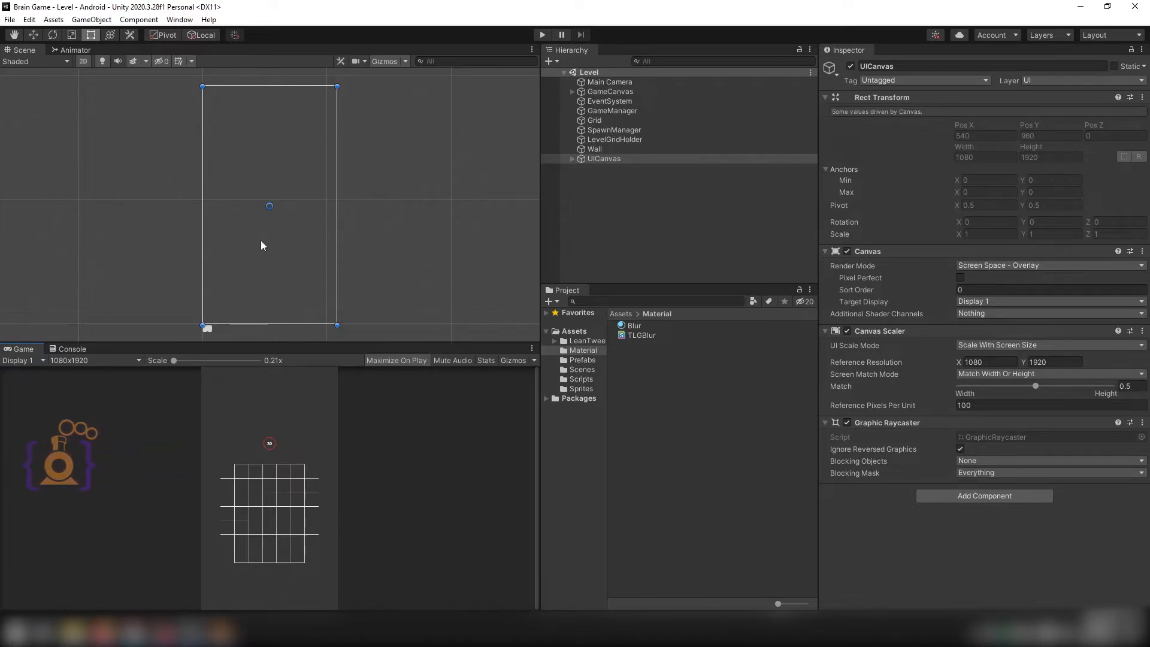
Add a UI Panel as a child of UICanvas
{"action": "left_click", "coordinate": [572, 158]}
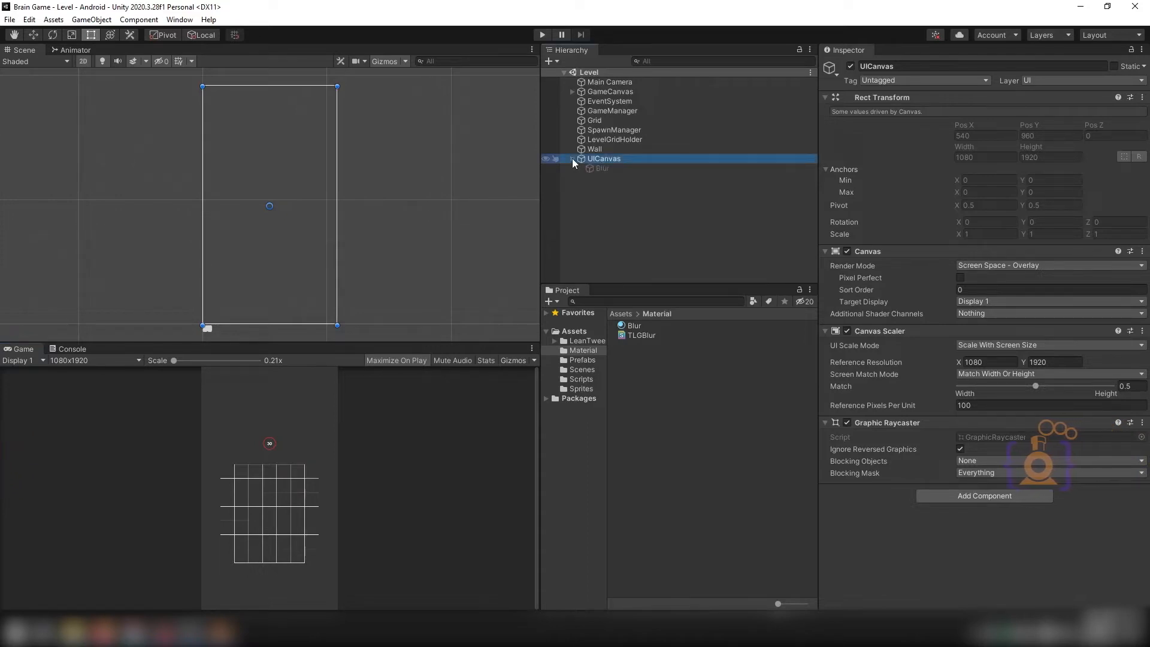
{"action": "right_click", "coordinate": [602, 159]}
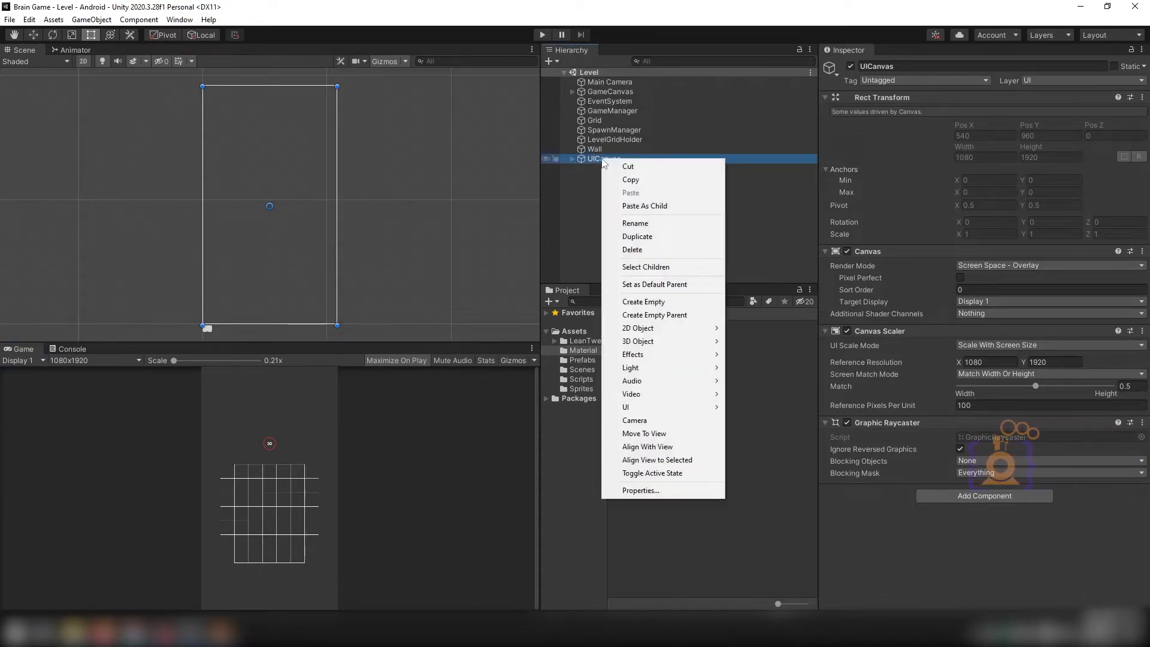
{"action": "mouse_move", "coordinate": [635, 406]}
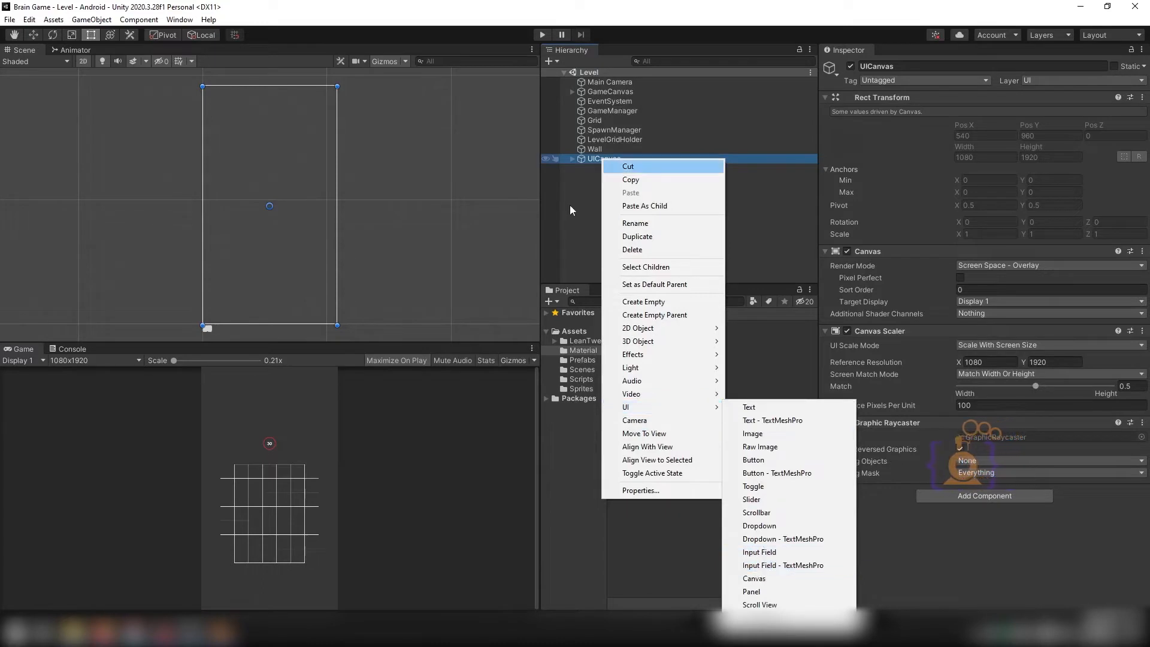
{"action": "right_click", "coordinate": [591, 159]}
{"action": "mouse_move", "coordinate": [629, 407]}
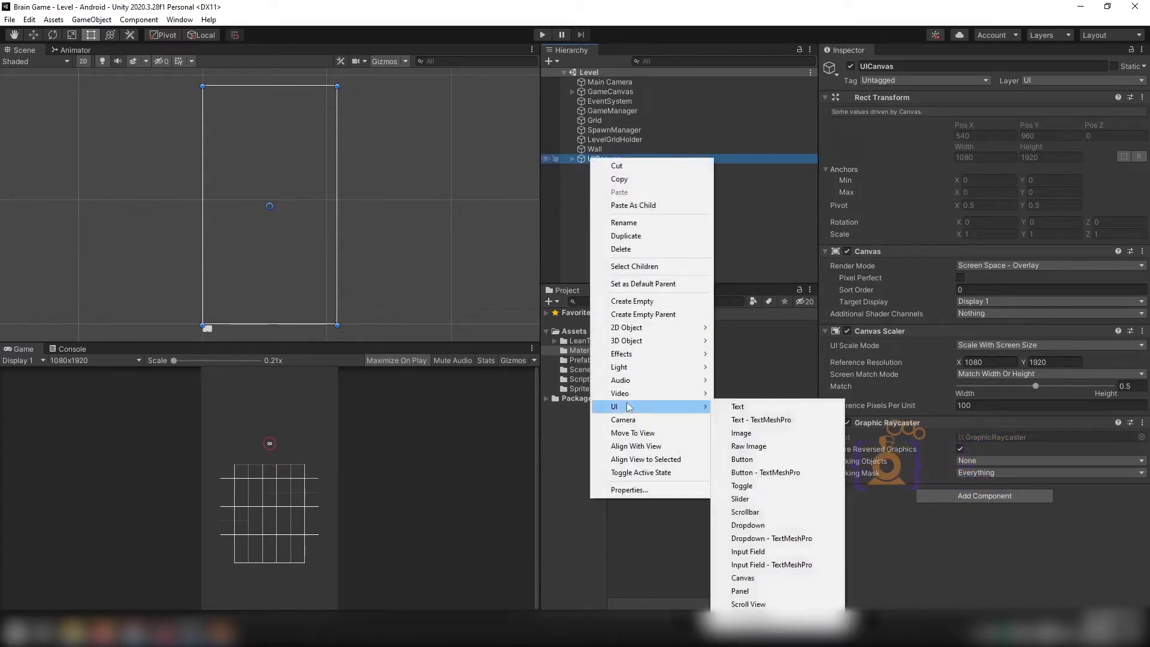
{"action": "left_click", "coordinate": [741, 592]}
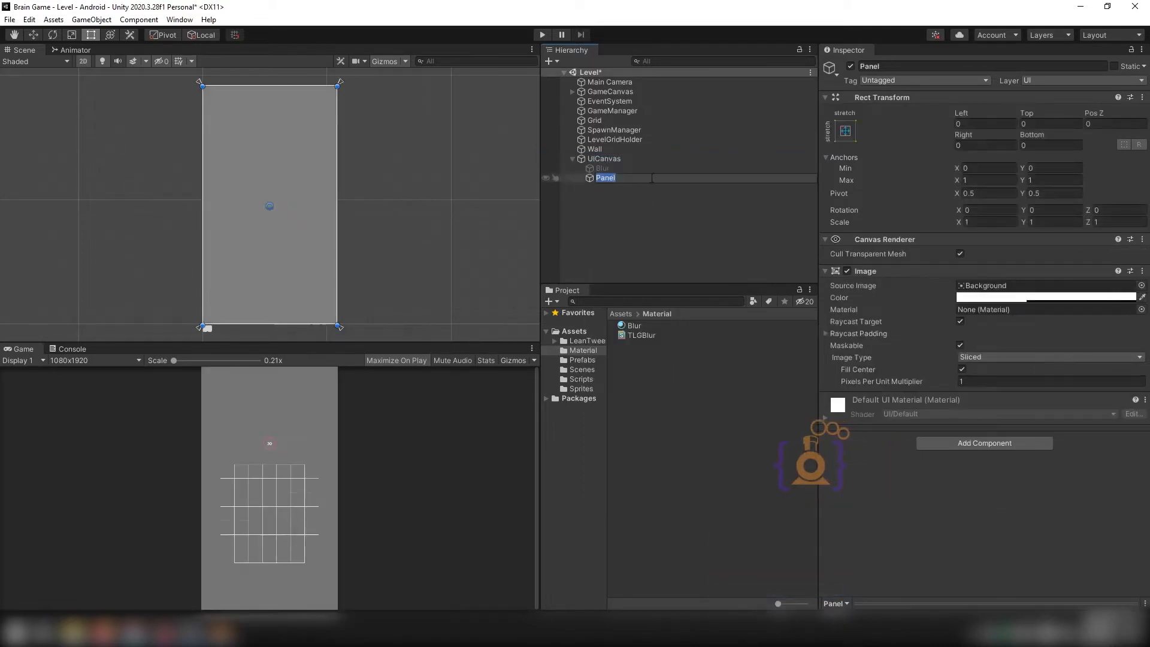
Rename the new panel under UICanvas as WinPanel
{"action": "key", "text": "Left"}
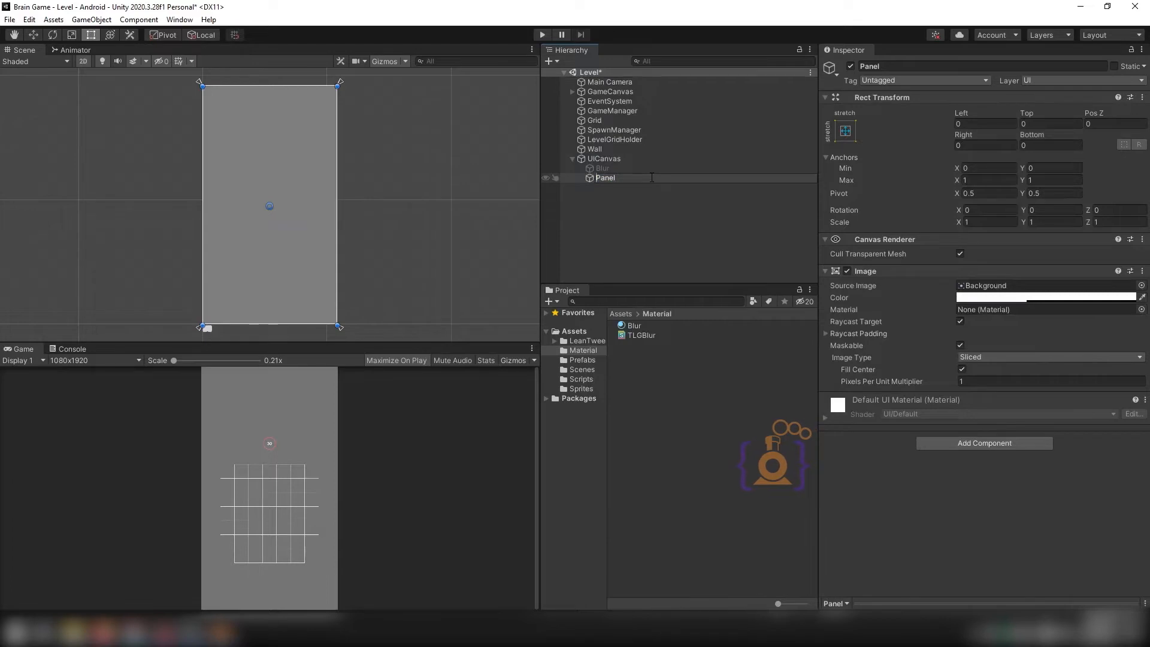
{"action": "type", "text": "Wi"}
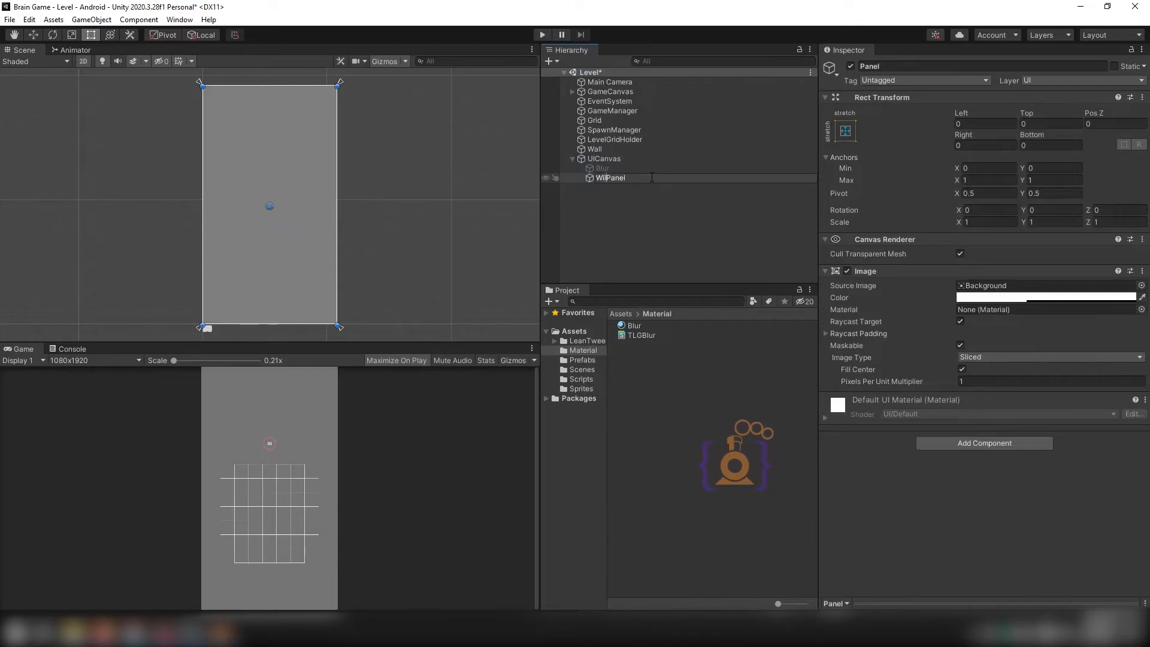
{"action": "type", "text": "n"}
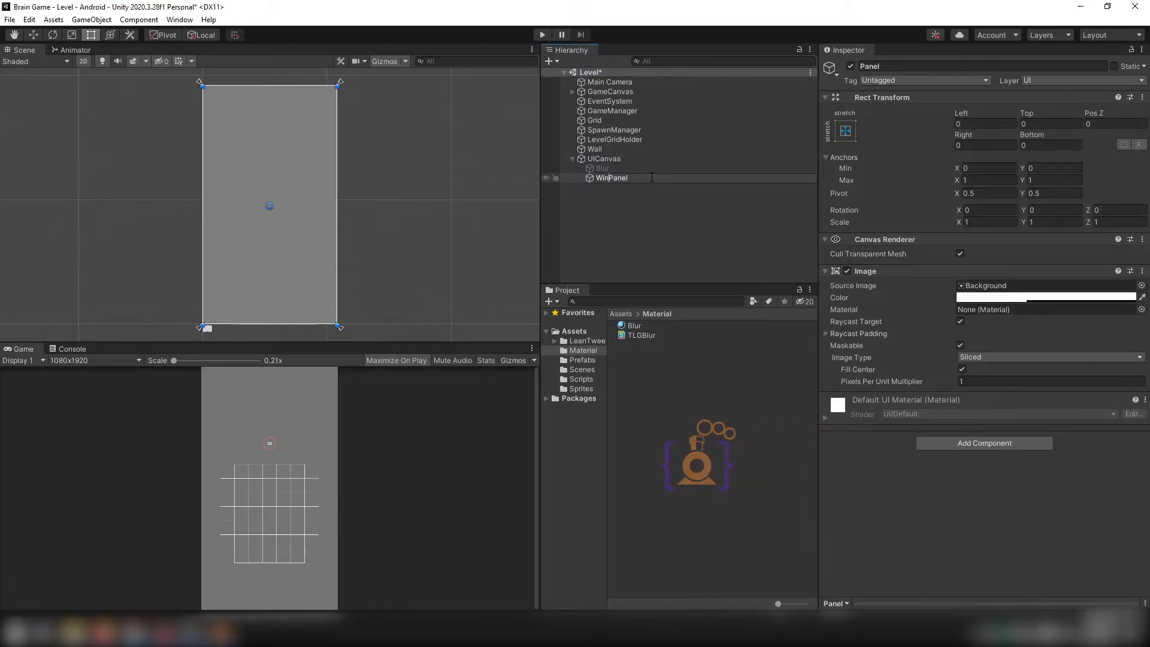
{"action": "key", "text": "Return"}
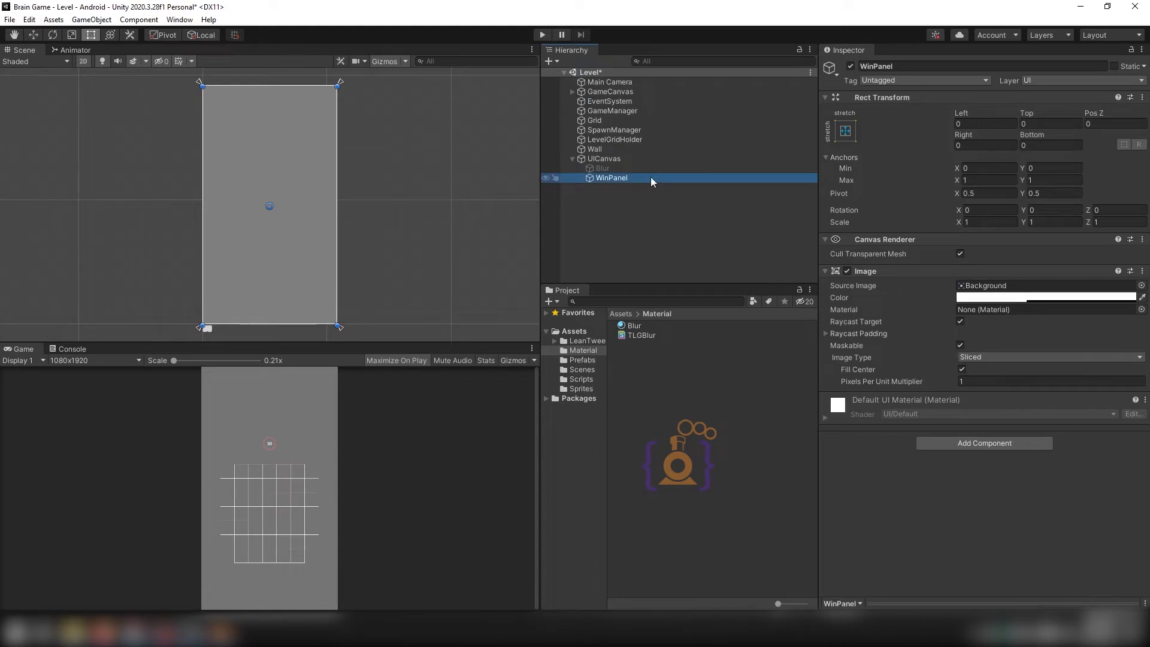
Anchor and position WinPanel with the bottom-stretch preset, then shrink it symmetrically to side insets of about 116 and a height of about 923
{"action": "left_click", "coordinate": [846, 133]}
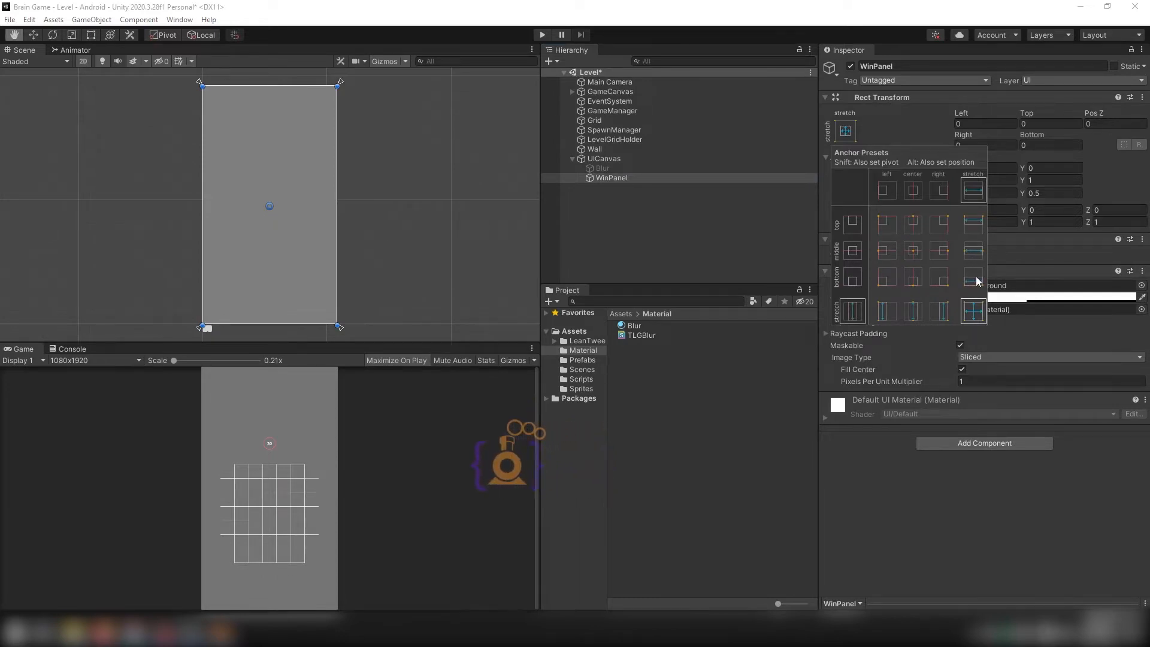
{"action": "left_click", "coordinate": [974, 278], "text": "alt"}
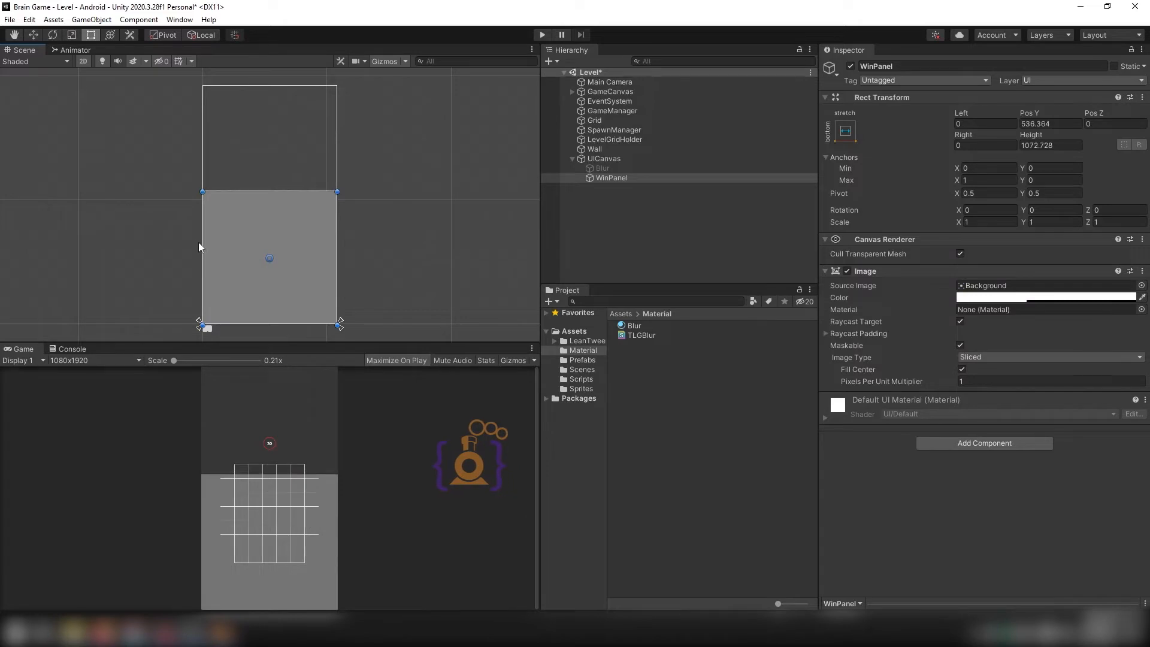
{"action": "left_click_drag", "start_coordinate": [202, 243], "coordinate": [222, 246], "text": "alt"}
{"action": "left_click_drag", "start_coordinate": [223, 246], "coordinate": [227, 246], "text": "alt"}
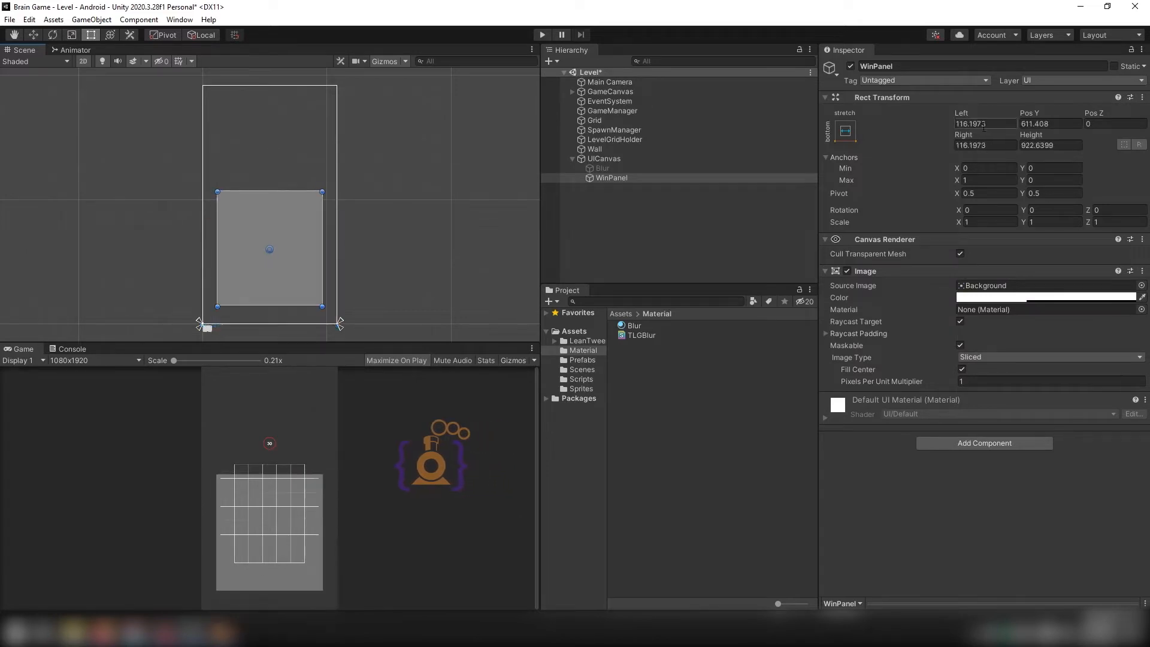
Set both the Left and Right offsets of WinPanel to 115
{"action": "double_click", "coordinate": [991, 128]}
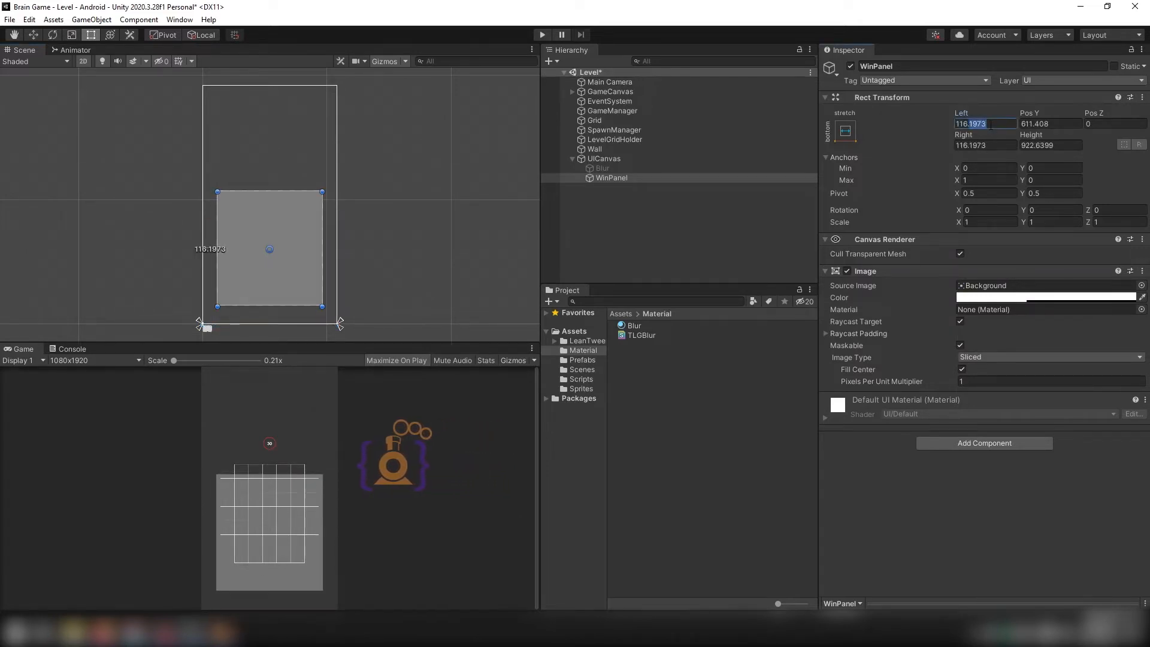
{"action": "key", "text": "BackSpace"}
{"action": "key", "text": "BackSpace"}
{"action": "key", "text": "BackSpace"}
{"action": "type", "text": "5"}
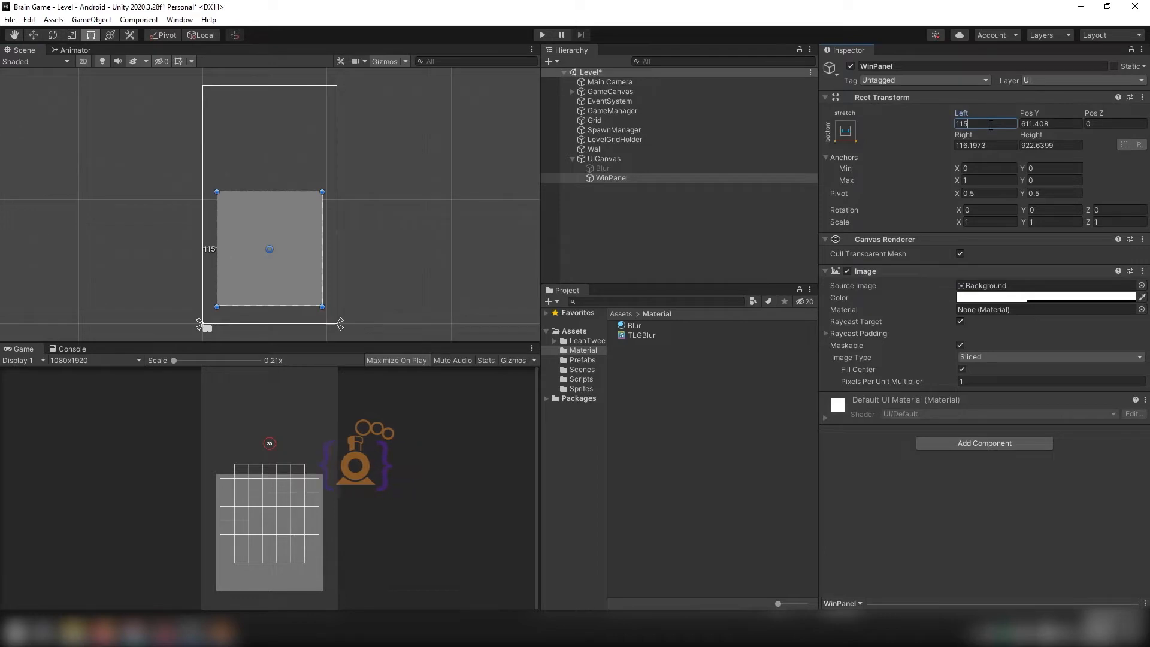
{"action": "key", "text": "Tab"}
{"action": "key", "text": "Tab"}
{"action": "key", "text": "Tab"}
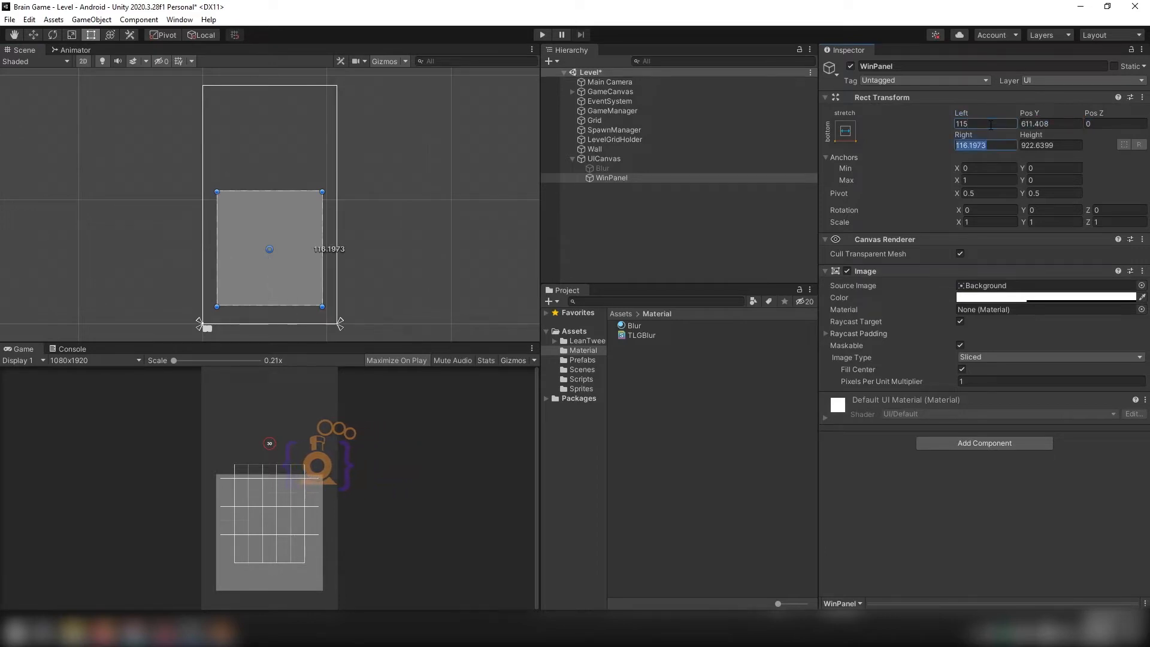
{"action": "type", "text": "115"}
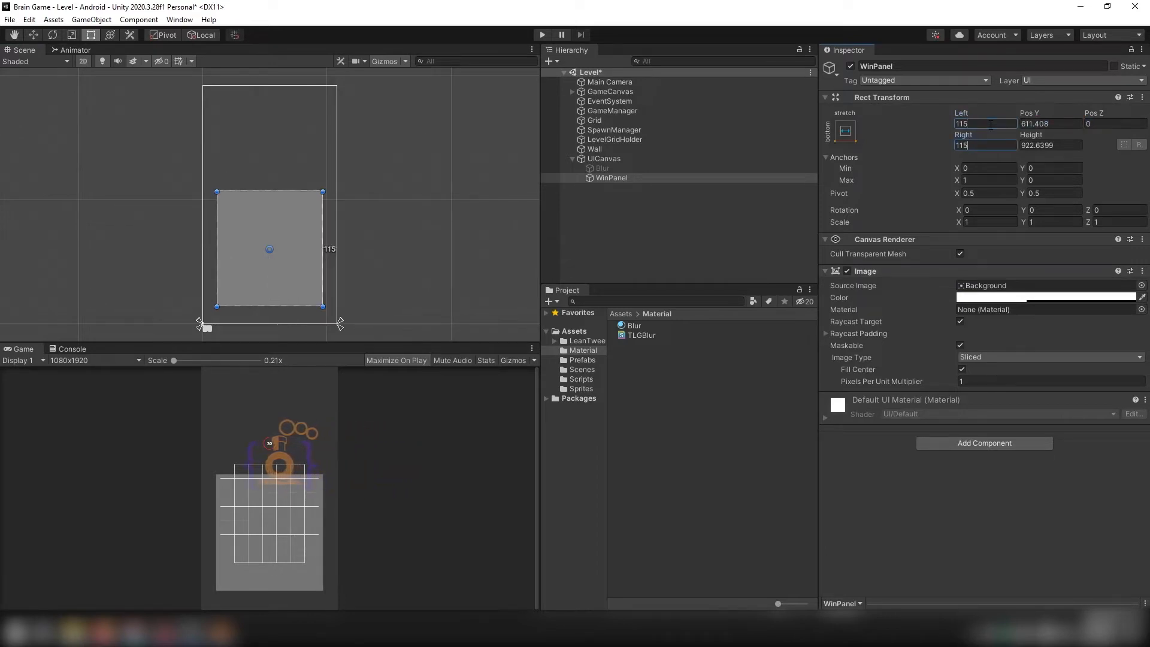
{"action": "key", "text": "Return"}
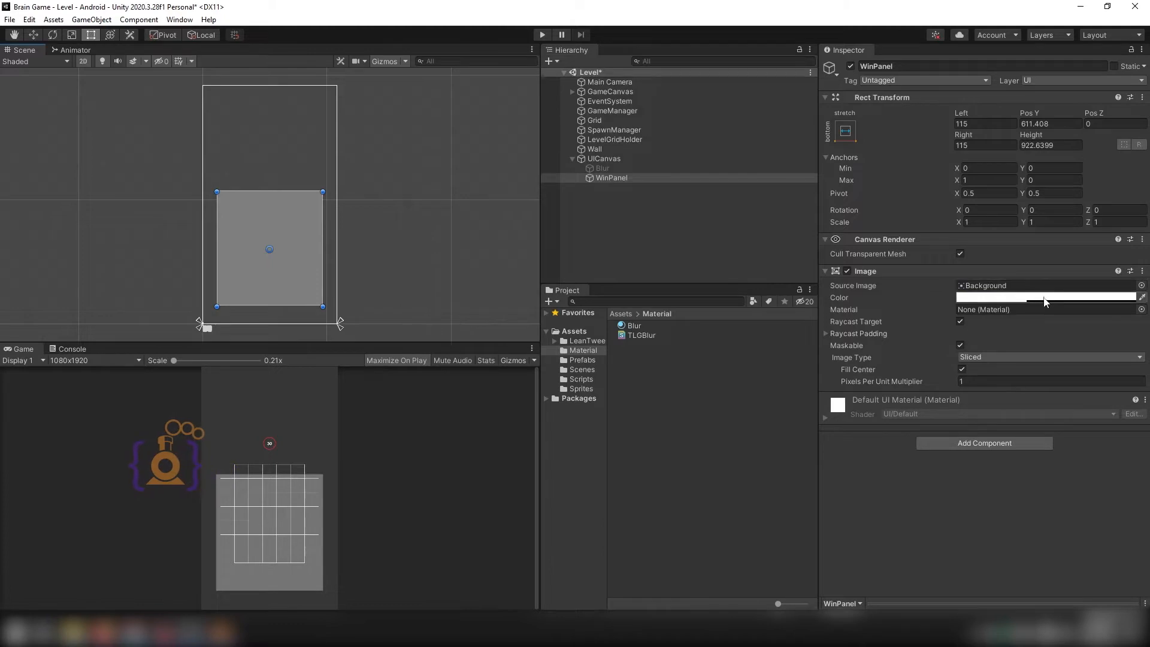
Assign the panel2 sprite as the source image of WinPanel
{"action": "left_click", "coordinate": [1141, 286]}
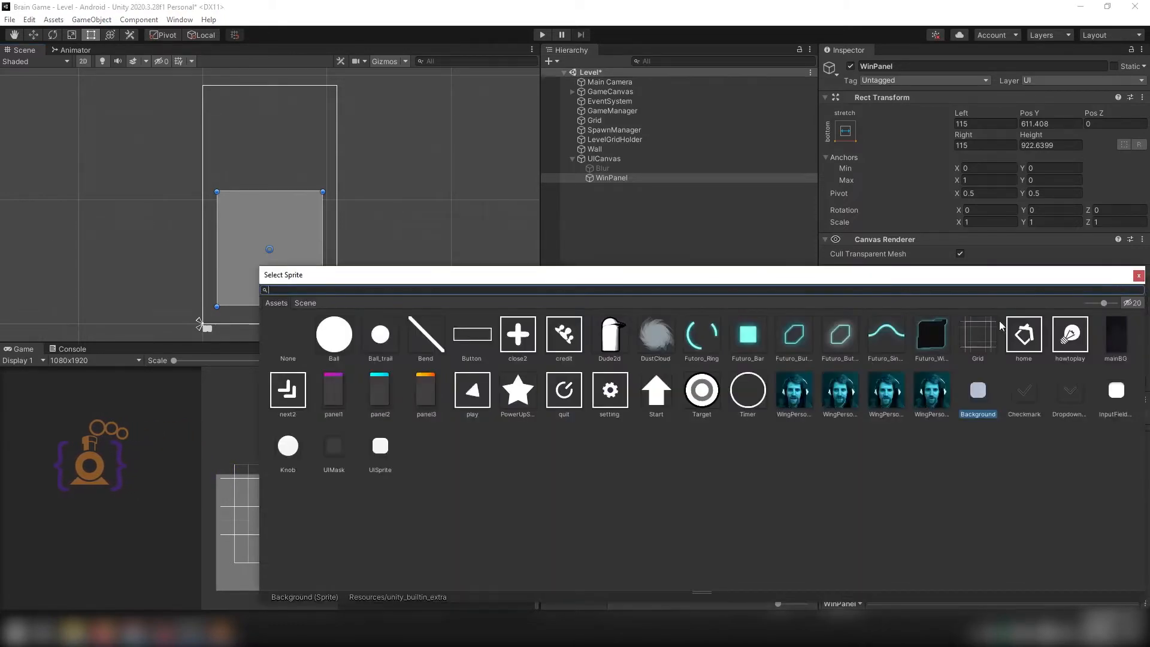
{"action": "left_click", "coordinate": [383, 394]}
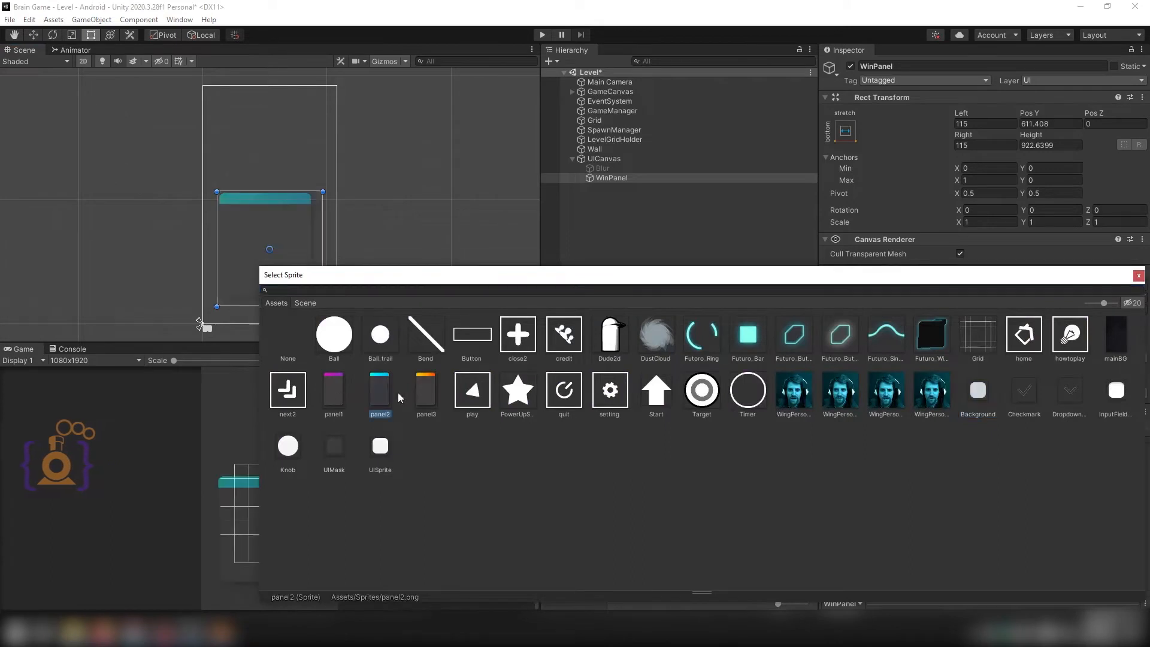
{"action": "left_click", "coordinate": [1138, 276]}
Raise the alpha of WinPanel's image color to 184
{"action": "left_click", "coordinate": [1056, 298]}
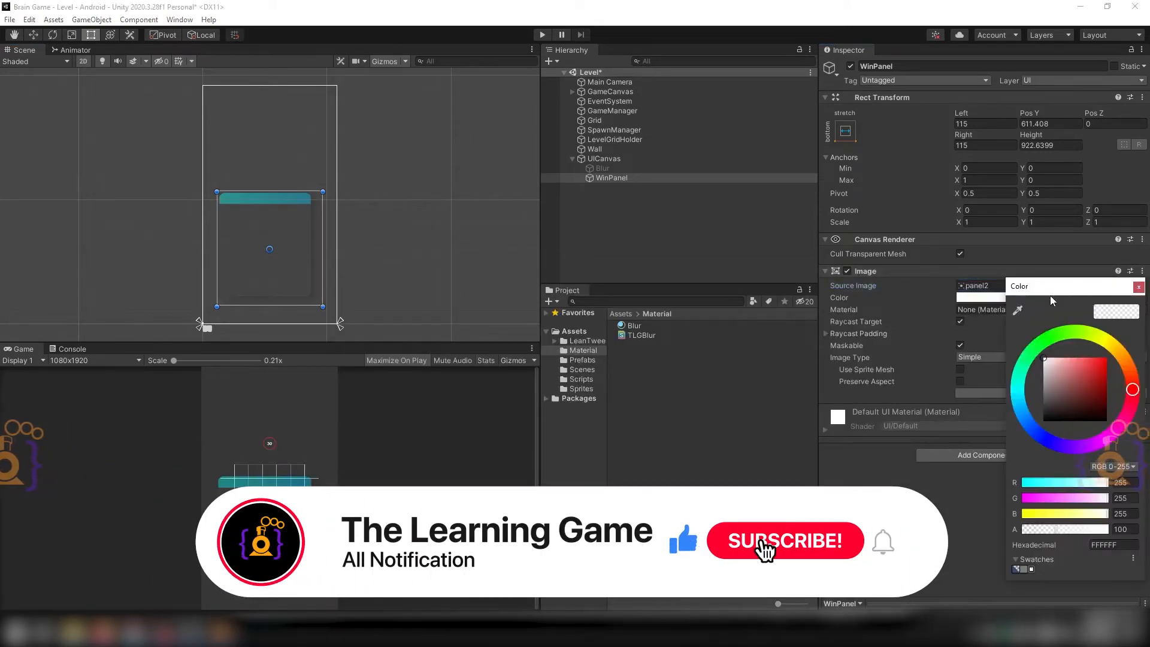
{"action": "left_click", "coordinate": [1085, 530]}
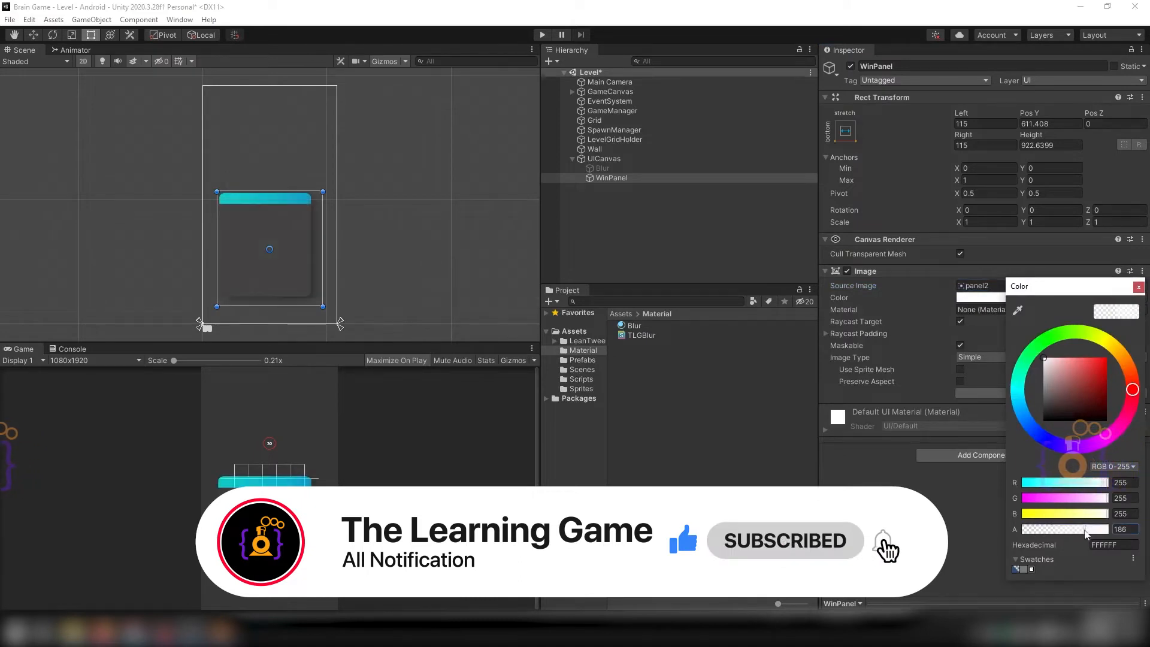
{"action": "left_click_drag", "start_coordinate": [1086, 532], "coordinate": [1085, 533]}
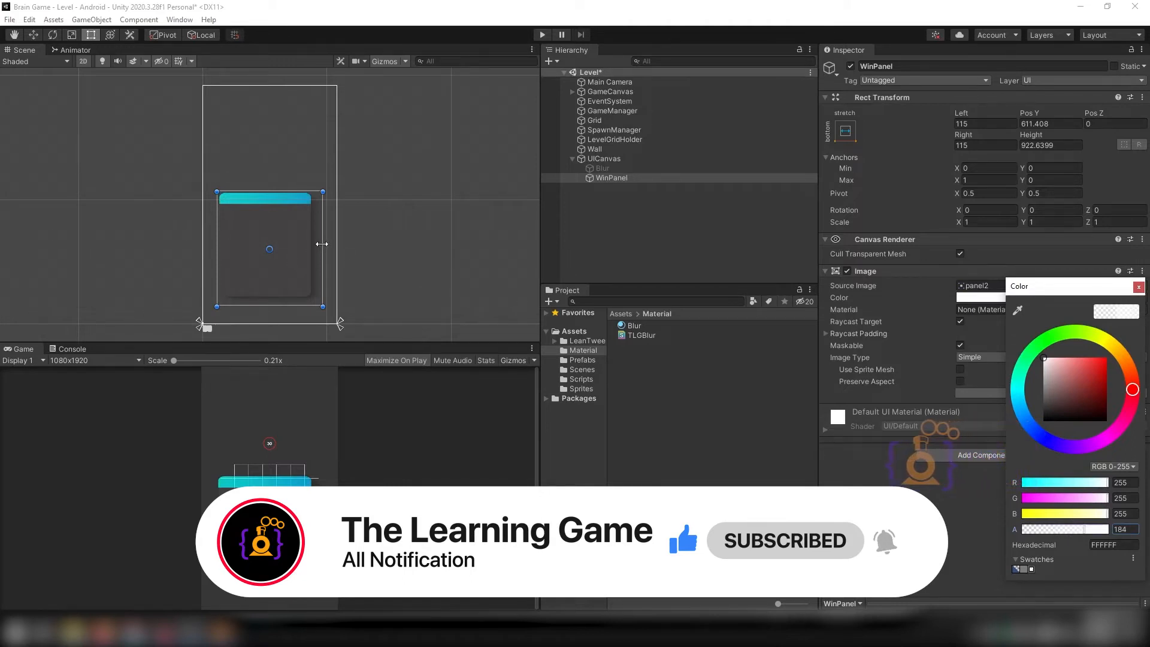
Enlarge WinPanel in the scene to a Right offset of about 57 and a height of about 1131
{"action": "left_click_drag", "start_coordinate": [322, 244], "coordinate": [329, 245]}
{"action": "left_click_drag", "start_coordinate": [274, 191], "coordinate": [274, 178]}
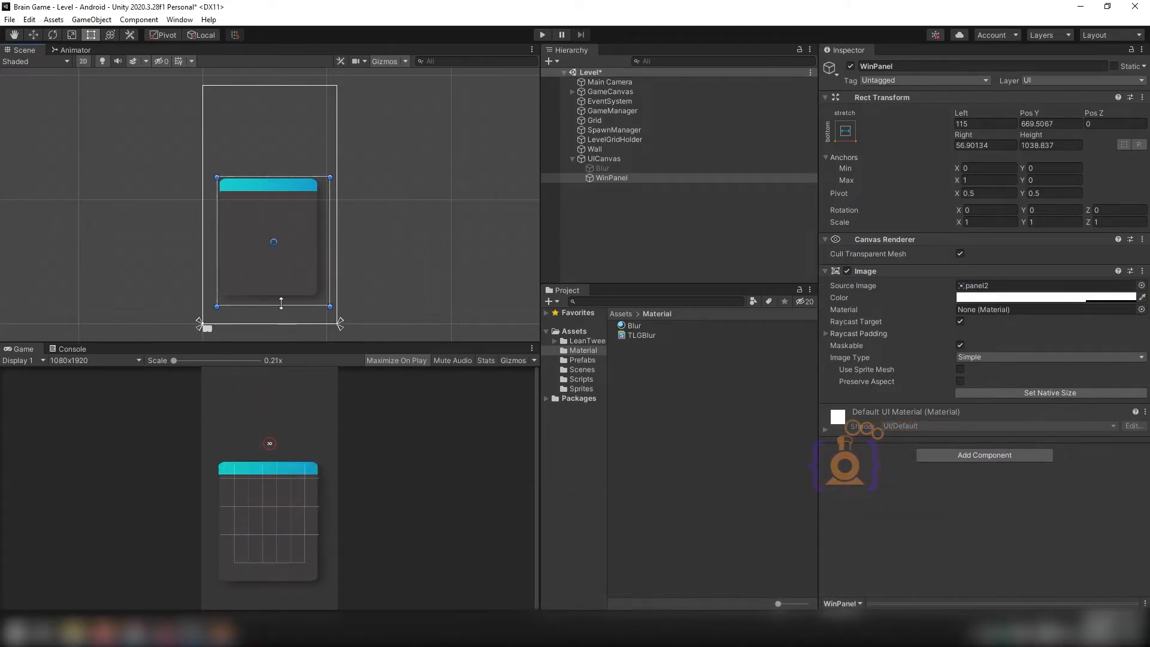
{"action": "left_click_drag", "start_coordinate": [281, 303], "coordinate": [278, 318]}
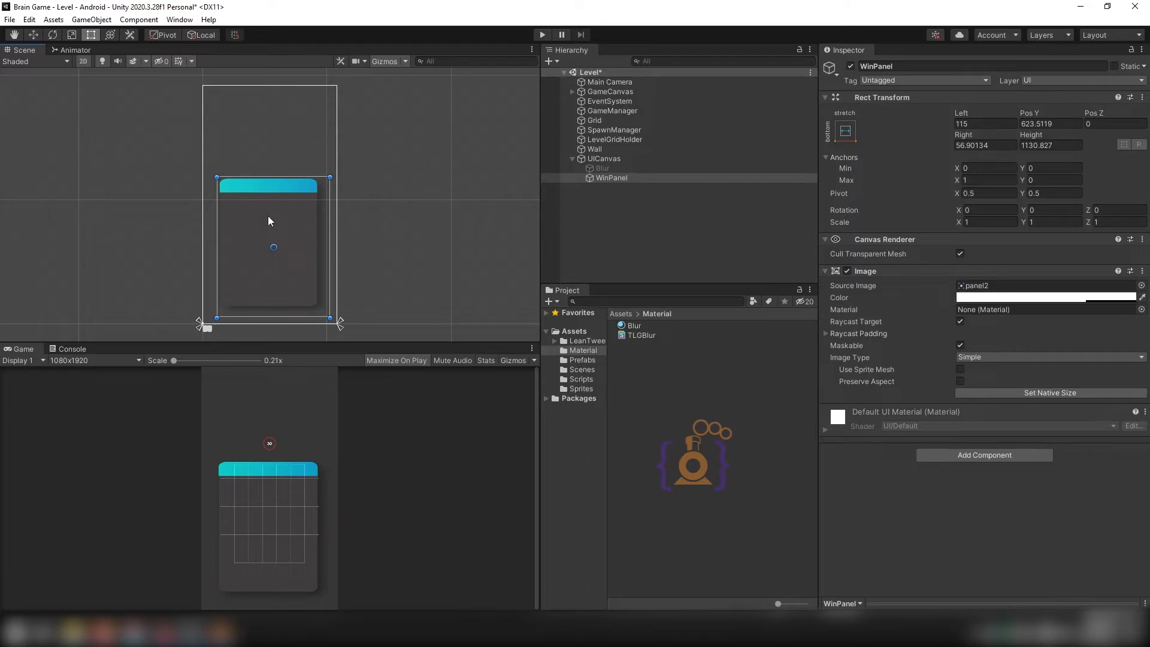
{"action": "scroll", "coordinate": [265, 214], "scroll_direction": "up", "scroll_amount": 5}
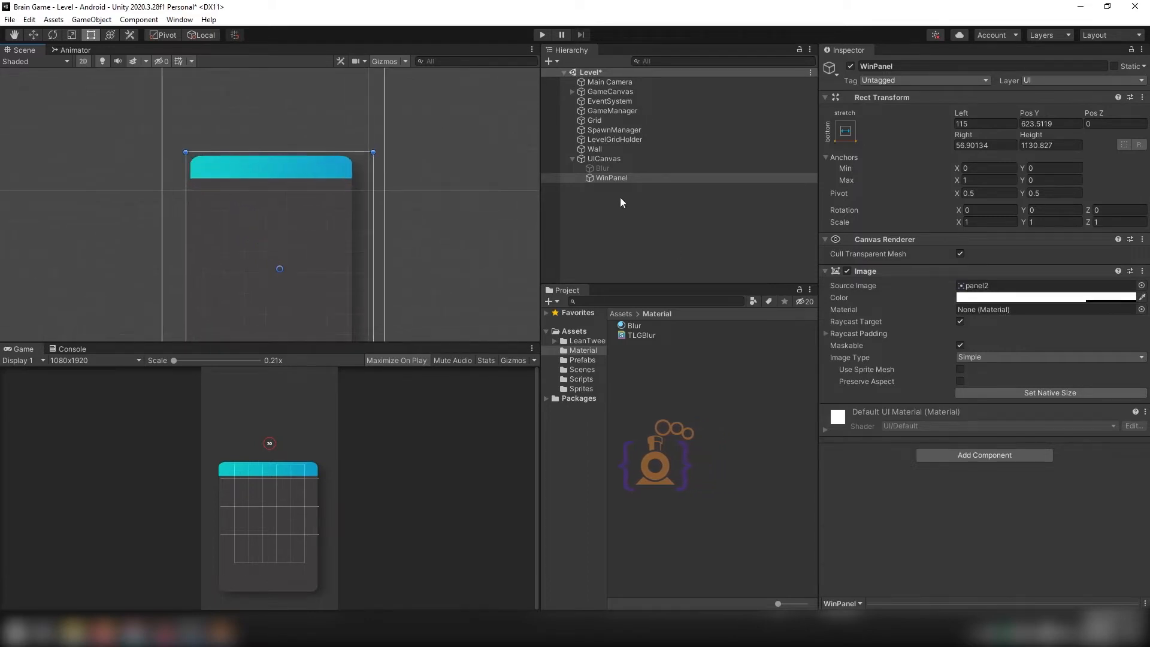
{"action": "right_click", "coordinate": [605, 160]}
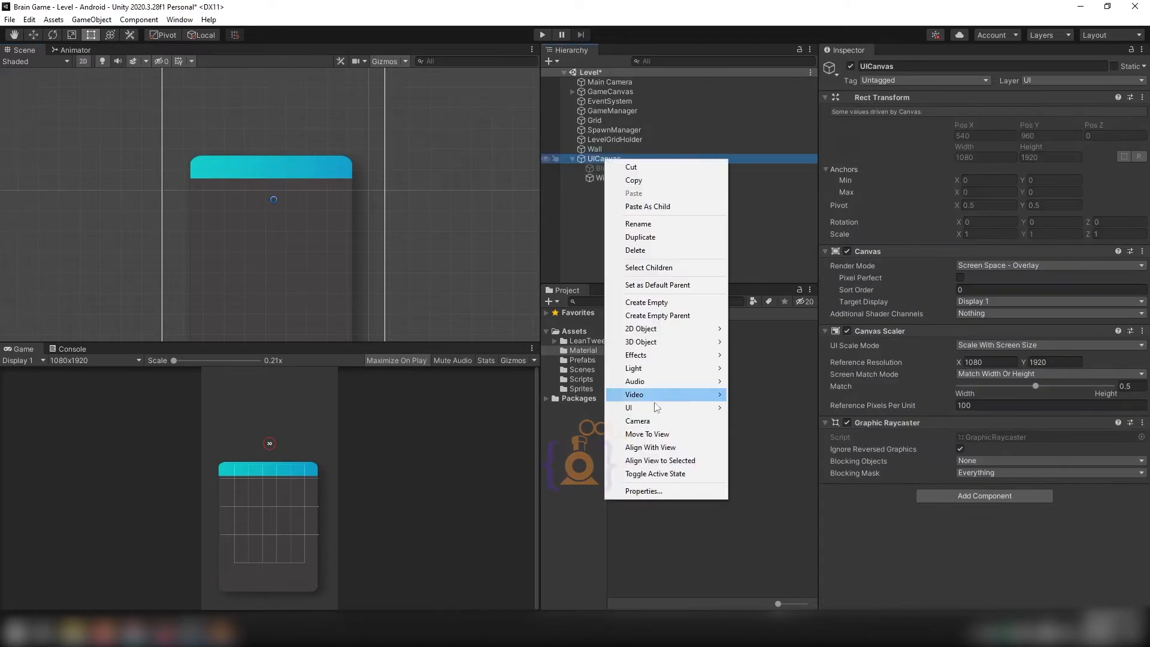
{"action": "mouse_move", "coordinate": [680, 408]}
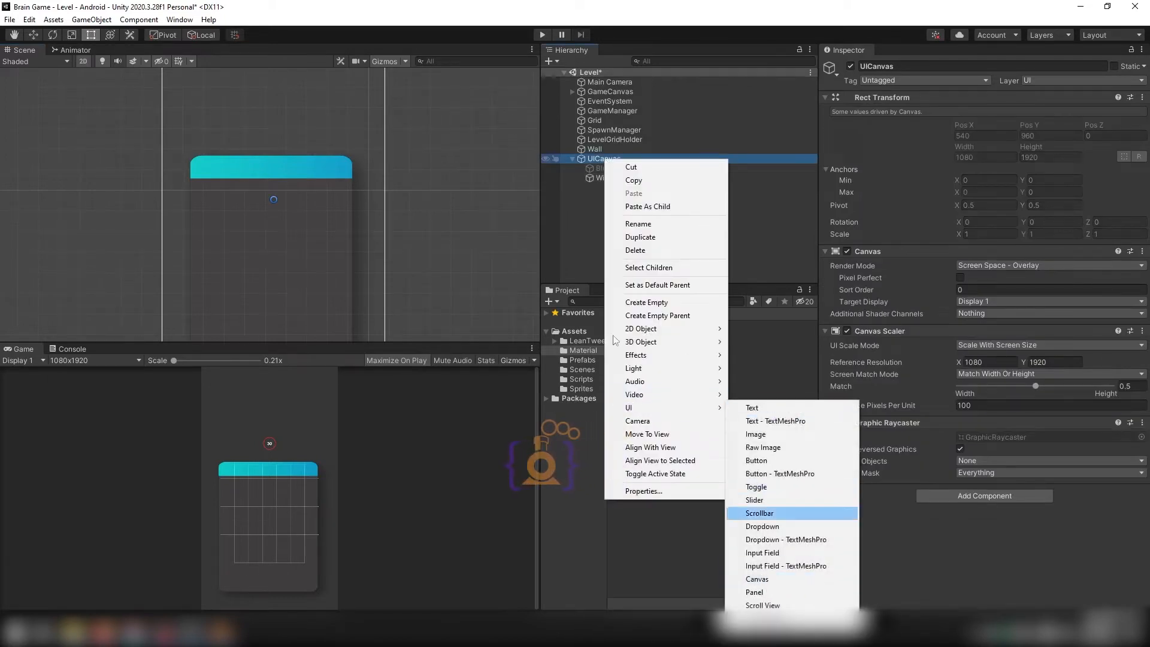
{"action": "left_click", "coordinate": [565, 230]}
Add a UI Image as a child of WinPanel
{"action": "left_click", "coordinate": [602, 178]}
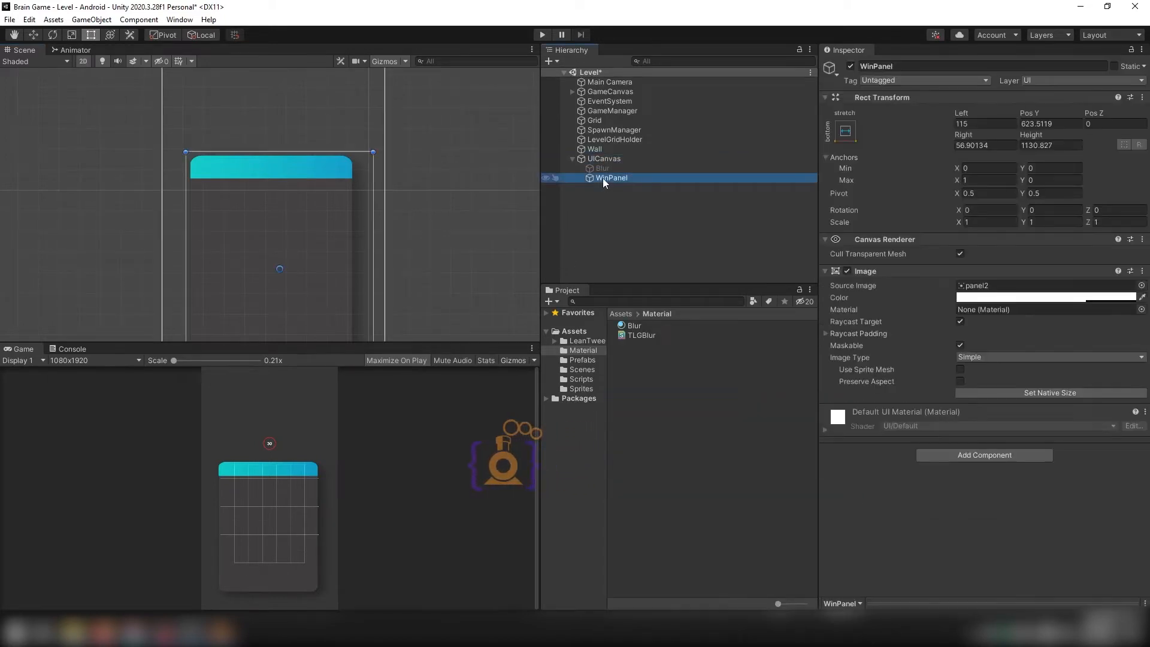
{"action": "right_click", "coordinate": [603, 178]}
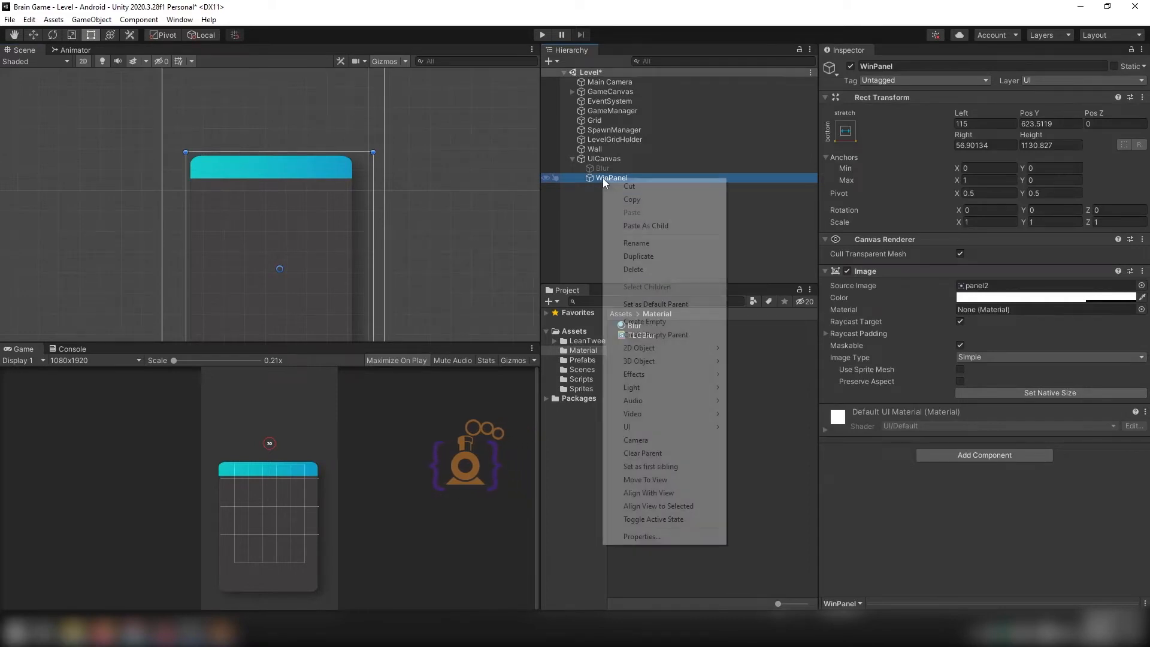
{"action": "mouse_move", "coordinate": [652, 433]}
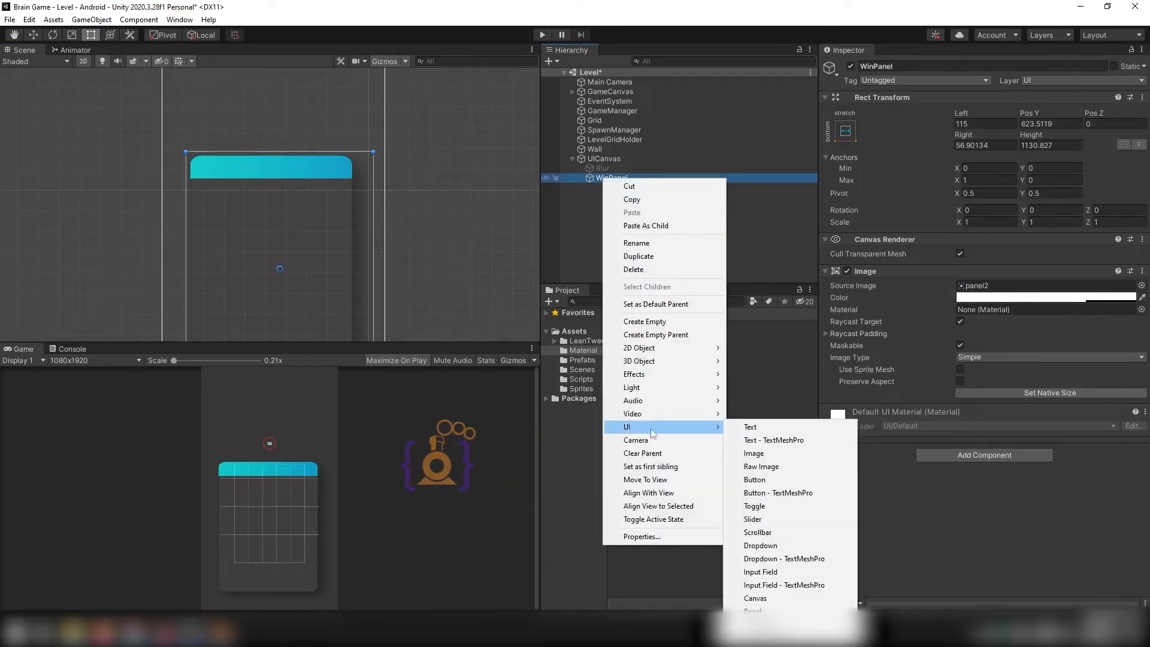
{"action": "left_click", "coordinate": [755, 454]}
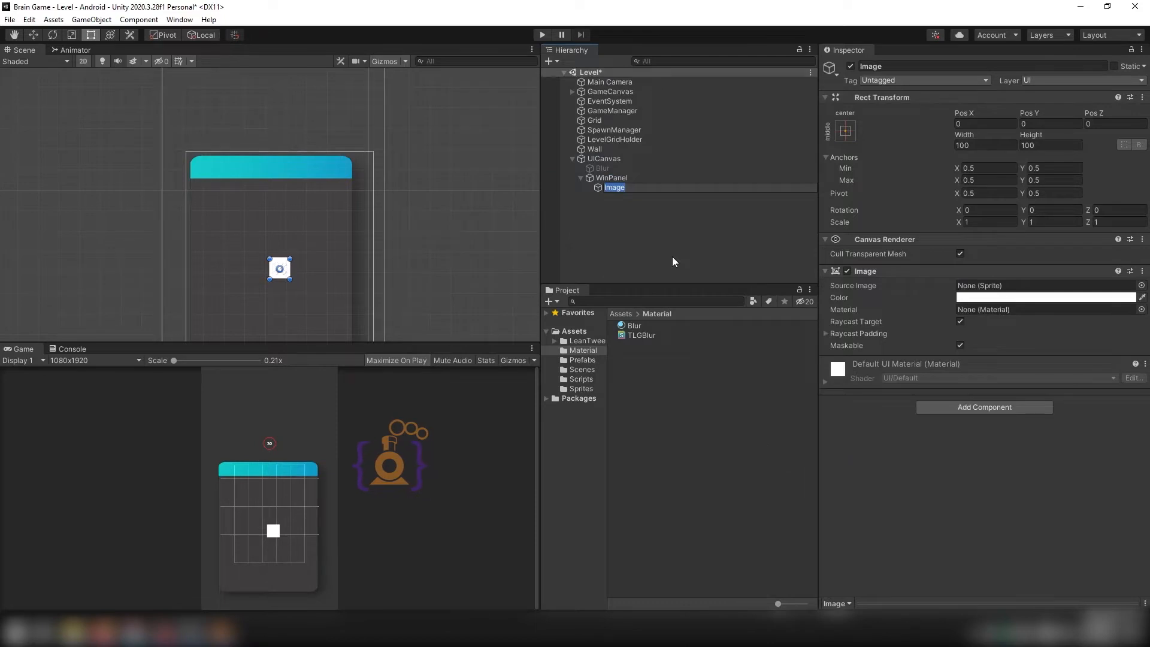
Move the new image up below the panel's header, to about X -36 and Y 307
{"action": "scroll", "coordinate": [281, 265], "scroll_direction": "up", "scroll_amount": 2}
{"action": "left_click", "coordinate": [283, 263]}
{"action": "left_click_drag", "start_coordinate": [283, 263], "coordinate": [272, 167]}
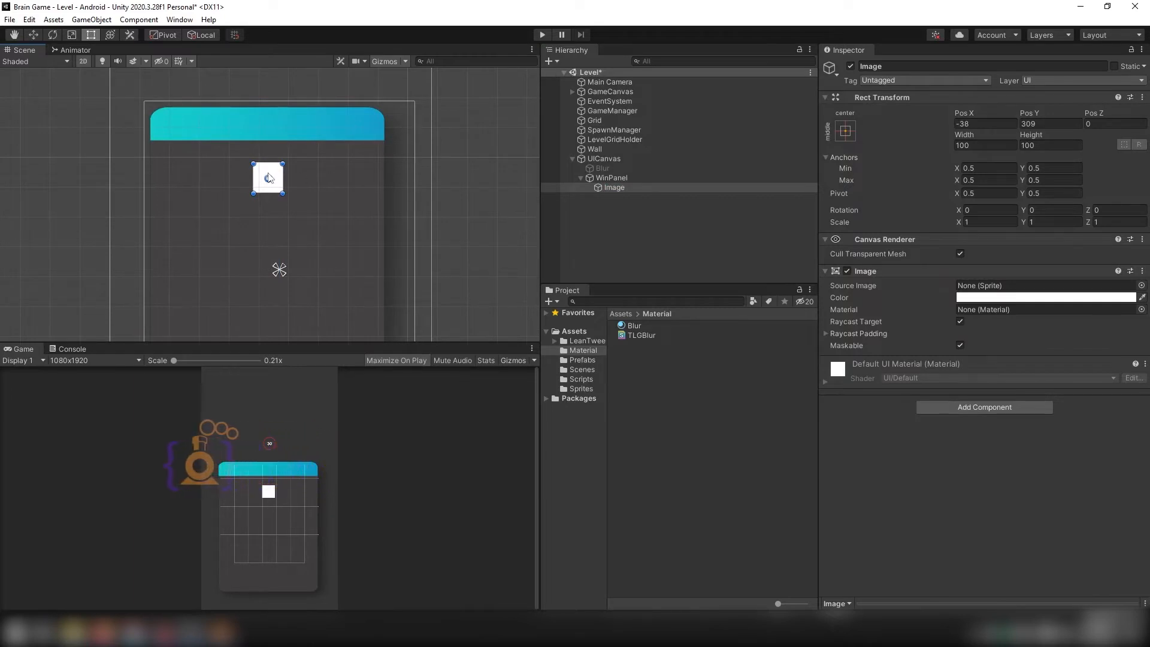
{"action": "mouse_move", "coordinate": [268, 175]}
{"action": "left_mouse_down"}
{"action": "mouse_move", "coordinate": [284, 173]}
{"action": "mouse_move", "coordinate": [267, 180]}
{"action": "left_mouse_up"}
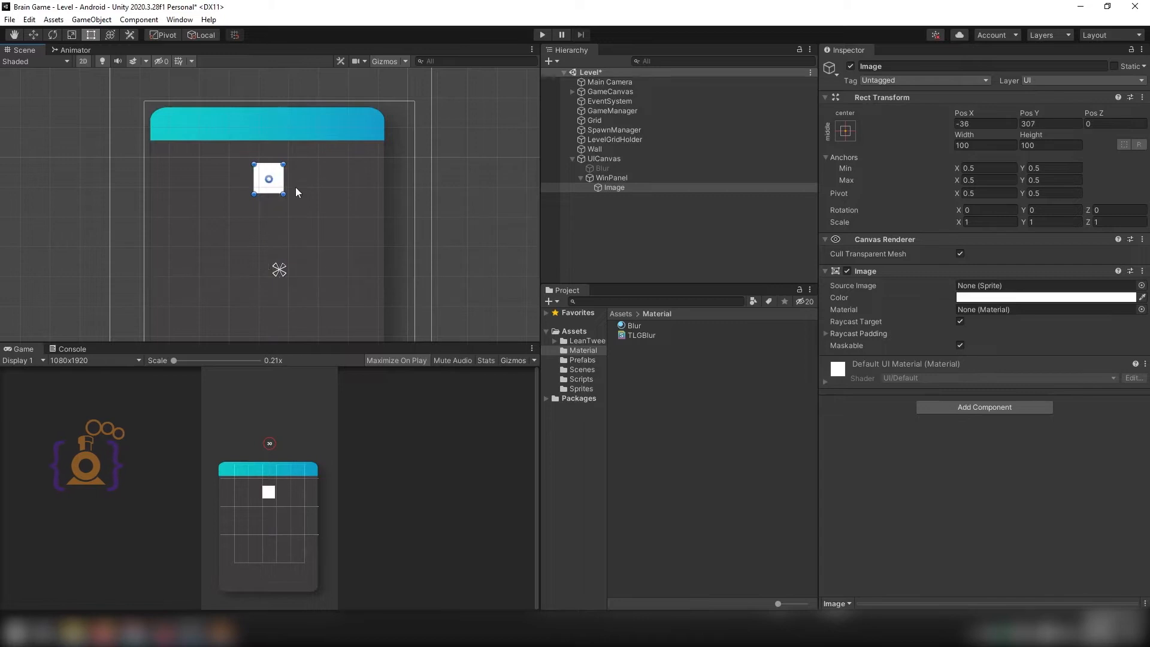
Add a TextMeshPro text as a child of WinPanel and import the TMP Essentials and the TMP Examples & Extras
{"action": "left_click", "coordinate": [609, 178]}
{"action": "right_click", "coordinate": [610, 177]}
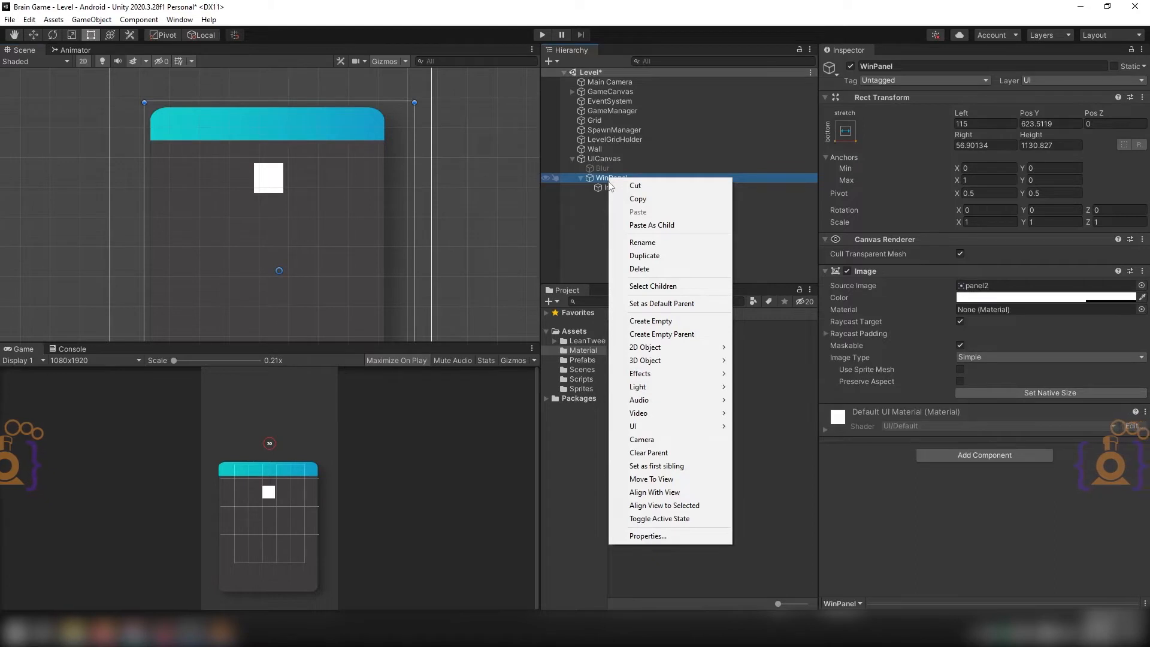
{"action": "mouse_move", "coordinate": [659, 426]}
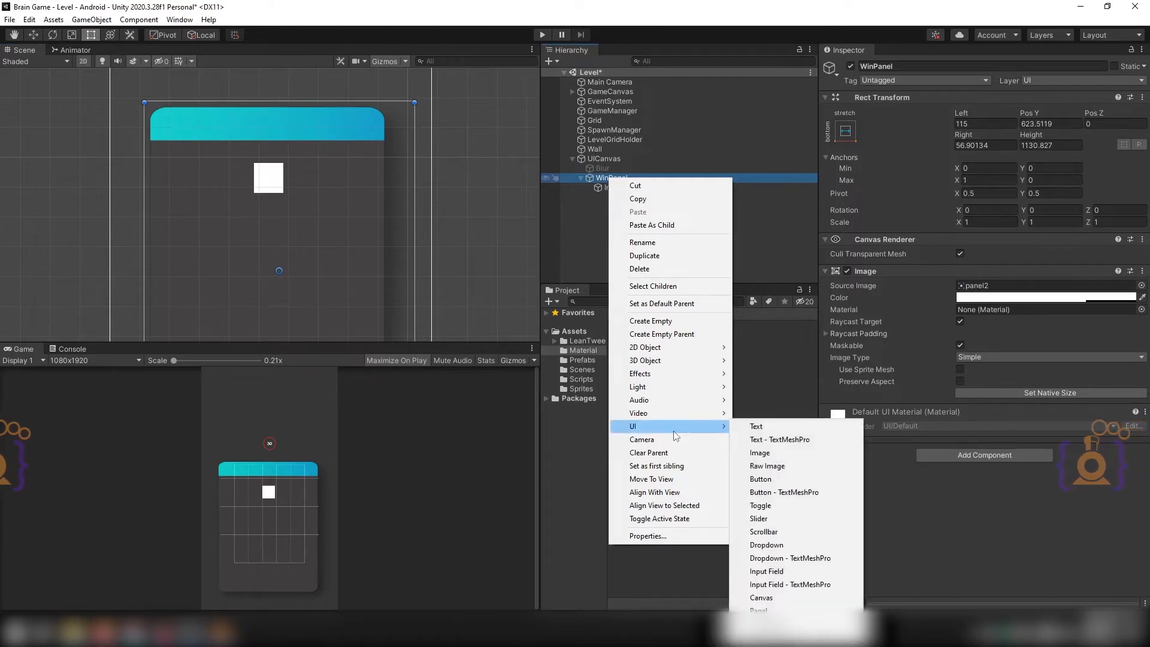
{"action": "left_click", "coordinate": [784, 439]}
{"action": "left_click", "coordinate": [584, 181]}
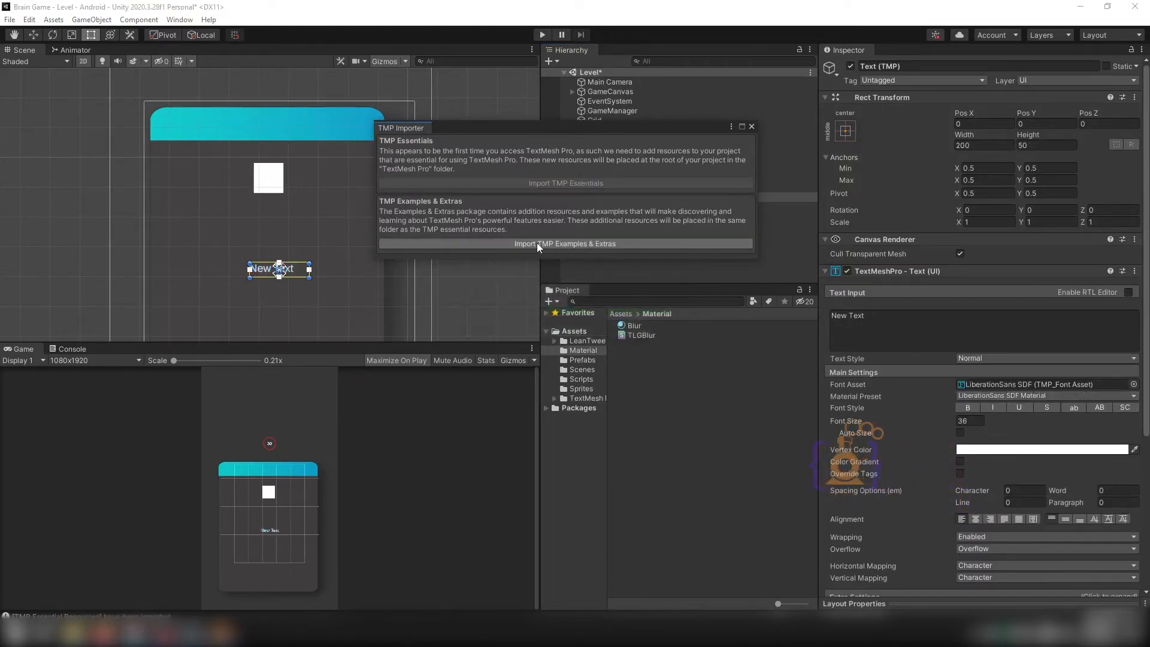
{"action": "left_click", "coordinate": [533, 244]}
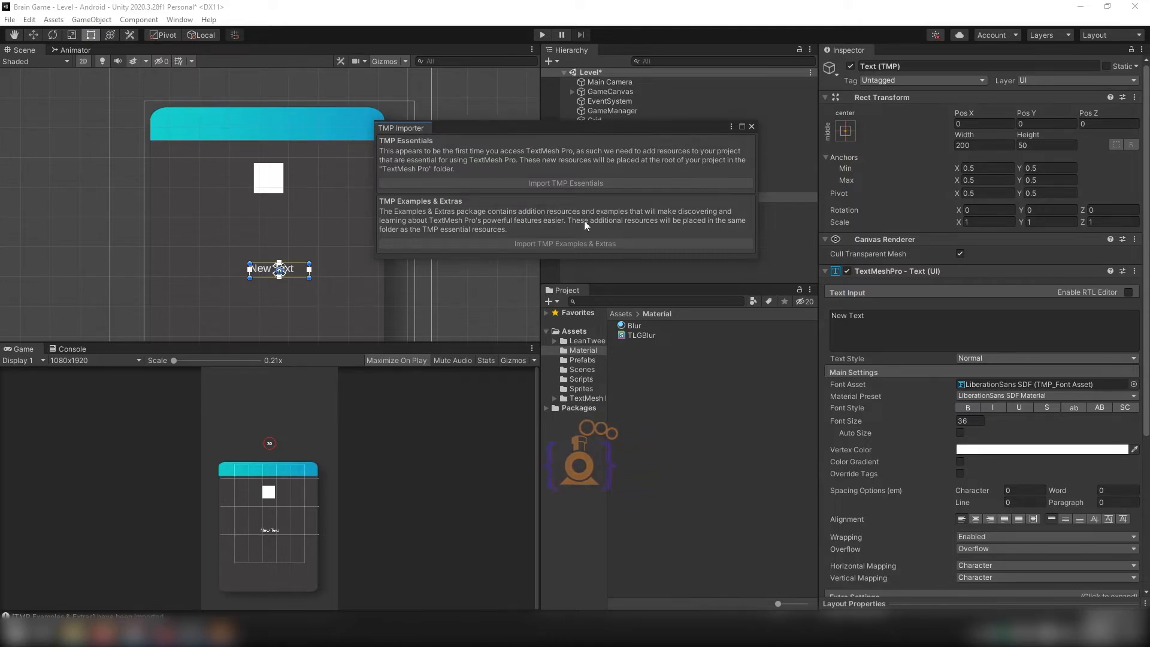
Center the text horizontally and vertically, enlarge its box to about 297 by 111, and place it below the image at about X -34, Y 152
{"action": "left_click", "coordinate": [975, 519]}
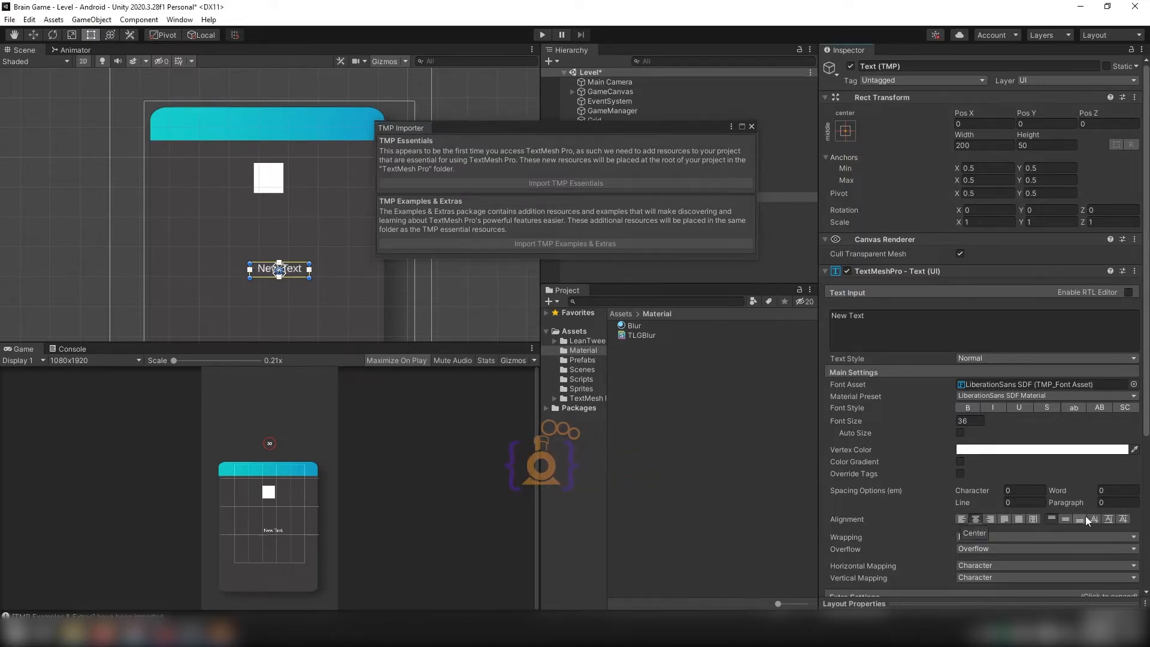
{"action": "left_click", "coordinate": [1066, 519]}
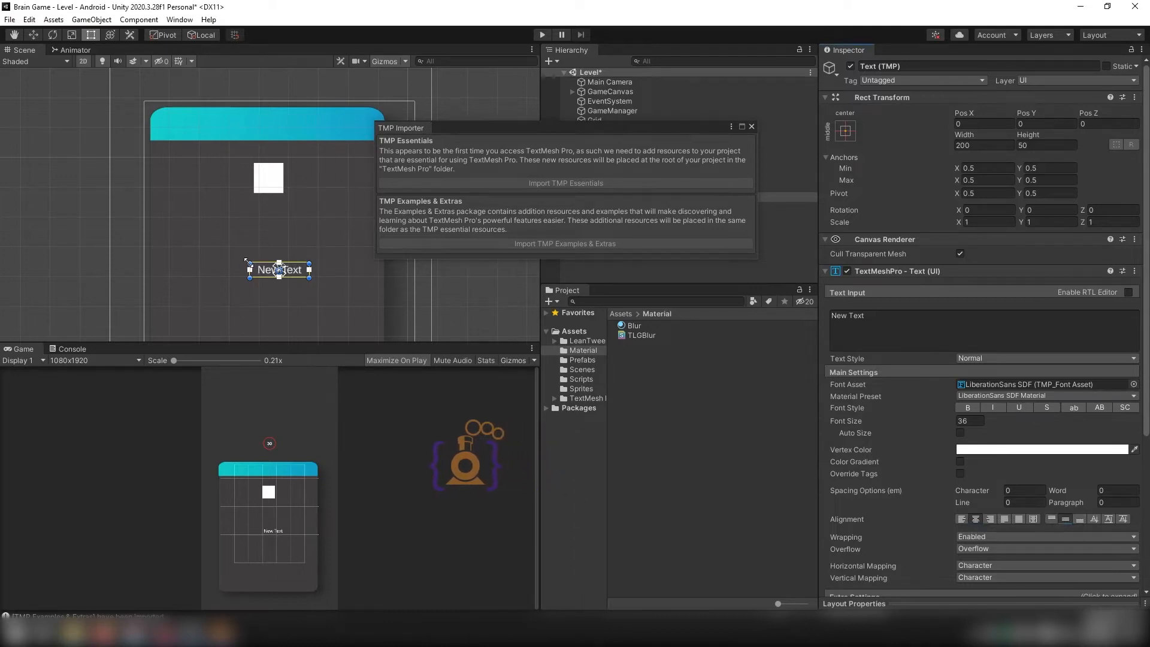
{"action": "left_click_drag", "start_coordinate": [246, 261], "coordinate": [219, 250]}
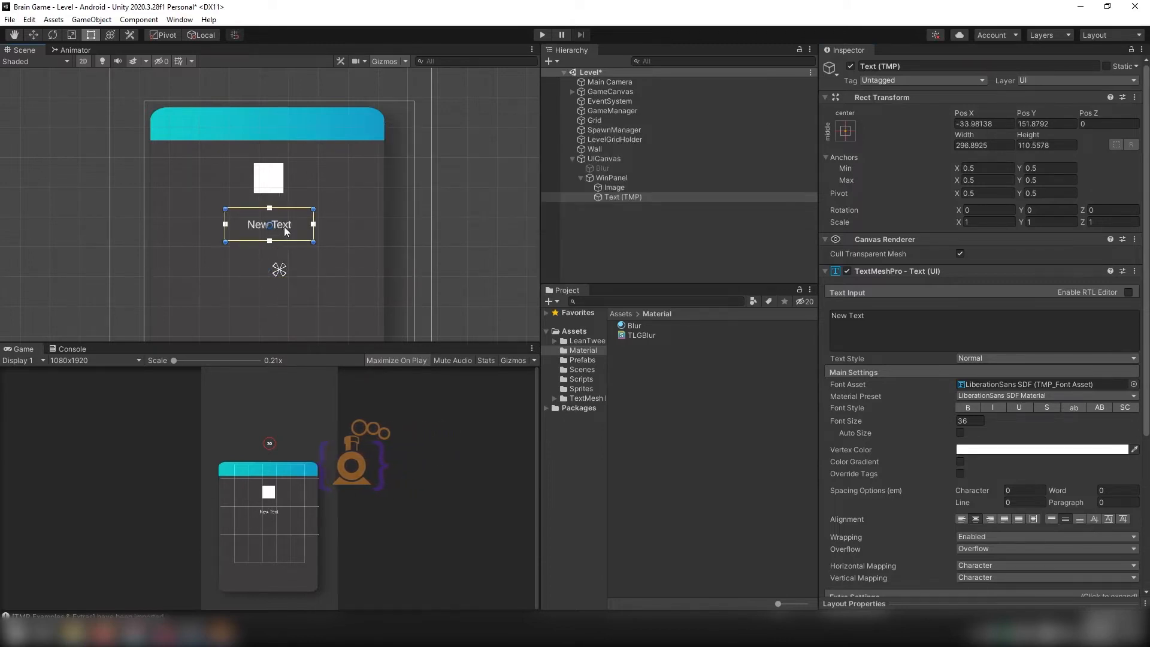
Replace the placeholder content of the TextMeshPro text with 30
{"action": "double_click", "coordinate": [881, 320]}
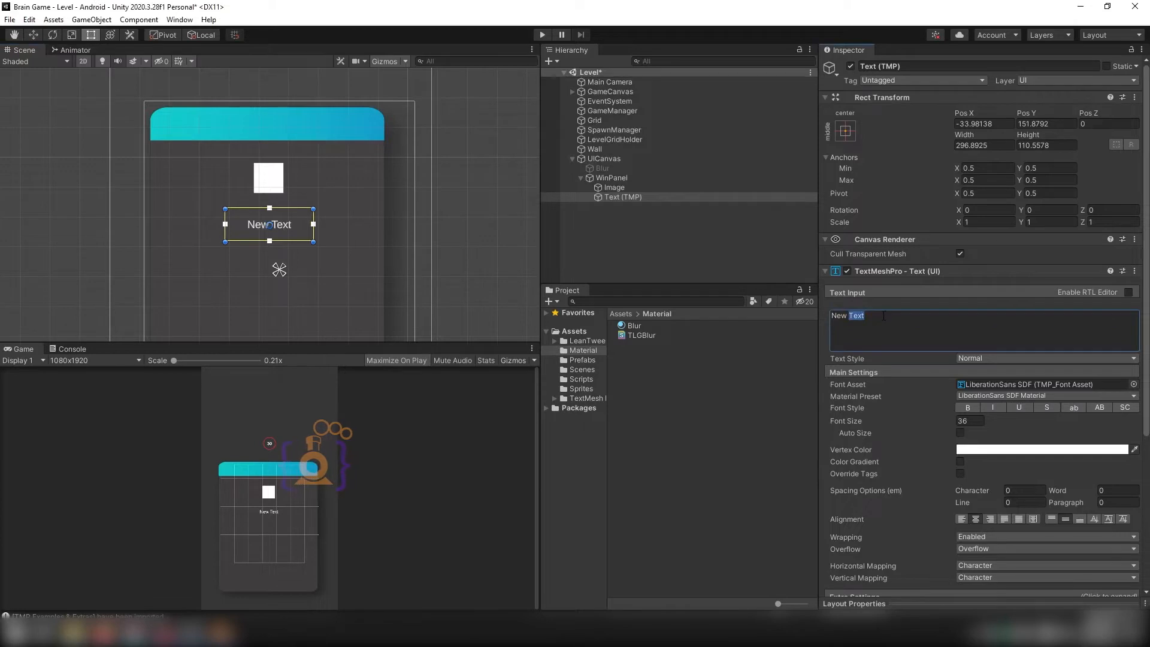
{"action": "key", "text": "BackSpace"}
{"action": "key", "text": "BackSpace"}
{"action": "key", "text": "BackSpace"}
{"action": "key", "text": "BackSpace"}
{"action": "key", "text": "BackSpace"}
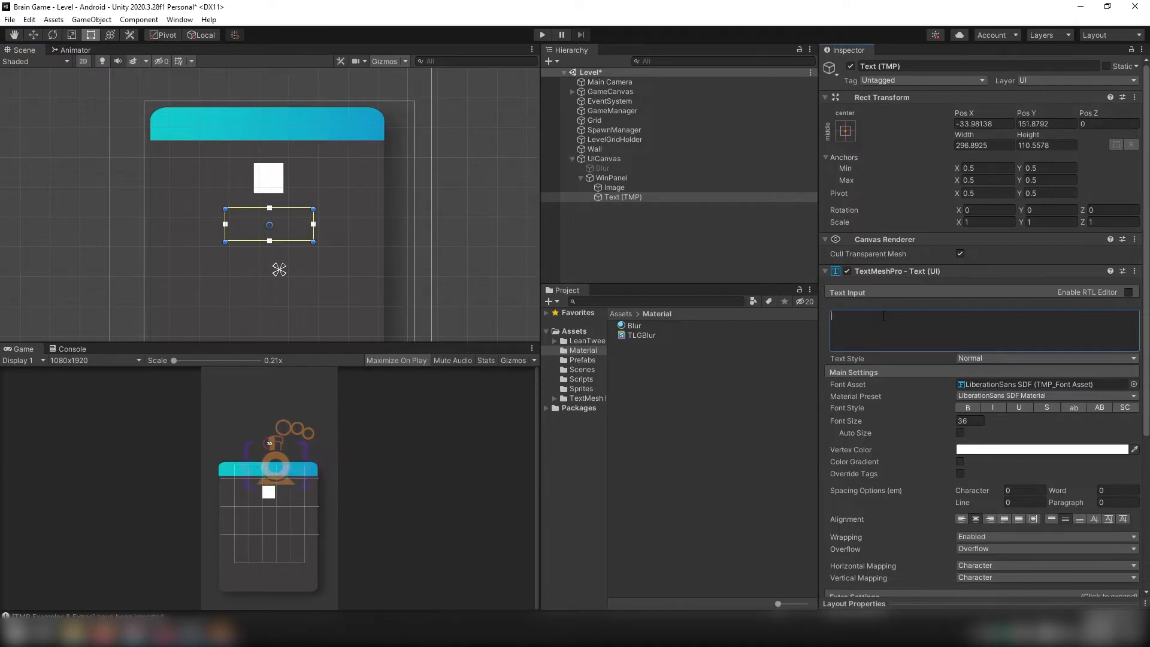
{"action": "type", "text": "30"}
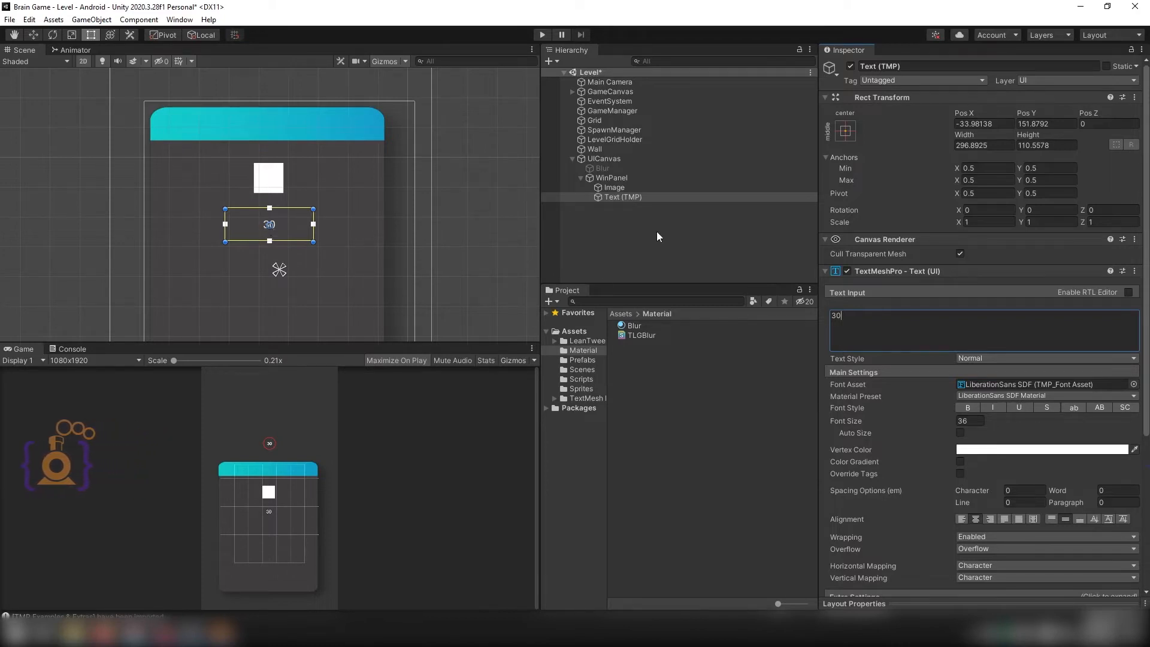
Rename the Image object under WinPanel to StarImage
{"action": "left_click", "coordinate": [613, 187]}
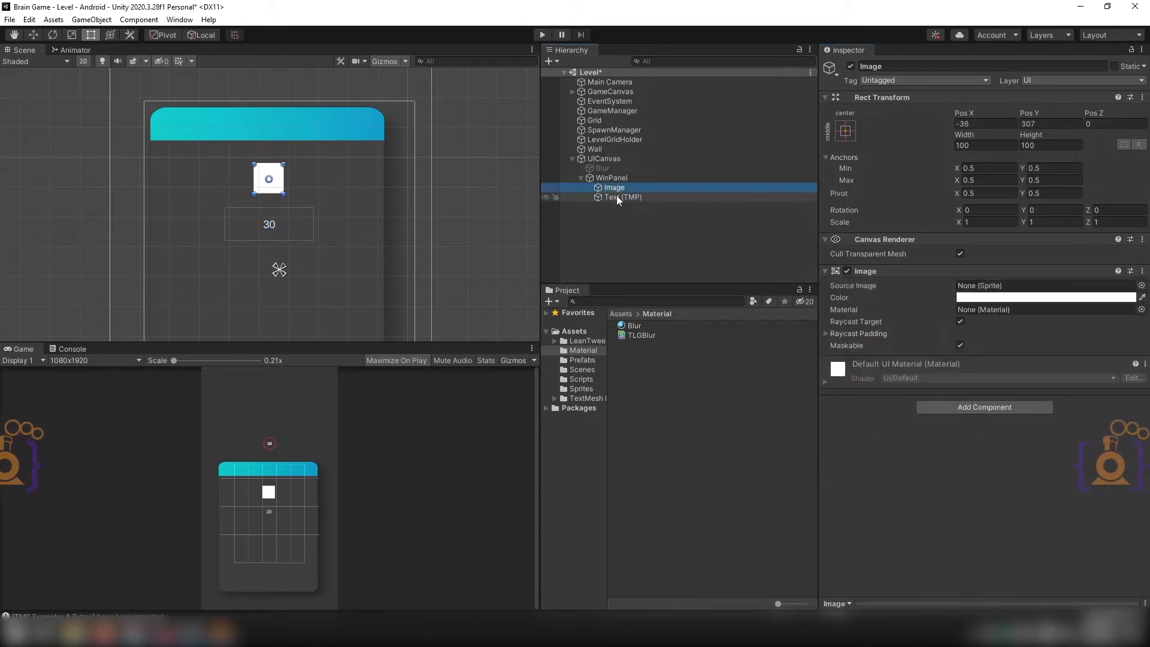
{"action": "left_click", "coordinate": [616, 196]}
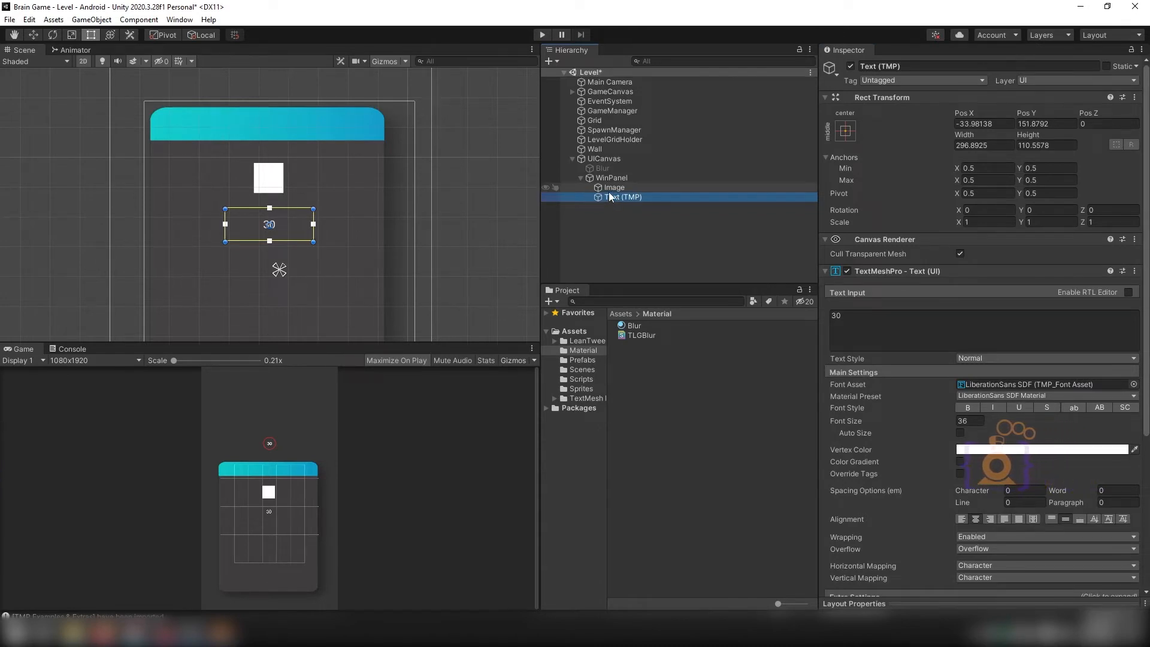
{"action": "left_click", "coordinate": [609, 188]}
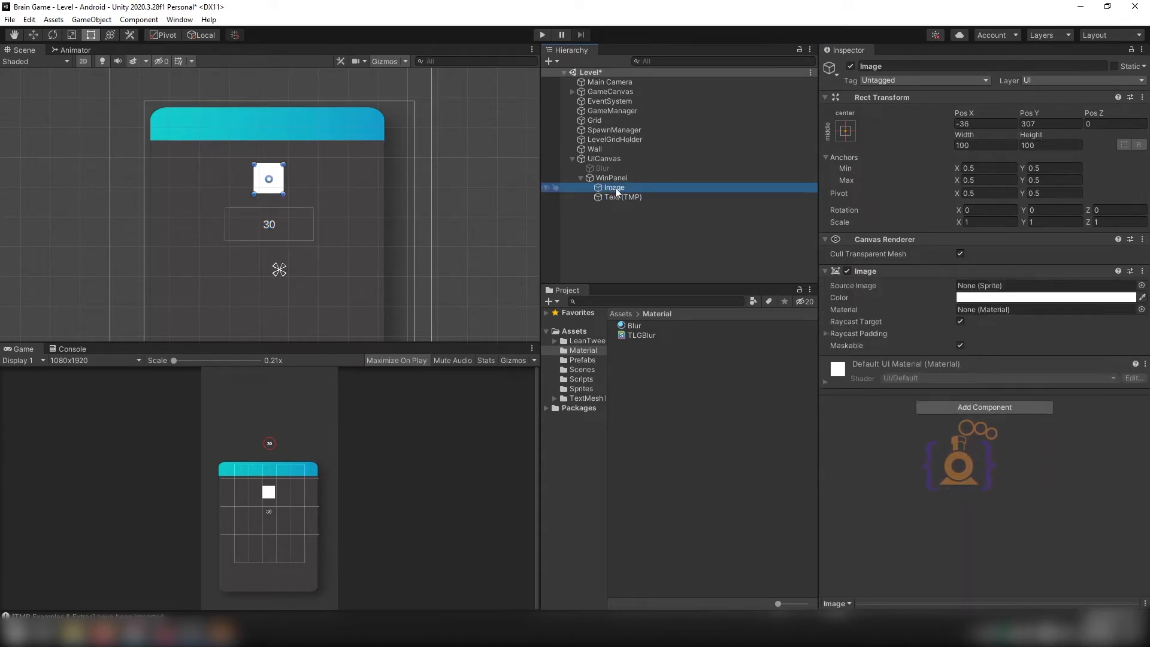
{"action": "left_click", "coordinate": [615, 190]}
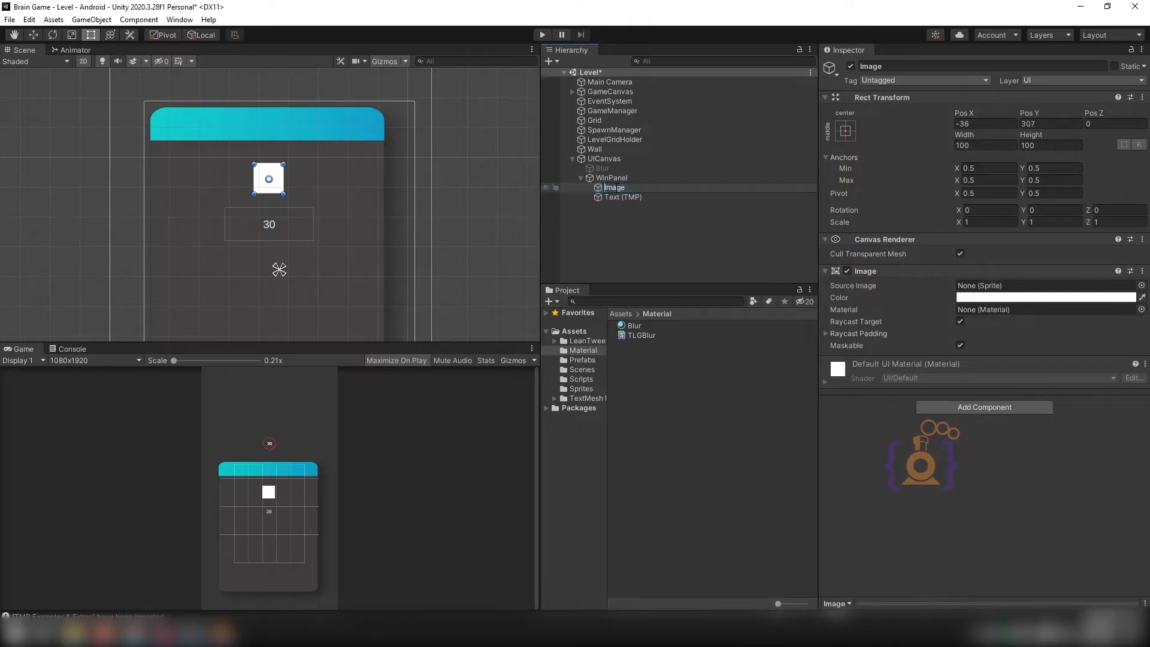
{"action": "type", "text": "Sta"}
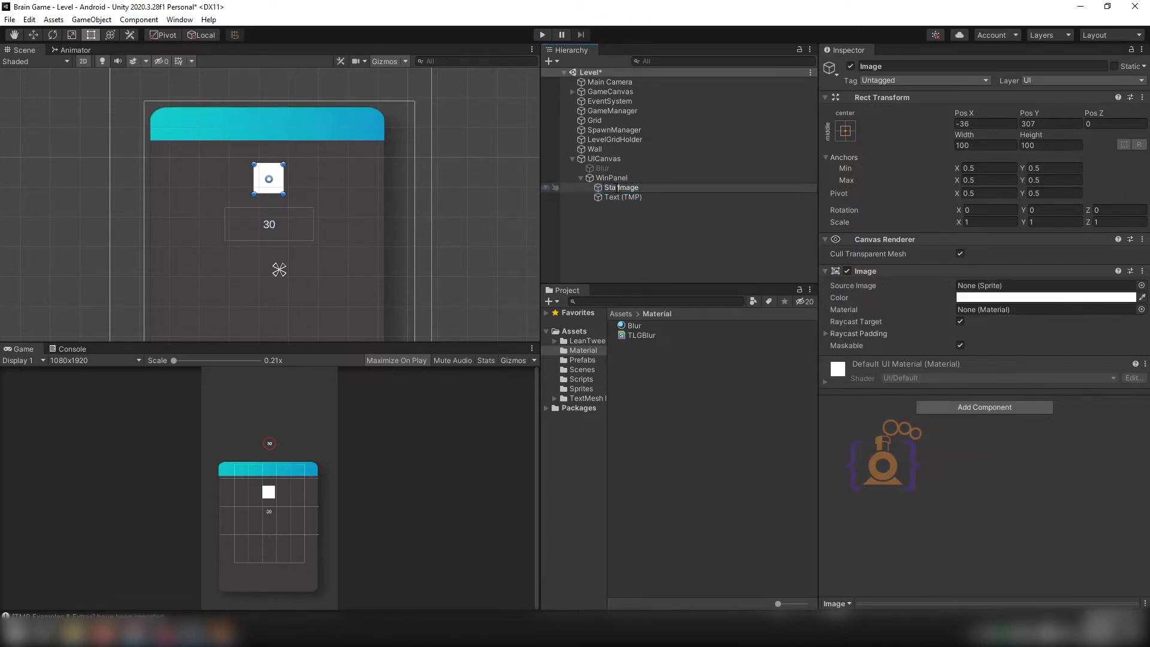
{"action": "type", "text": "r"}
{"action": "key", "text": "Return"}
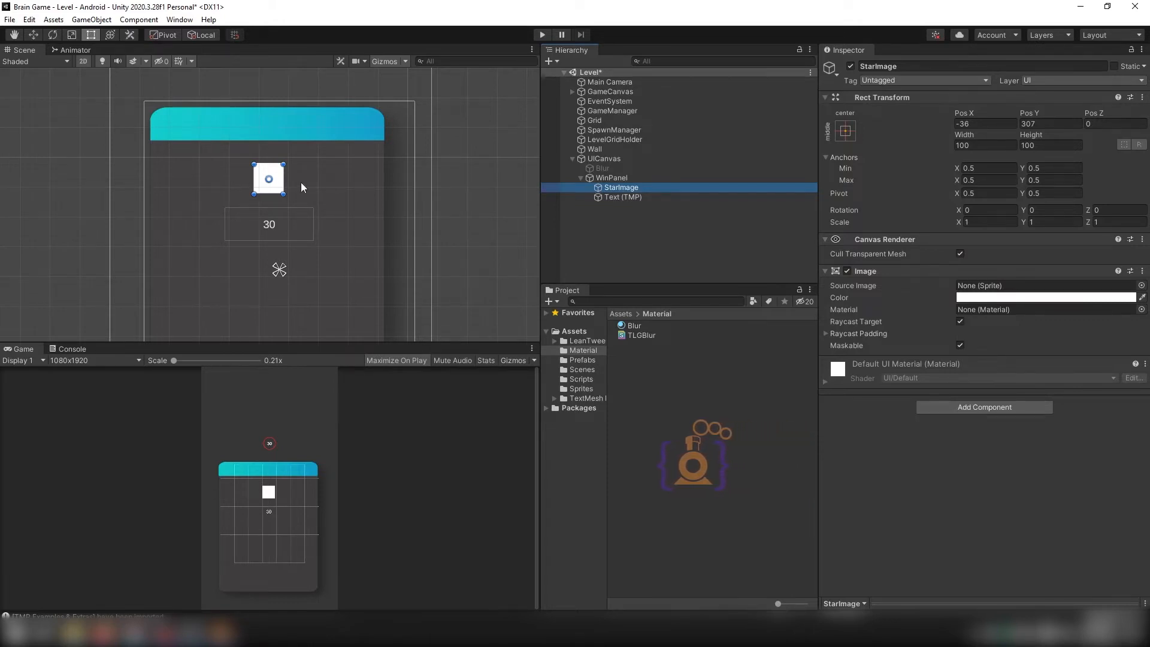
Rename the TextMeshPro text object under WinPanel to WinPanelDiamondText
{"action": "left_click", "coordinate": [616, 197]}
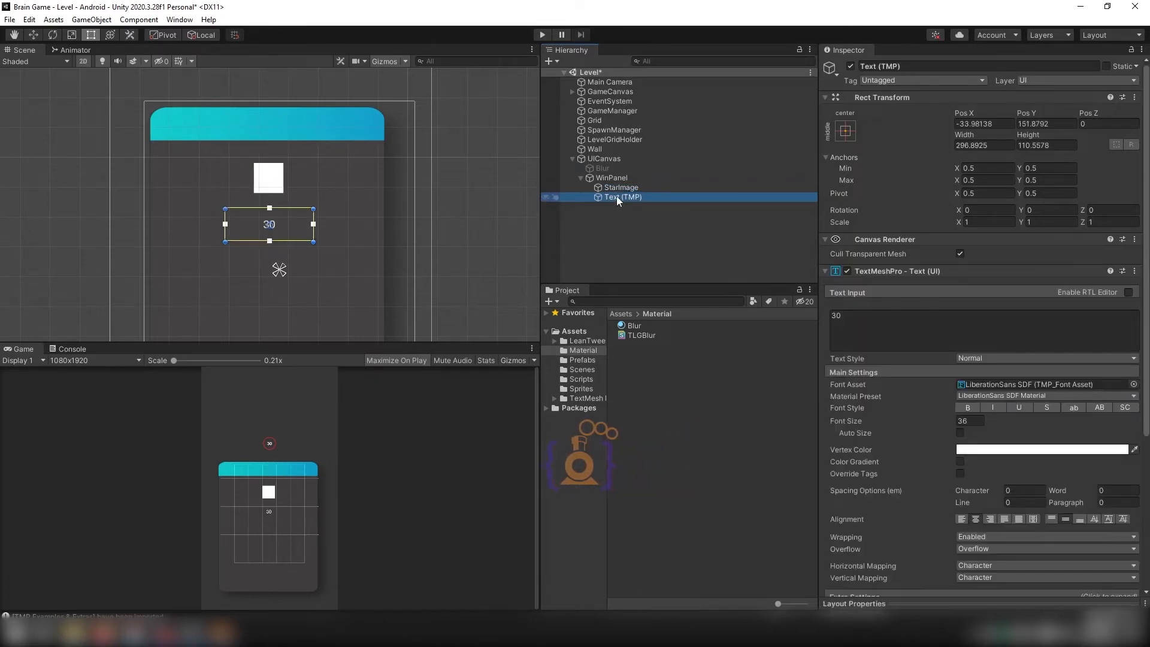
{"action": "left_click", "coordinate": [617, 196]}
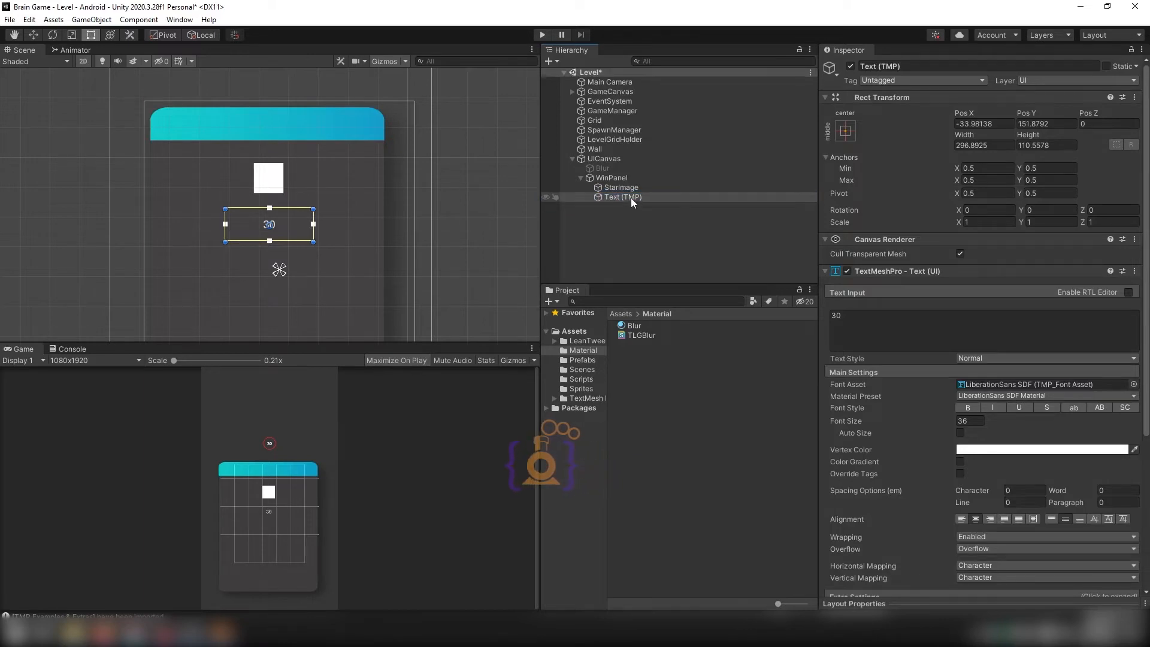
{"action": "type", "text": "Win"}
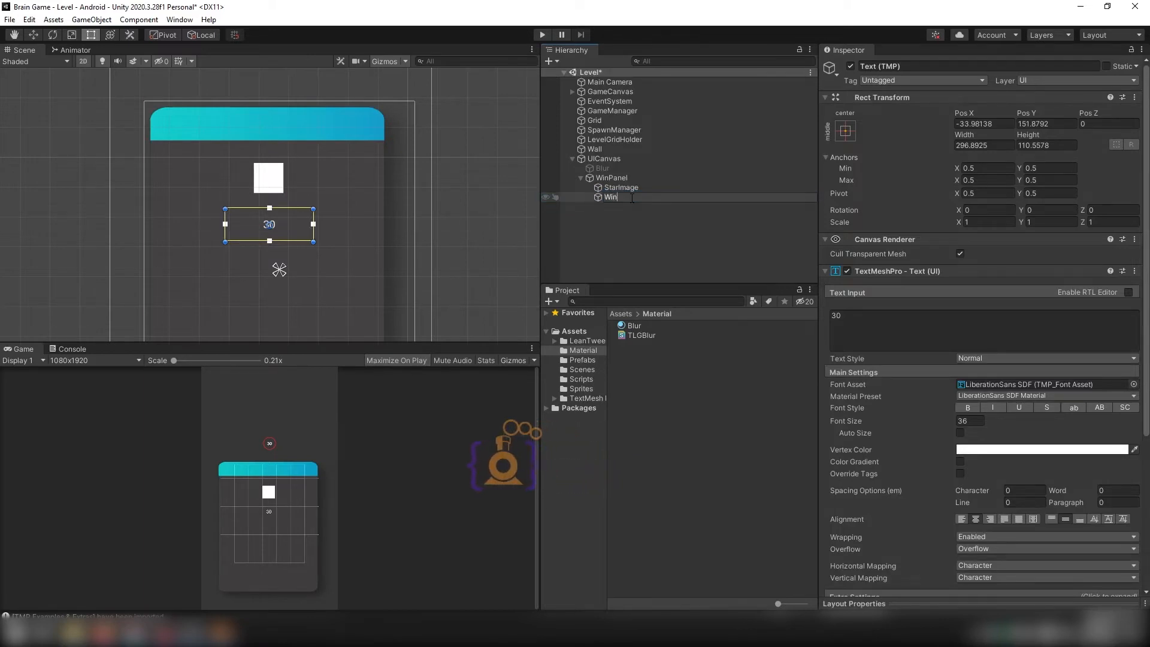
{"action": "type", "text": "Panel"}
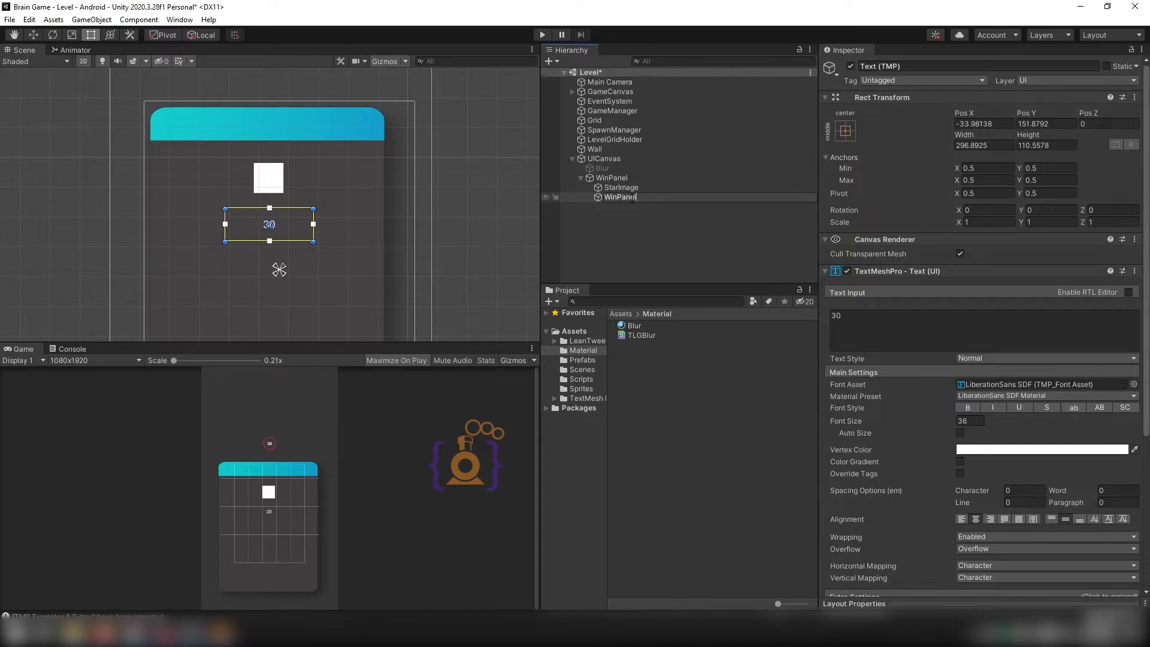
{"action": "type", "text": "DiamondText"}
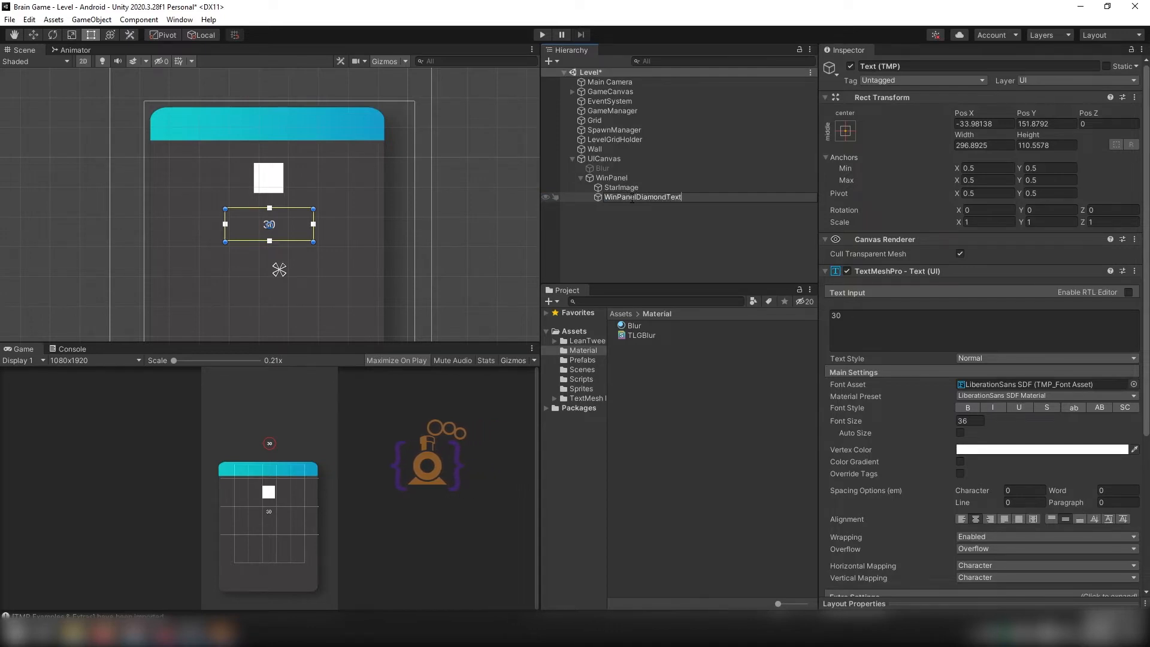
{"action": "key", "text": "Return"}
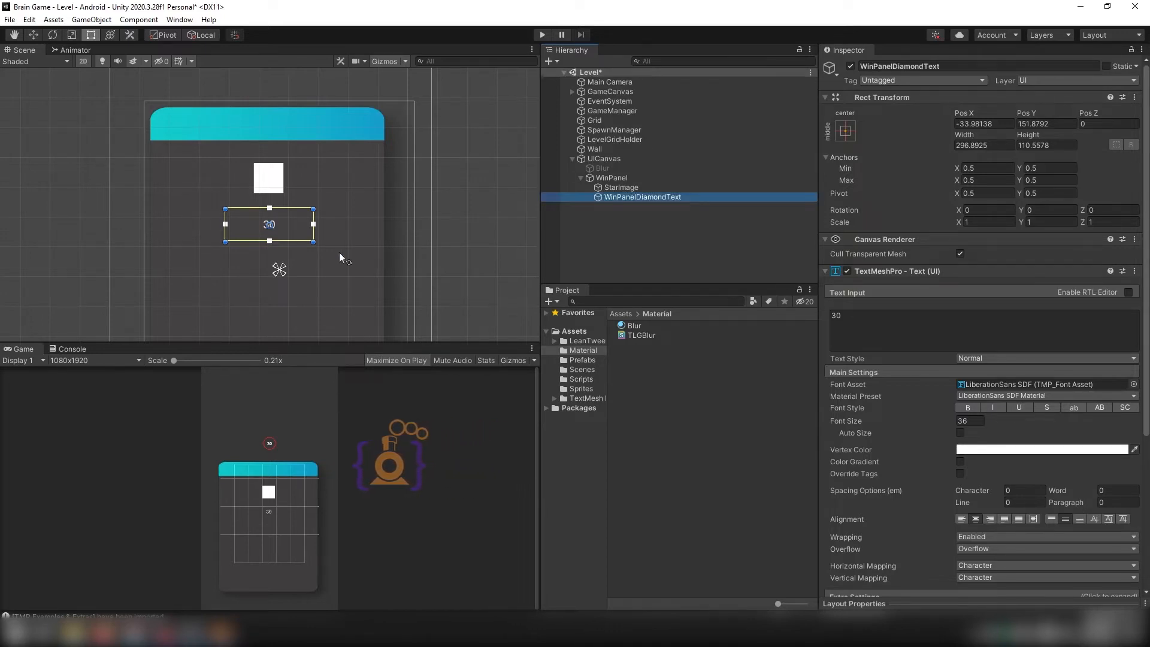
Try the Oswald Bold font asset on WinPanelDiamondText, and settle on Bangers SDF
{"action": "left_click", "coordinate": [1134, 384]}
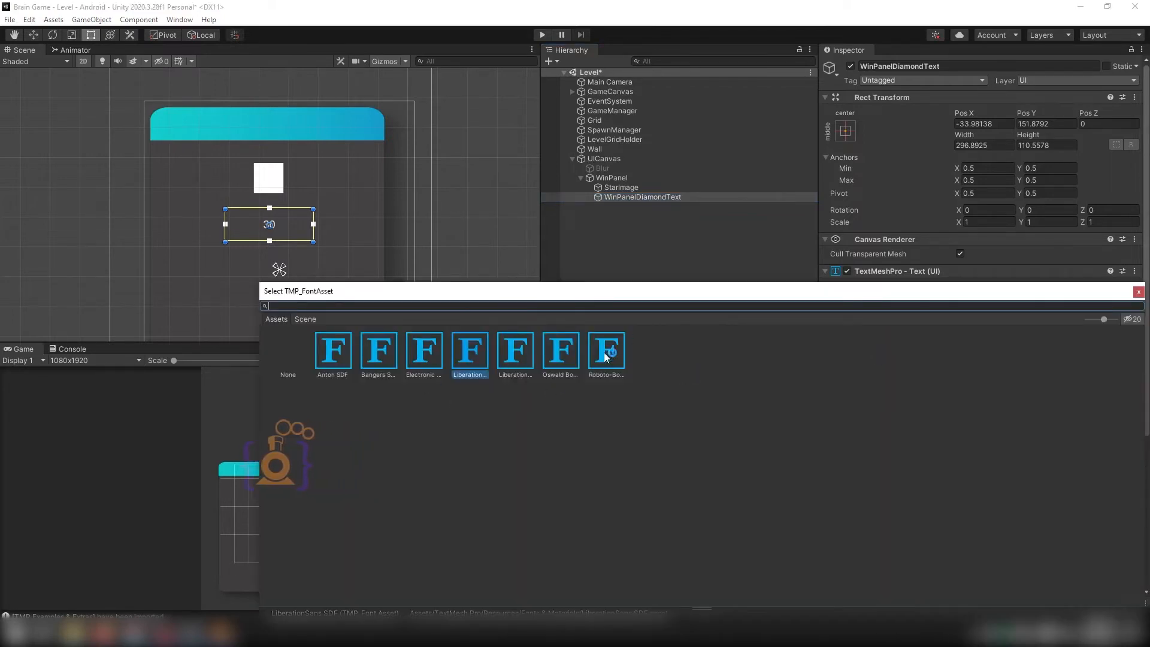
{"action": "left_click", "coordinate": [553, 354]}
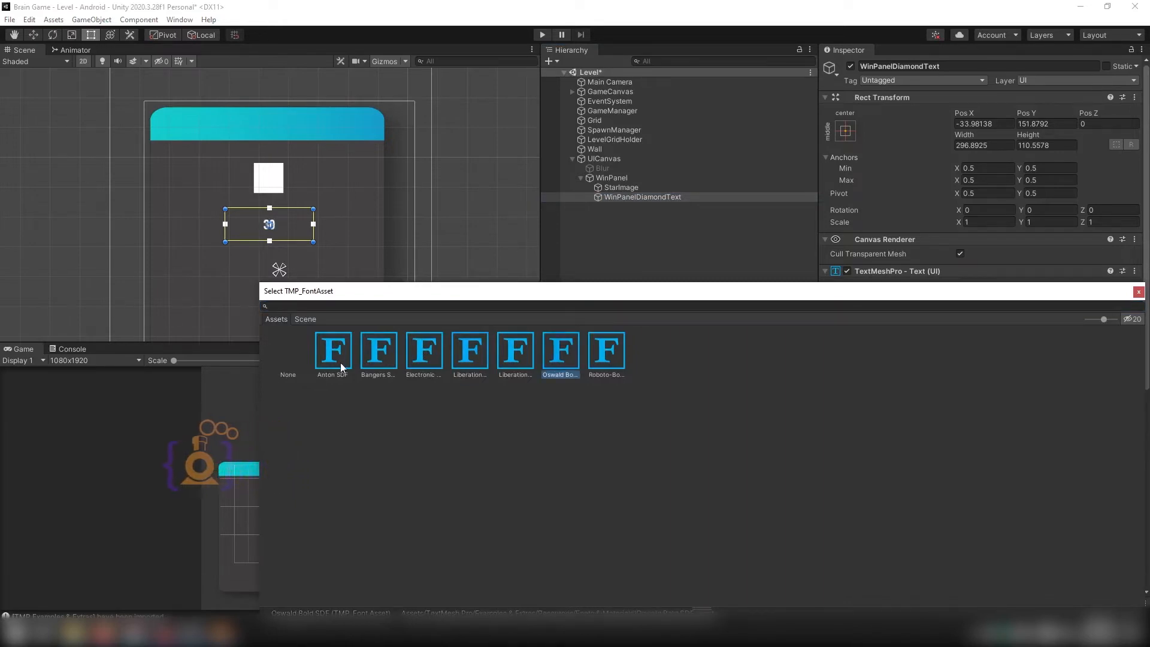
{"action": "left_click", "coordinate": [378, 347]}
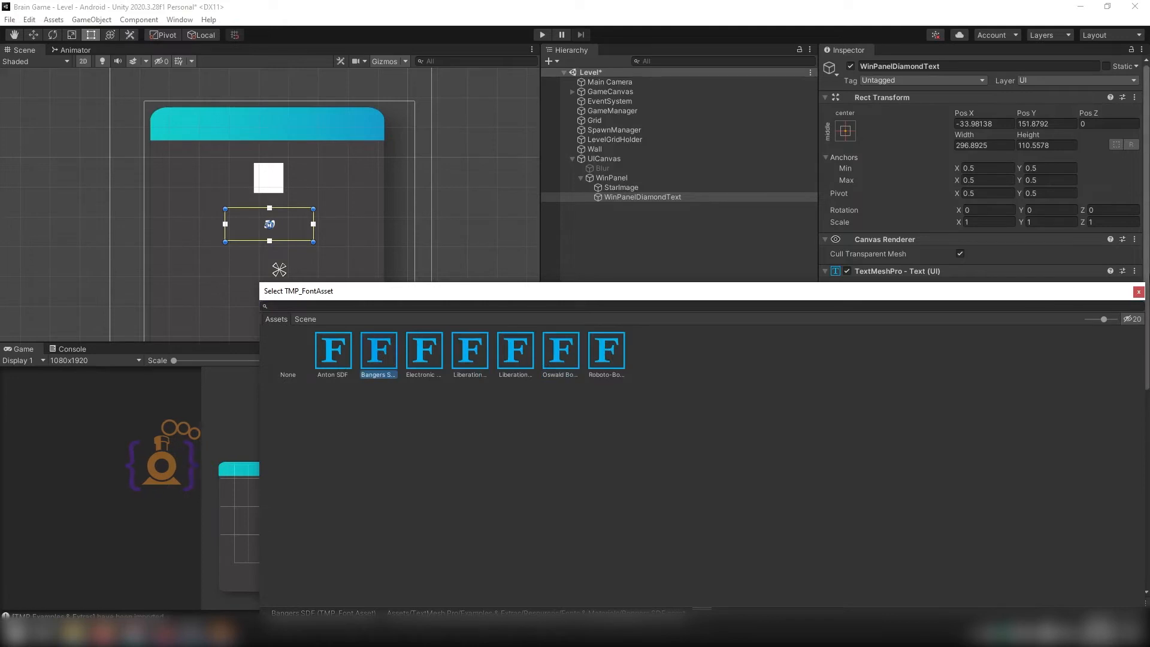
{"action": "left_click", "coordinate": [1138, 291]}
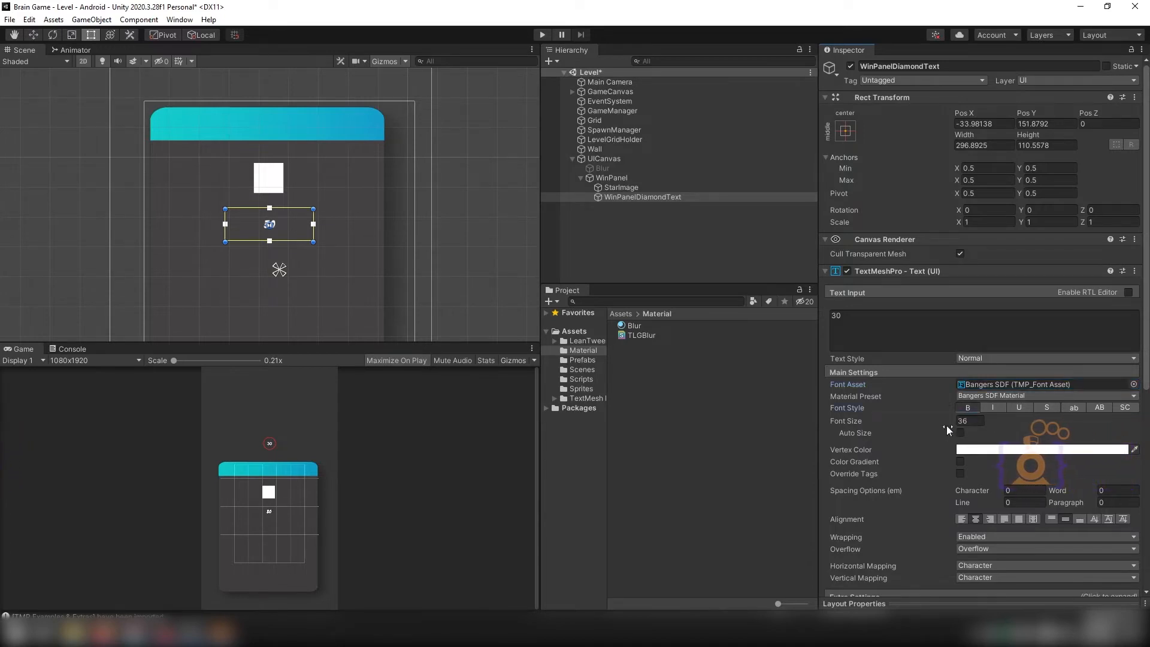
Set WinPanelDiamondText's font size to 100, after trying 72, and extend its box downward to a height of about 131
{"action": "left_click_drag", "start_coordinate": [957, 422], "coordinate": [989, 421]}
{"action": "left_click", "coordinate": [978, 421]}
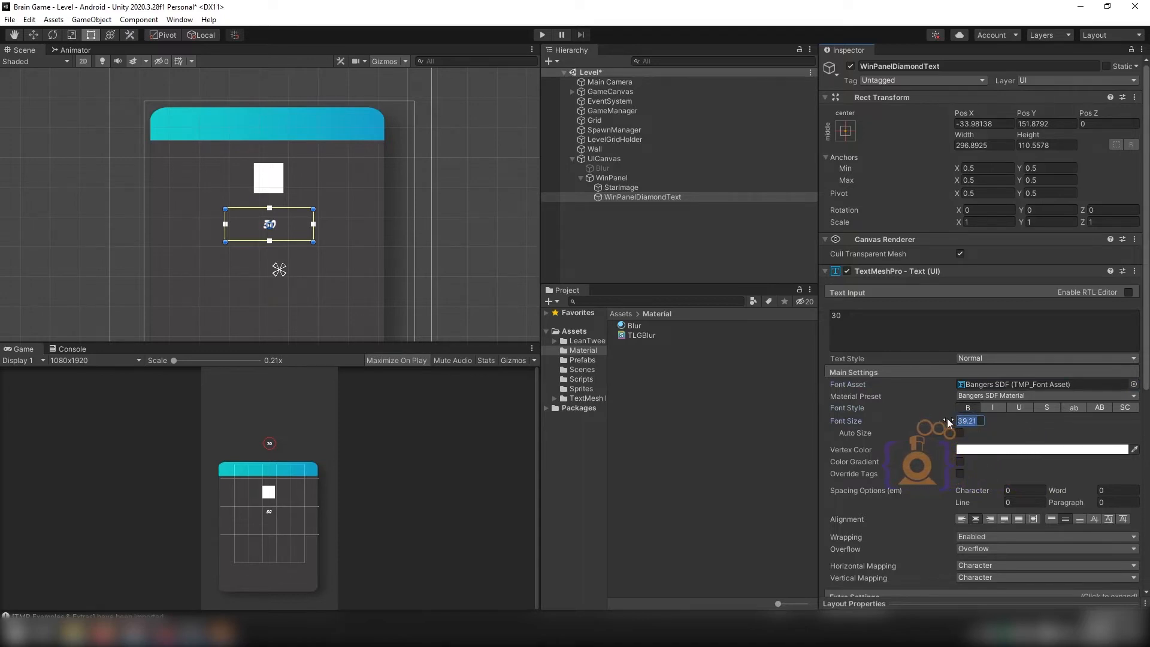
{"action": "type", "text": "72"}
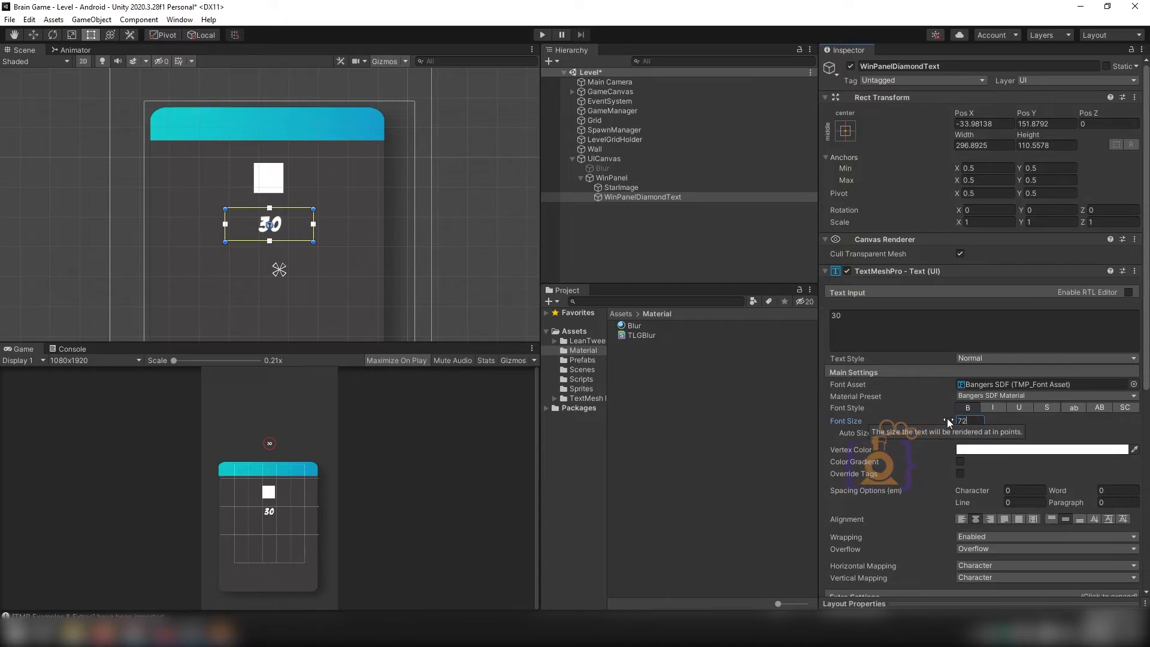
{"action": "key", "text": "Return"}
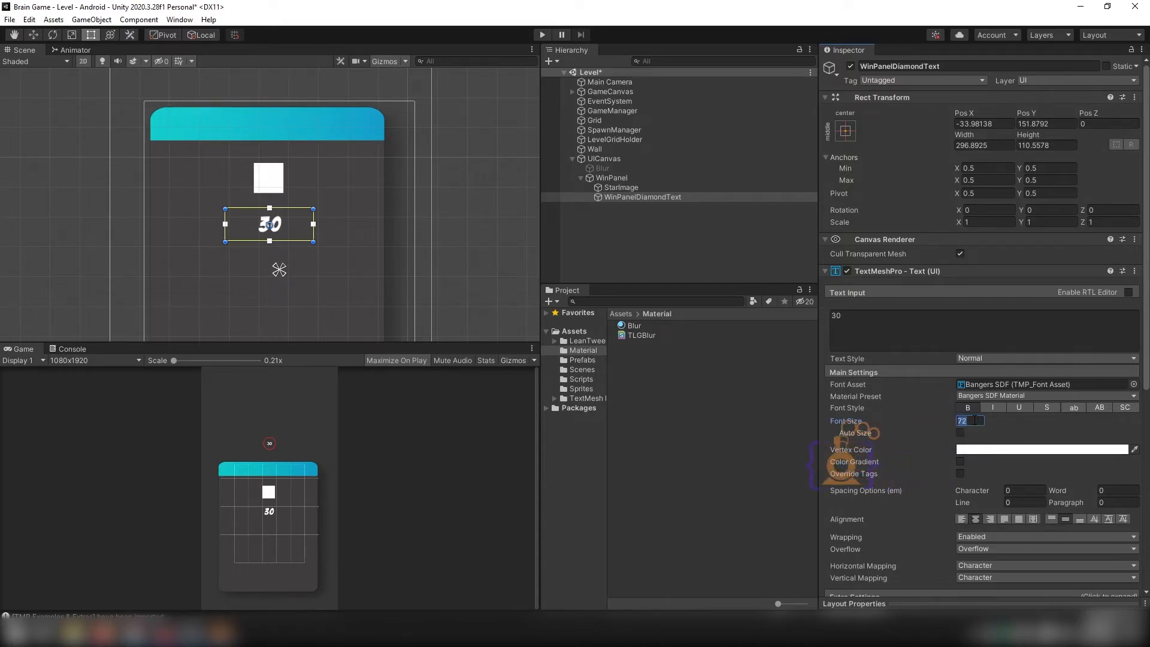
{"action": "type", "text": "100"}
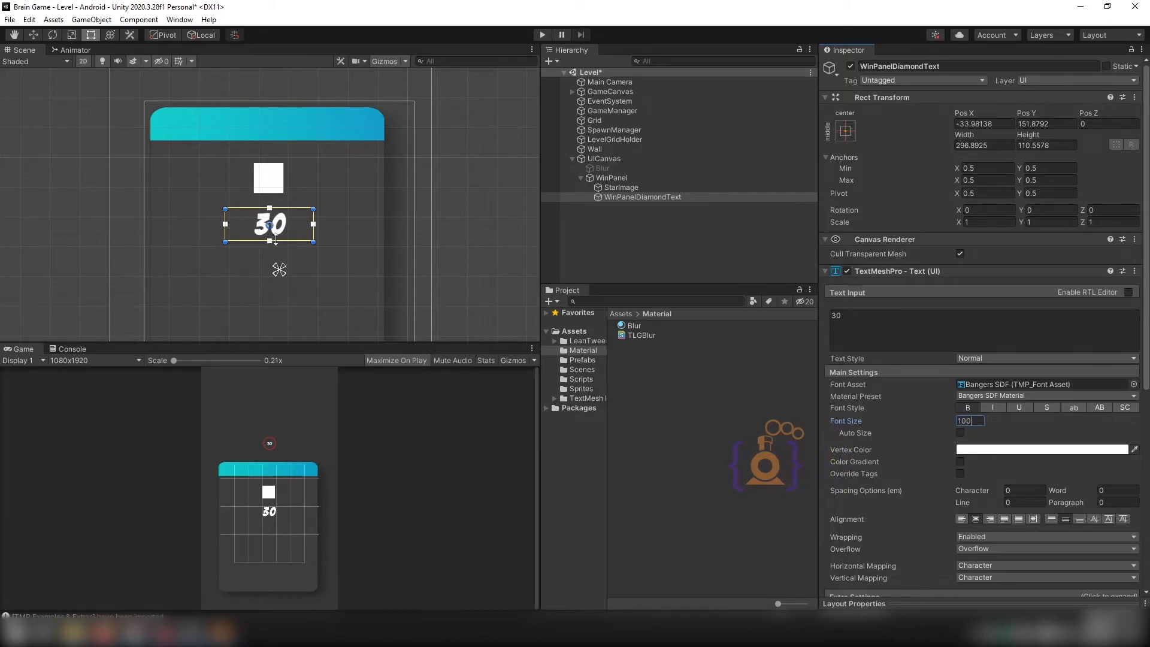
{"action": "left_click_drag", "start_coordinate": [276, 241], "coordinate": [274, 246]}
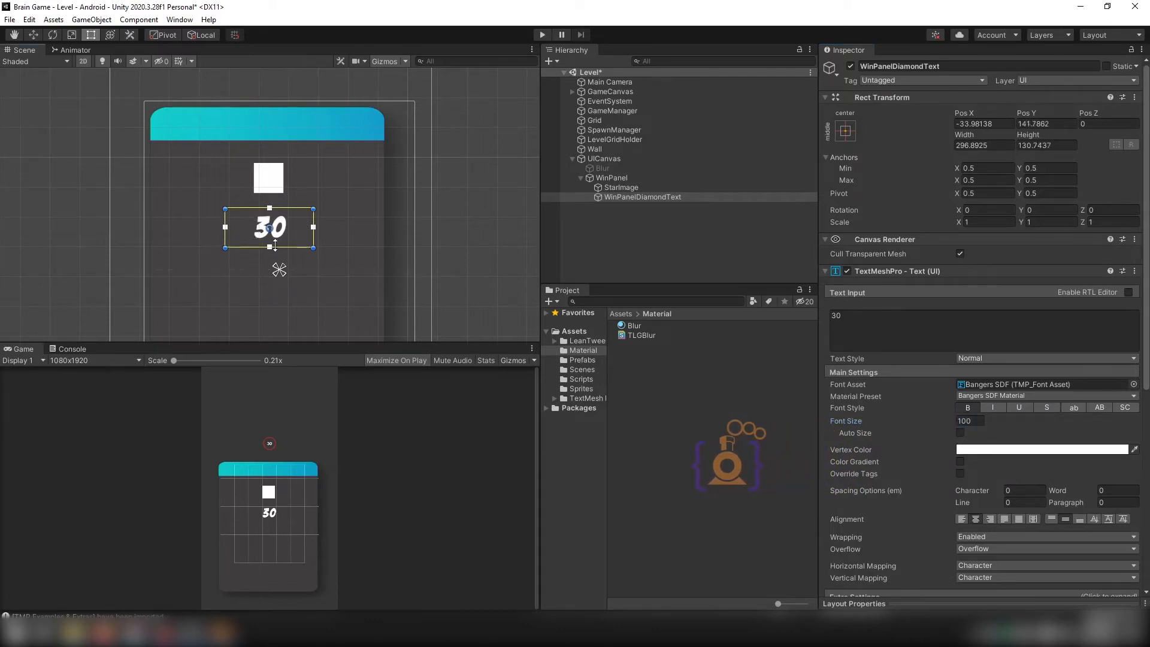
Add a UI Image as a child of WinPanelDiamondText
{"action": "left_click", "coordinate": [634, 218]}
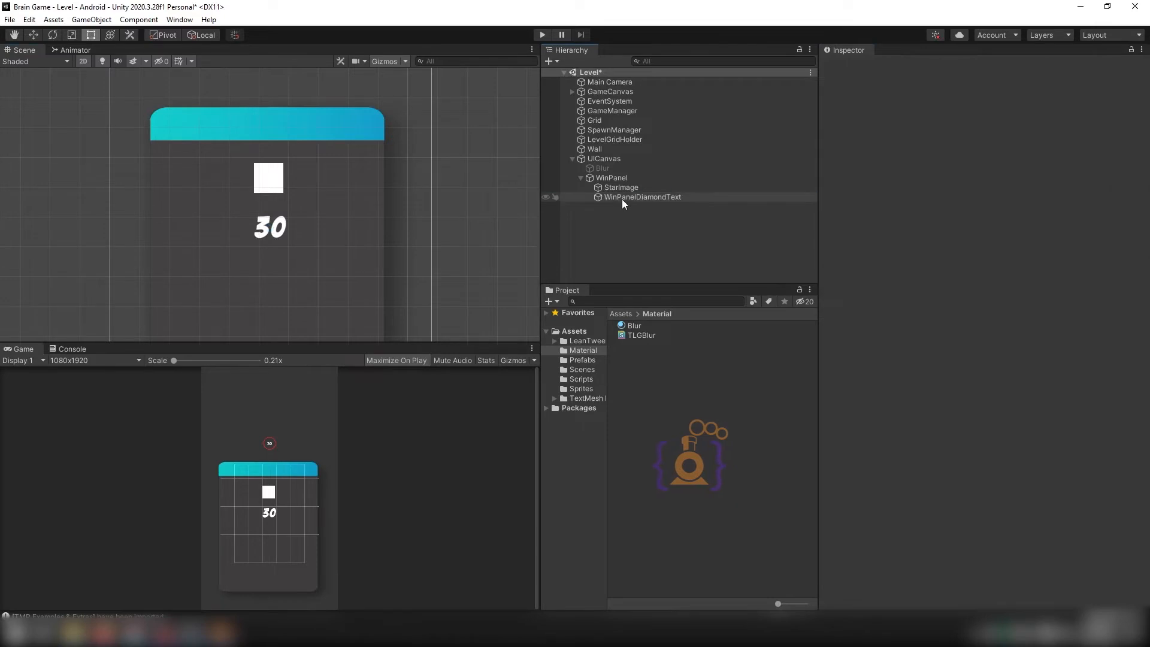
{"action": "left_click", "coordinate": [621, 199]}
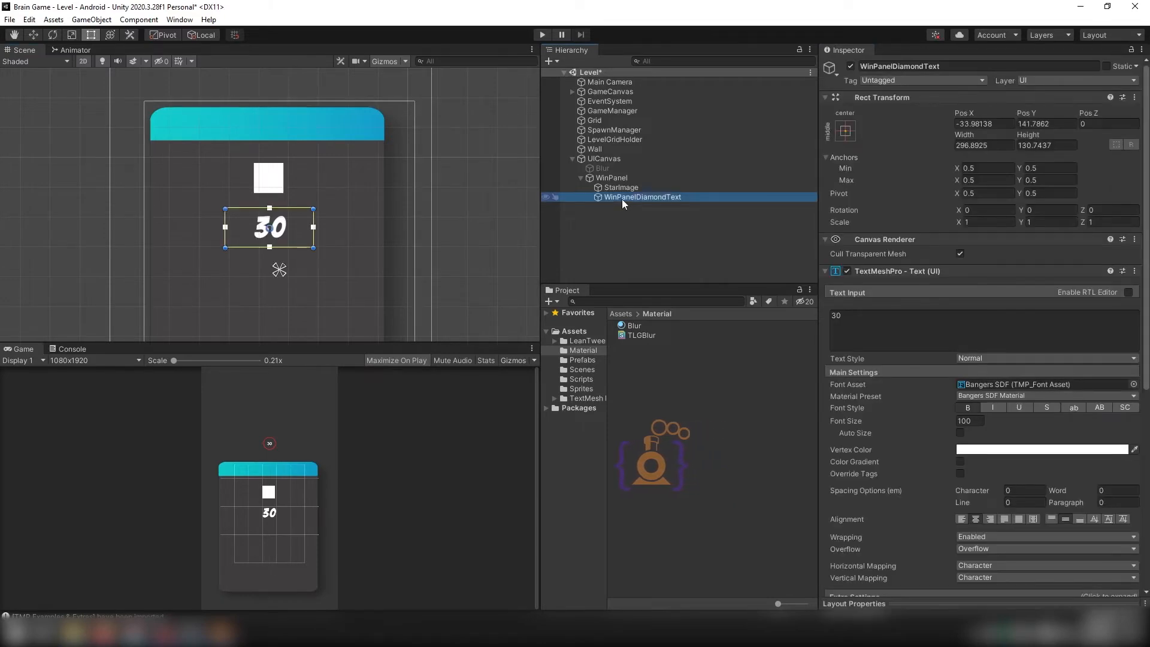
{"action": "right_click", "coordinate": [623, 204]}
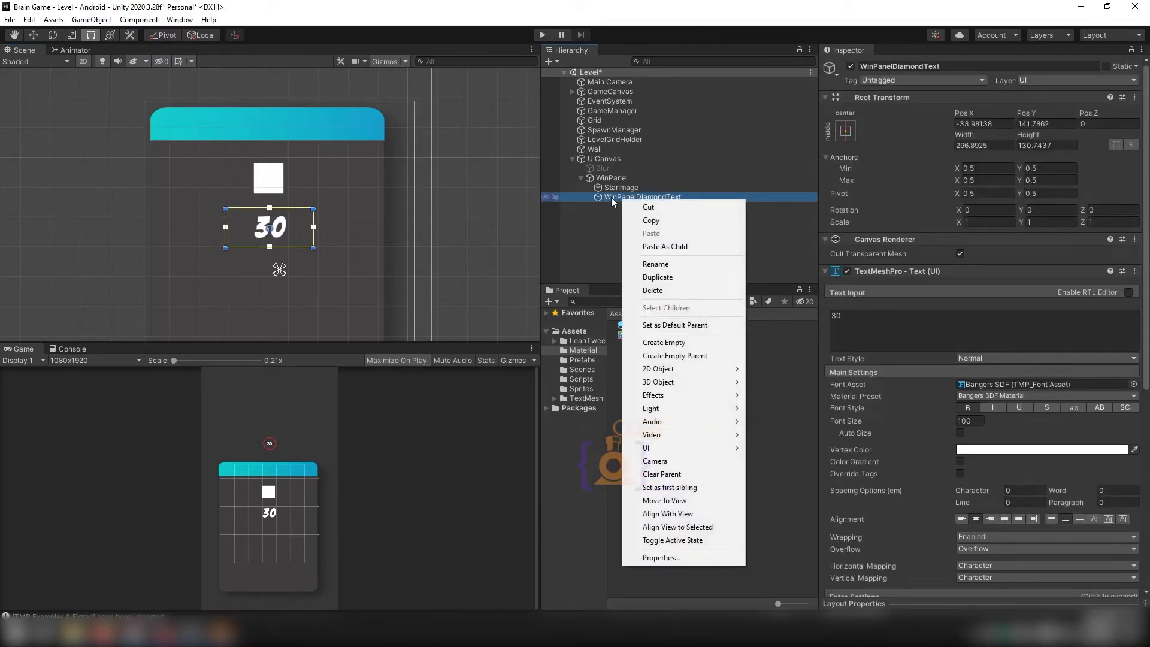
{"action": "mouse_move", "coordinate": [671, 444]}
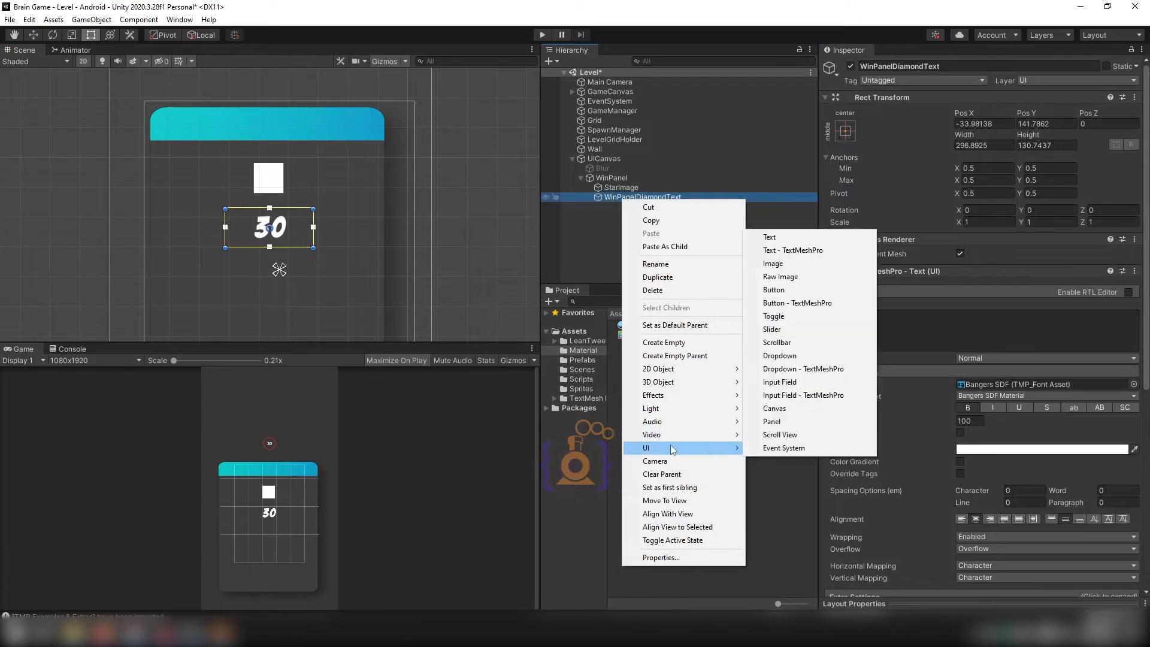
{"action": "left_click", "coordinate": [779, 265]}
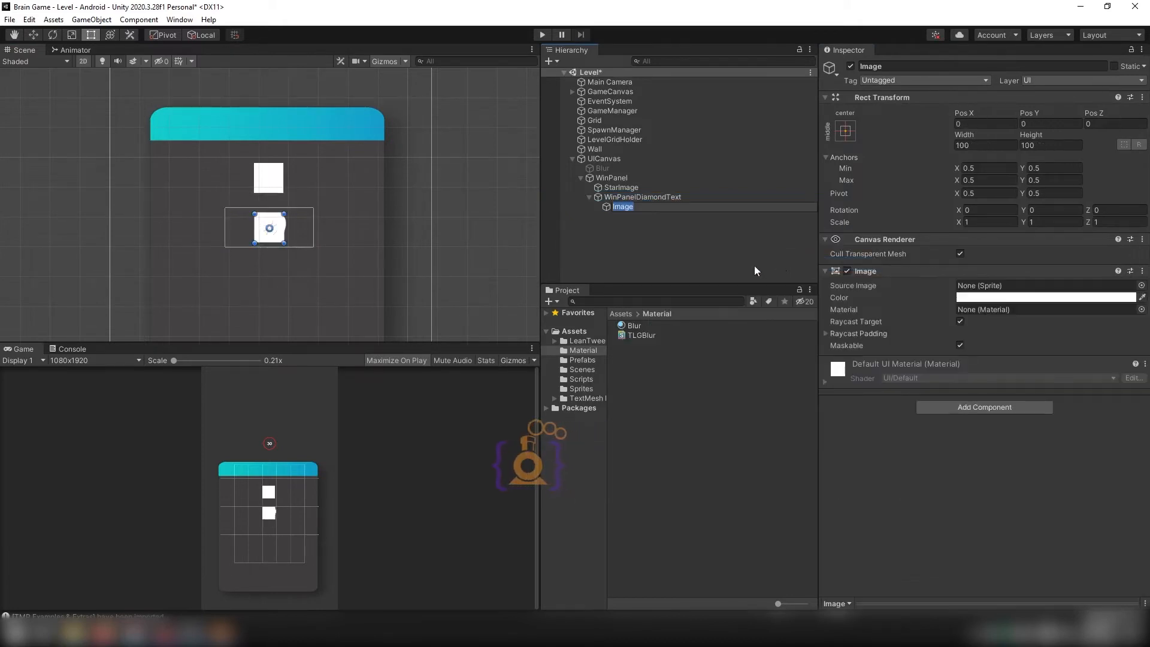
Anchor and position the new image at the top right of WinPanelDiamondText, and rename it DiamondImage
{"action": "left_click", "coordinate": [846, 131]}
{"action": "left_click", "coordinate": [940, 228], "text": "alt"}
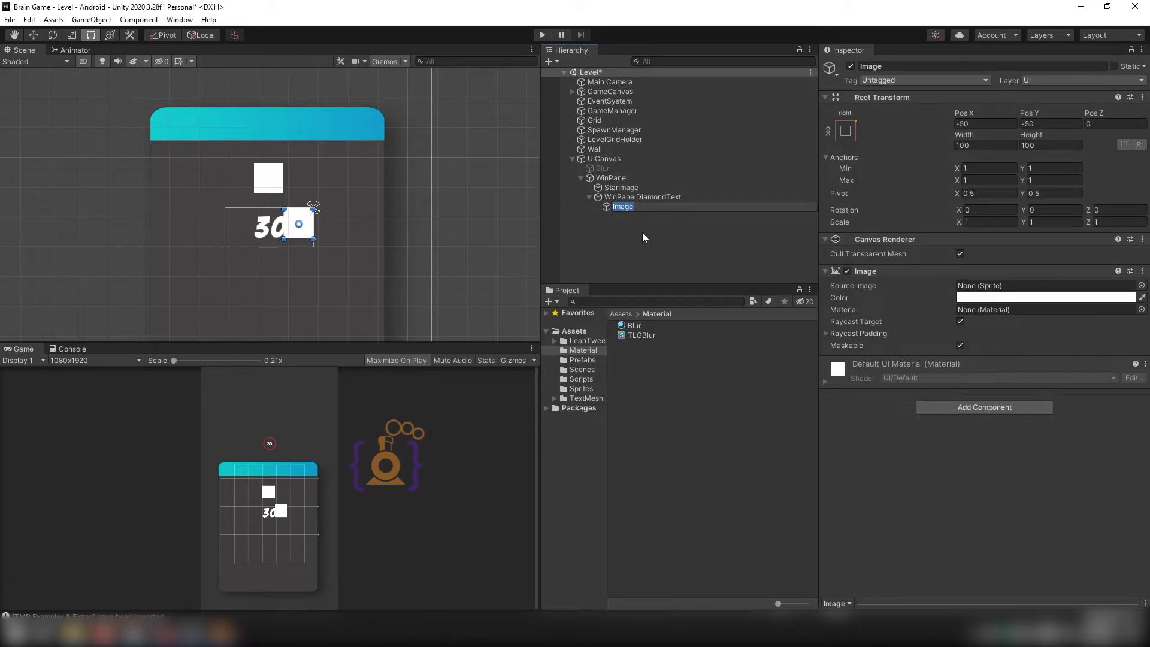
{"action": "key", "text": "Home"}
{"action": "type", "text": "Diamond"}
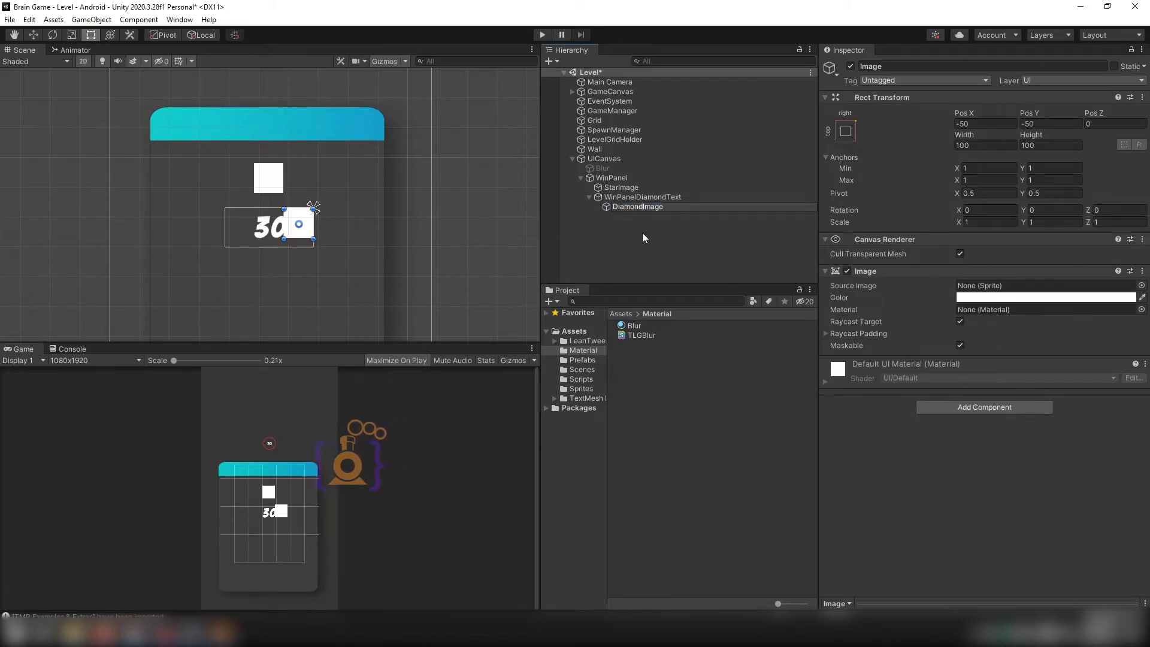
{"action": "key", "text": "Return"}
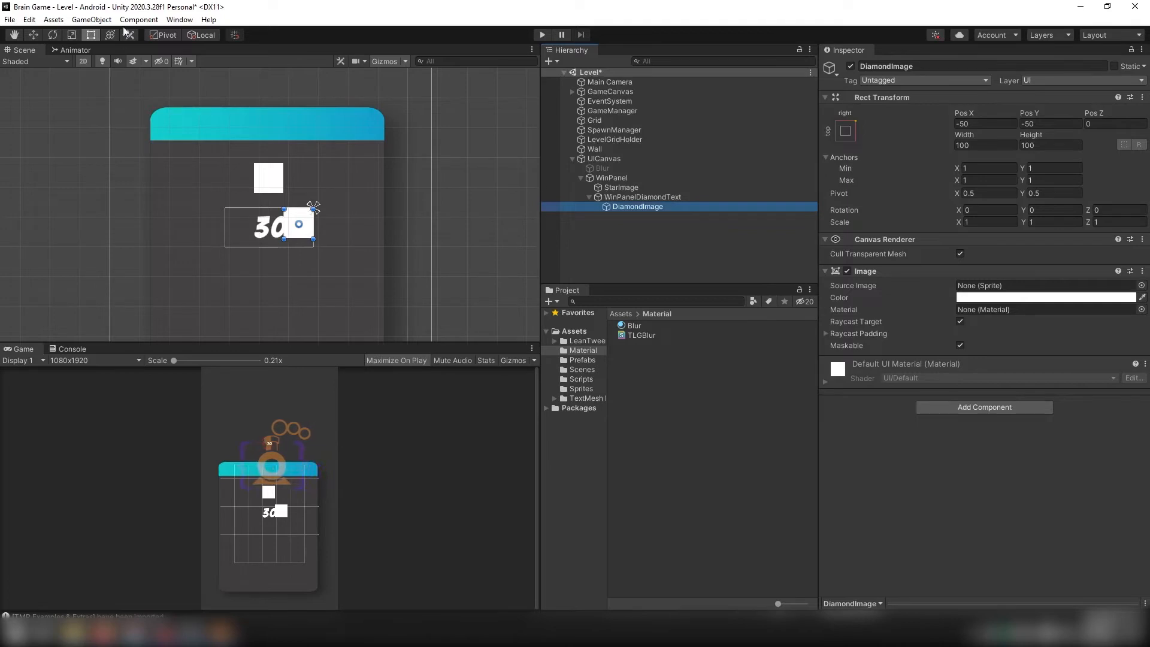
Switch to the Ball Rider project and examine its running Level Complete panel as a layout reference, ending play mode when done
{"action": "scroll", "coordinate": [416, 245], "scroll_direction": "down", "scroll_amount": 6}
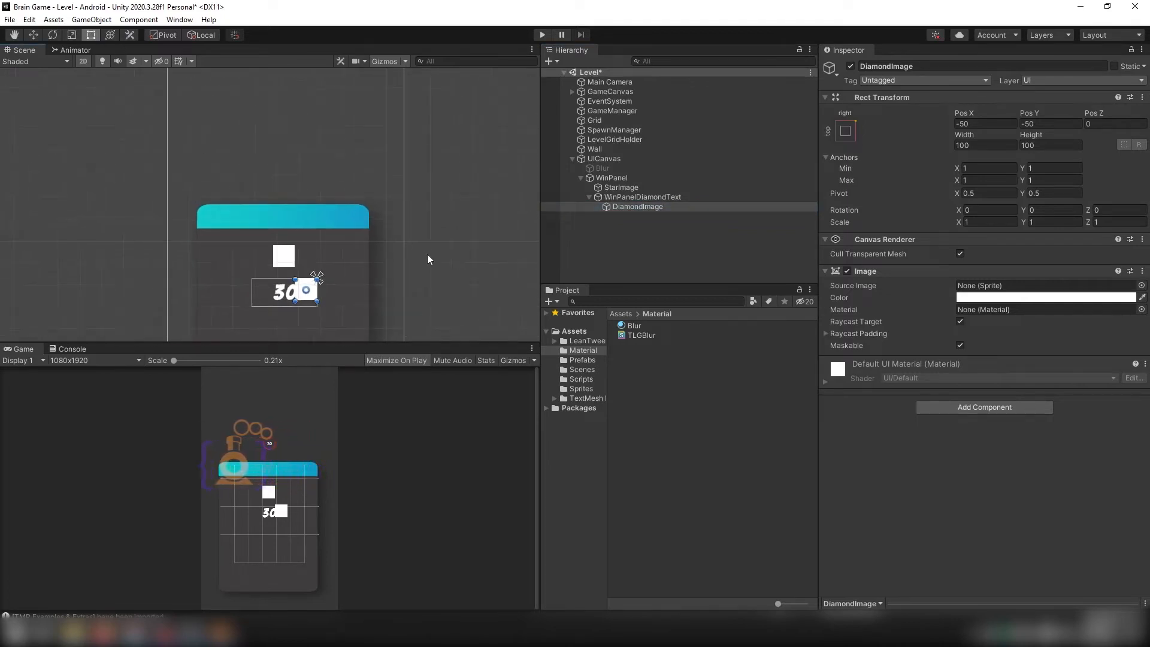
{"action": "scroll", "coordinate": [410, 254], "scroll_direction": "down", "scroll_amount": 1}
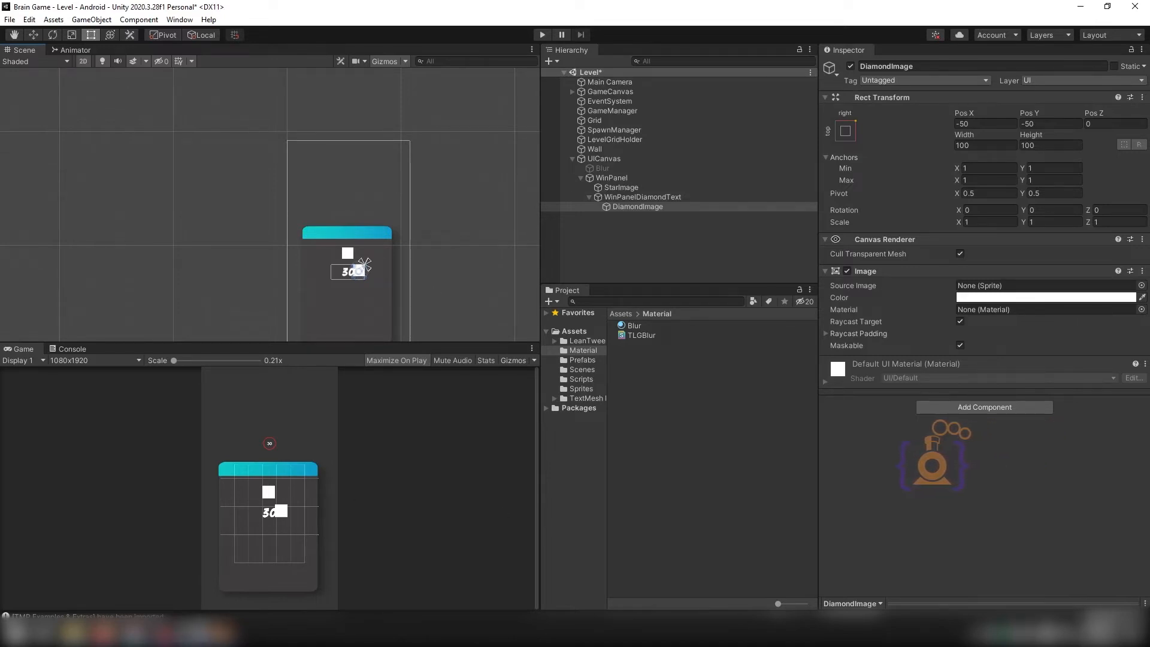
{"action": "left_click", "coordinate": [243, 598]}
{"action": "left_click", "coordinate": [581, 584]}
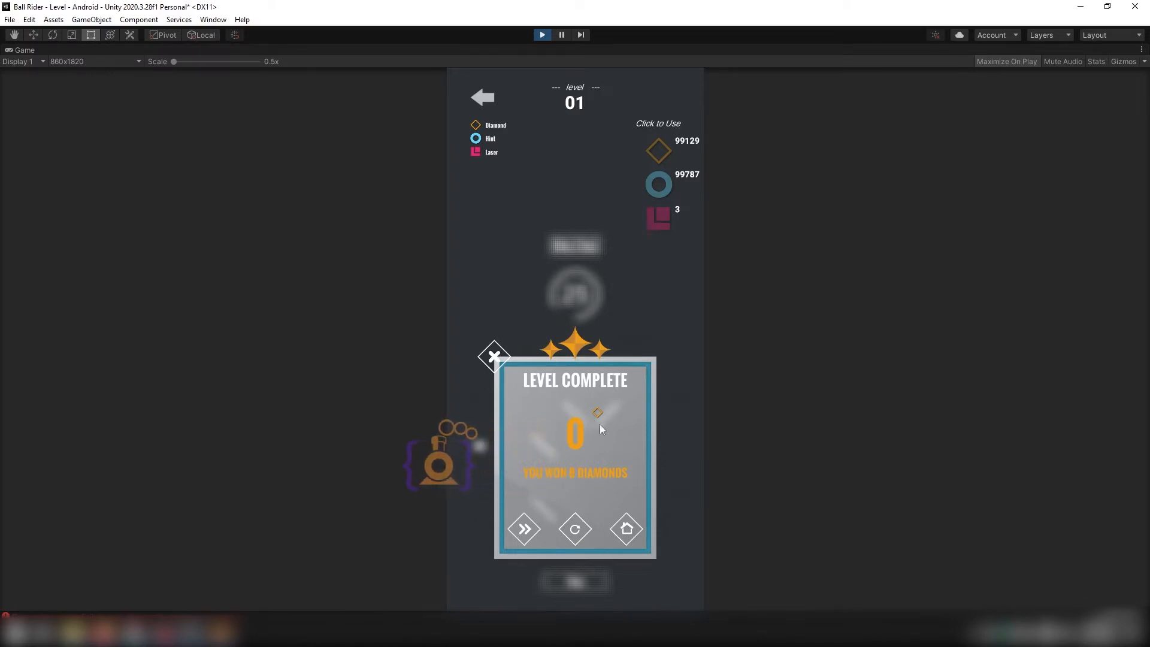
{"action": "left_click", "coordinate": [541, 35]}
Anchor StarImage to WinPanel's top center and snap its position there
{"action": "left_click", "coordinate": [336, 223]}
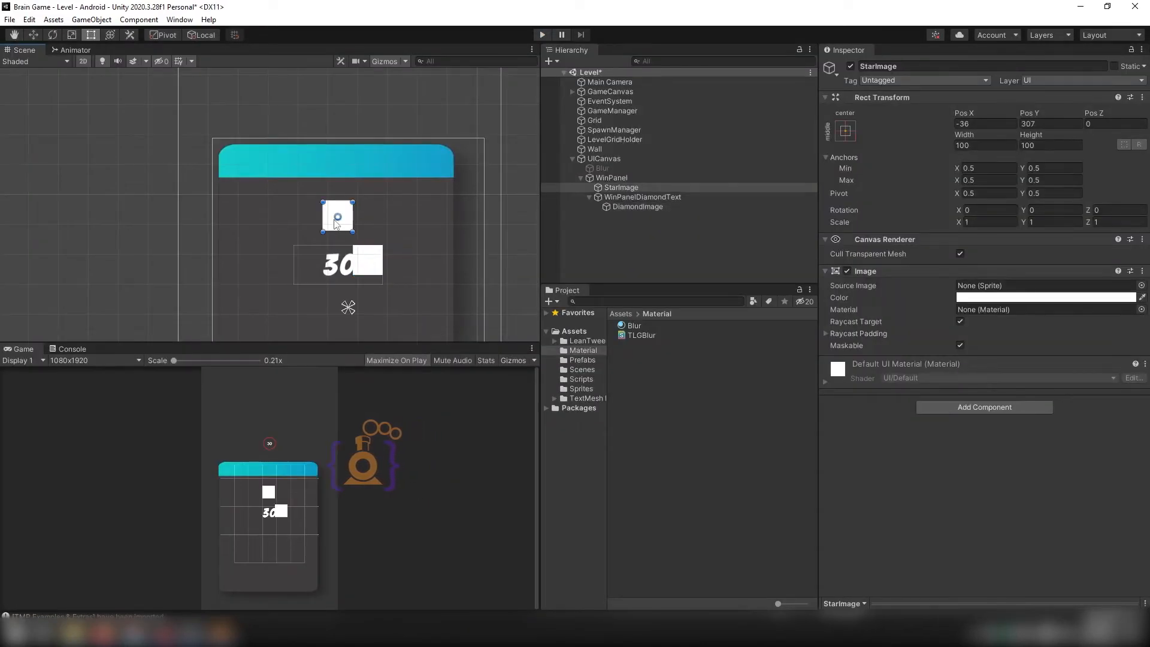
{"action": "left_click_drag", "start_coordinate": [336, 222], "coordinate": [342, 155]}
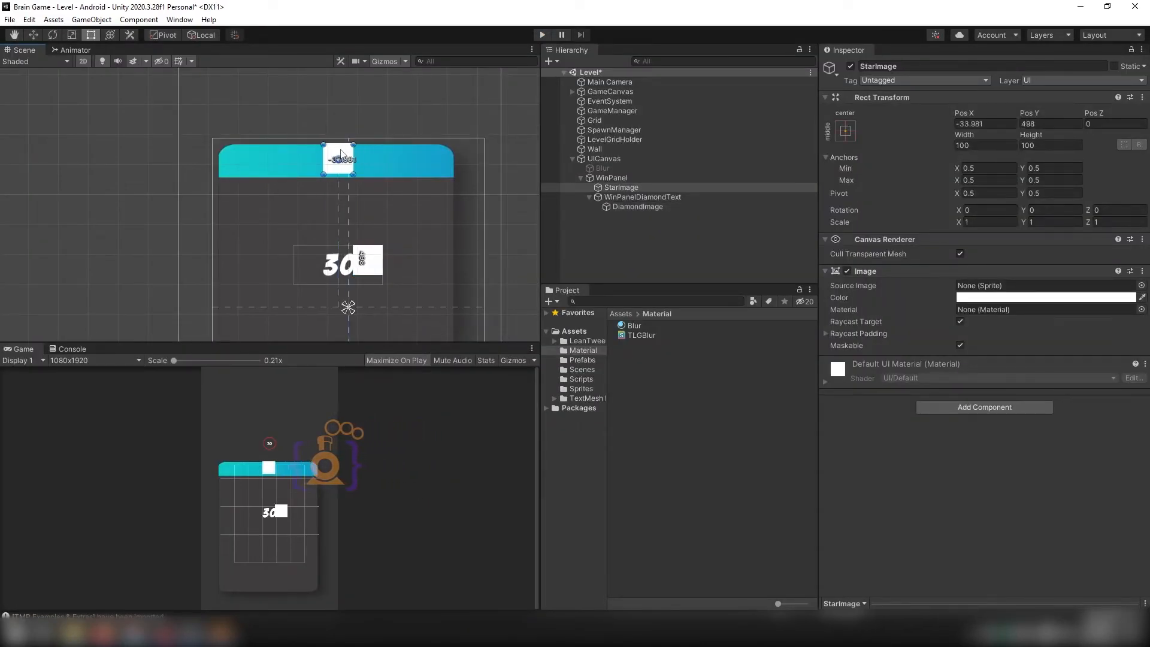
{"action": "left_click", "coordinate": [845, 131]}
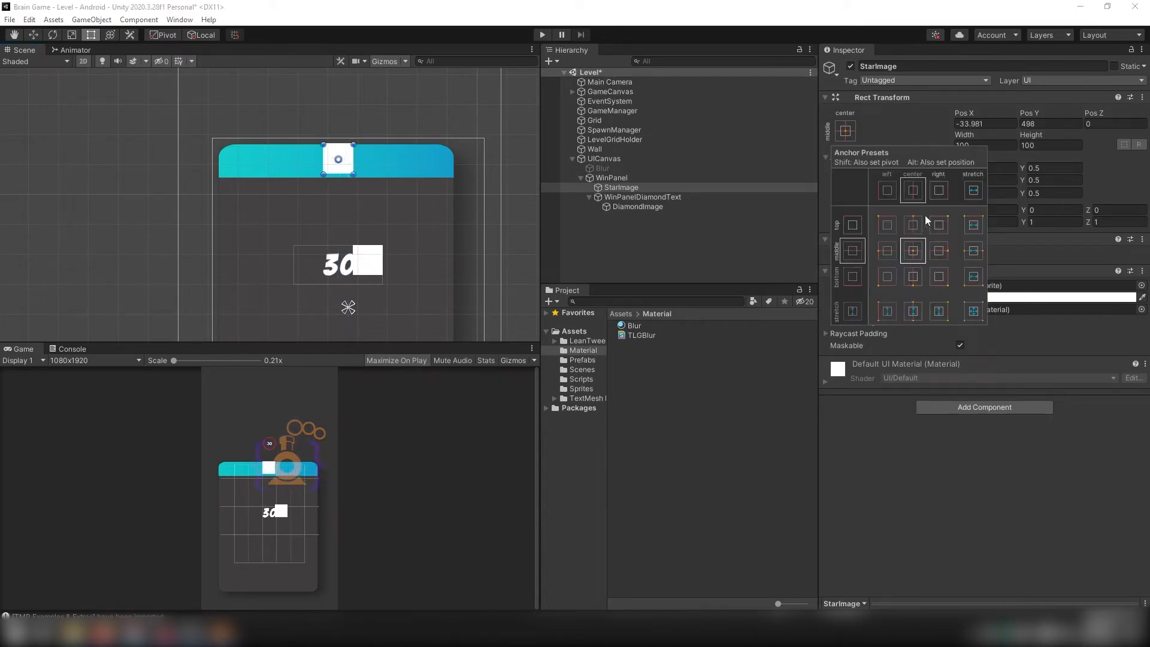
{"action": "left_click", "coordinate": [912, 225], "text": "alt"}
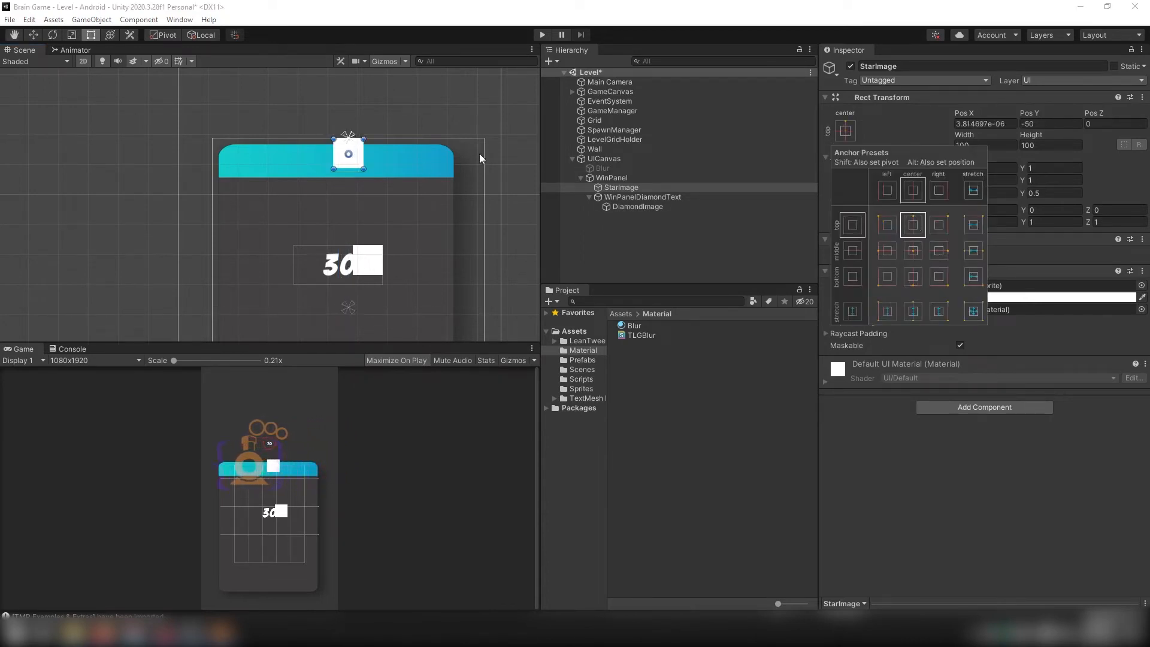
Move StarImage just above the panel header, at about X -44, Y 33, and widen it to about 349
{"action": "mouse_move", "coordinate": [351, 149]}
{"action": "left_mouse_down"}
{"action": "mouse_move", "coordinate": [350, 164]}
{"action": "mouse_move", "coordinate": [343, 155]}
{"action": "left_mouse_up"}
{"action": "middle_click_drag", "start_coordinate": [343, 156], "coordinate": [369, 154]}
{"action": "left_click_drag", "start_coordinate": [369, 155], "coordinate": [407, 155]}
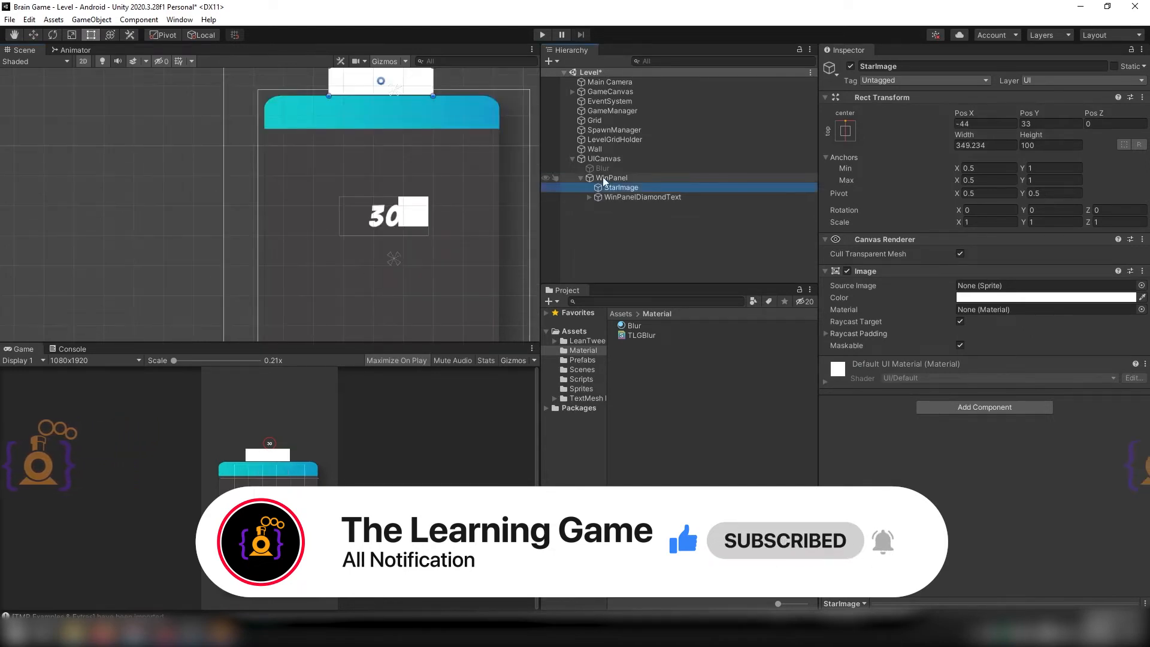
Add a TextMeshPro text object under WinPanel and name it WinPanelTitle
{"action": "right_click", "coordinate": [604, 180]}
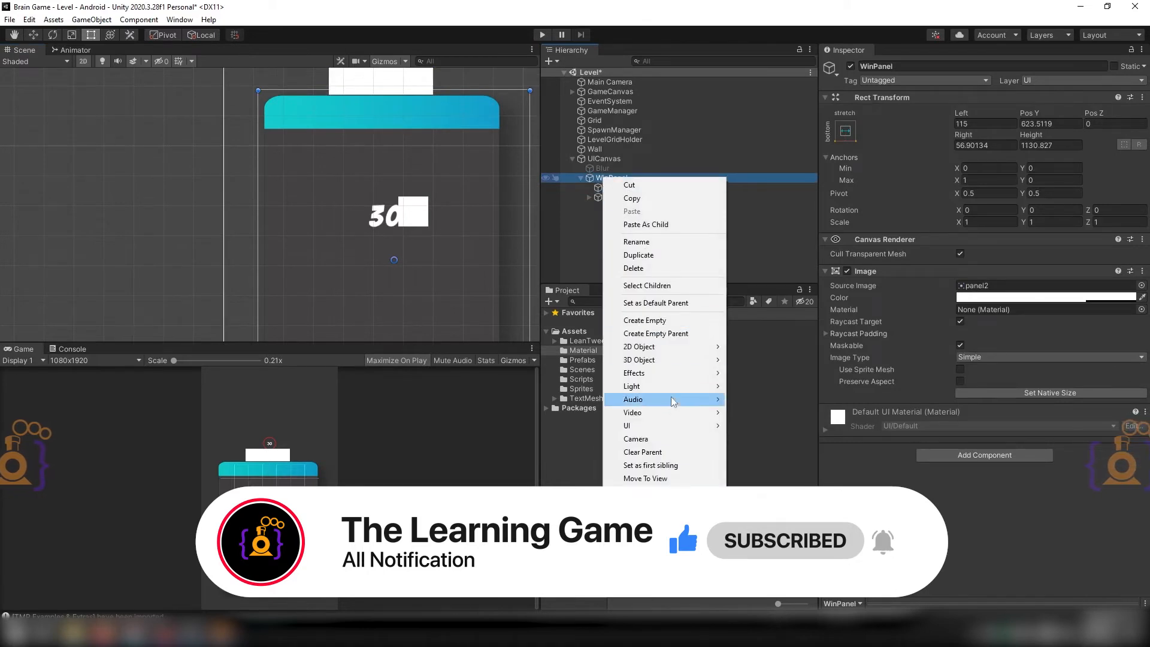
{"action": "mouse_move", "coordinate": [659, 425]}
{"action": "left_click", "coordinate": [769, 438]}
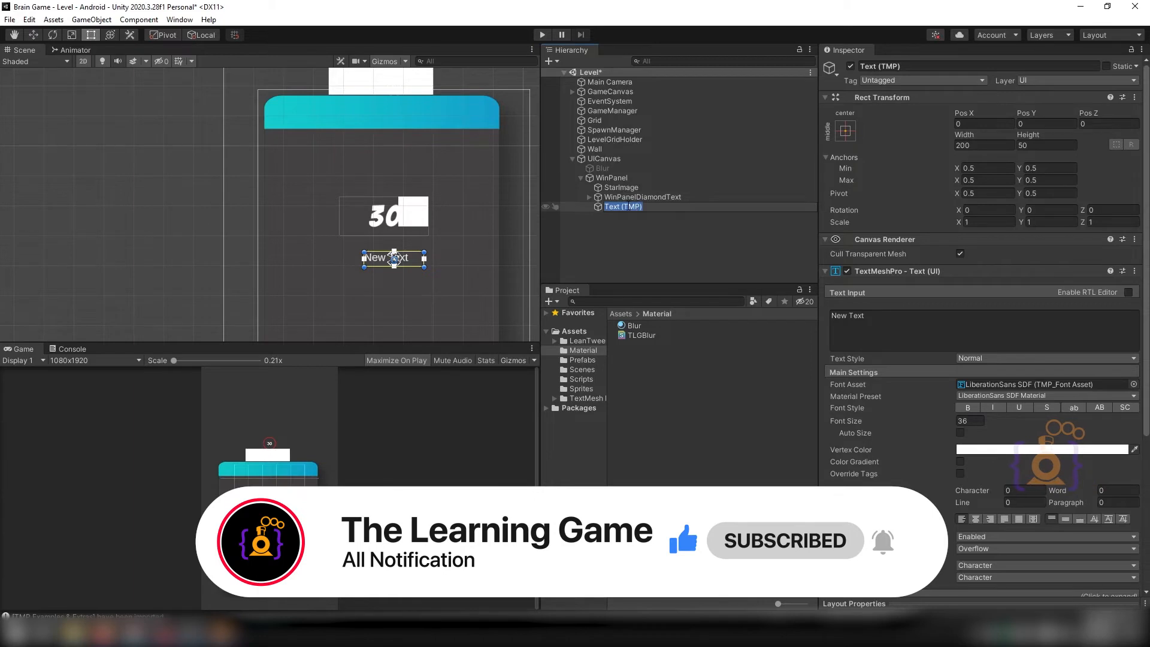
{"action": "type", "text": "WinPanelTitle"}
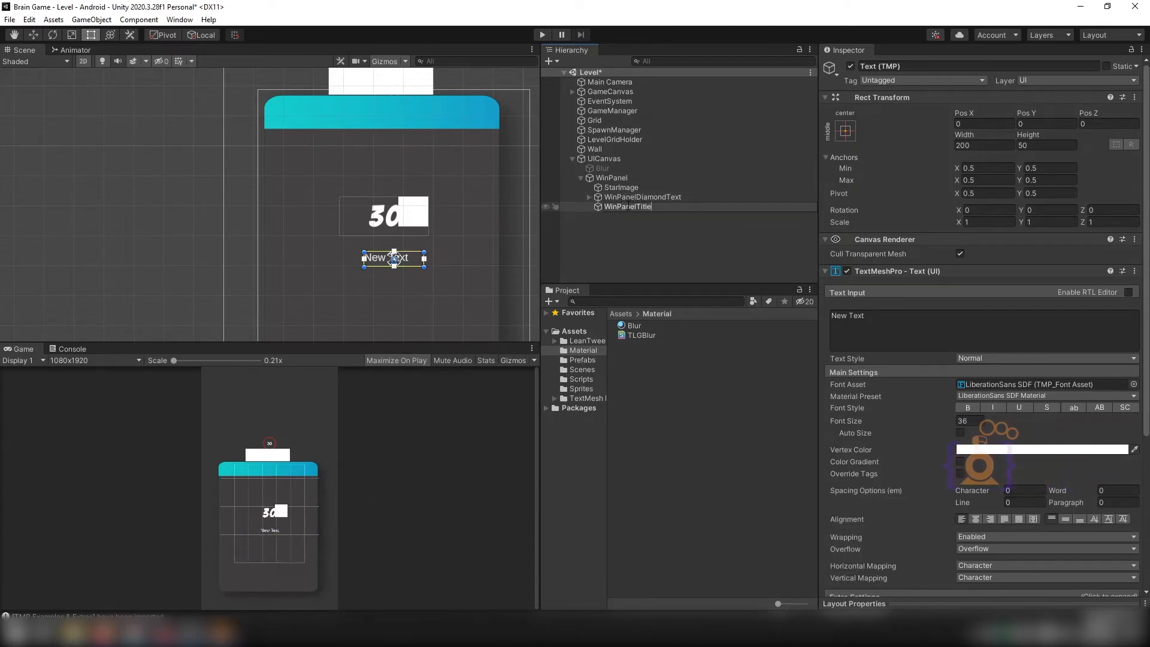
Set WinPanelTitle's text to "Level Complete"
{"action": "double_click", "coordinate": [878, 317]}
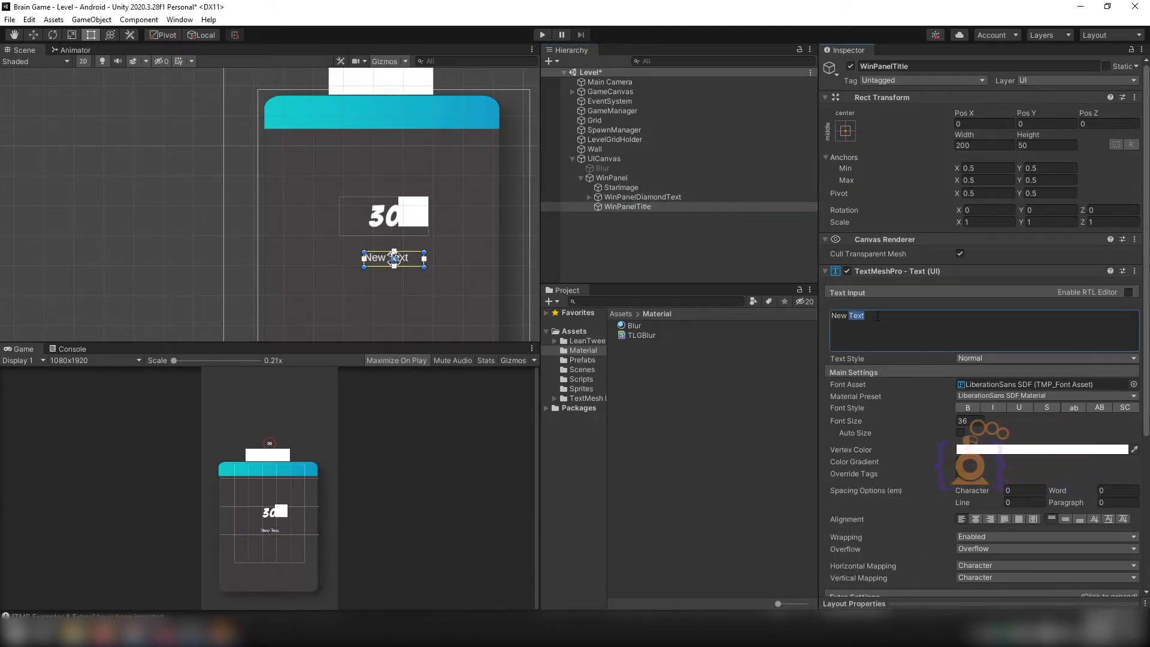
{"action": "key", "text": "ctrl+a"}
{"action": "type", "text": "Level Complete"}
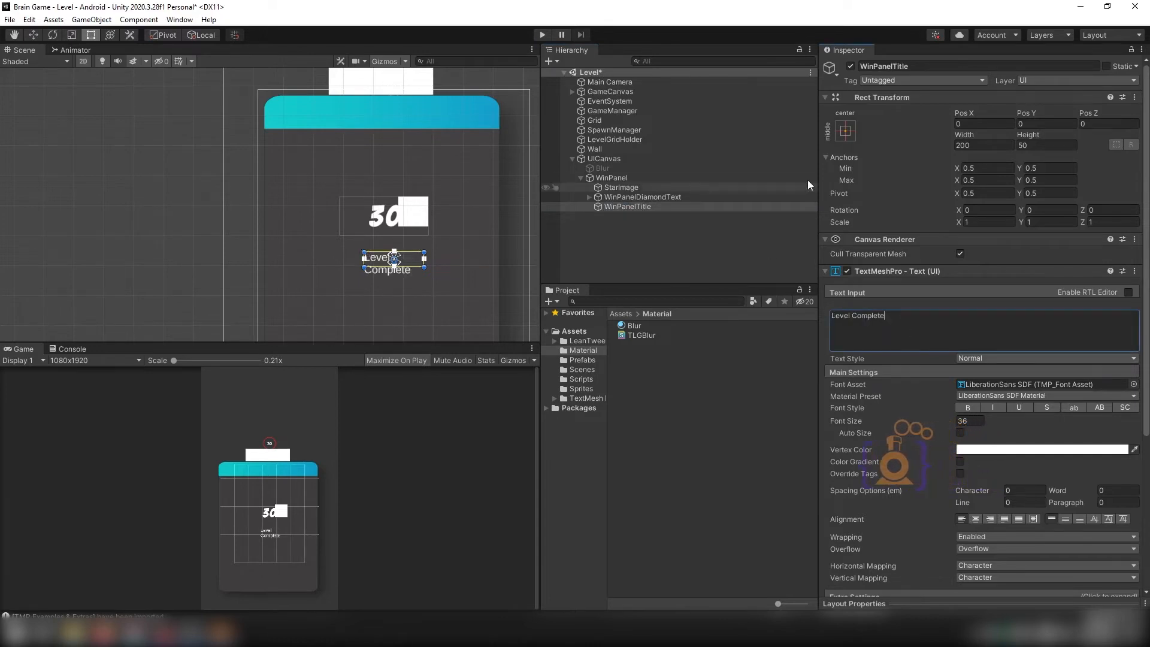
Anchor WinPanelTitle to WinPanel's top center and stretch its box over the blue header, about 781 wide and 113 high
{"action": "left_click", "coordinate": [845, 130]}
{"action": "left_click", "coordinate": [913, 225], "text": "alt"}
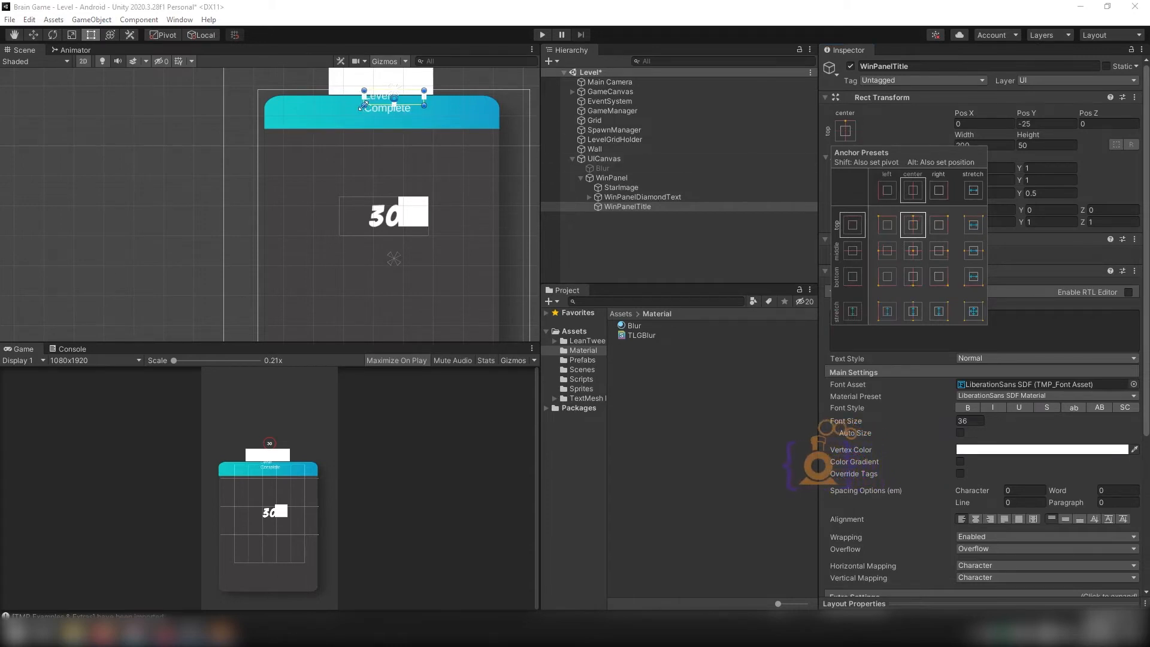
{"action": "left_click_drag", "start_coordinate": [365, 106], "coordinate": [265, 130]}
{"action": "left_click_drag", "start_coordinate": [422, 130], "coordinate": [499, 128]}
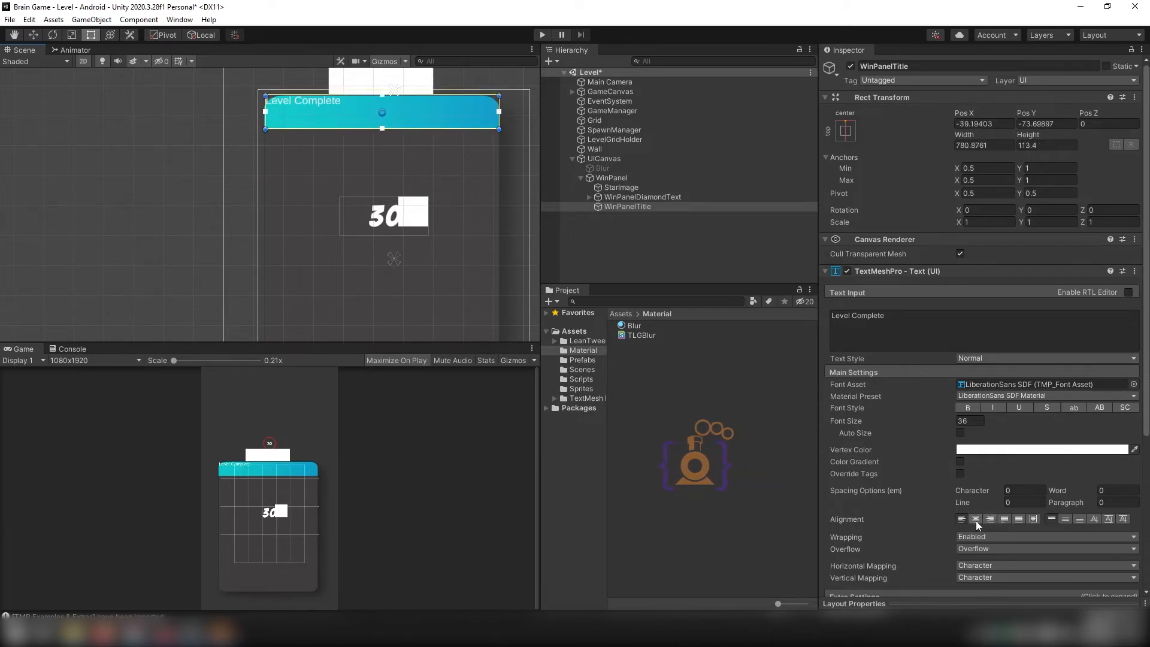
Center the WinPanelTitle text horizontally and vertically, and set its font size to 80, after trying 100
{"action": "left_click", "coordinate": [976, 520]}
{"action": "left_click", "coordinate": [1067, 519]}
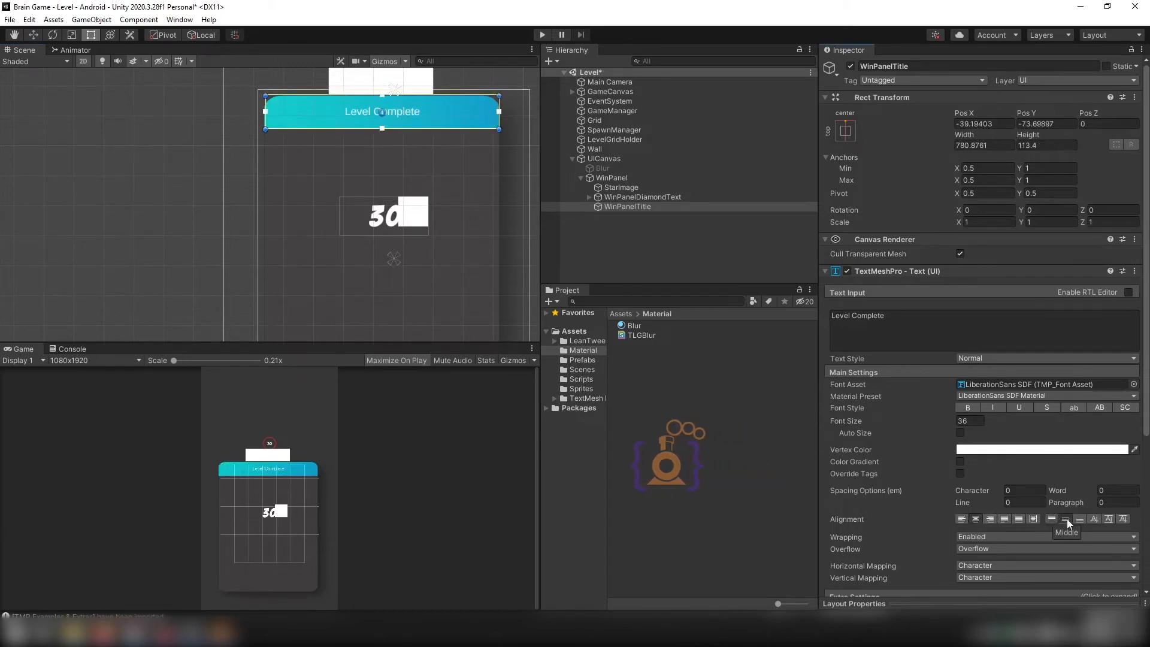
{"action": "left_click", "coordinate": [976, 423]}
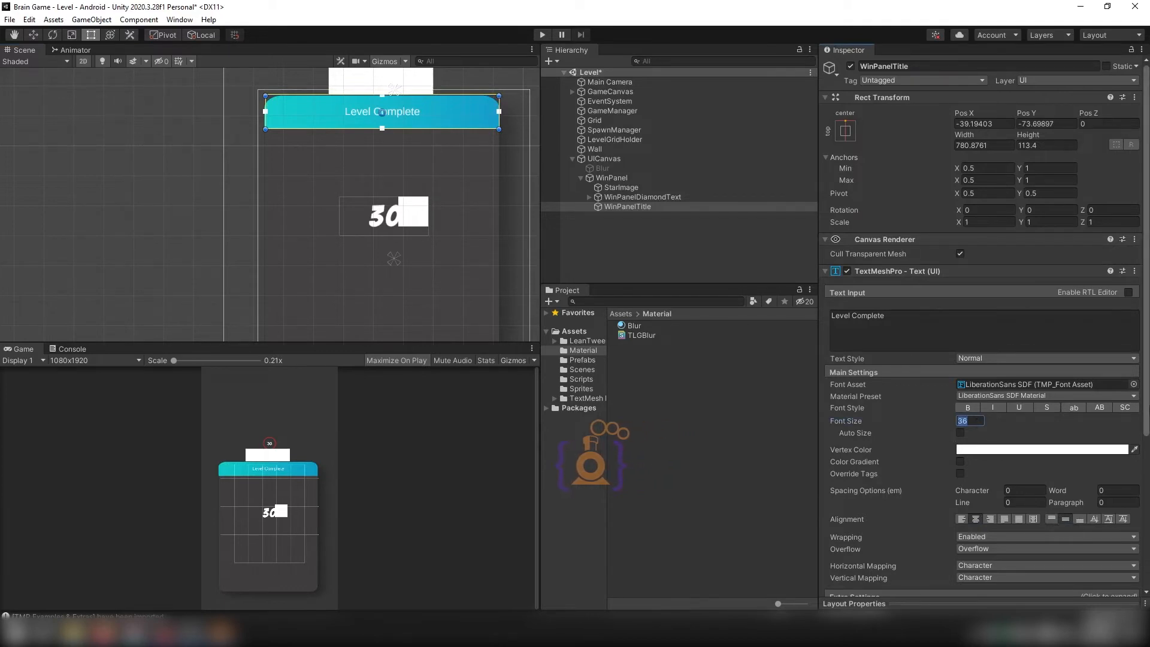
{"action": "type", "text": "100"}
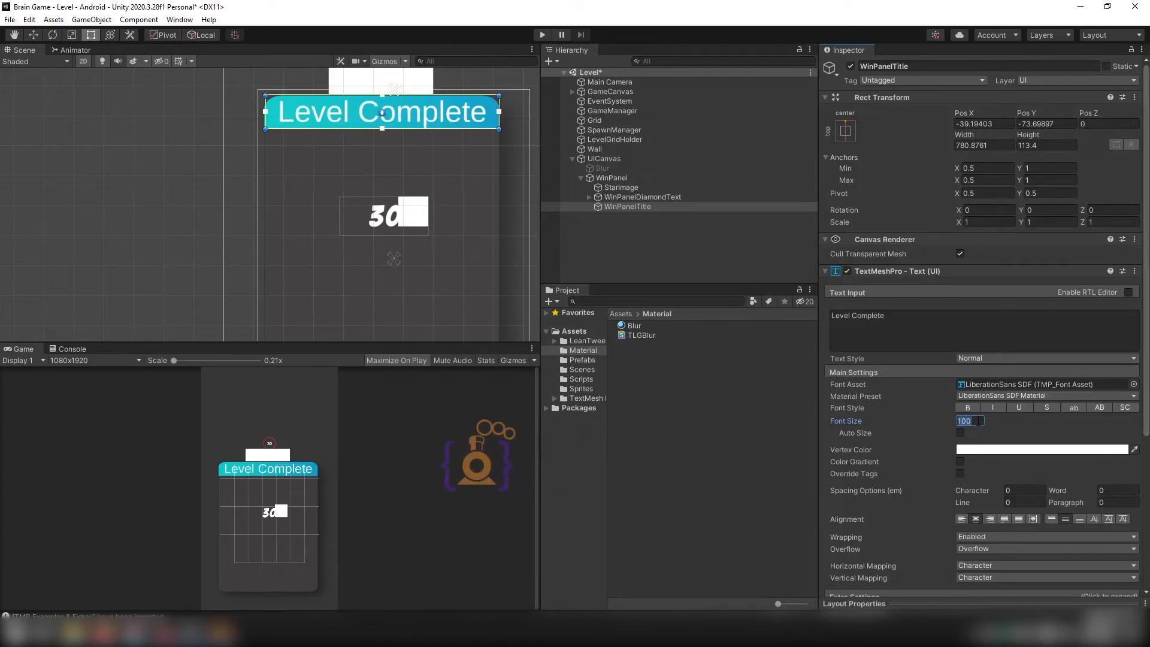
{"action": "key", "text": "BackSpace"}
{"action": "key", "text": "BackSpace"}
{"action": "key", "text": "BackSpace"}
{"action": "type", "text": "80"}
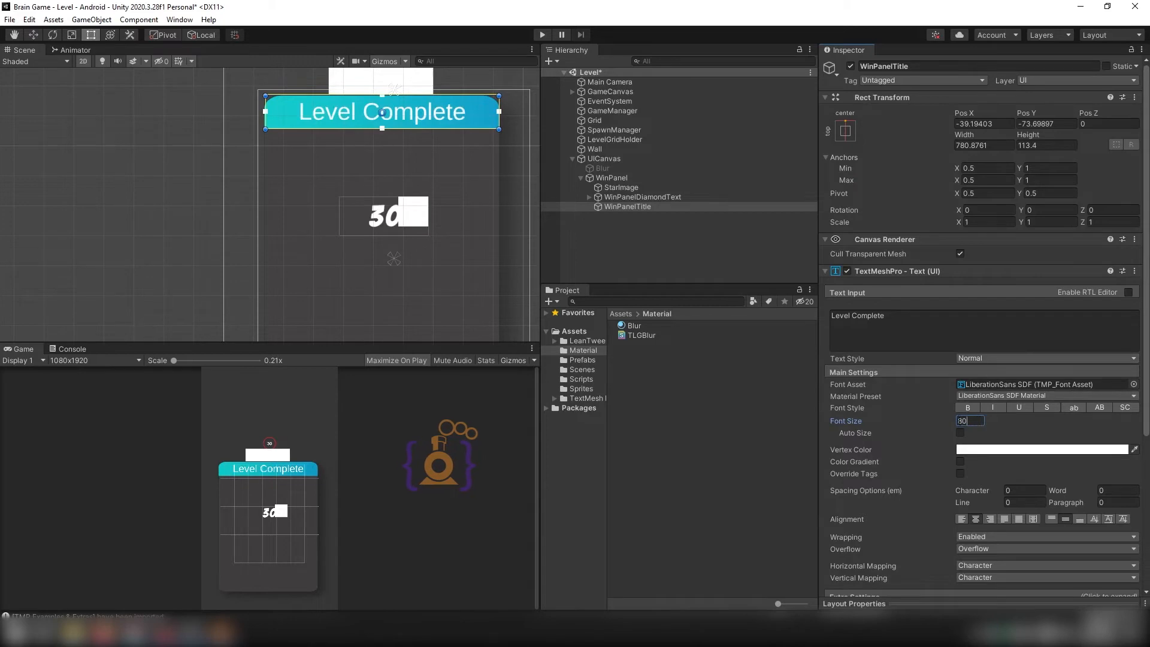
Make the WinPanelTitle text bold and change its font asset to Roboto-Bold SDF, after trying the LiberationSans SDF - Soft Mask material preset
{"action": "left_click", "coordinate": [969, 408]}
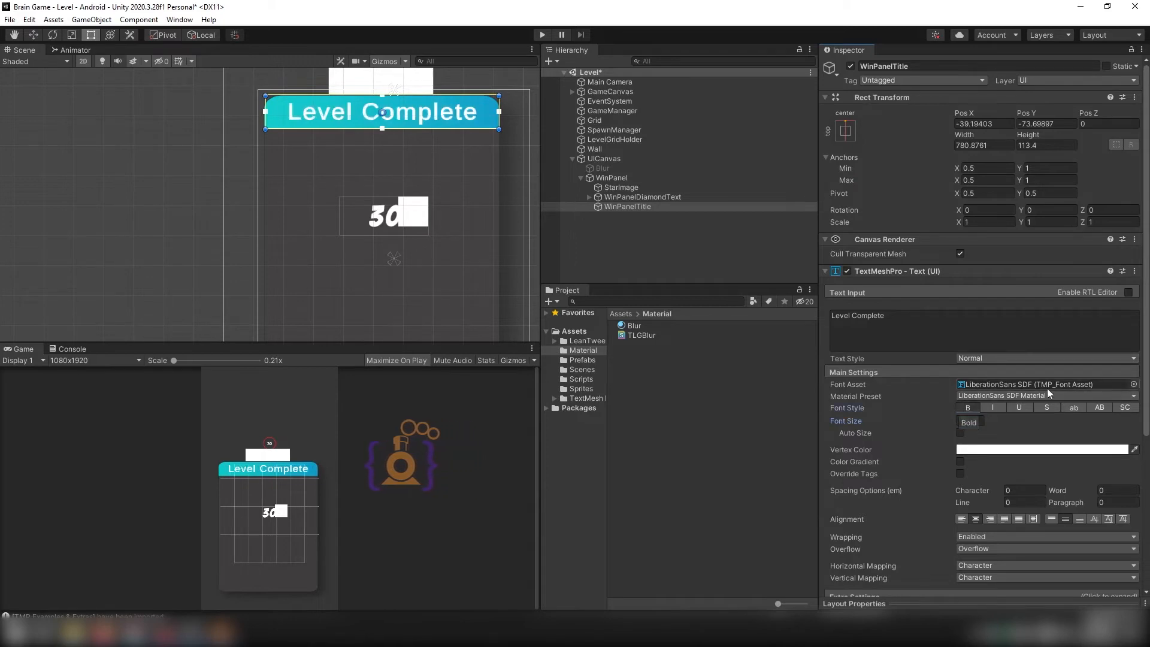
{"action": "left_click", "coordinate": [1133, 396]}
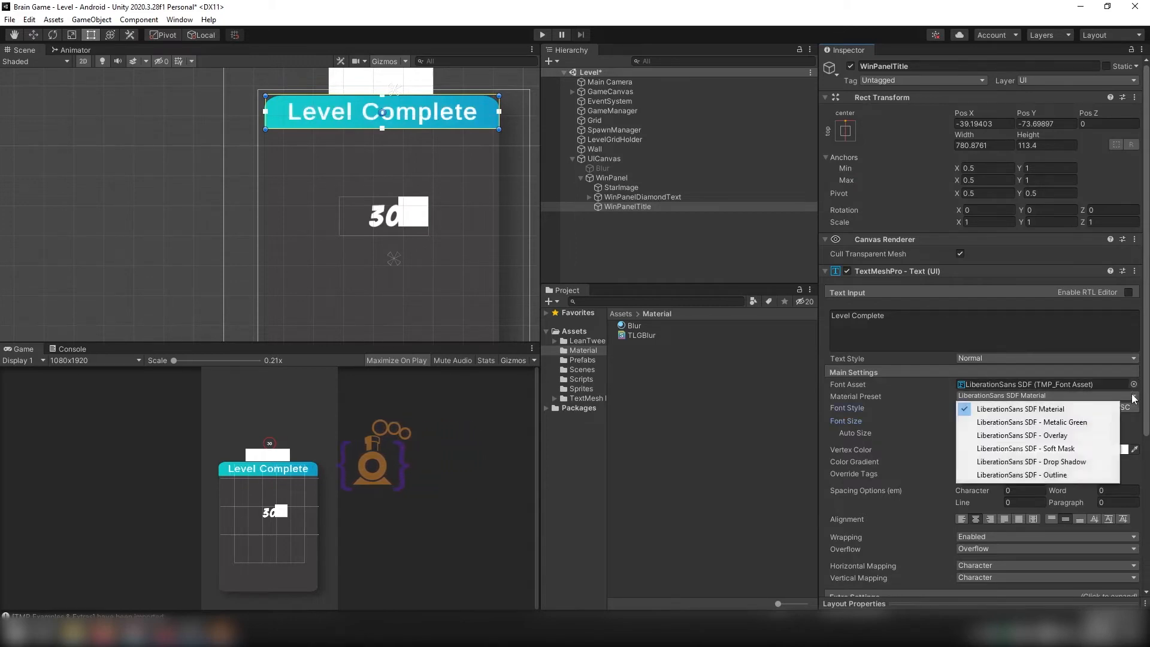
{"action": "left_click", "coordinate": [1059, 449]}
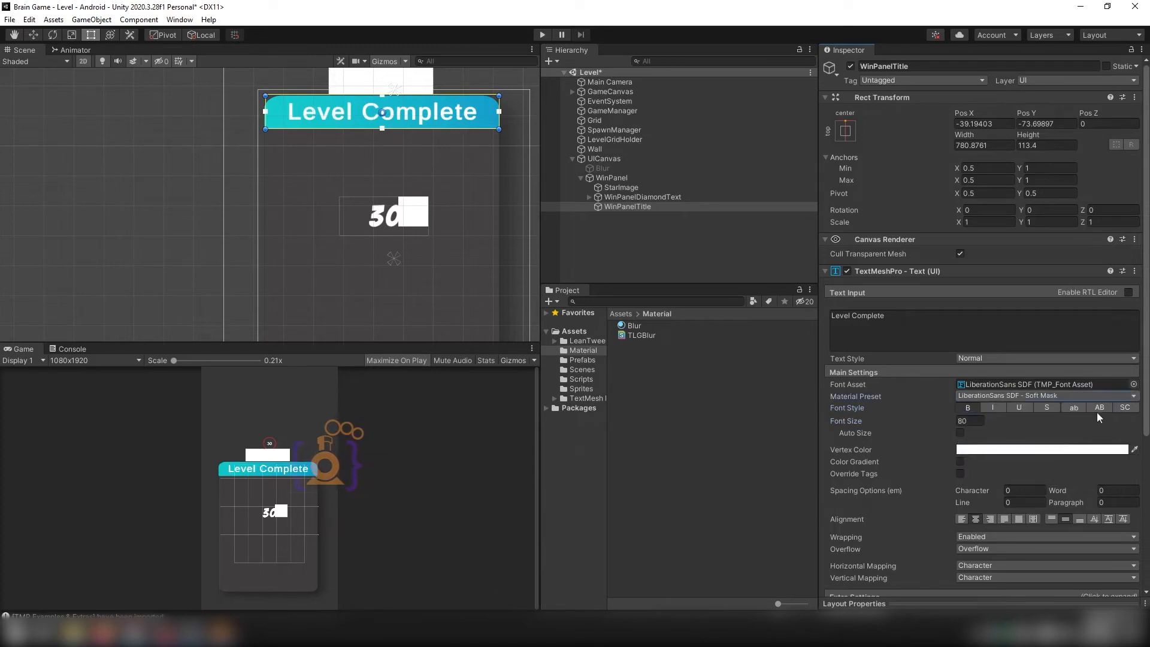
{"action": "left_click", "coordinate": [1125, 402]}
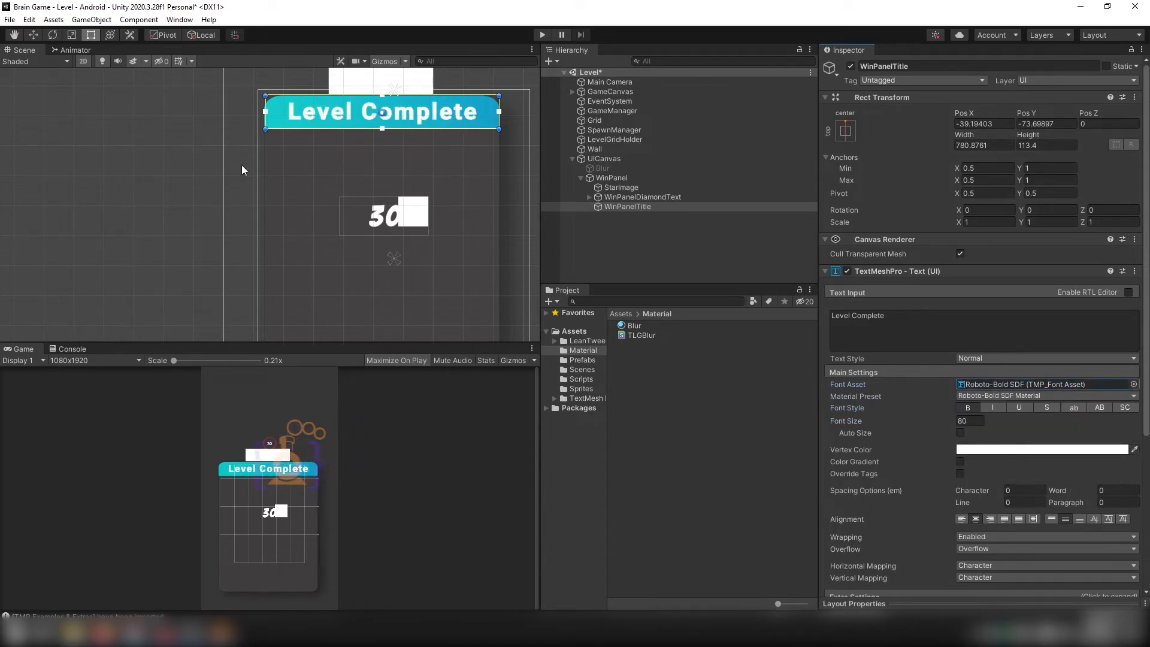
Add another TextMeshPro text object under WinPanel
{"action": "middle_click_drag", "start_coordinate": [242, 165], "coordinate": [189, 161]}
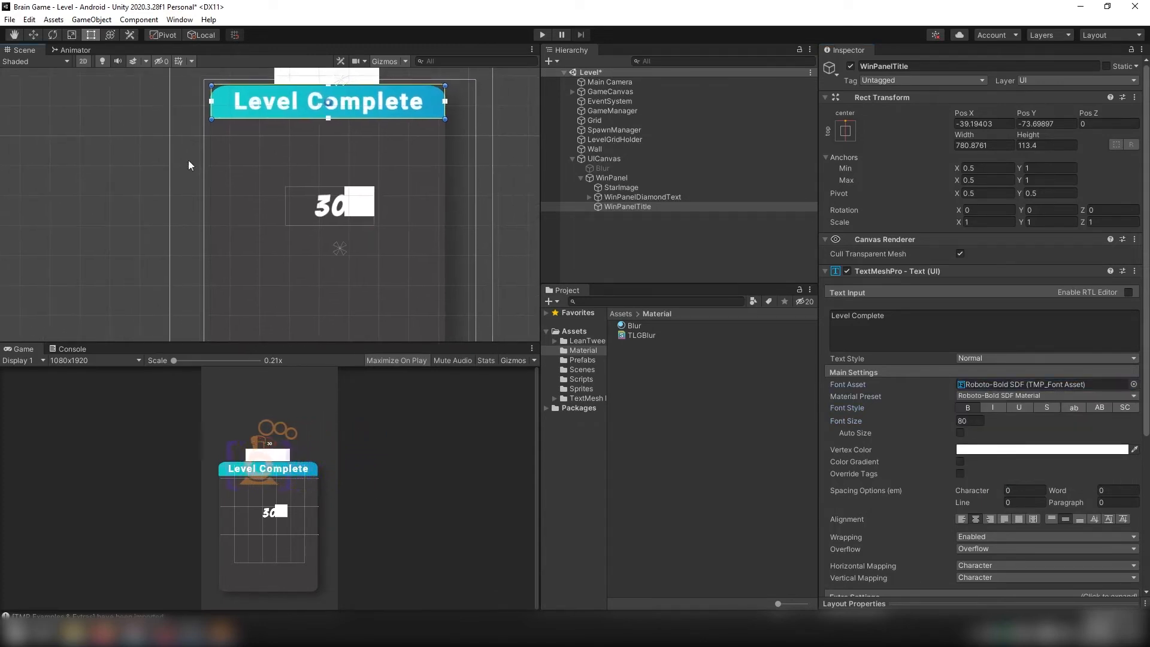
{"action": "right_click", "coordinate": [606, 178]}
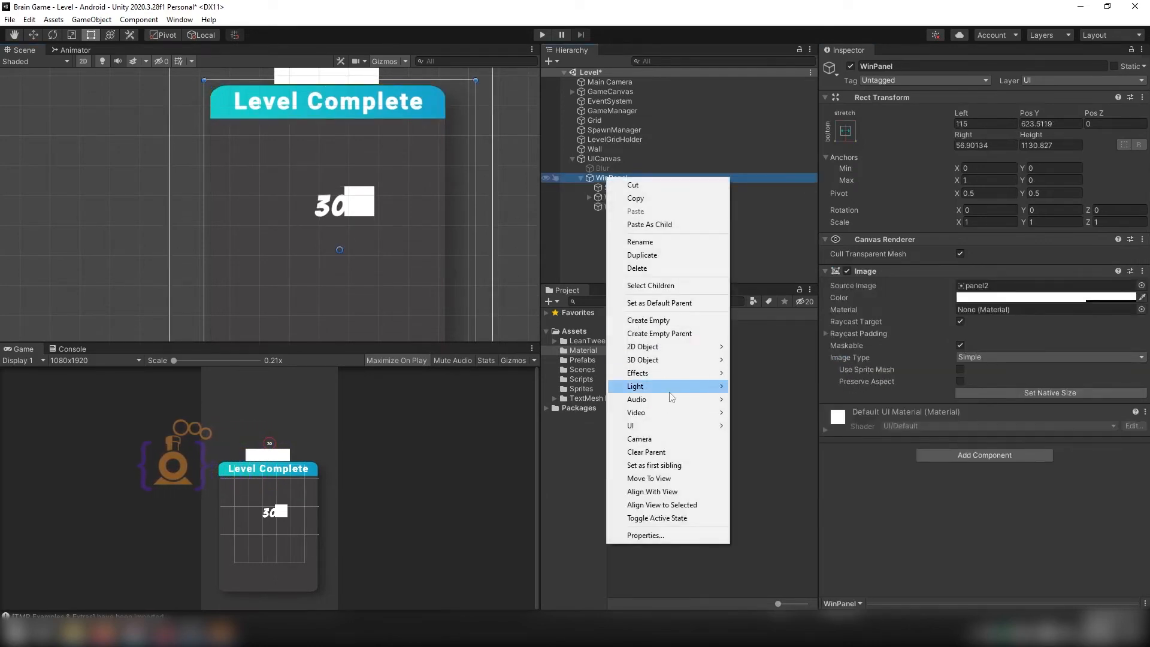
{"action": "mouse_move", "coordinate": [662, 429]}
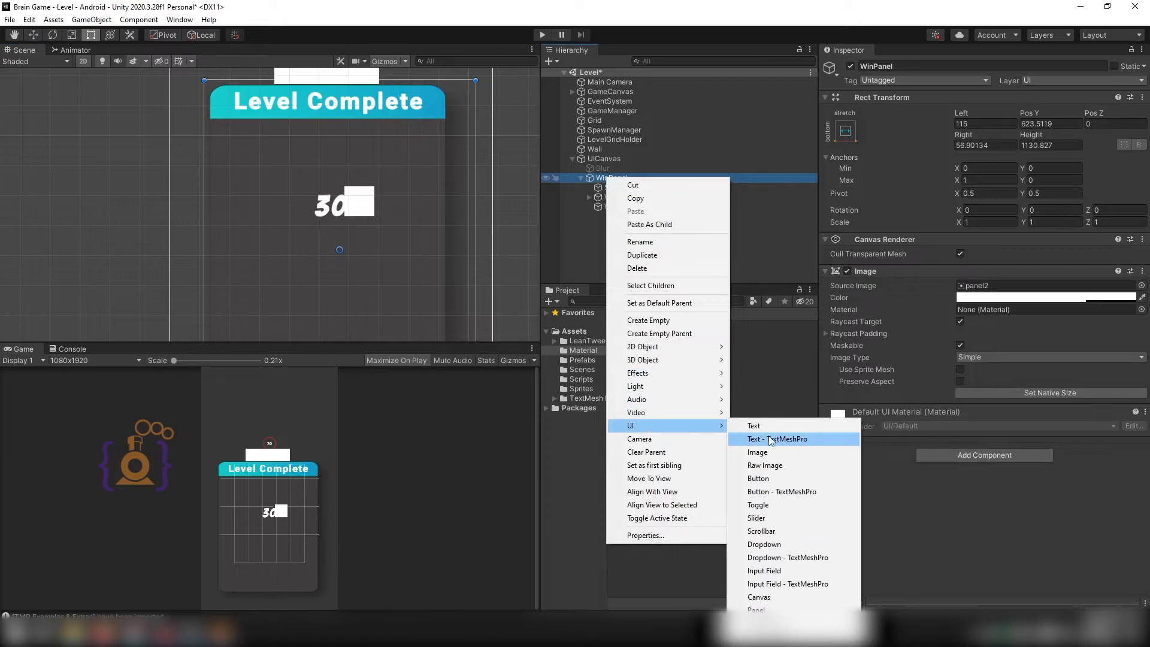
{"action": "left_click", "coordinate": [771, 438]}
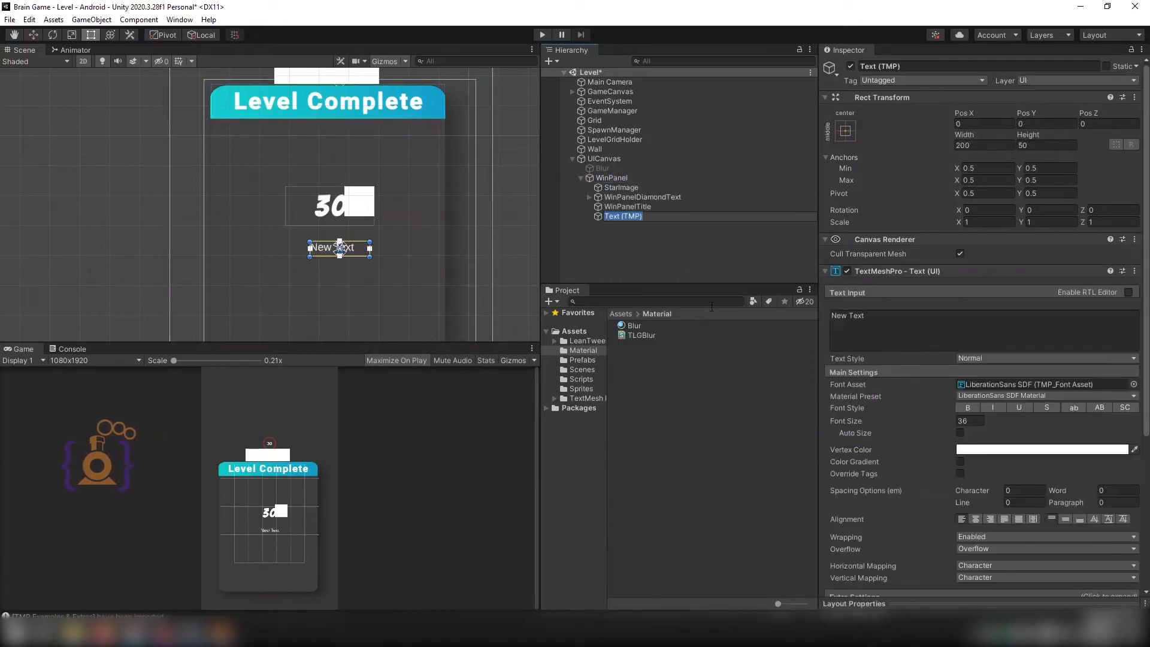
Rename the new text object YouWonText and set its text to "You Won 8 Diamonds"
{"action": "type", "text": "Y"}
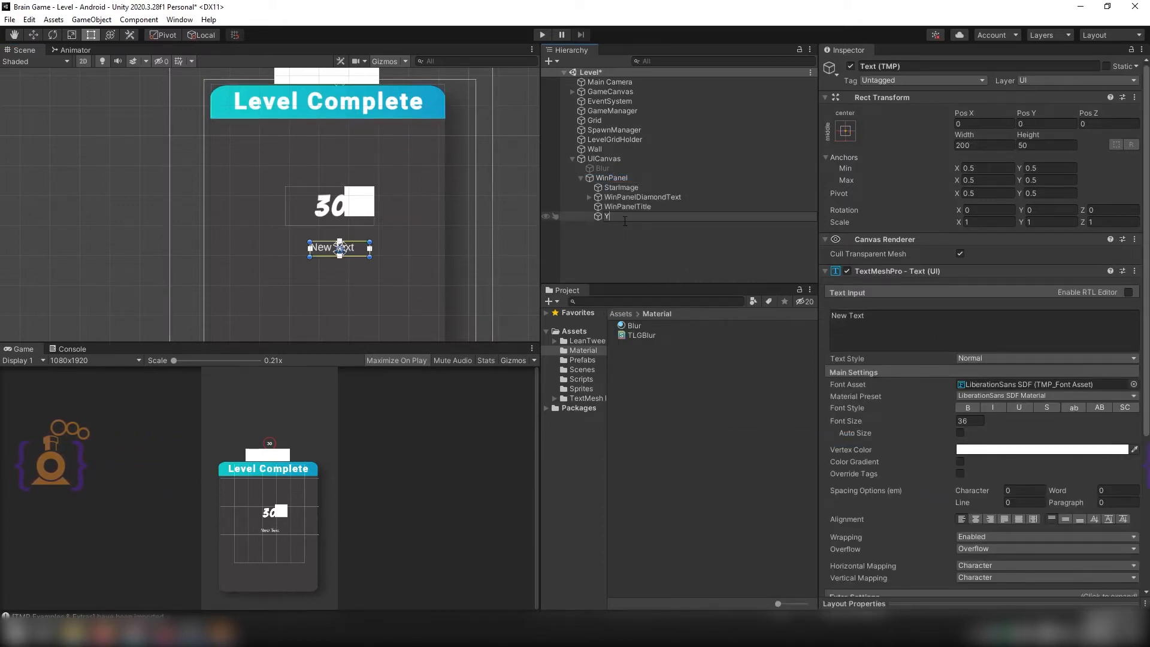
{"action": "type", "text": "ouWon"}
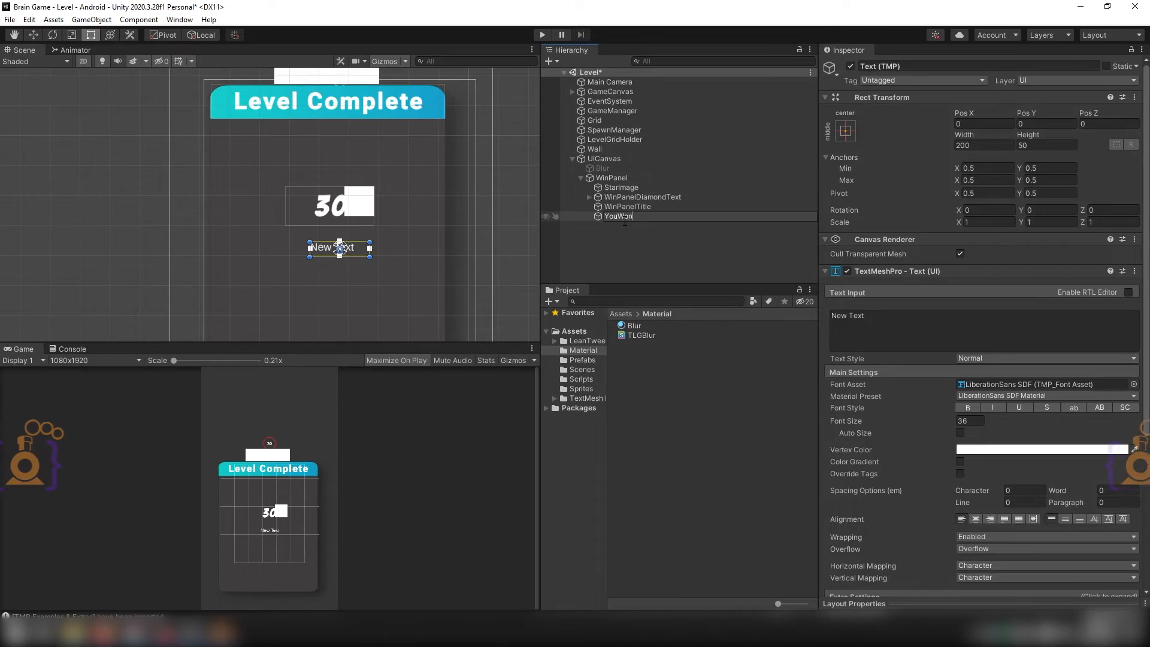
{"action": "type", "text": "Text"}
{"action": "key", "text": "Return"}
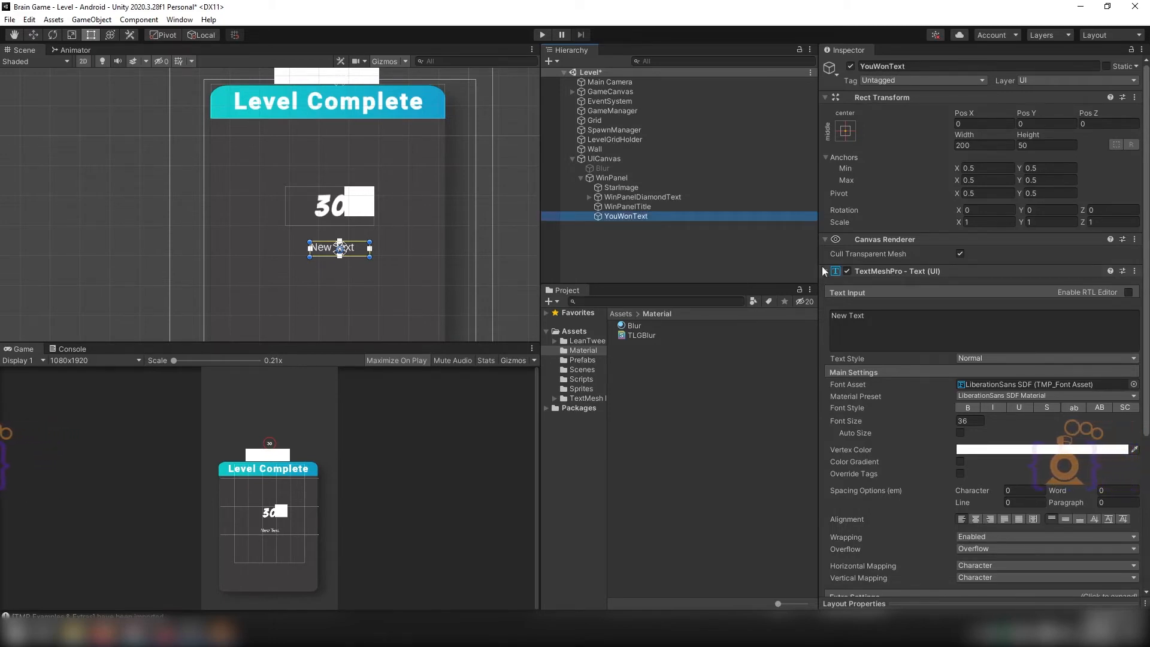
{"action": "left_click", "coordinate": [875, 315]}
{"action": "type", "text": "You Won 8"}
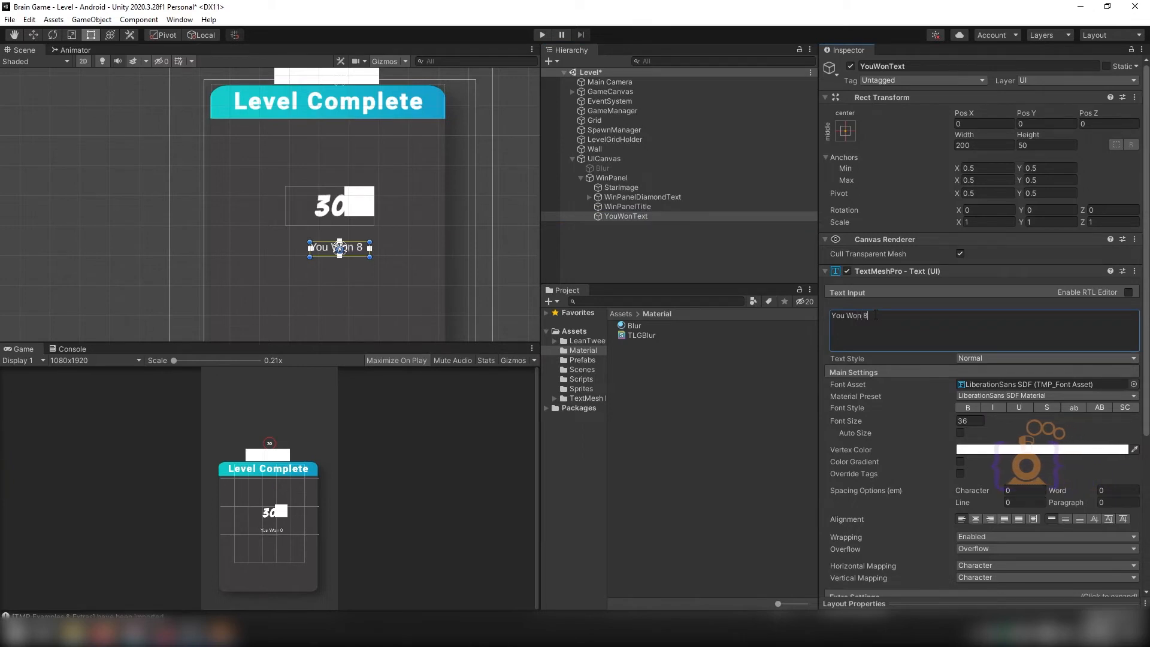
{"action": "type", "text": " Diamonds"}
Try anchoring and positioning YouWonText at WinPanel's bottom center, and return it to middle center
{"action": "left_click", "coordinate": [845, 131]}
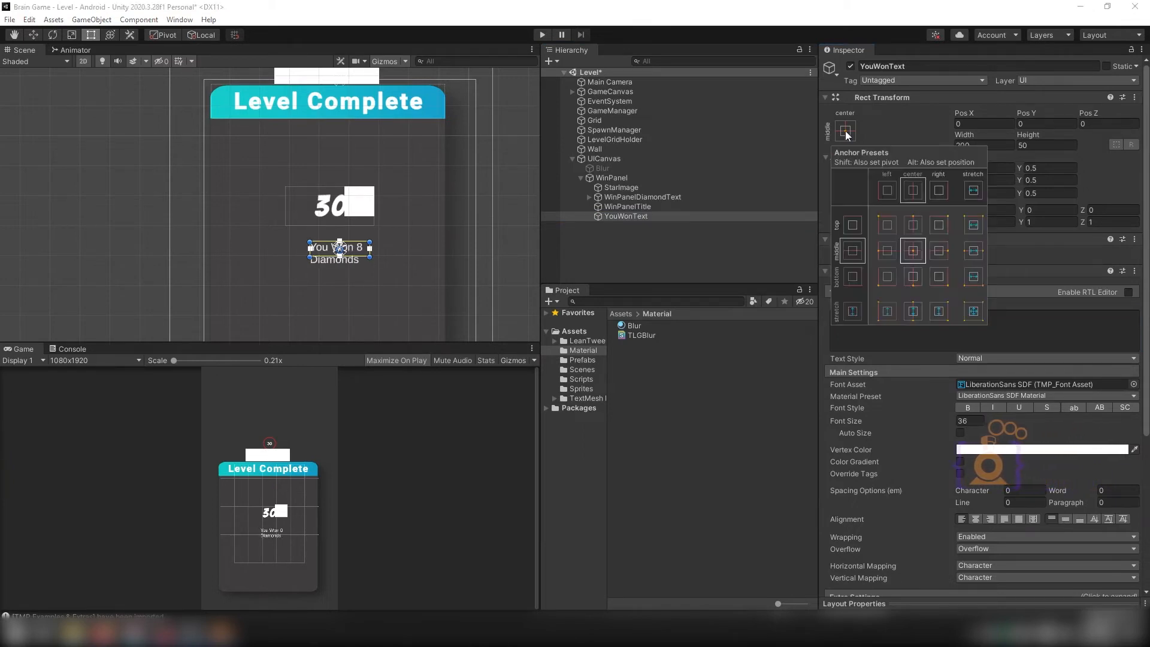
{"action": "left_click", "coordinate": [913, 276], "text": "alt"}
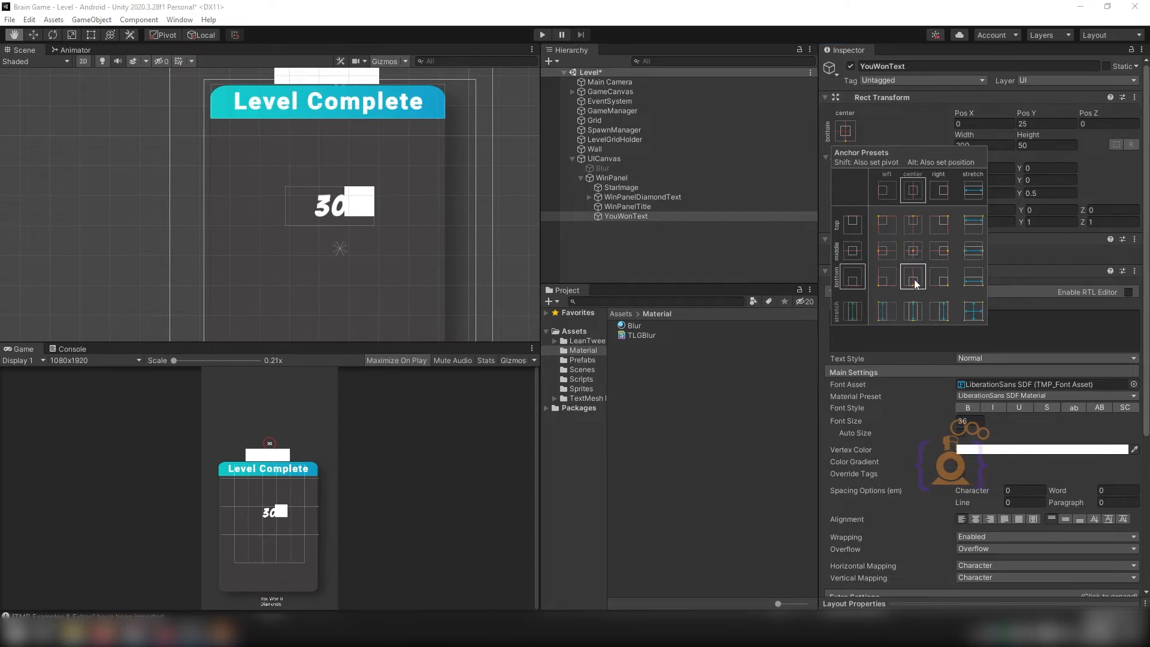
{"action": "key", "text": "f"}
{"action": "left_click", "coordinate": [845, 130]}
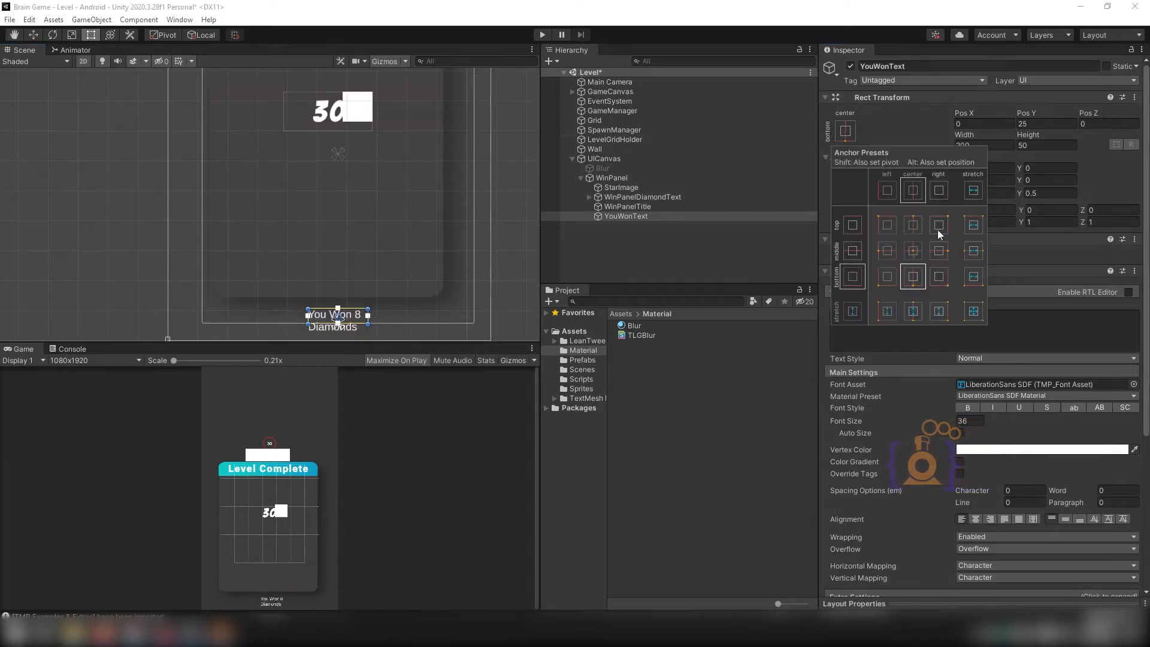
{"action": "key", "text": "alt"}
{"action": "left_click", "coordinate": [913, 256], "text": "alt"}
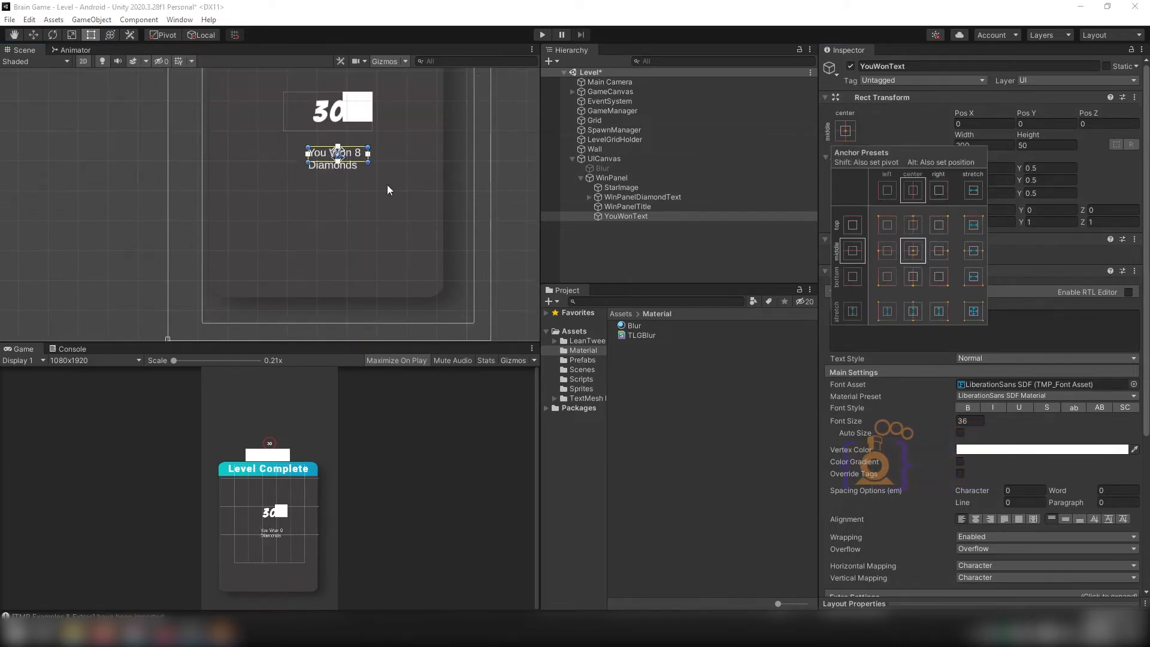
Stretch the YouWonText box to about 795 wide and 112 high, and make its text bold and centered horizontally and vertically
{"action": "left_click_drag", "start_coordinate": [307, 147], "coordinate": [205, 147]}
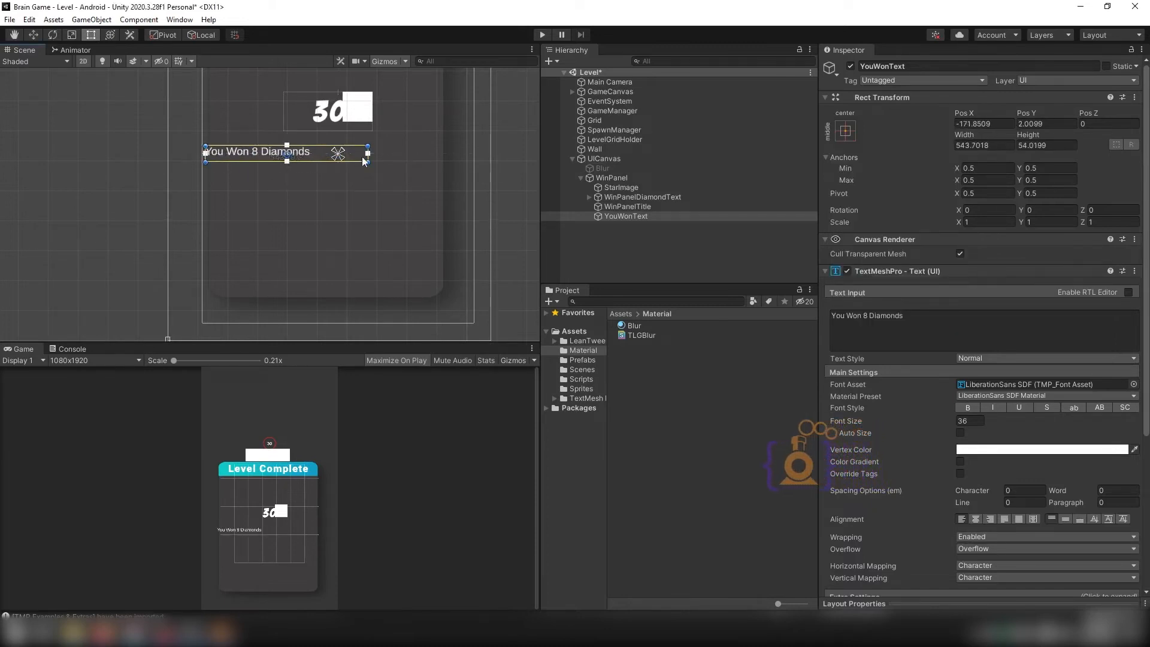
{"action": "left_click_drag", "start_coordinate": [368, 162], "coordinate": [443, 178]}
{"action": "left_click", "coordinate": [968, 408]}
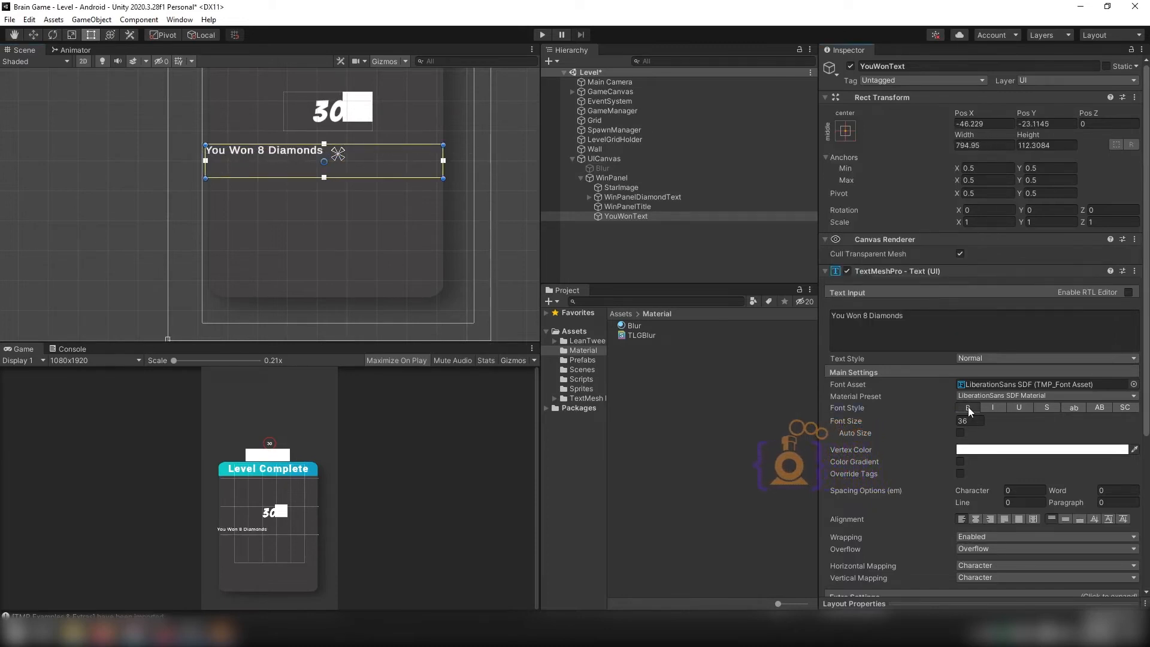
{"action": "left_click", "coordinate": [975, 520]}
{"action": "left_click", "coordinate": [1067, 519]}
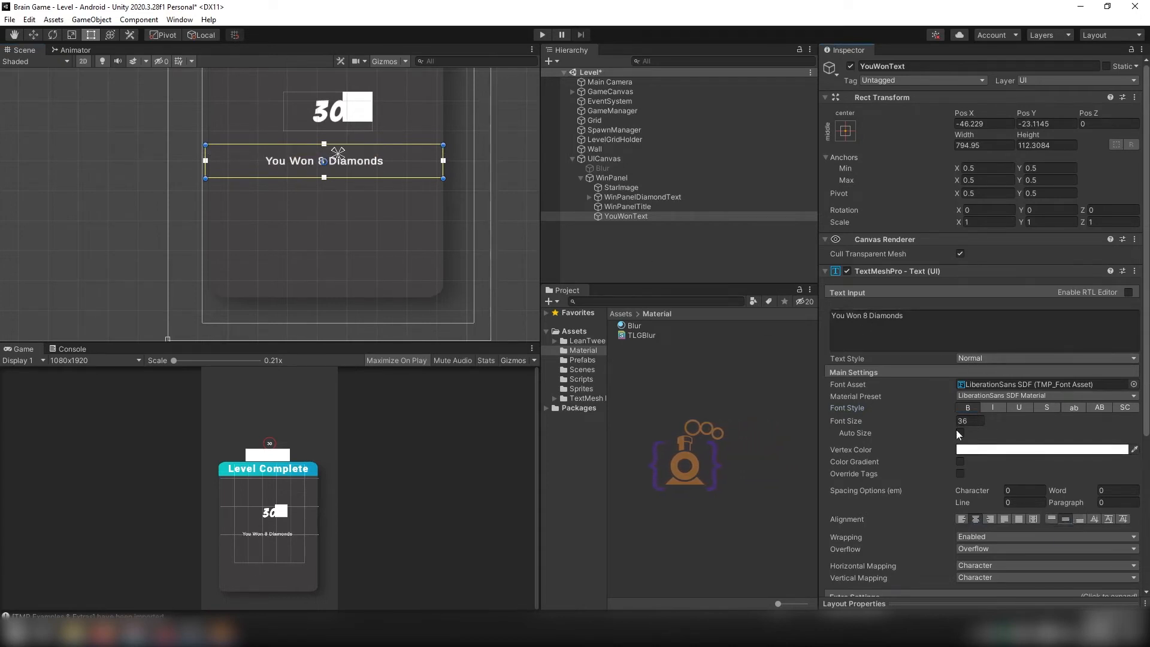
Enlarge YouWonText's font size so the text fits comfortably inside the panel, after trying 70
{"action": "left_click", "coordinate": [974, 423]}
{"action": "type", "text": "70"}
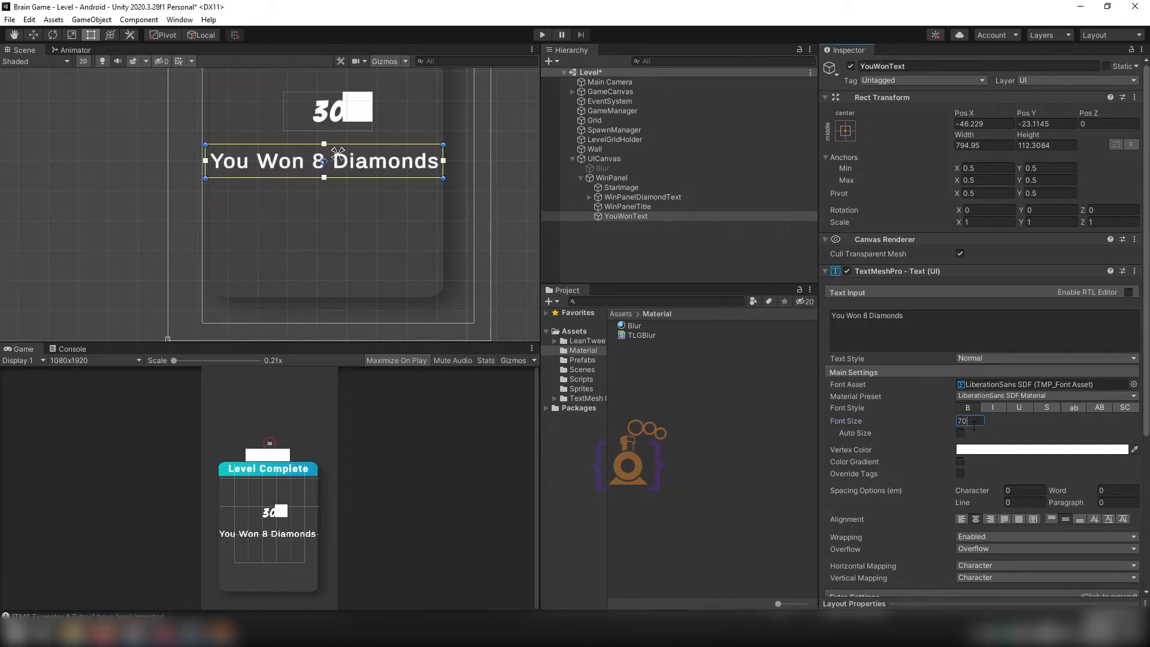
{"action": "key", "text": "BackSpace"}
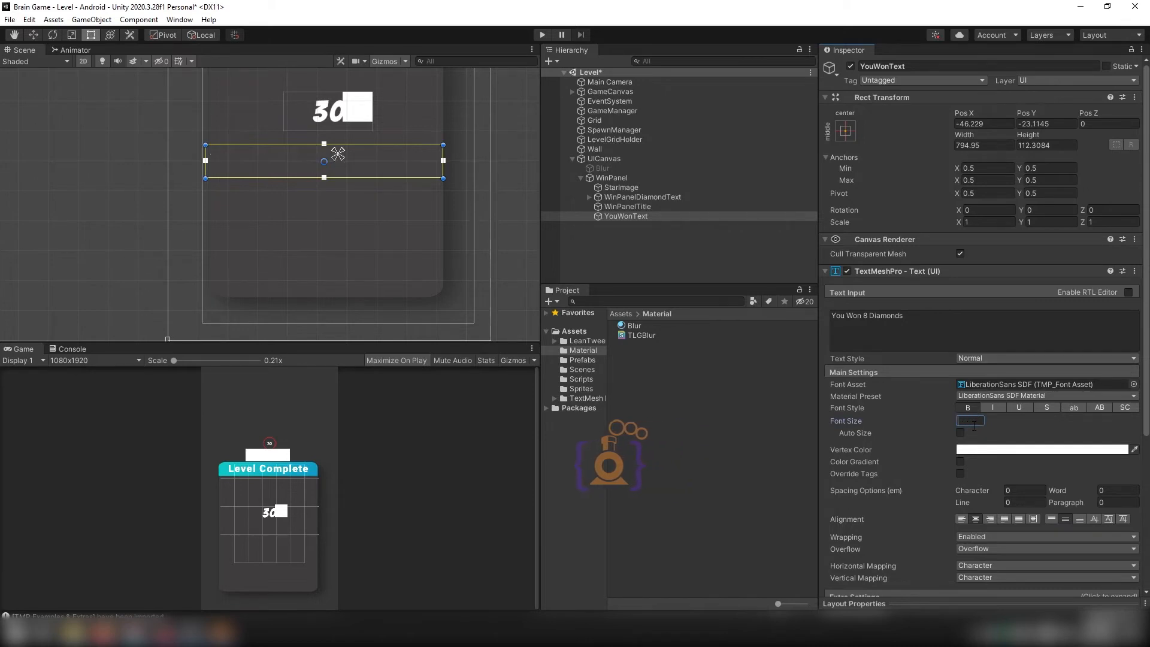
{"action": "type", "text": "55"}
{"action": "key", "text": "BackSpace"}
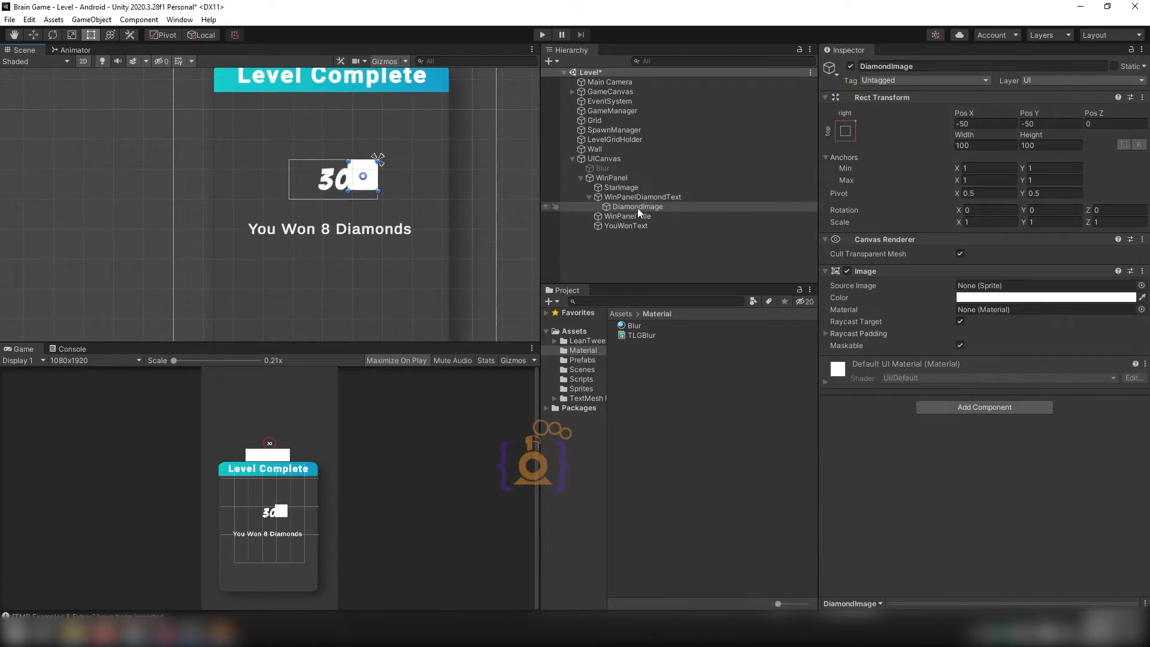
Set DiamondImage's width and height to 25, and anchor and position it at the top right of WinPanelDiamondText
{"action": "left_click", "coordinate": [991, 144]}
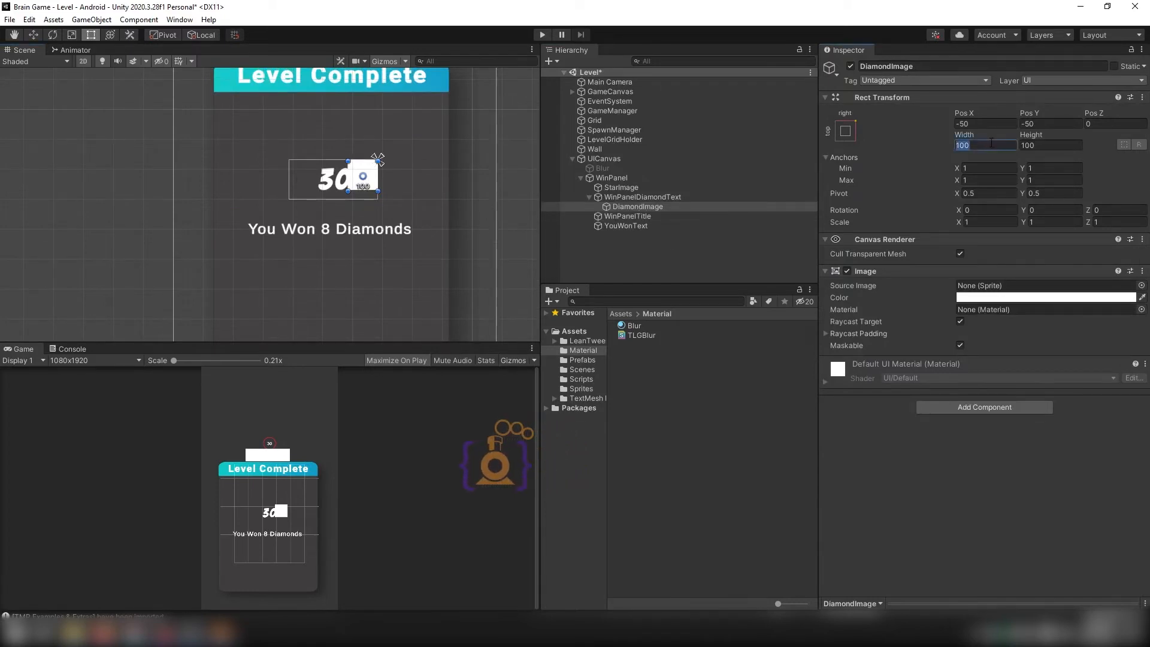
{"action": "type", "text": "25"}
{"action": "key", "text": "Tab"}
{"action": "type", "text": "25"}
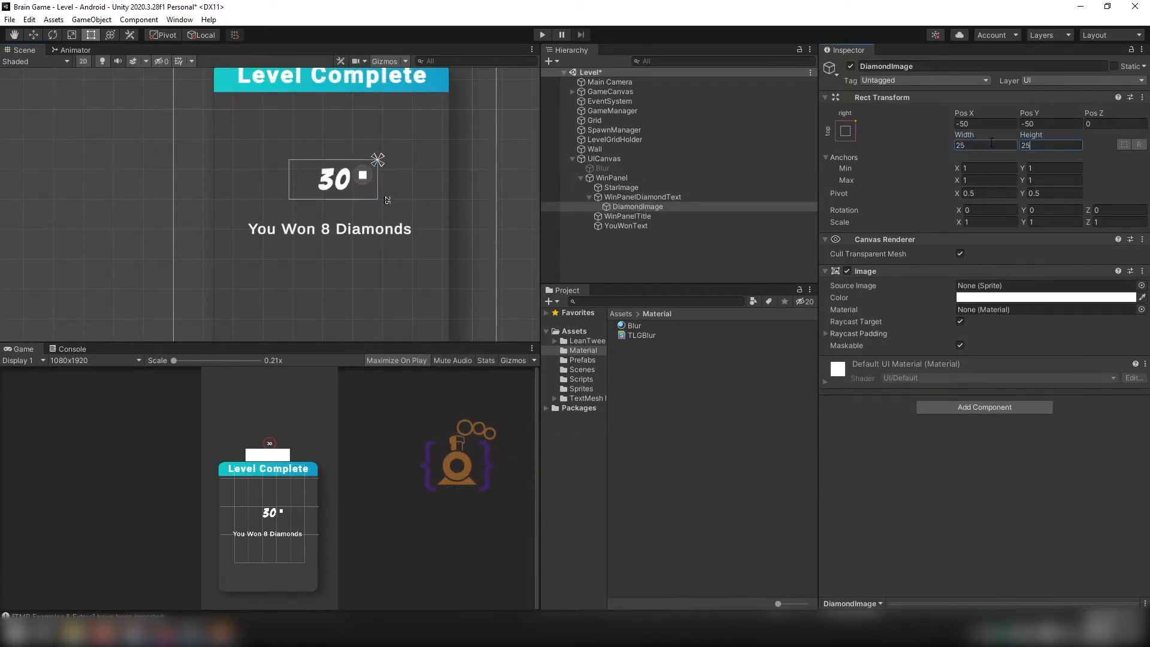
{"action": "key", "text": "Return"}
{"action": "left_click", "coordinate": [845, 131]}
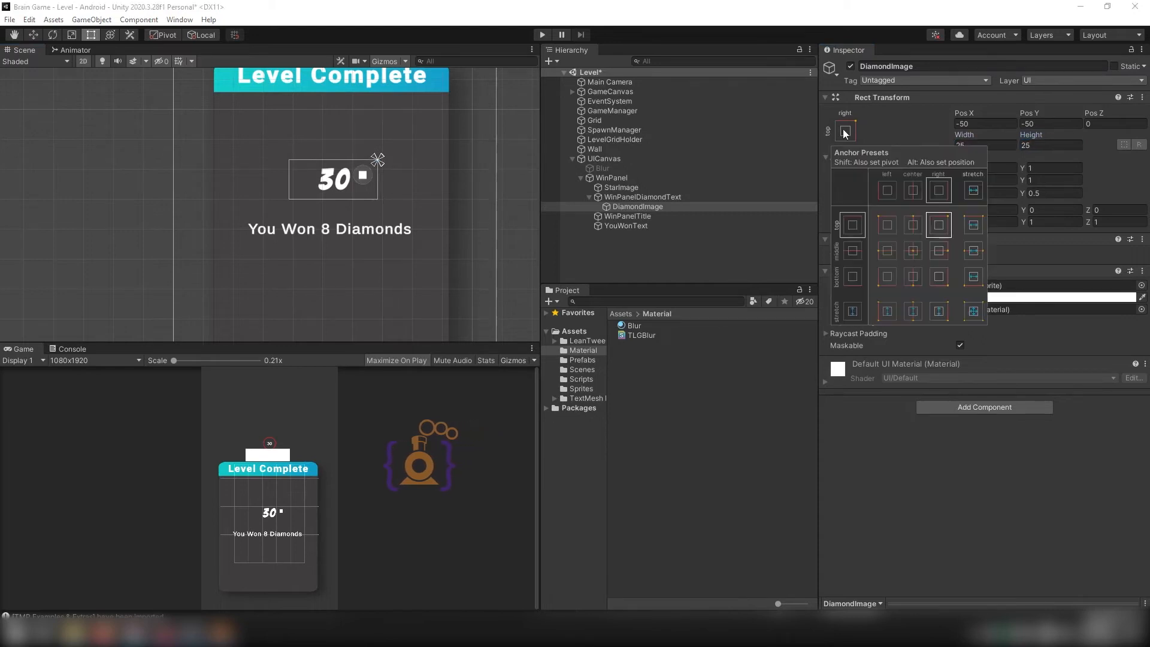
{"action": "left_click", "coordinate": [938, 225], "text": "alt"}
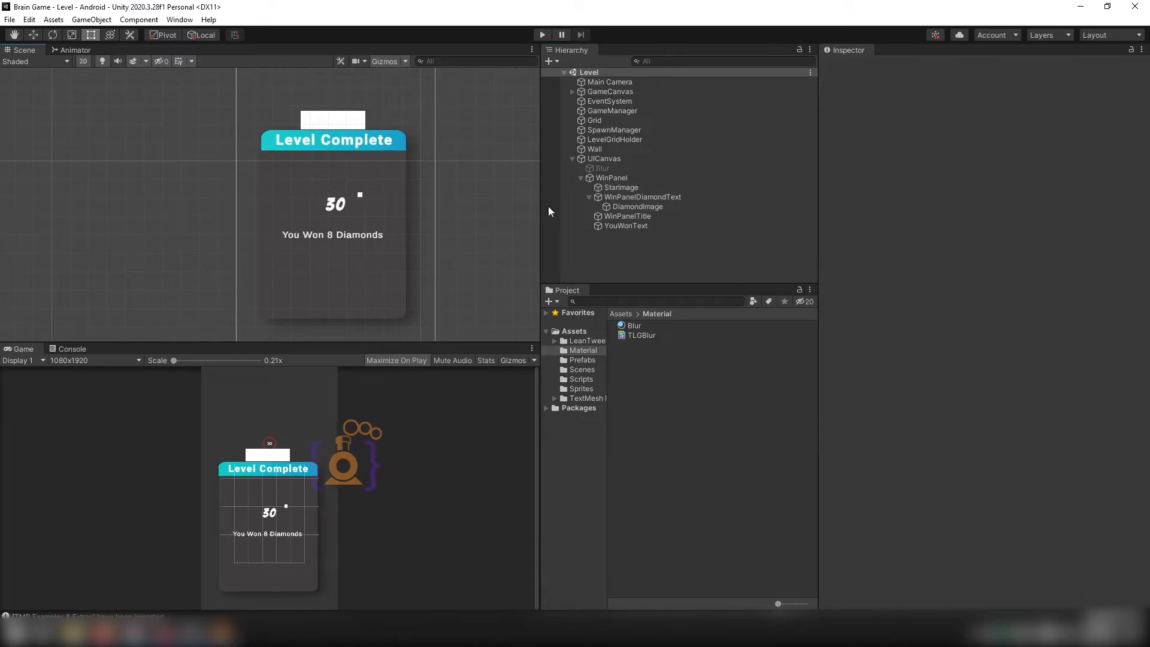
Collapse WinPanel, examine the panels under UICanvas in the Ball Rider project for reference, and switch back to the Brain Game project
{"action": "left_click", "coordinate": [579, 178]}
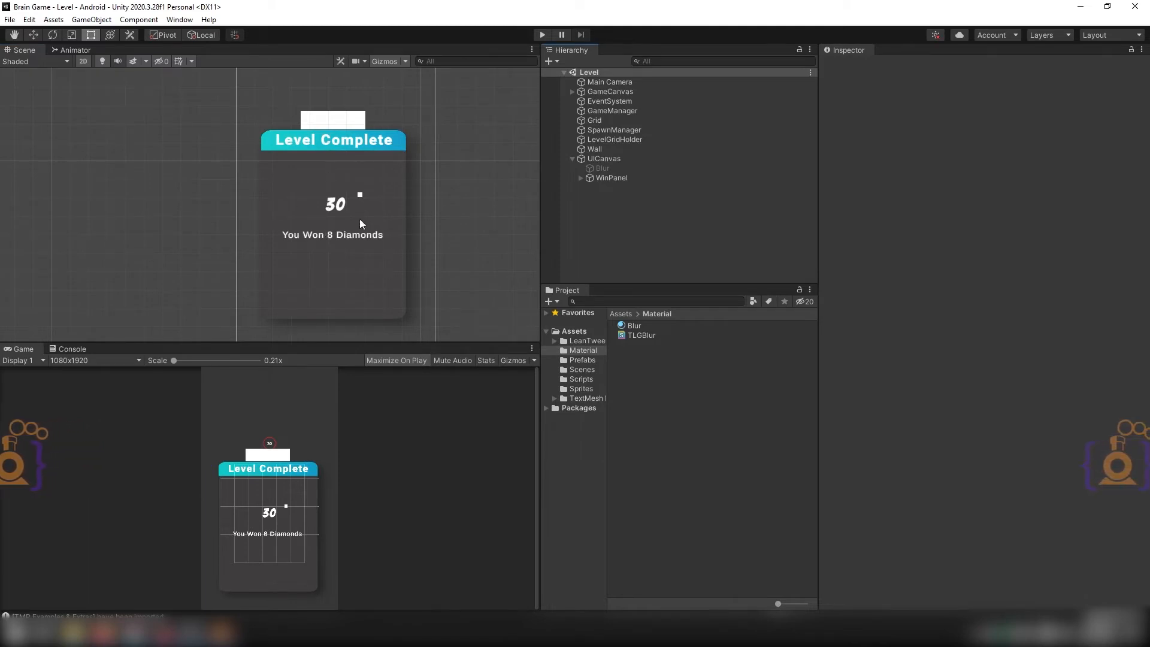
{"action": "scroll", "coordinate": [408, 219], "scroll_direction": "down", "scroll_amount": 1}
{"action": "scroll", "coordinate": [413, 210], "scroll_direction": "down", "scroll_amount": 1}
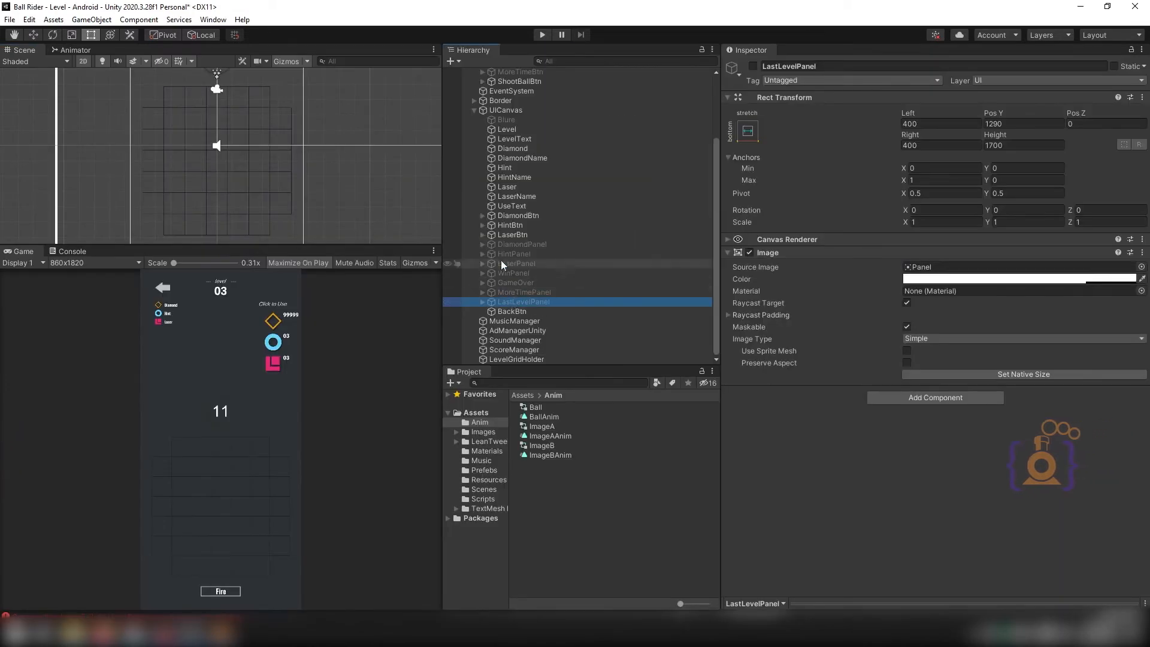
{"action": "mouse_move", "coordinate": [174, 613]}
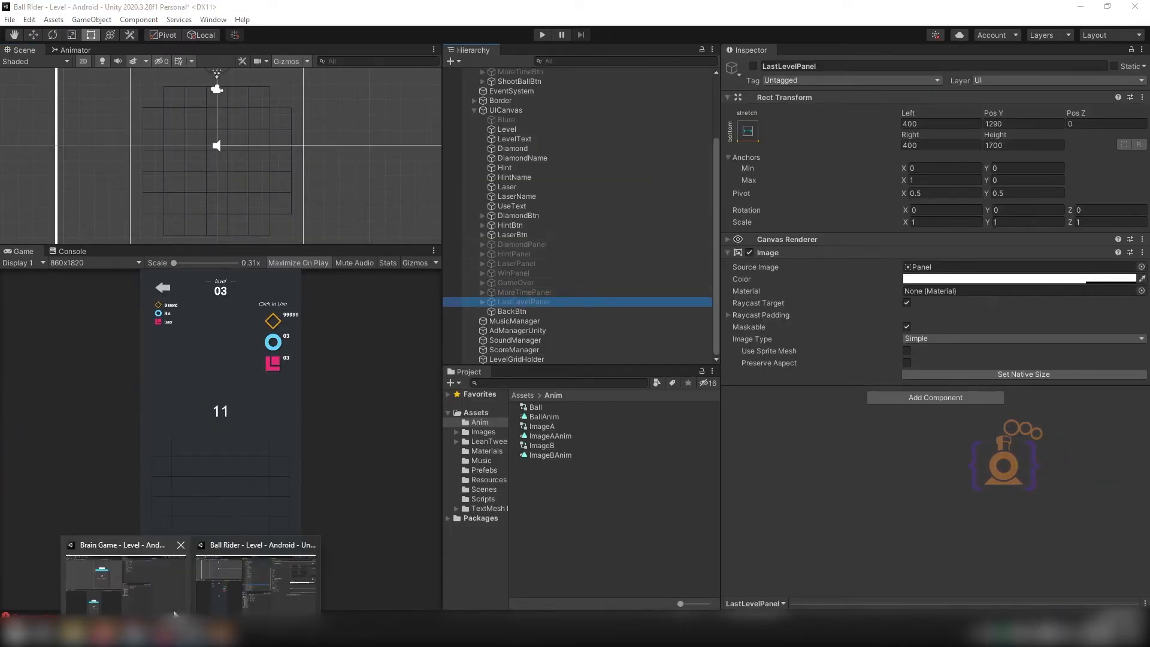
{"action": "left_click", "coordinate": [169, 566]}
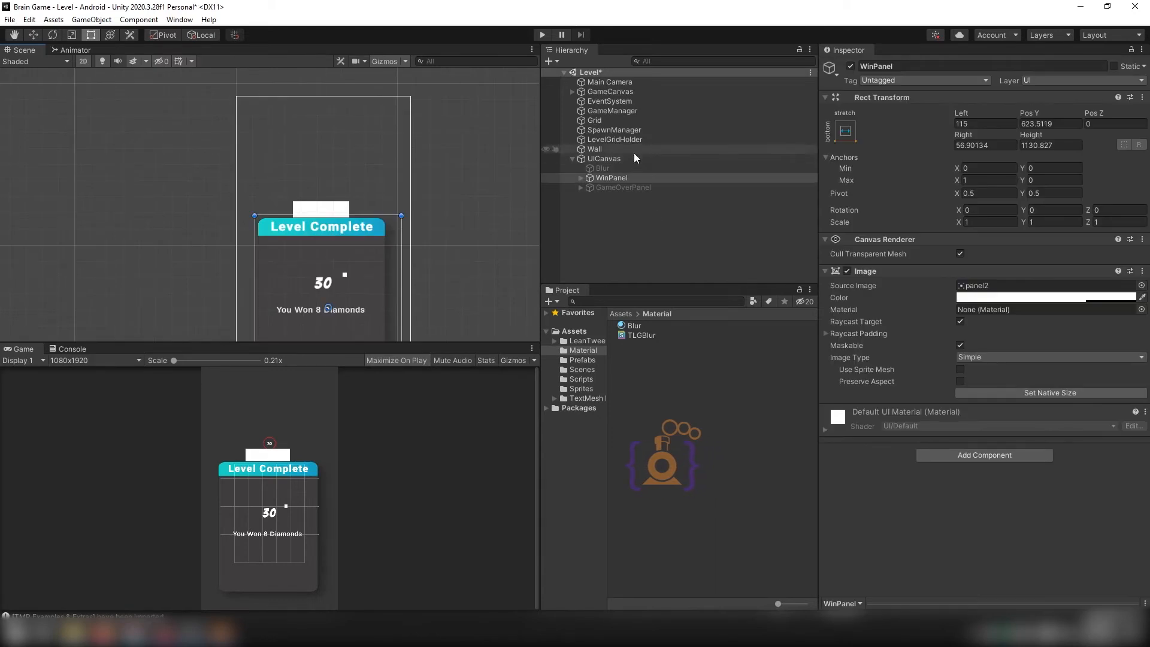
Deactivate WinPanel, check the diamond button and count text in the Ball Rider project, and return to Brain Game
{"action": "left_click", "coordinate": [849, 66]}
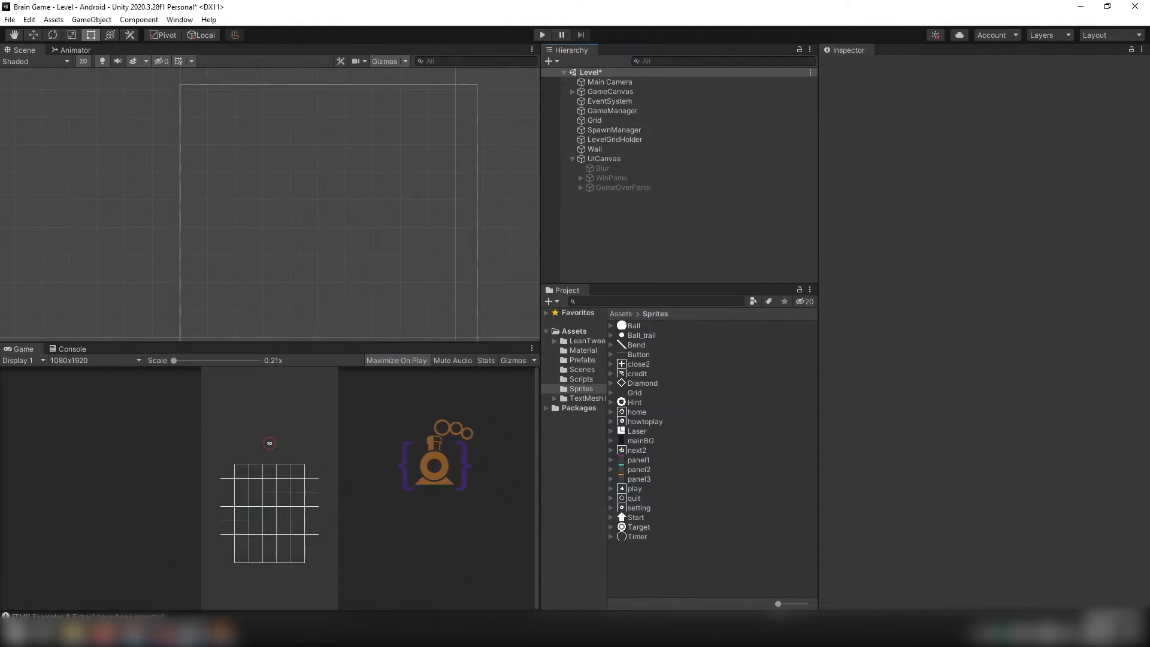
{"action": "mouse_move", "coordinate": [191, 633]}
{"action": "left_click", "coordinate": [216, 600]}
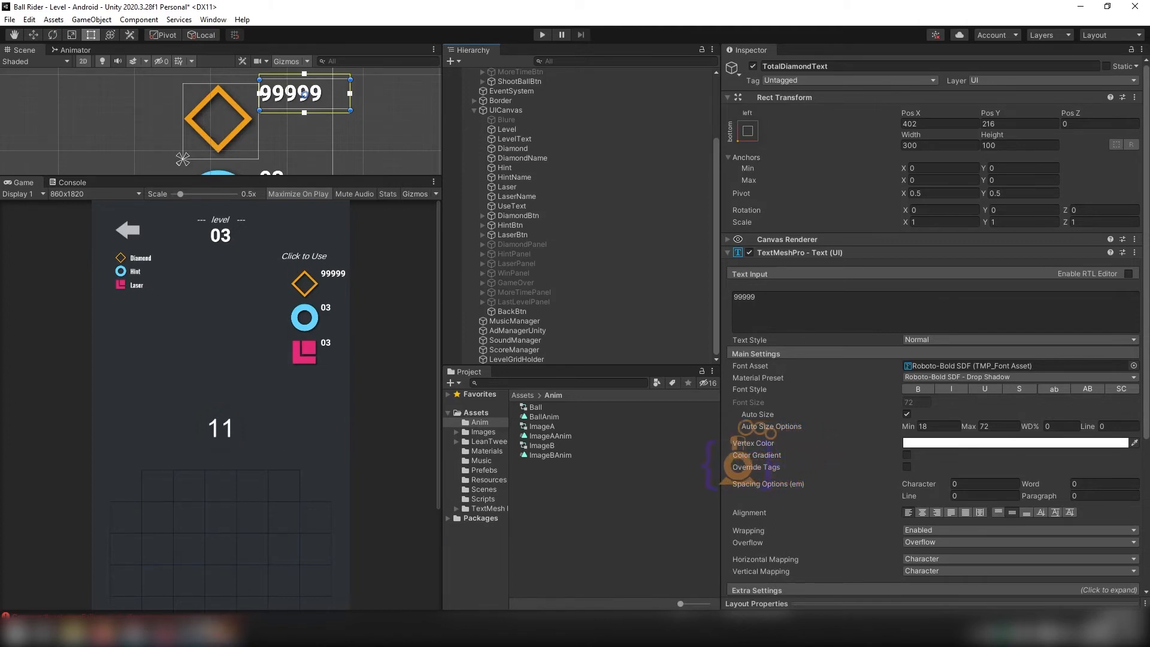
{"action": "mouse_move", "coordinate": [214, 629]}
{"action": "left_click", "coordinate": [164, 609]}
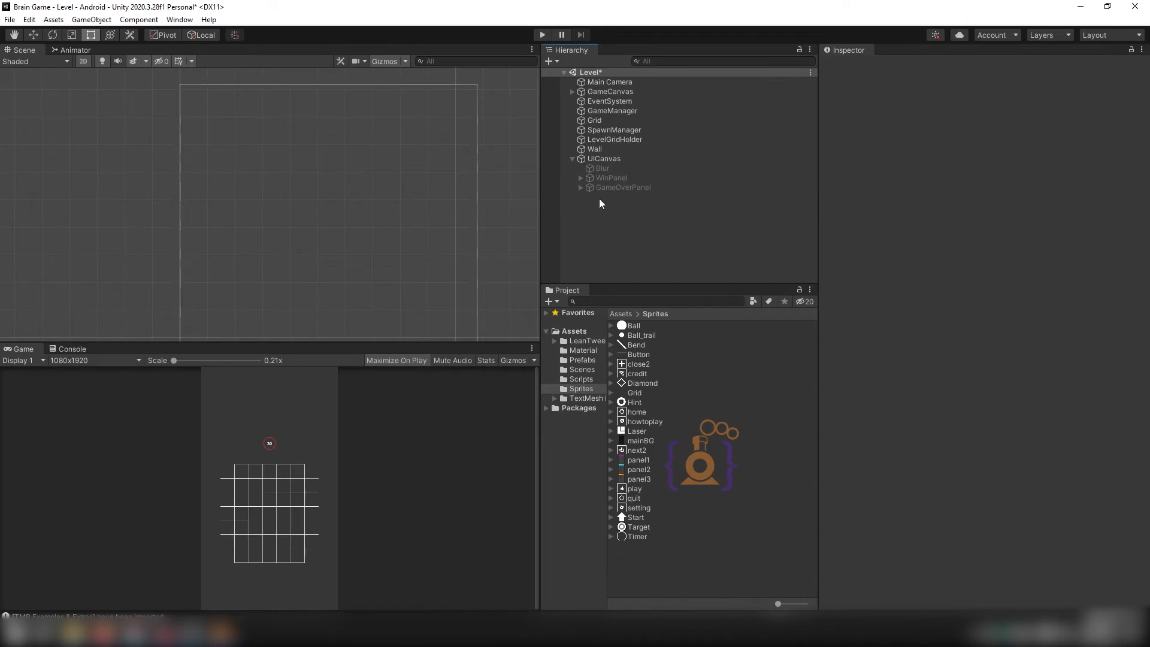
Add a UI Button under UICanvas and name it DiamondBtn
{"action": "right_click", "coordinate": [599, 199]}
{"action": "left_click", "coordinate": [596, 159]}
{"action": "right_click", "coordinate": [597, 159]}
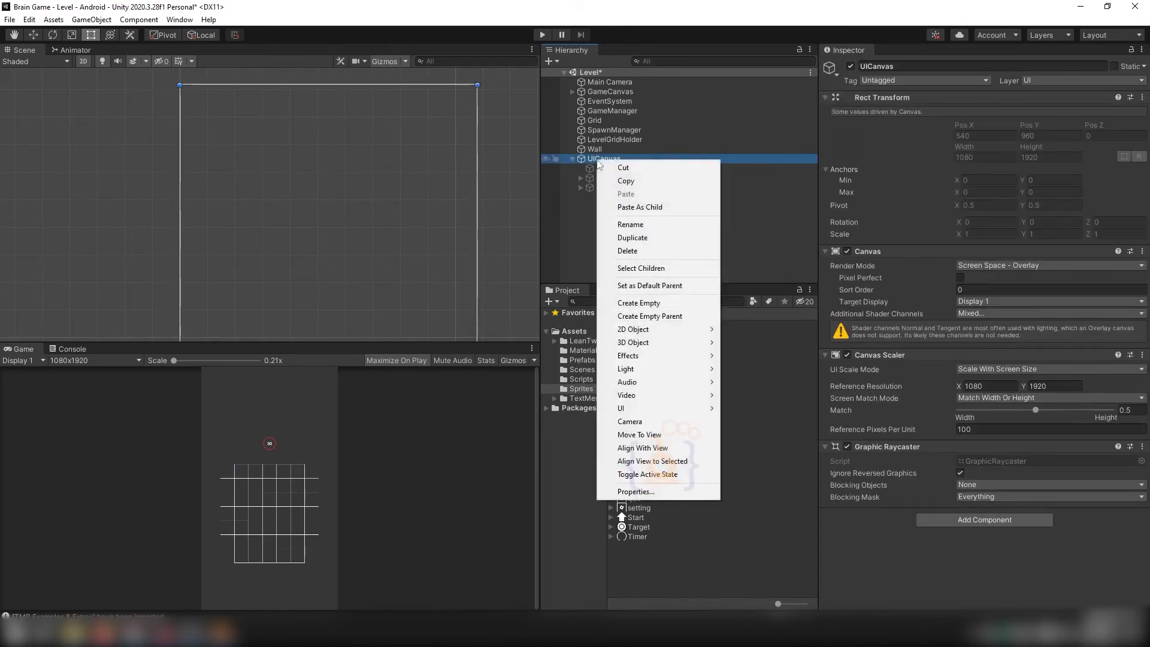
{"action": "mouse_move", "coordinate": [635, 408]}
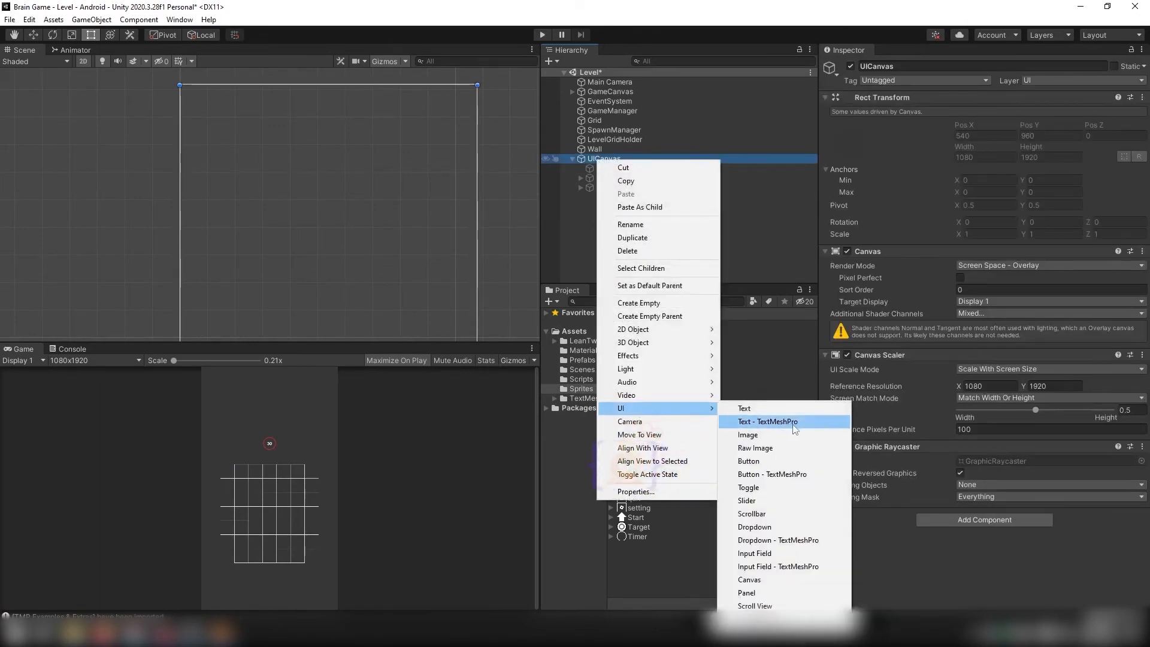
{"action": "left_click", "coordinate": [756, 461]}
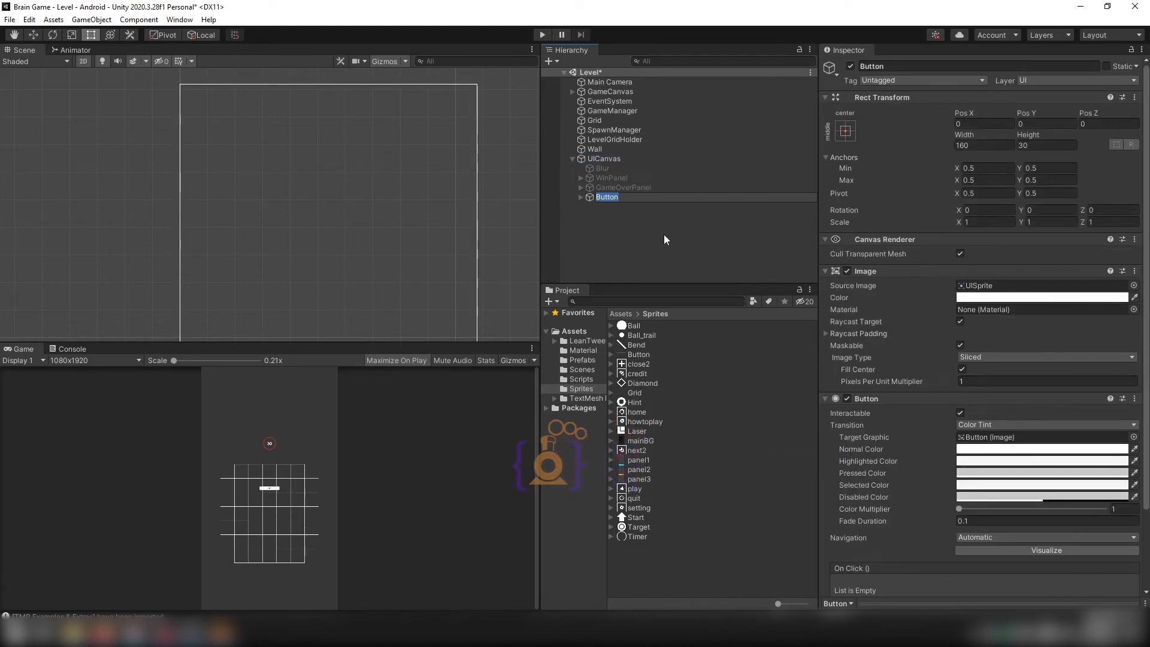
{"action": "type", "text": "Diamond"}
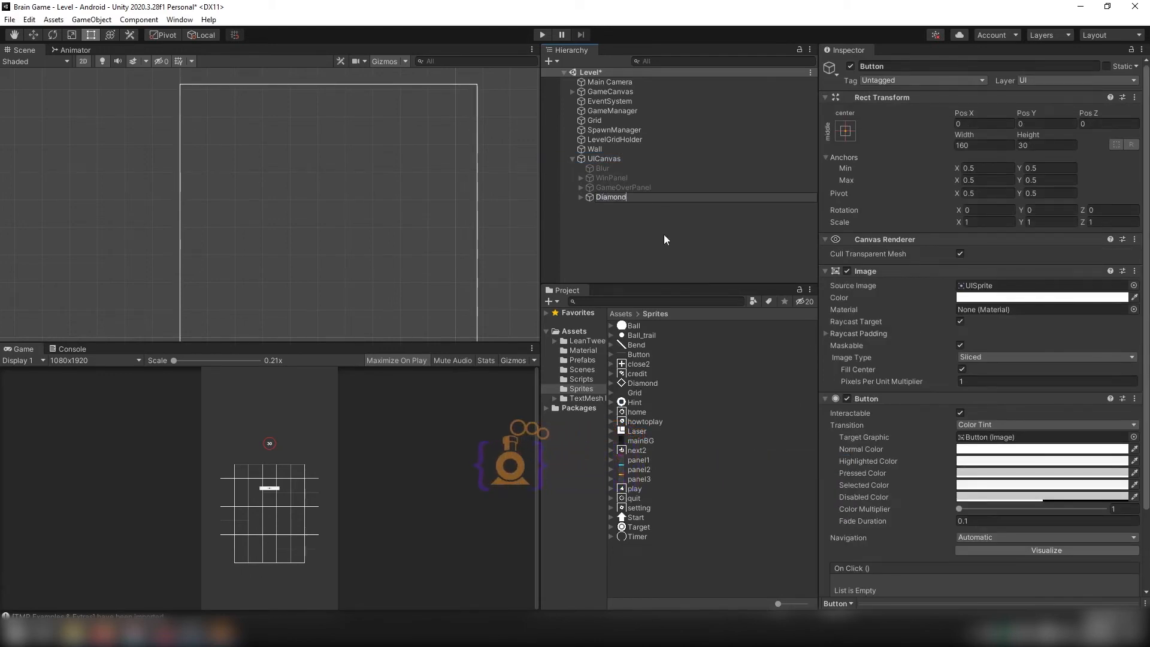
{"action": "type", "text": "Btn"}
{"action": "key", "text": "Return"}
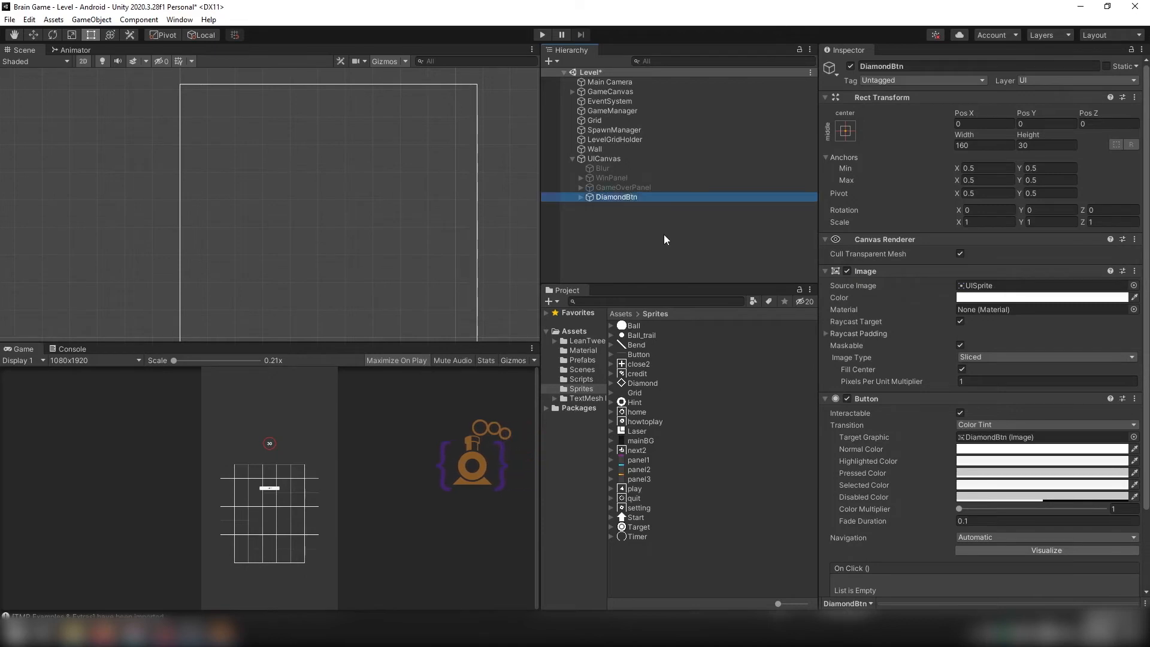
Anchor DiamondBtn to UICanvas's top right and move it to about X -161, Y -316
{"action": "left_click", "coordinate": [846, 131]}
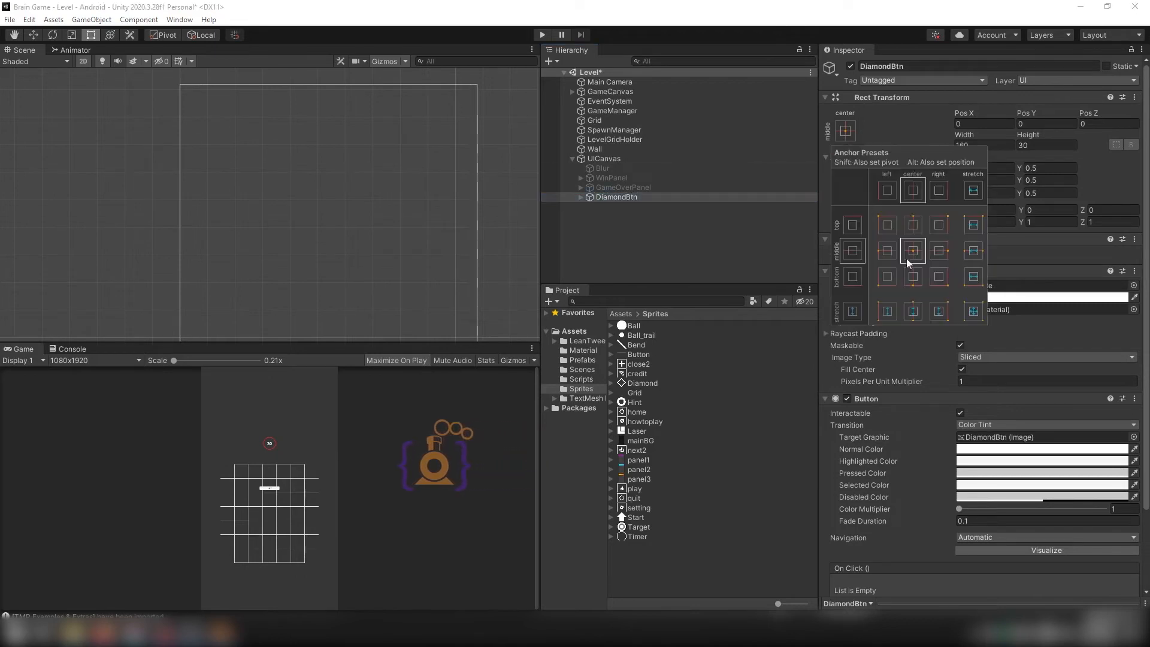
{"action": "left_click", "coordinate": [938, 226], "text": "alt+shift"}
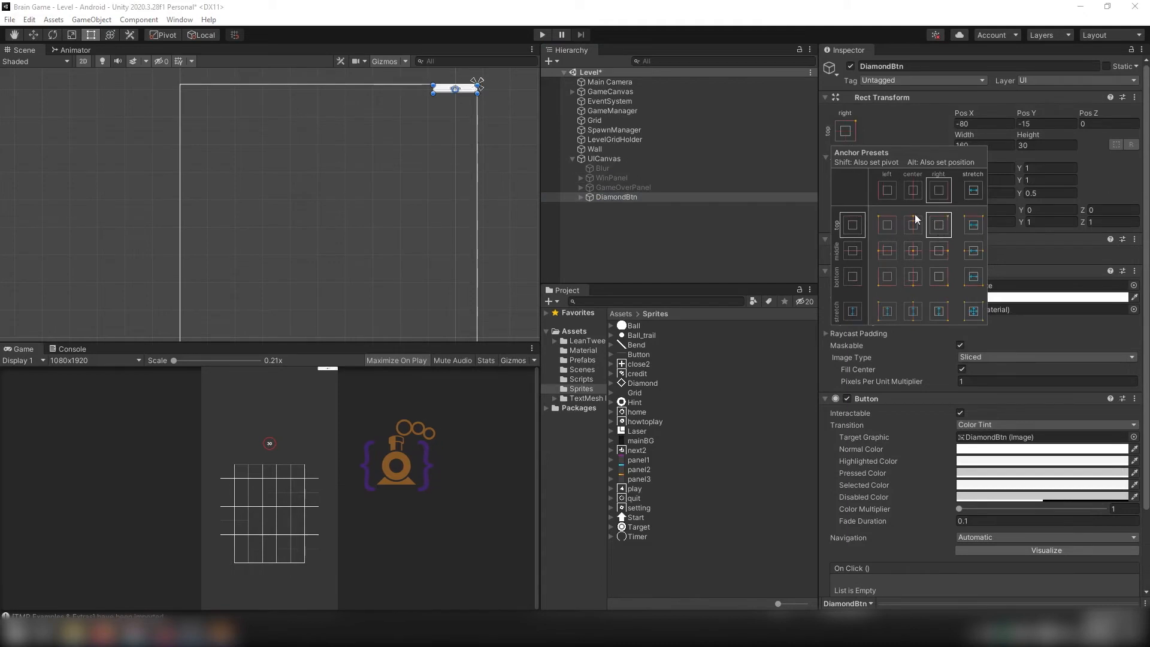
{"action": "left_click", "coordinate": [470, 95]}
{"action": "left_click_drag", "start_coordinate": [470, 95], "coordinate": [446, 176]}
Set DiamondBtn's width and height to 100 each
{"action": "left_click", "coordinate": [976, 145]}
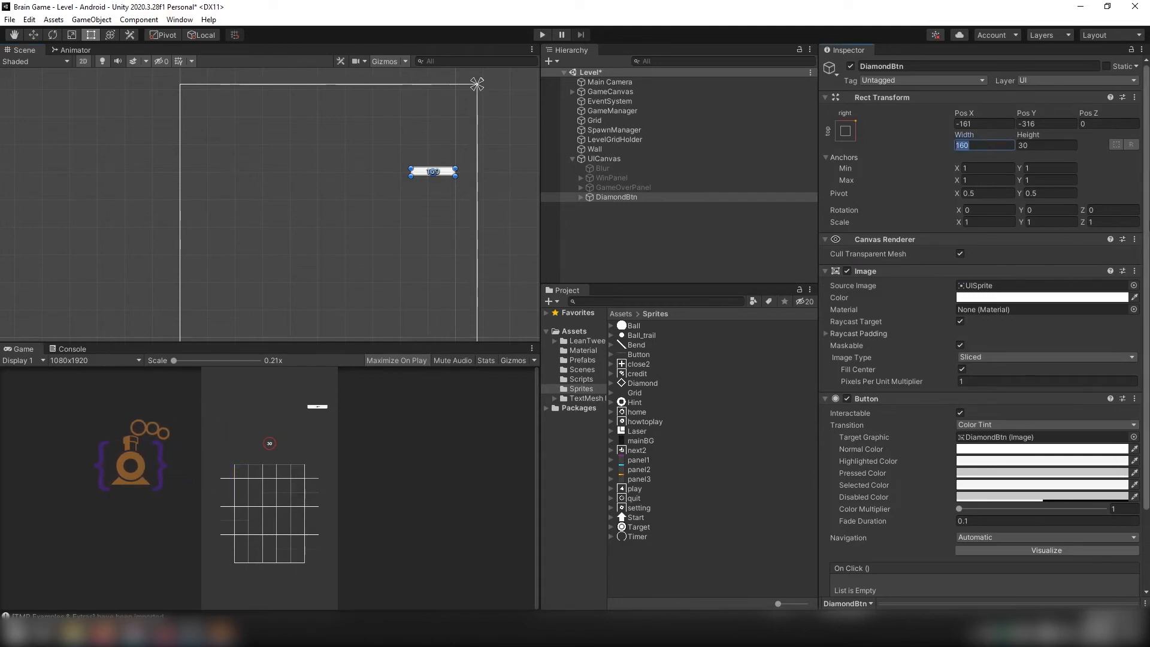
{"action": "type", "text": "100"}
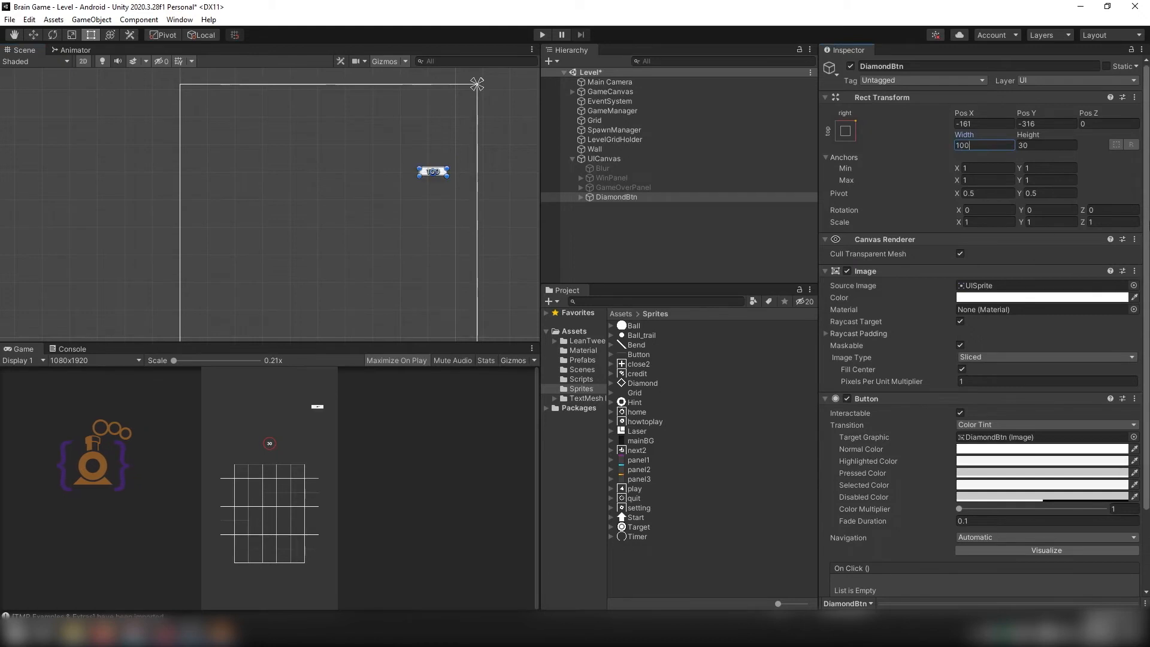
{"action": "key", "text": "Tab"}
{"action": "type", "text": "100"}
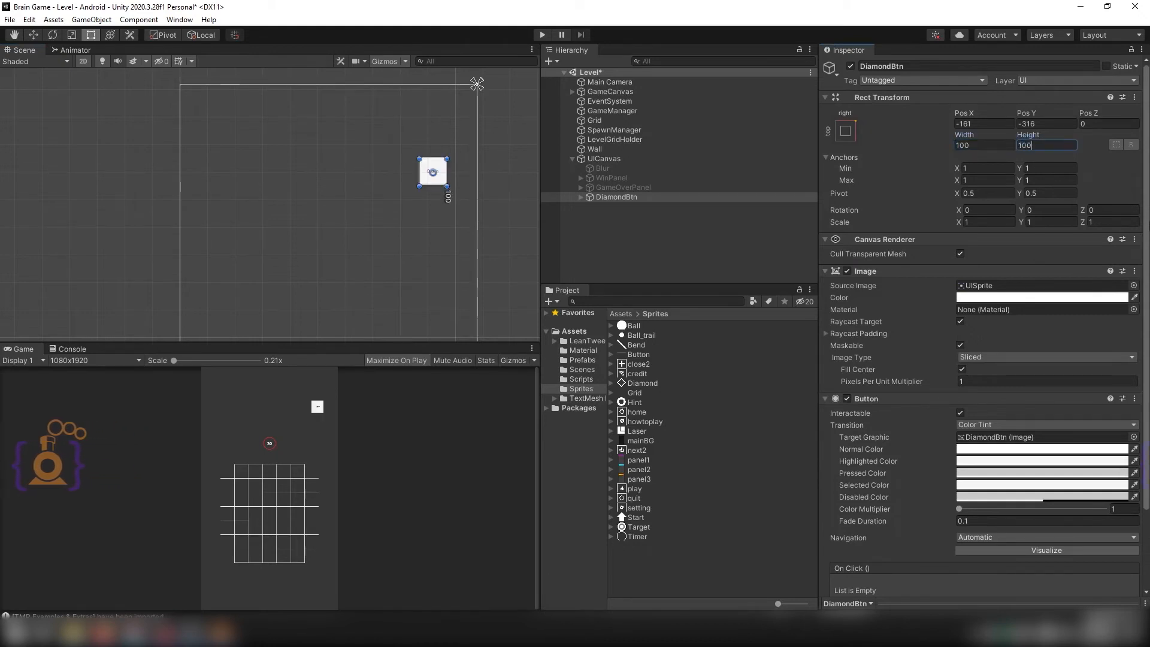
Move DiamondBtn horizontally to about X -240 and delete its child Text object
{"action": "left_click_drag", "start_coordinate": [442, 170], "coordinate": [418, 175]}
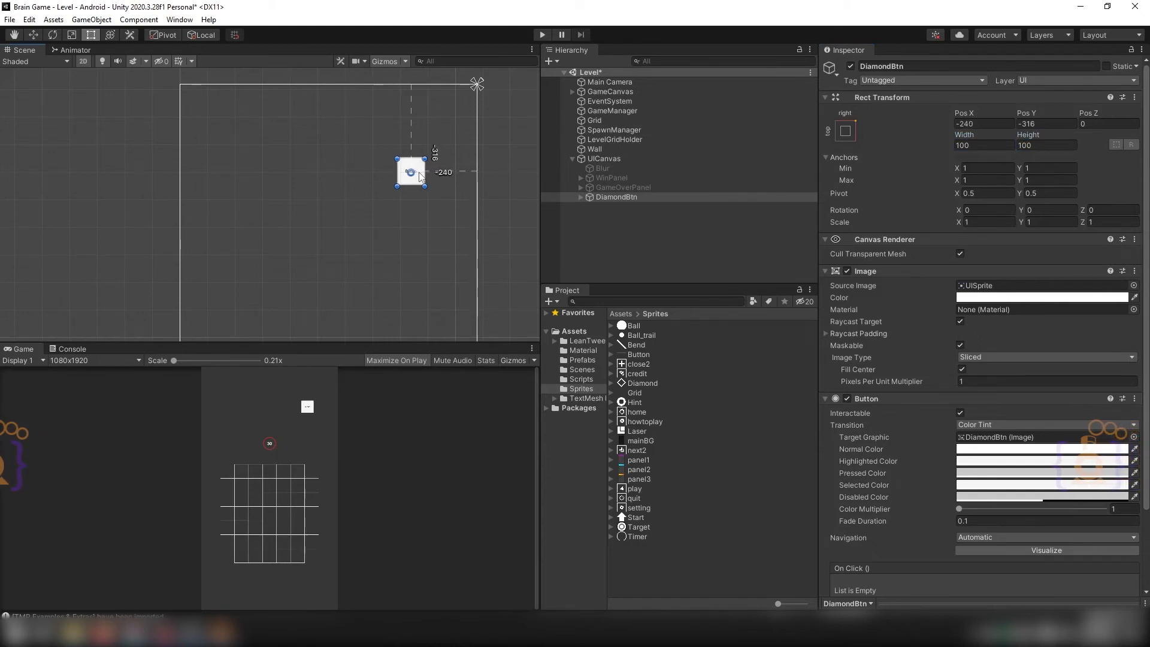
{"action": "left_click", "coordinate": [581, 197]}
{"action": "left_click", "coordinate": [599, 207]}
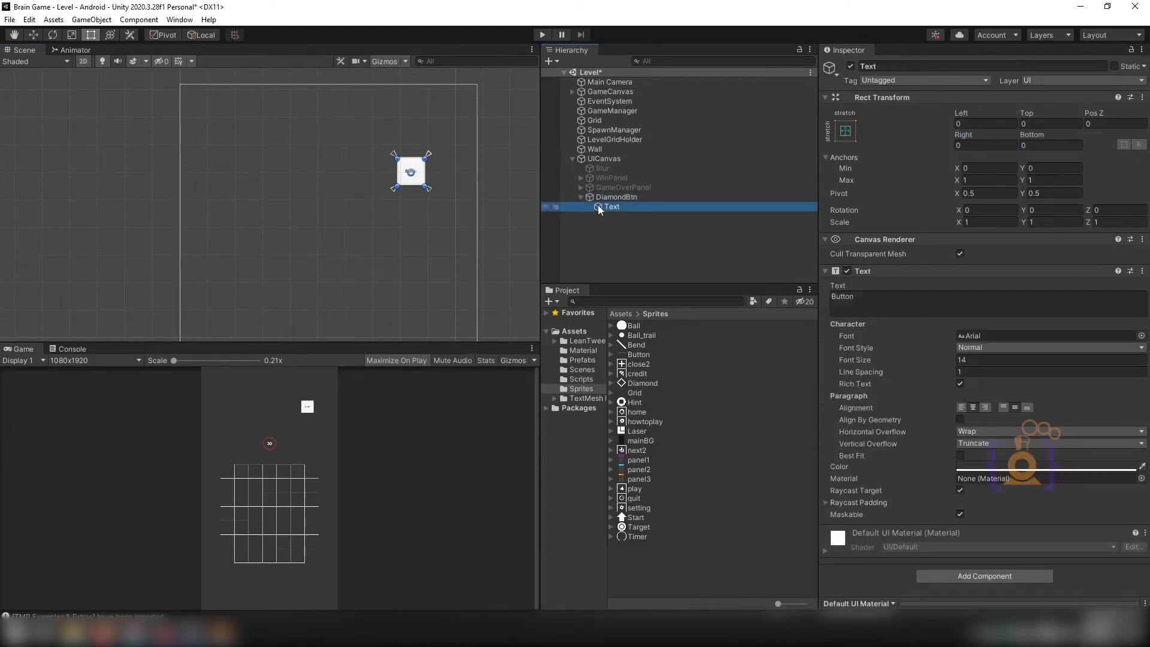
{"action": "key", "text": "Delete"}
Set DiamondBtn's source image to the Diamond sprite
{"action": "left_click", "coordinate": [615, 197]}
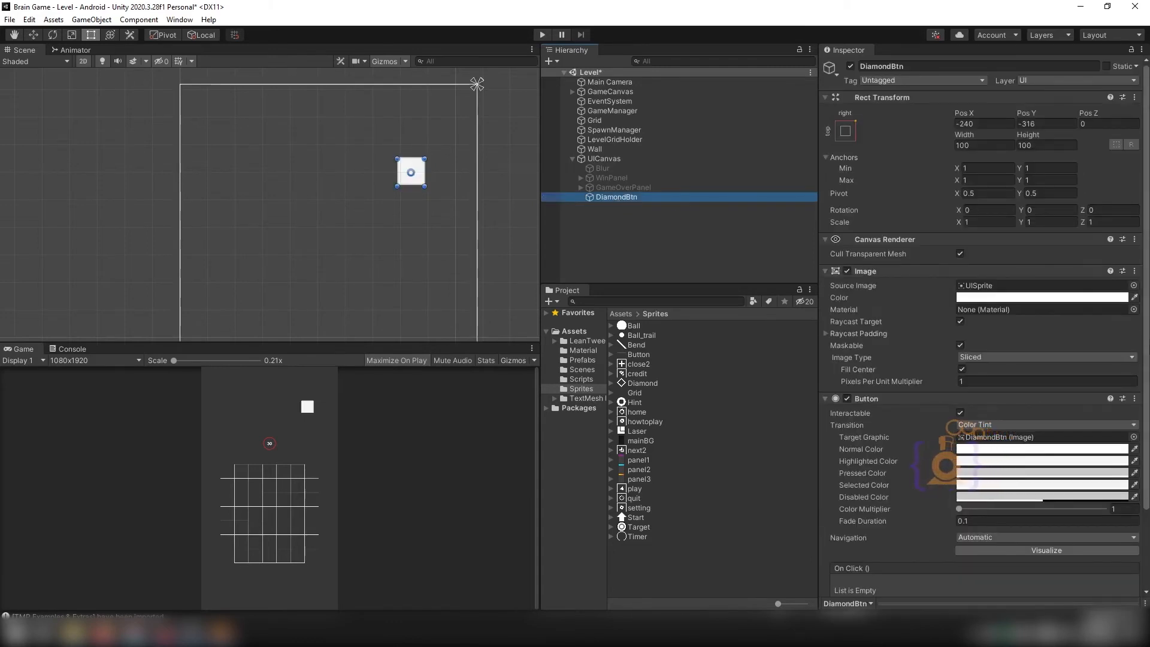
{"action": "left_click", "coordinate": [1133, 286]}
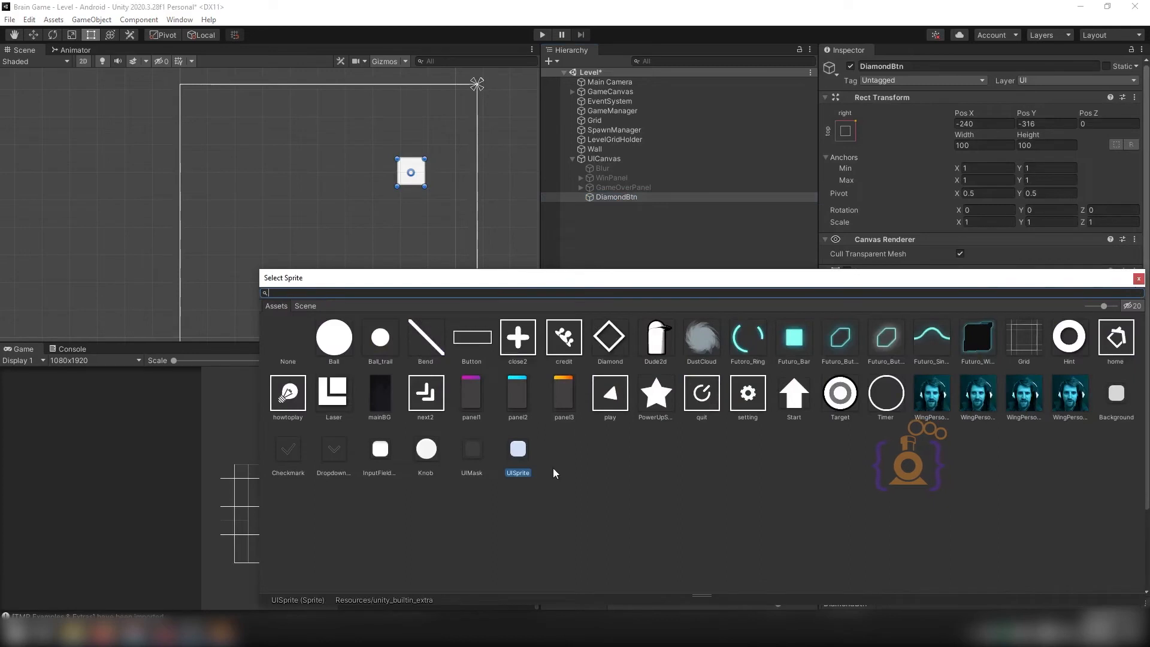
{"action": "left_click", "coordinate": [610, 337]}
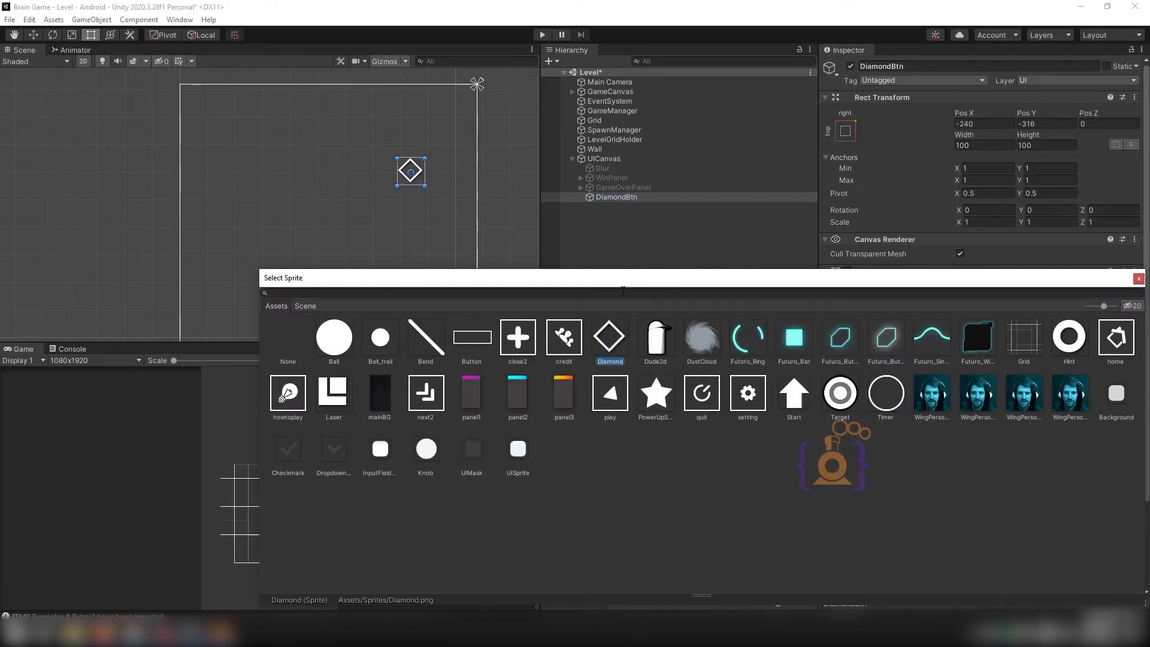
{"action": "left_click", "coordinate": [641, 251]}
Set DiamondBtn's image color to golden orange, about hex EAAF15
{"action": "left_click", "coordinate": [602, 198]}
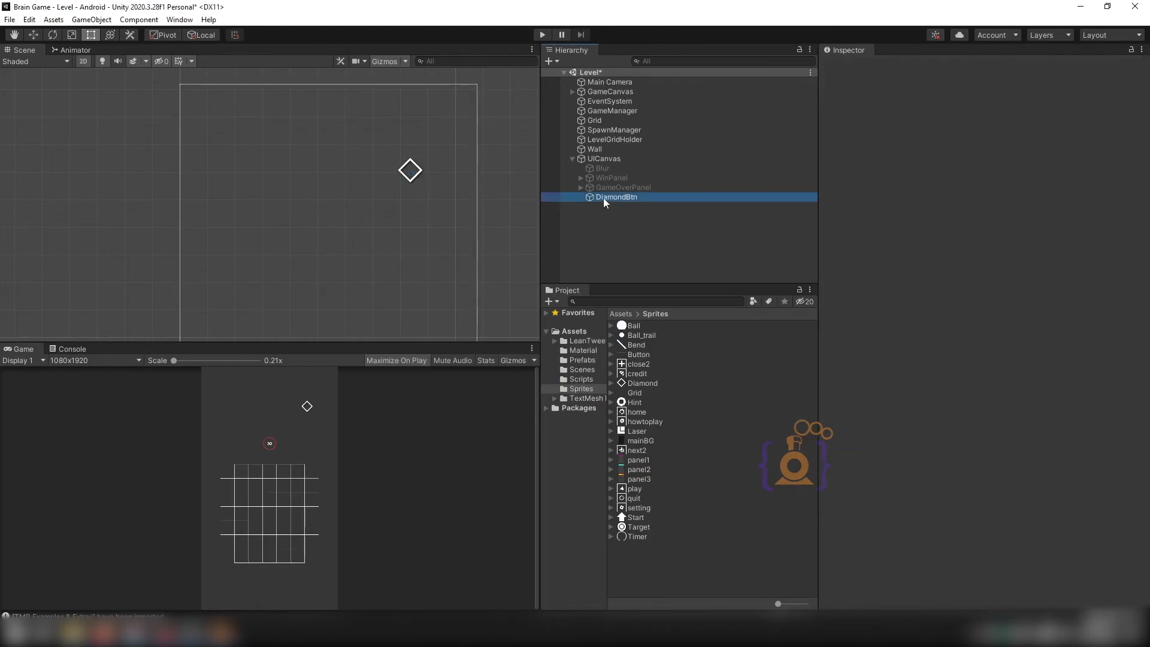
{"action": "left_click", "coordinate": [1049, 298]}
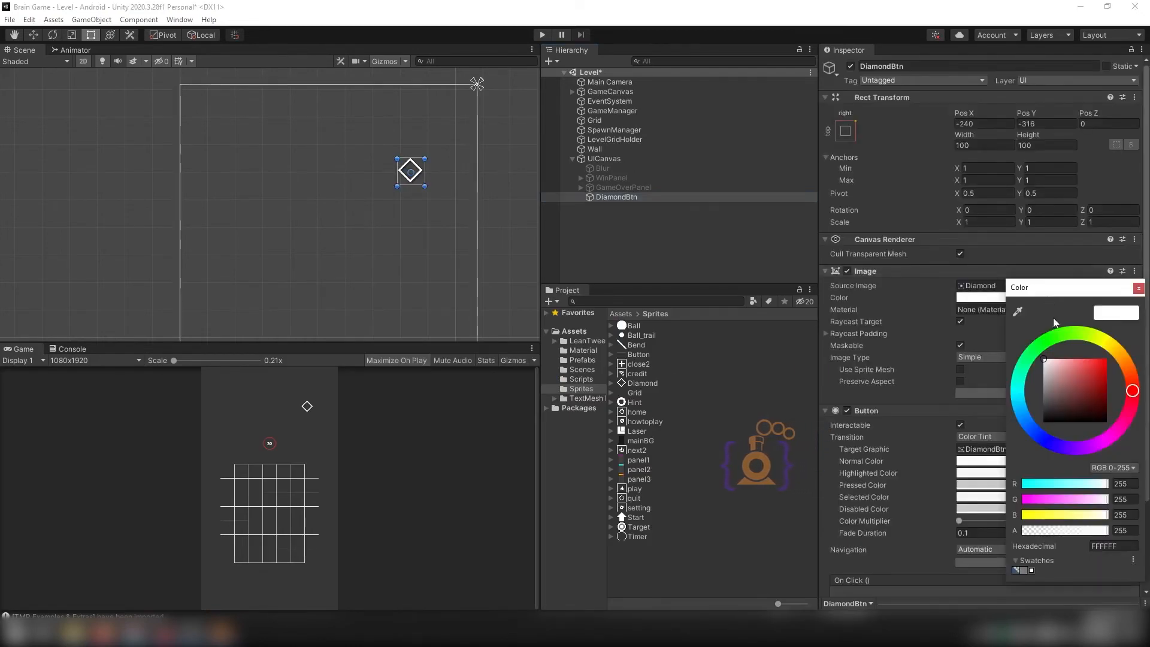
{"action": "left_click", "coordinate": [1102, 364]}
{"action": "left_click", "coordinate": [1124, 349]}
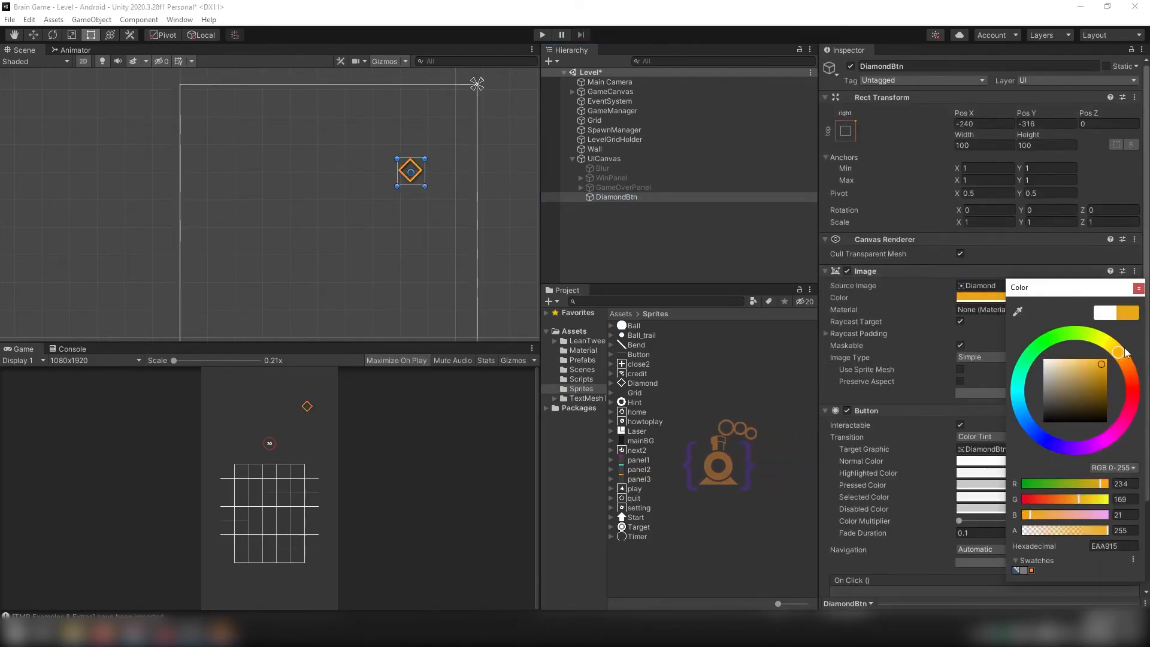
{"action": "left_click_drag", "start_coordinate": [1126, 350], "coordinate": [1126, 351]}
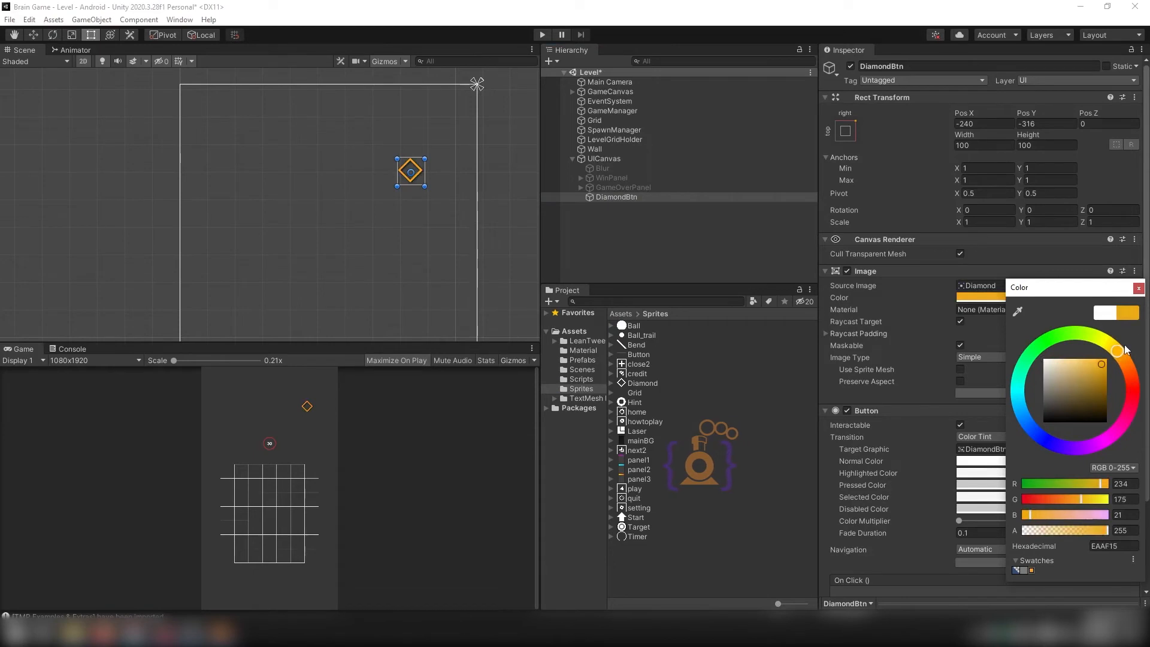
{"action": "left_click", "coordinate": [1138, 288]}
{"action": "left_click", "coordinate": [617, 235]}
Add a TextMeshPro text as a child of DiamondBtn and name it TotalDiamondText
{"action": "left_click", "coordinate": [606, 197]}
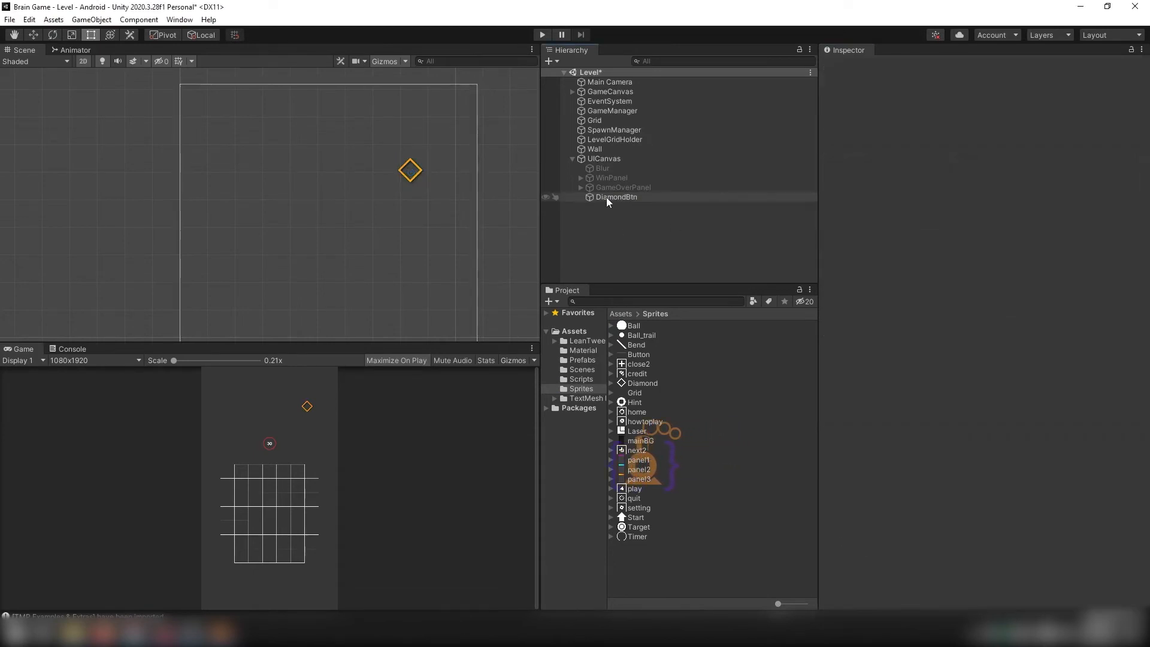
{"action": "right_click", "coordinate": [606, 196]}
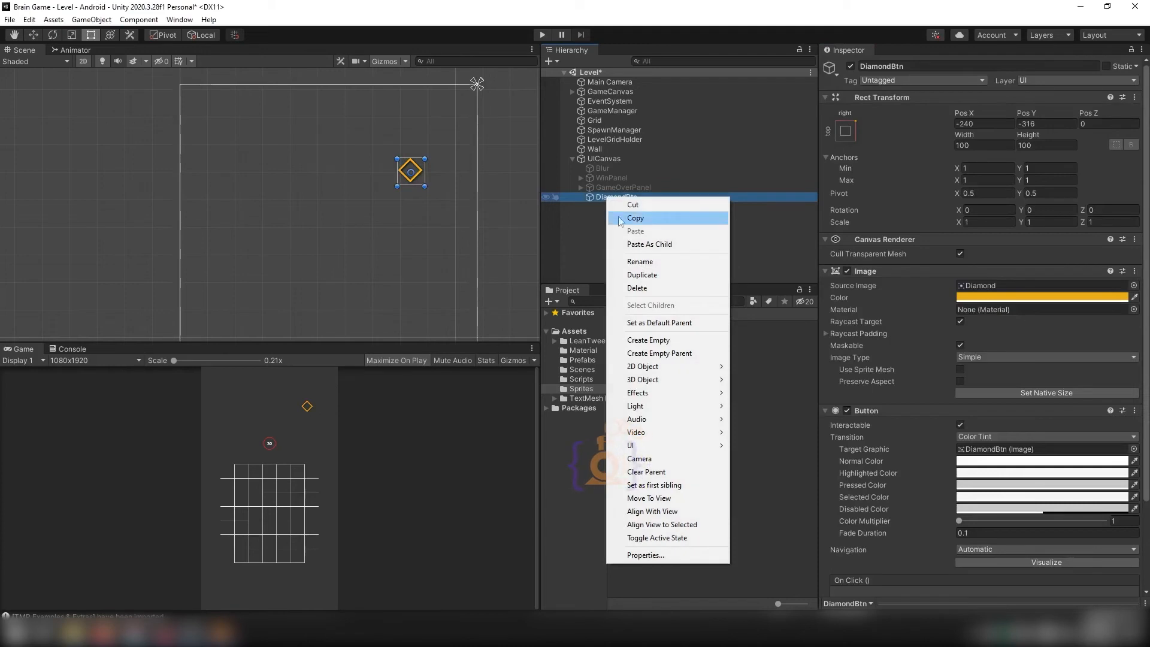
{"action": "mouse_move", "coordinate": [649, 449]}
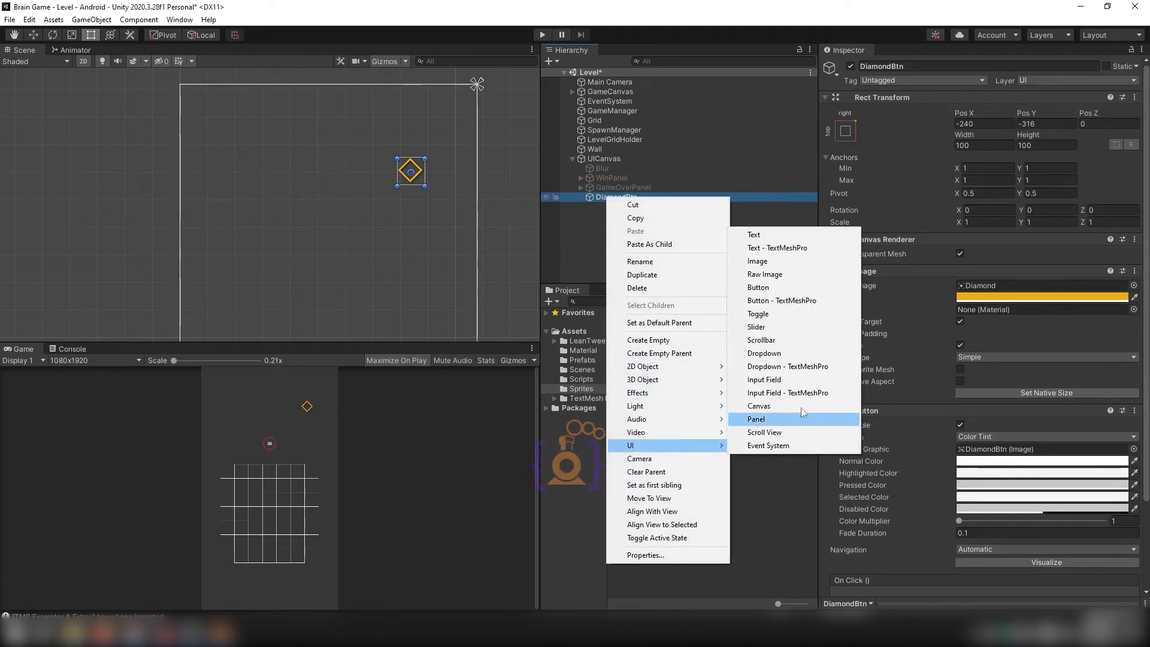
{"action": "left_click", "coordinate": [781, 248]}
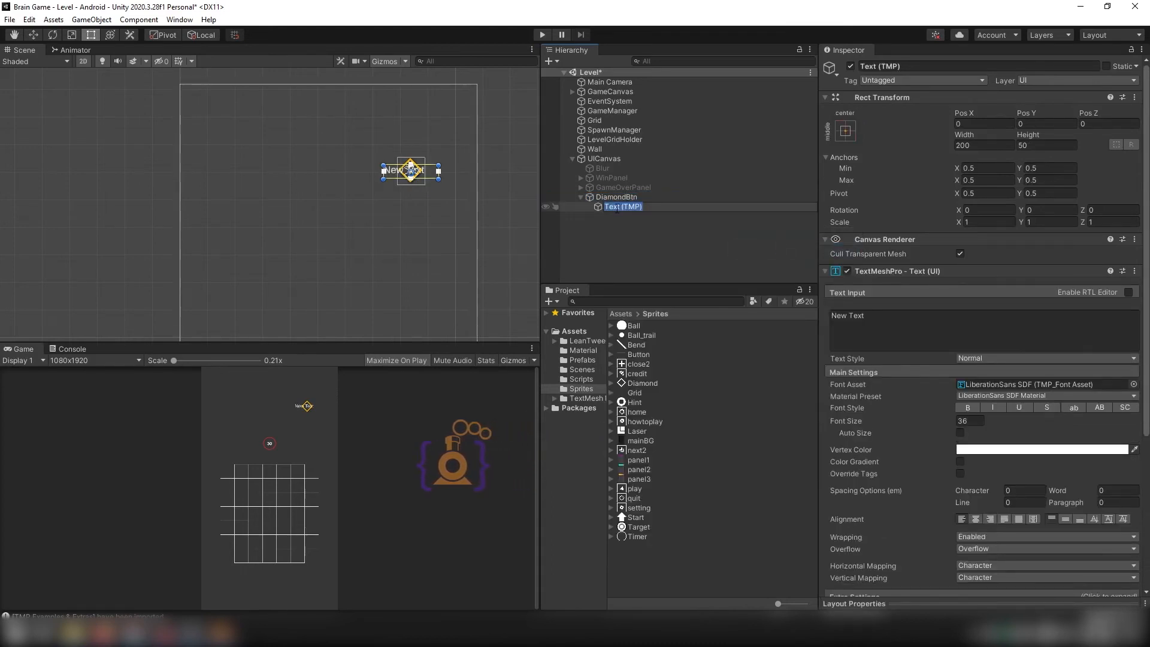
{"action": "type", "text": "To"}
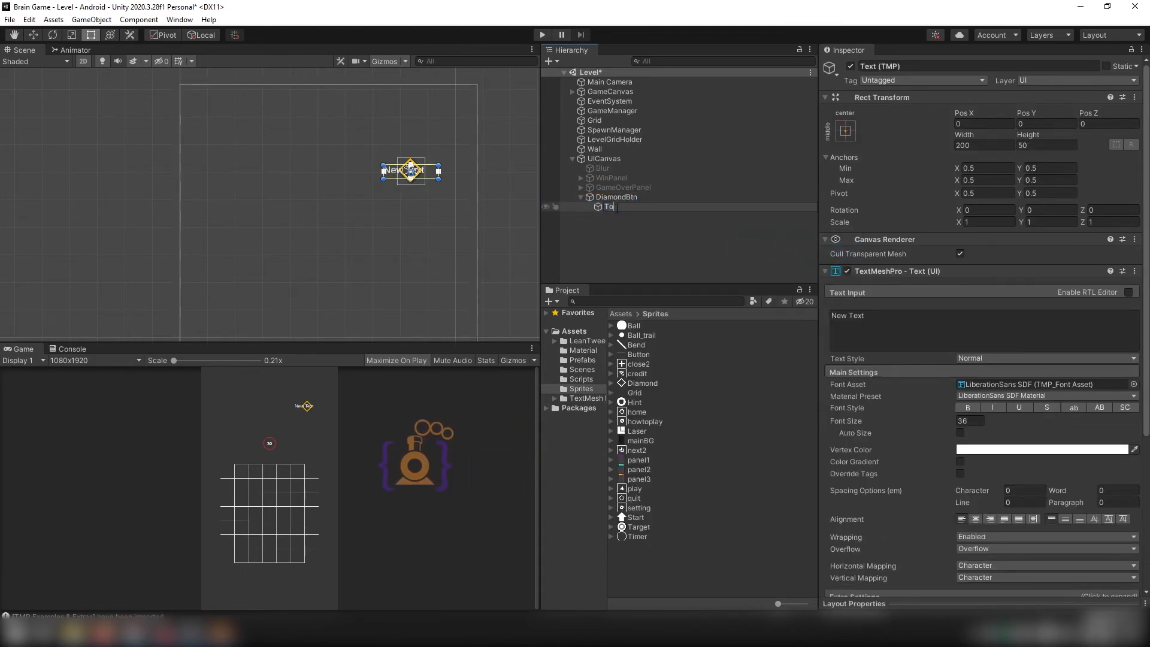
{"action": "type", "text": "talD"}
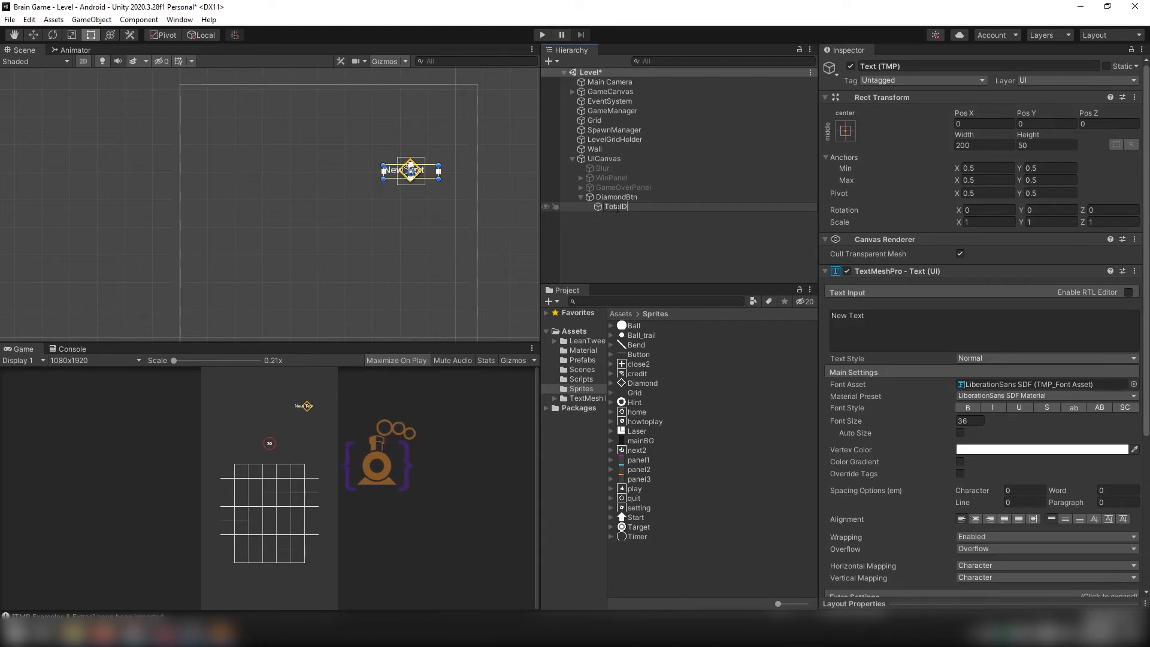
{"action": "type", "text": "iamondText"}
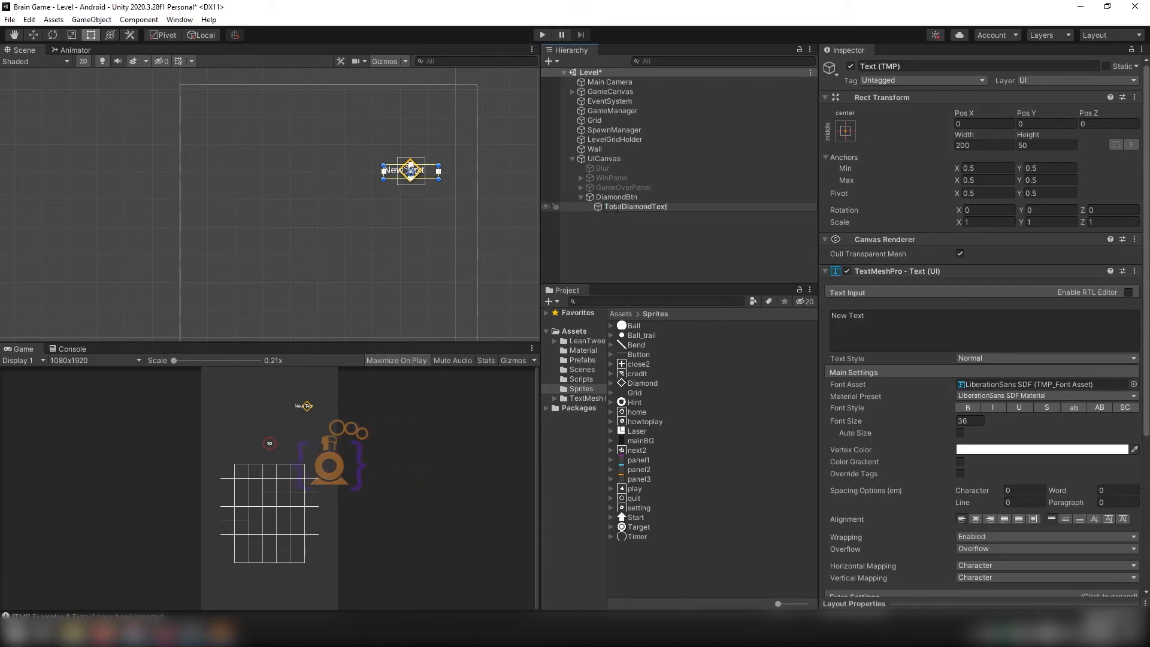
{"action": "key", "text": "Return"}
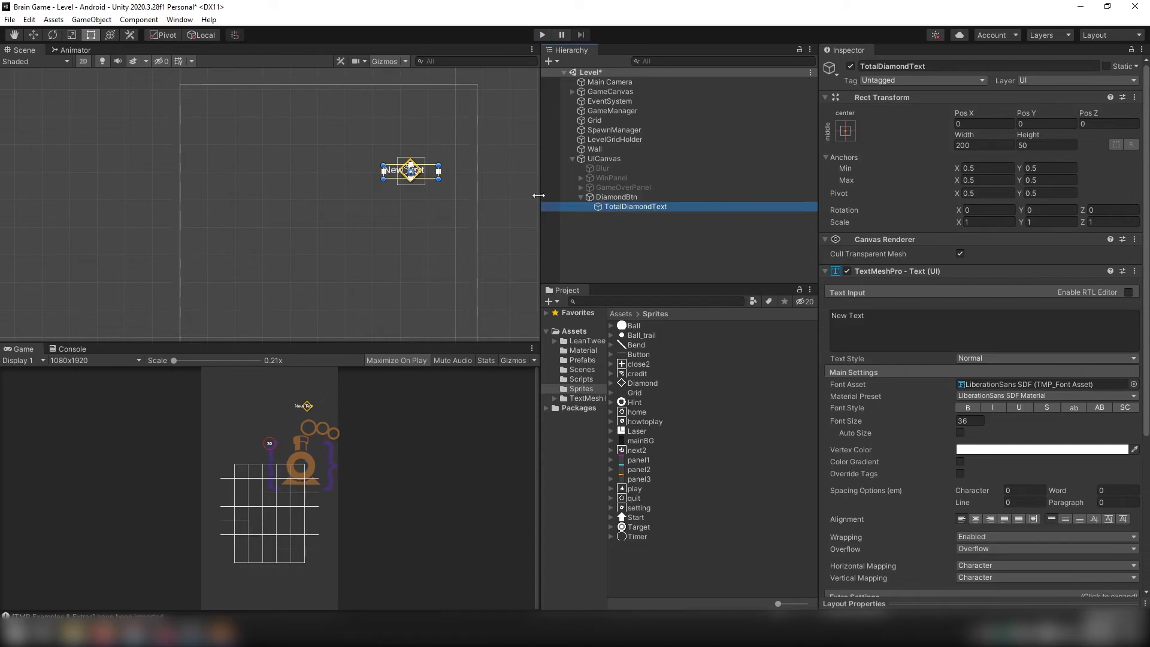
Anchor and align TotalDiamondText to DiamondBtn's top left, and move it beside the diamond at about X 203, Y -25
{"action": "left_click", "coordinate": [848, 130]}
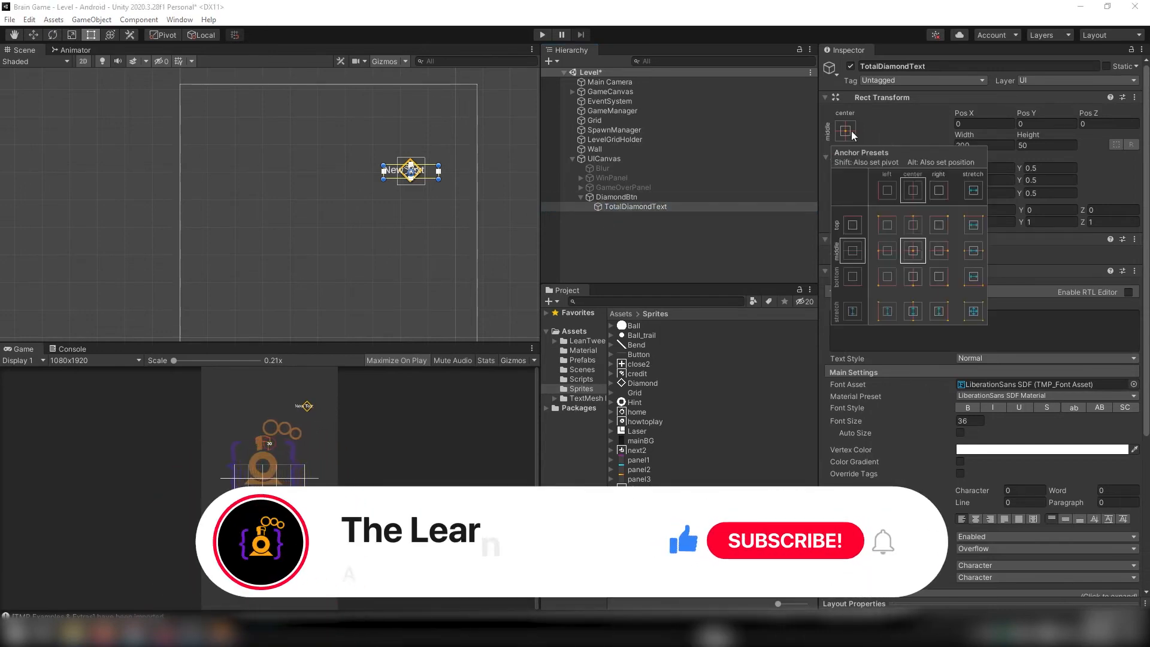
{"action": "key", "text": "alt"}
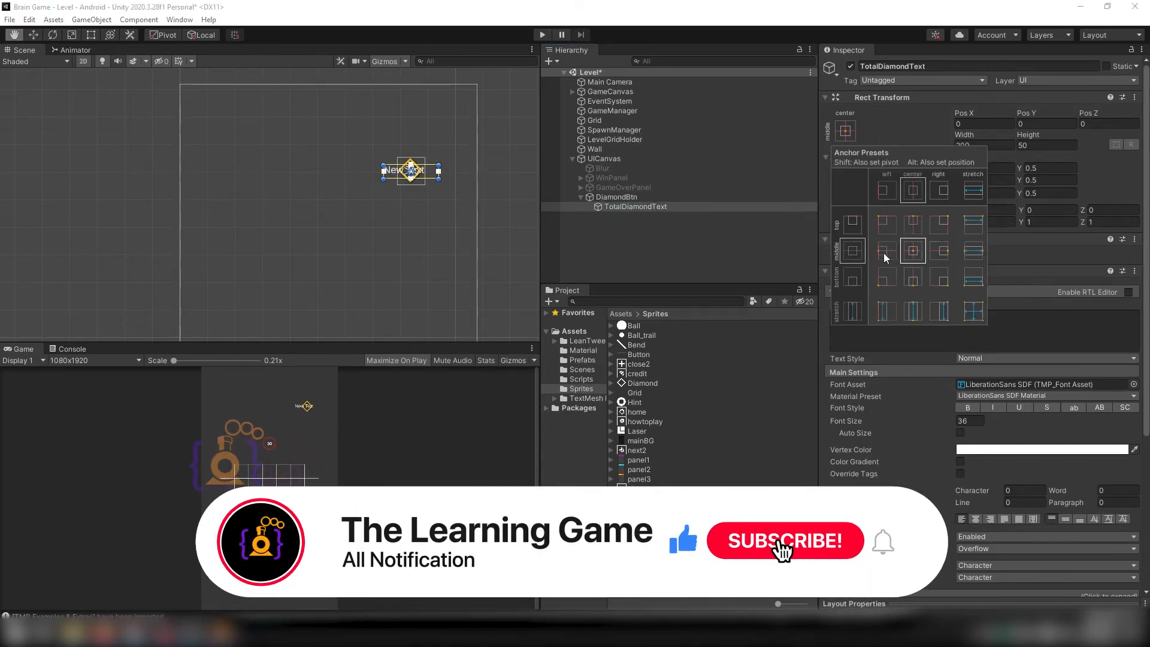
{"action": "left_click", "coordinate": [889, 227], "text": "alt"}
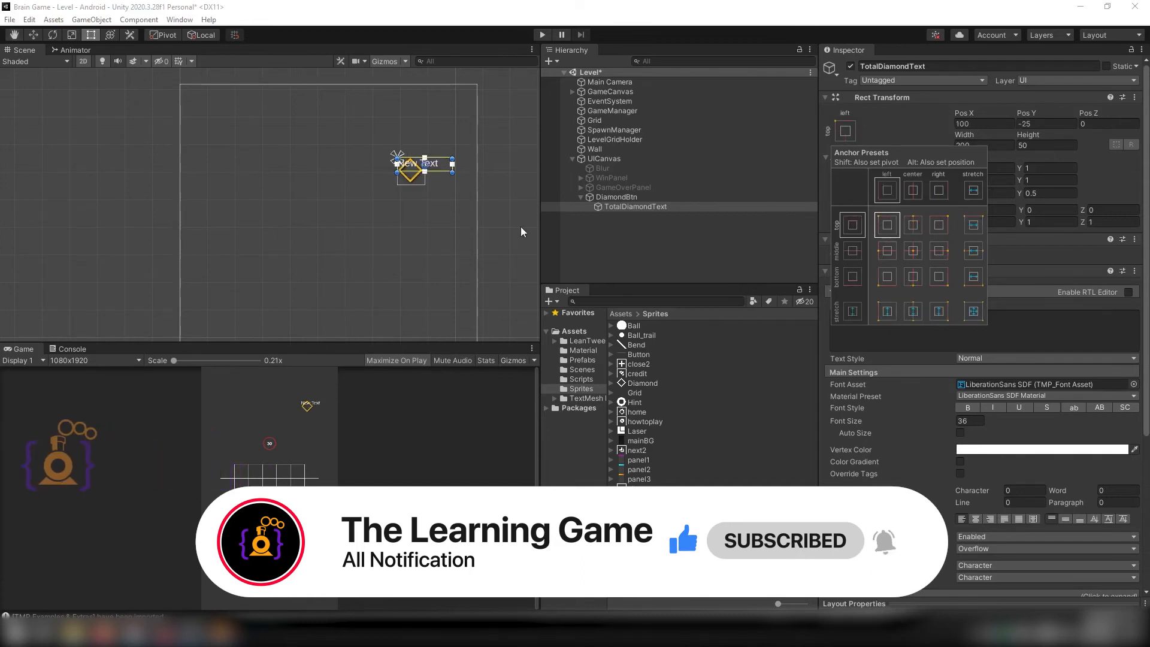
{"action": "left_click_drag", "start_coordinate": [435, 170], "coordinate": [466, 169]}
{"action": "left_click", "coordinate": [446, 171]}
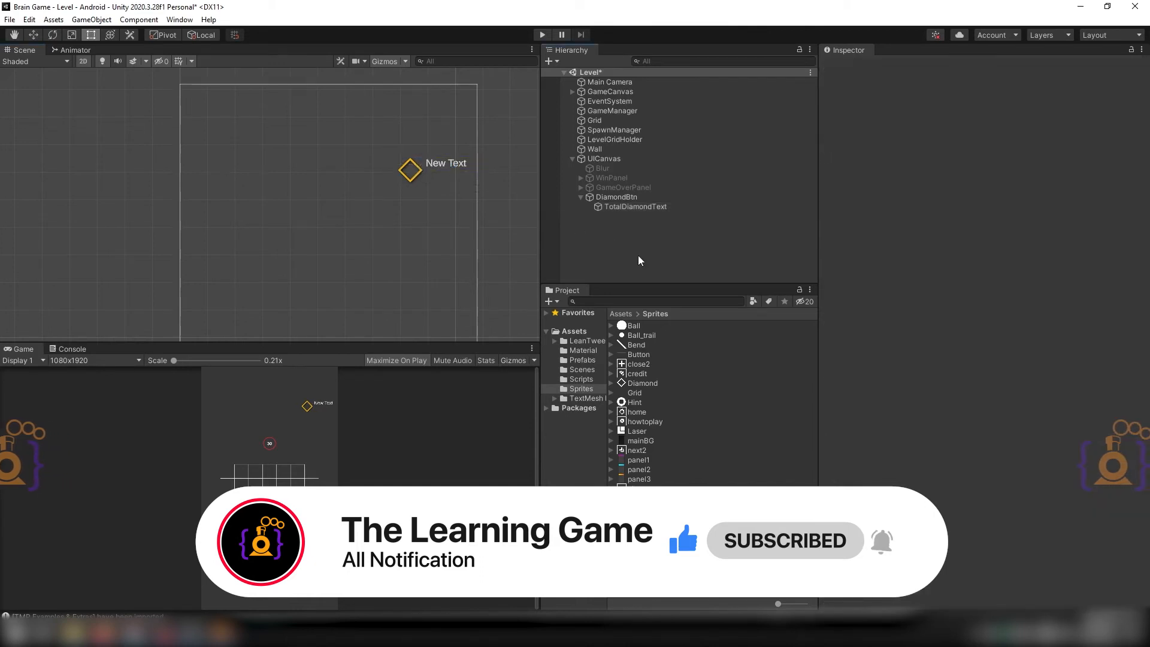
{"action": "left_click", "coordinate": [428, 169]}
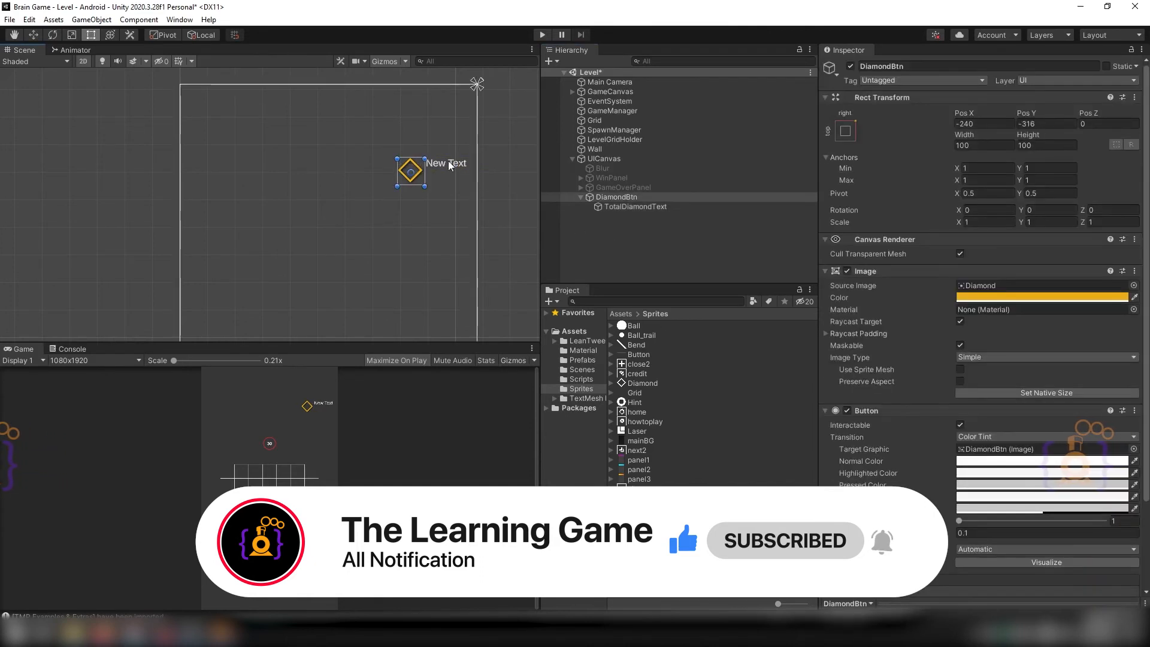
Set TotalDiamondText's text to 9999999
{"action": "left_click", "coordinate": [644, 207]}
{"action": "left_click", "coordinate": [883, 317]}
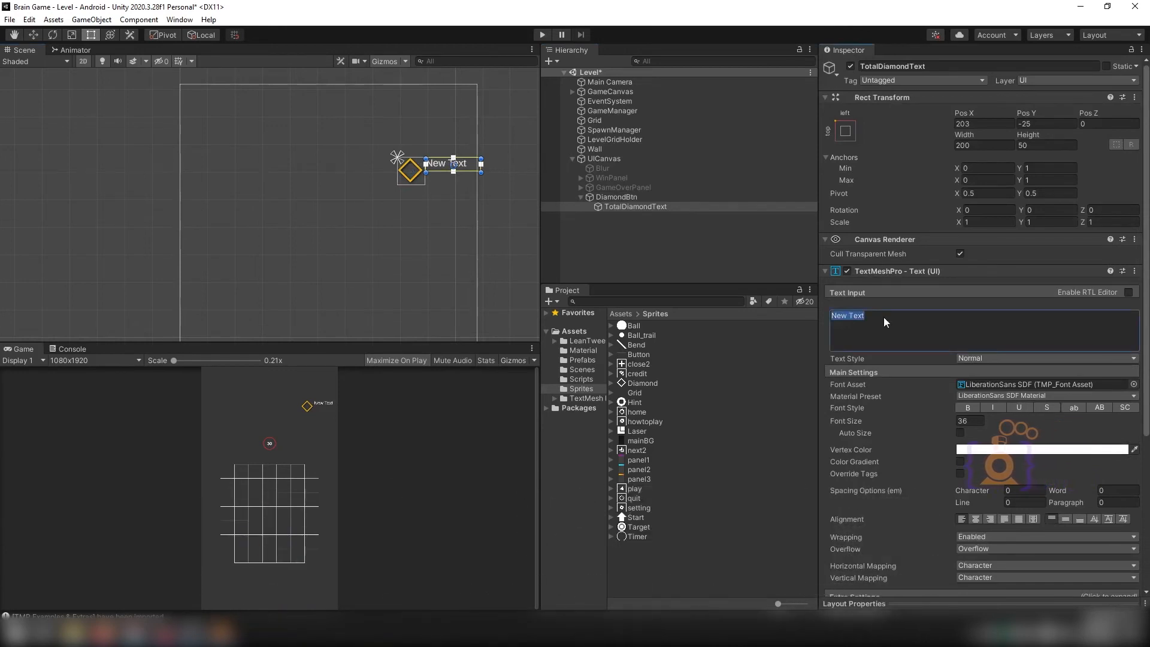
{"action": "type", "text": "9999999"}
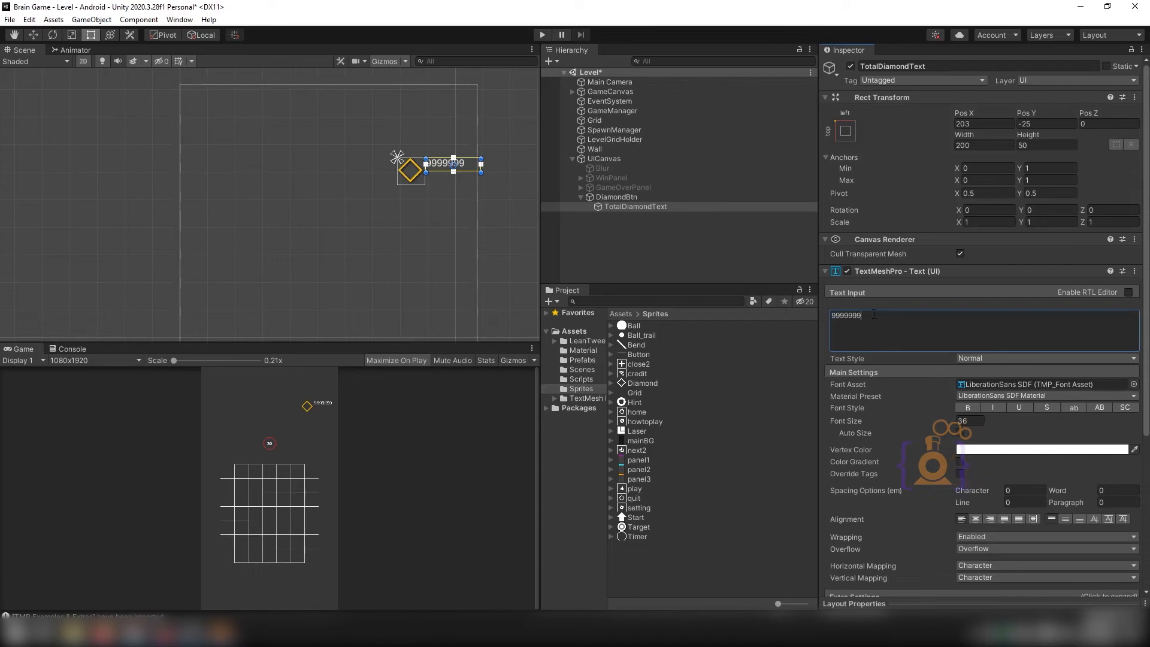
{"action": "left_click", "coordinate": [663, 234]}
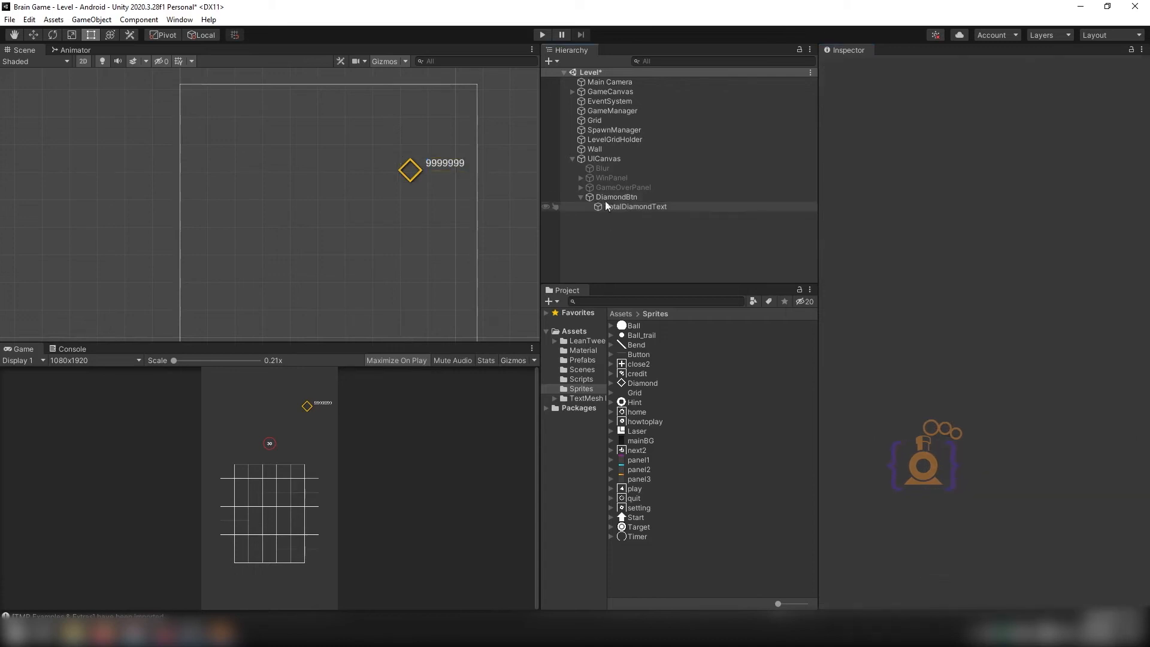
Duplicate DiamondBtn together with its text and name the copy HindBtn
{"action": "left_click", "coordinate": [579, 197]}
{"action": "left_click", "coordinate": [609, 197]}
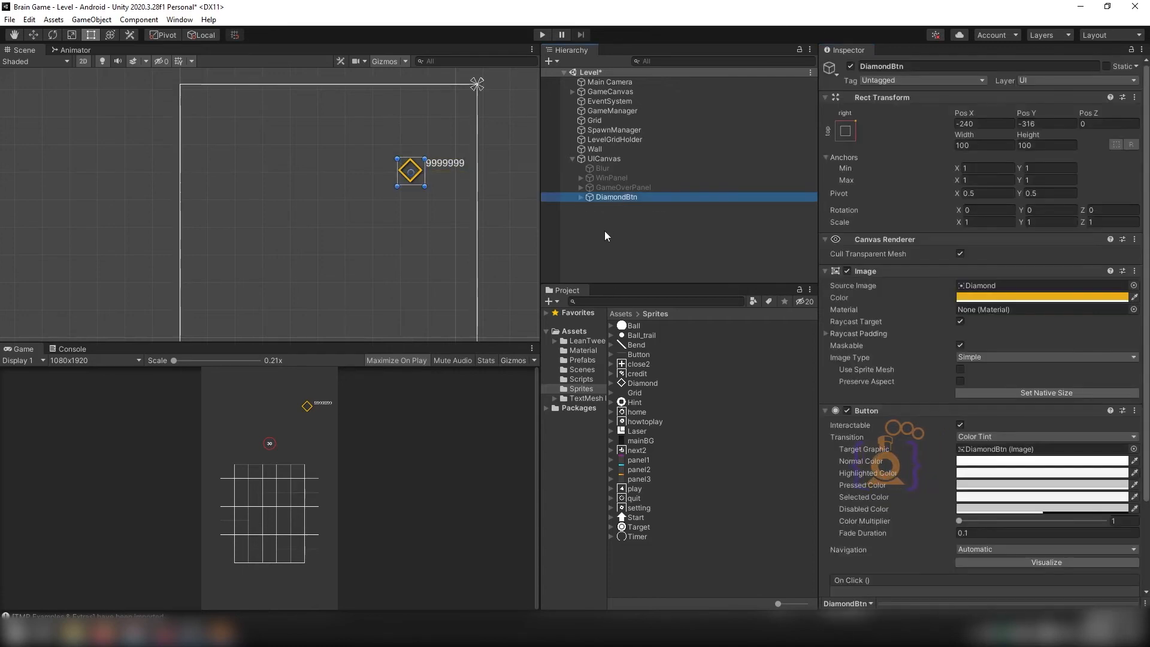
{"action": "key", "text": "ctrl+d"}
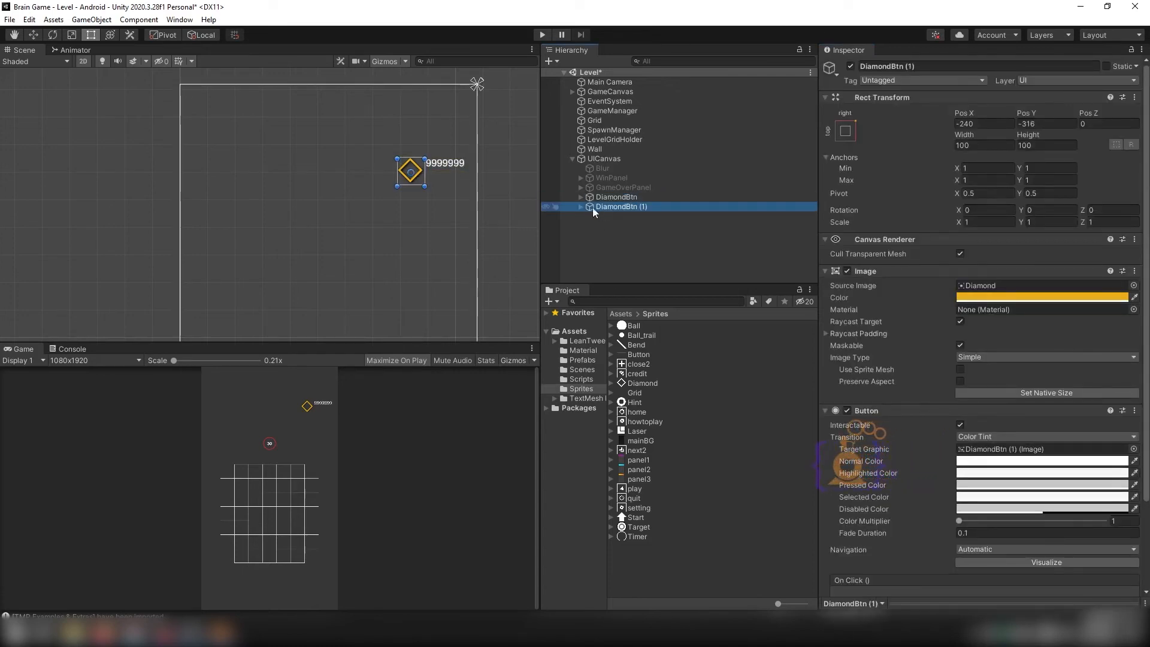
{"action": "left_click", "coordinate": [608, 206]}
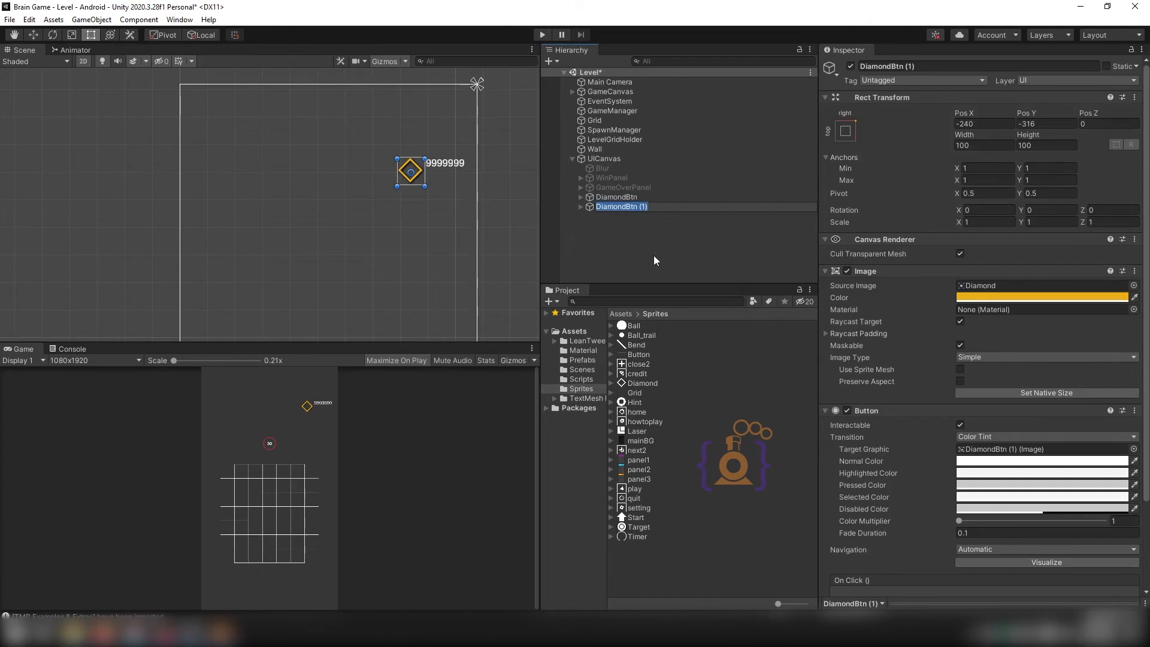
{"action": "type", "text": "HindBtn"}
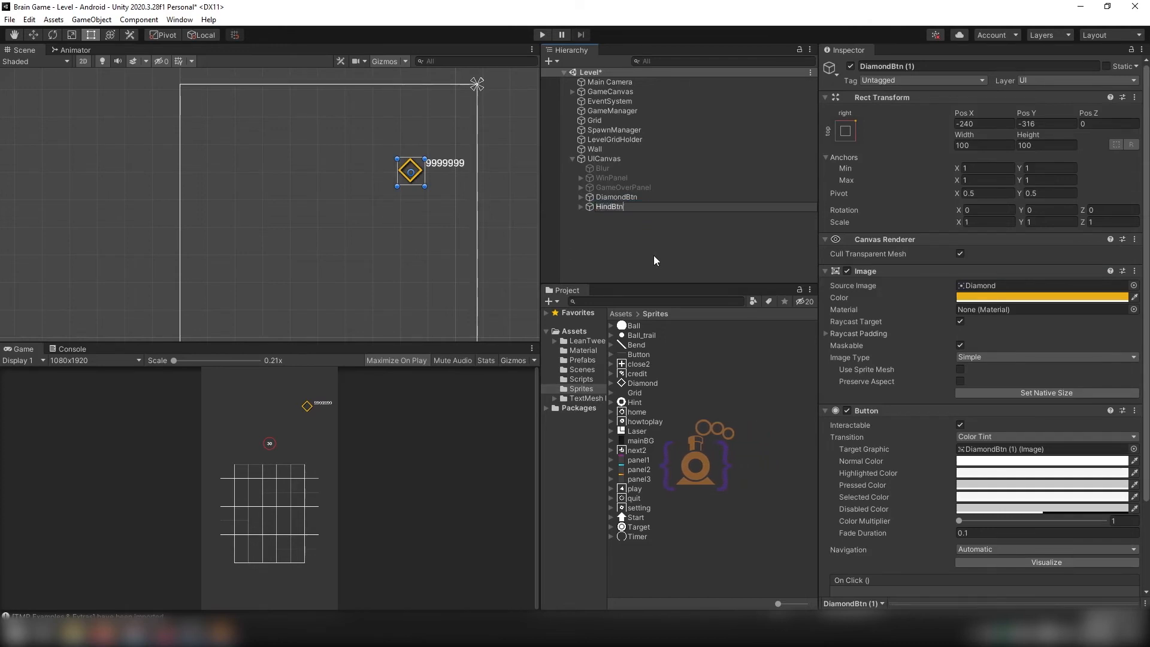
{"action": "key", "text": "Return"}
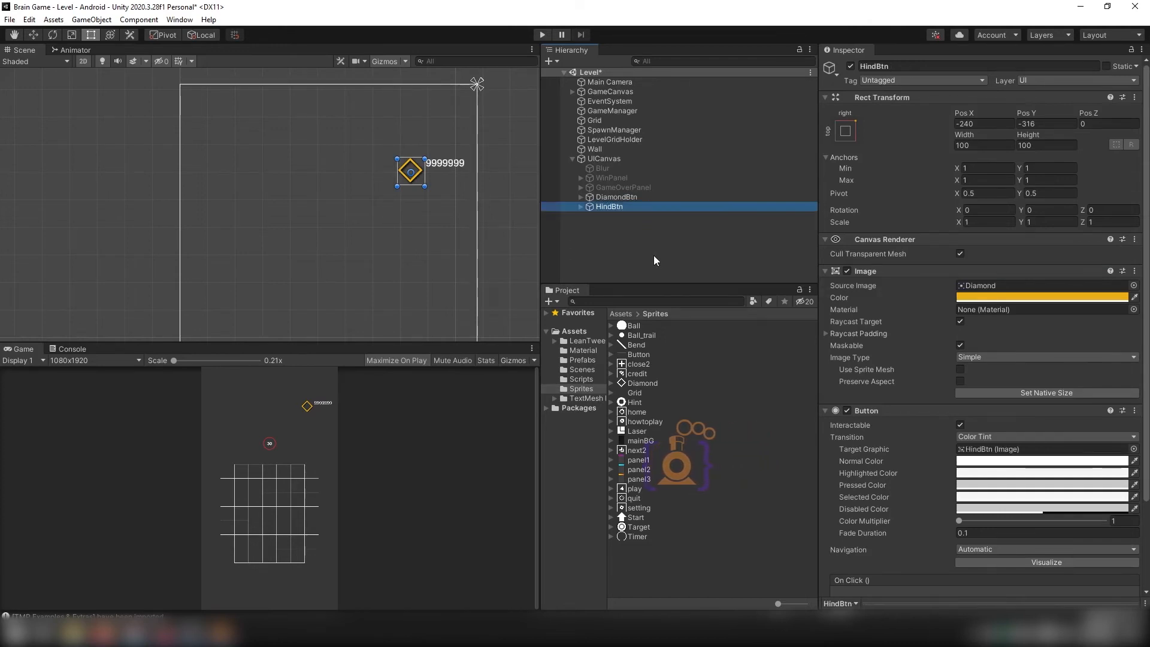
Rename the text object under HindBtn as TotalHintText
{"action": "left_click", "coordinate": [580, 206]}
{"action": "left_click", "coordinate": [620, 215]}
{"action": "left_click", "coordinate": [637, 216]}
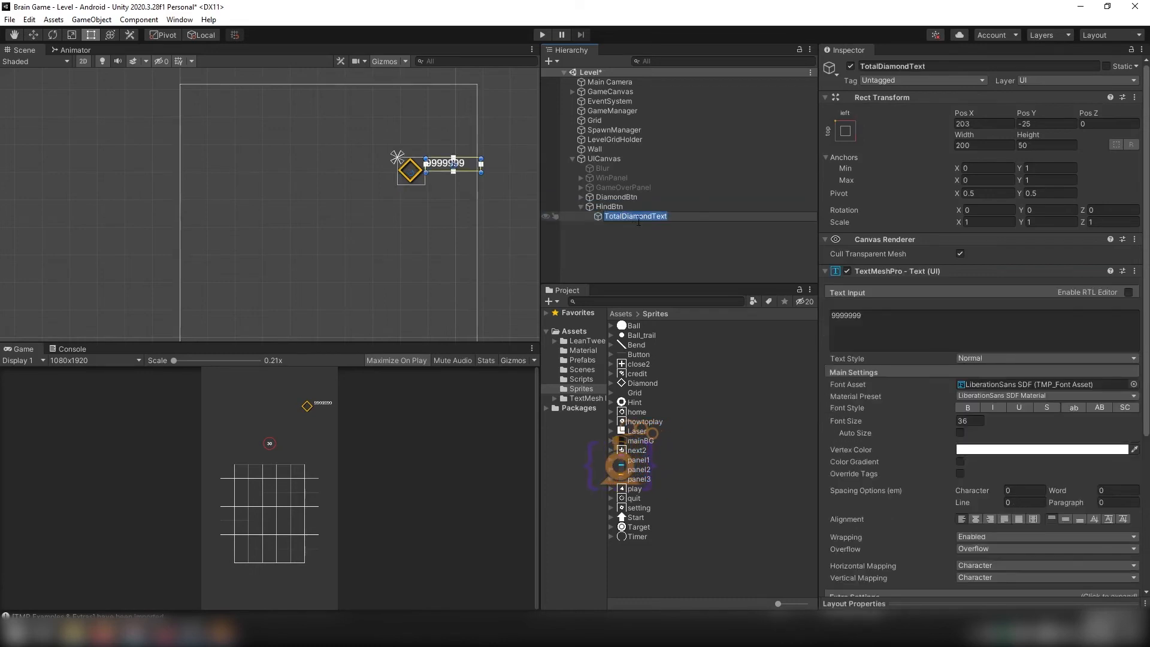
{"action": "left_click", "coordinate": [621, 217]}
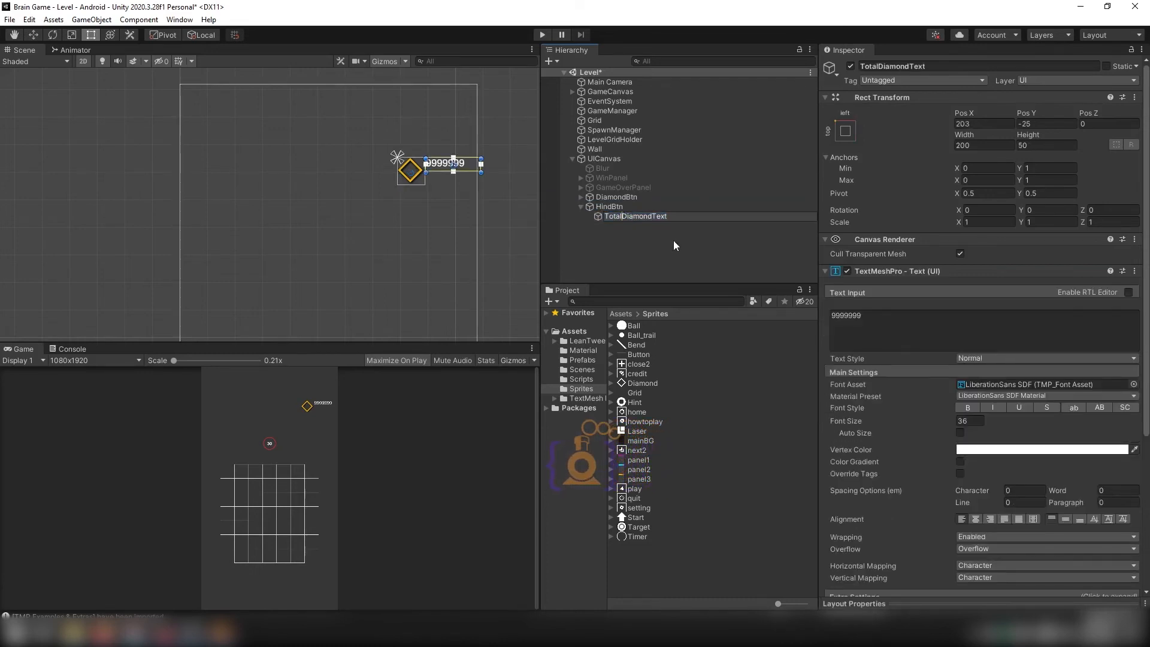
{"action": "key", "text": "Delete"}
{"action": "key", "text": "Delete"}
{"action": "key", "text": "Delete"}
{"action": "key", "text": "Delete"}
{"action": "key", "text": "Delete"}
{"action": "key", "text": "Delete"}
{"action": "key", "text": "Delete"}
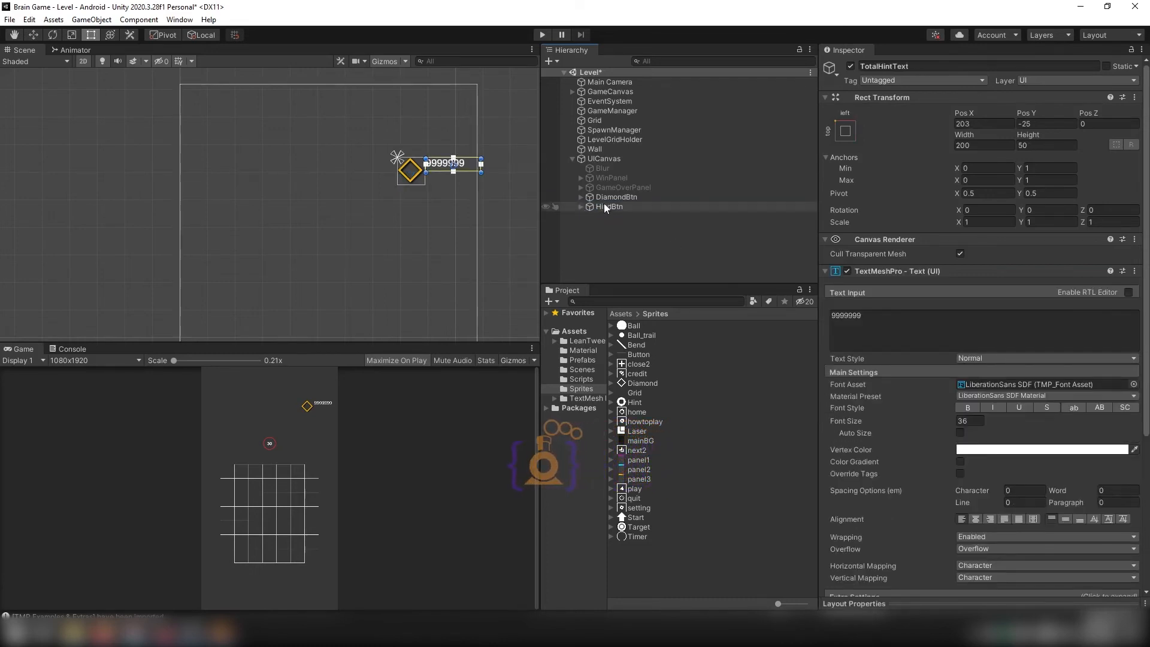
Duplicate HindBtn with its text, name the copy LeserBtn, and open its child text object's name for editing
{"action": "left_click", "coordinate": [604, 204]}
{"action": "key", "text": "ctrl+d"}
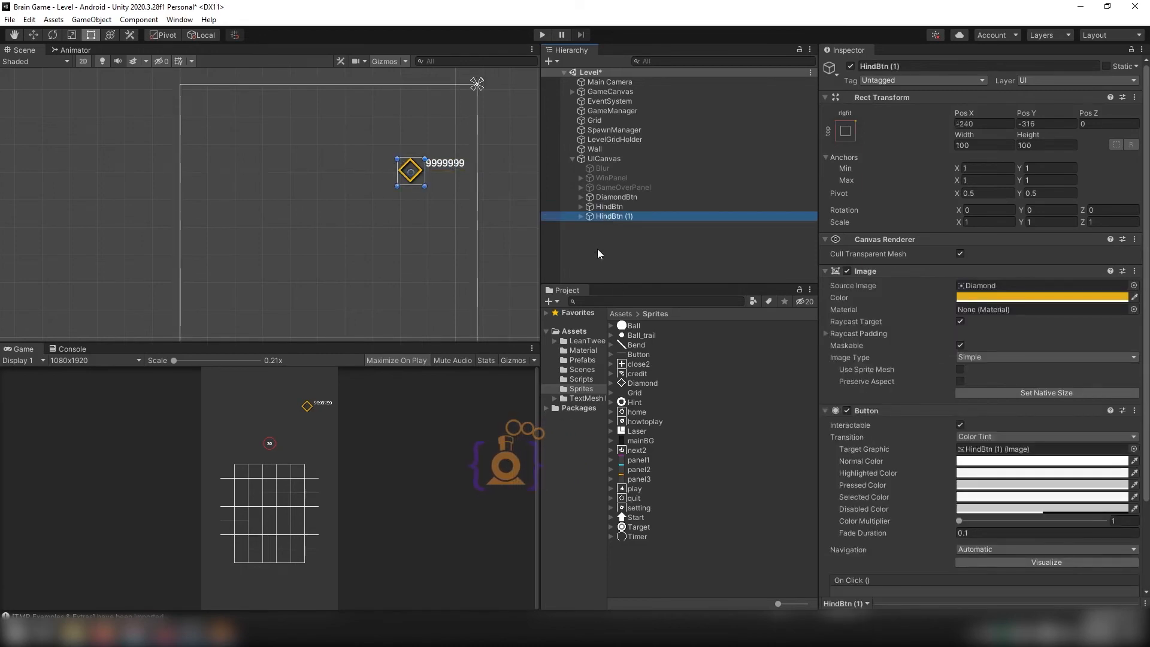
{"action": "left_click", "coordinate": [606, 216]}
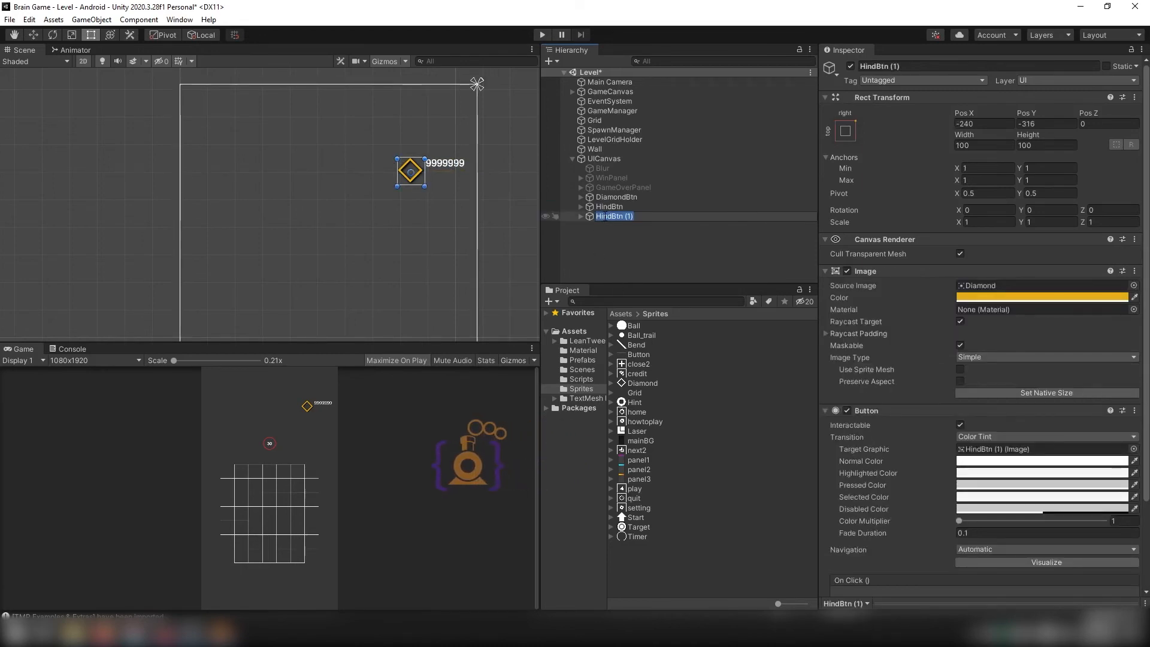
{"action": "type", "text": "Lase"}
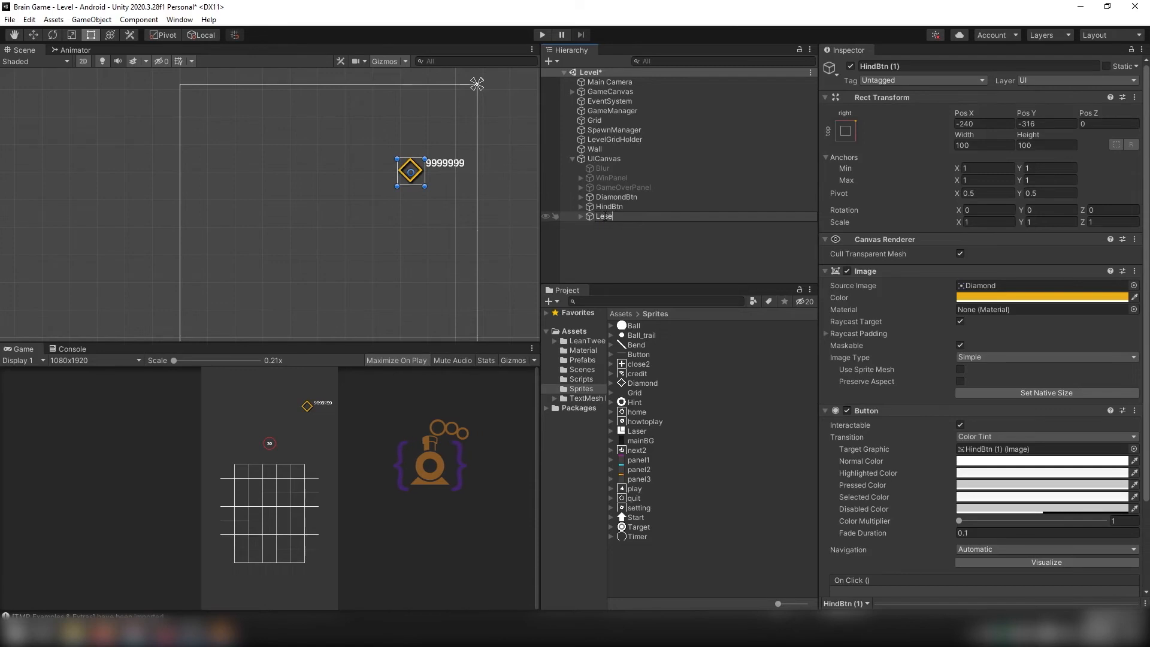
{"action": "type", "text": "rText"}
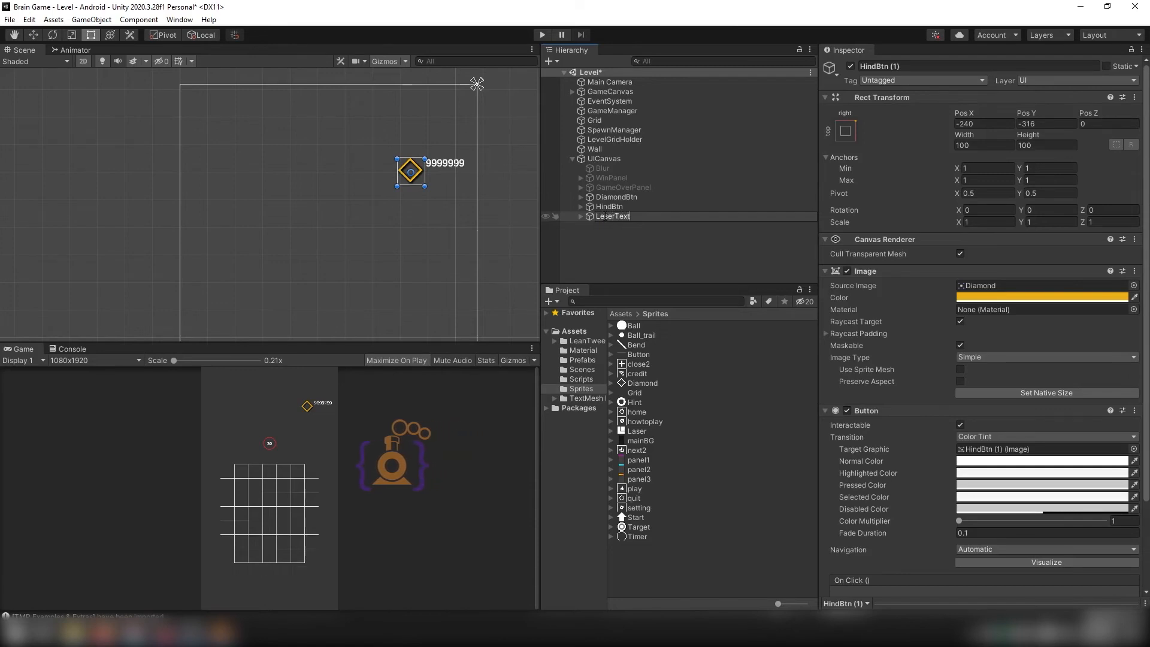
{"action": "key", "text": "BackSpace"}
{"action": "key", "text": "BackSpace"}
{"action": "key", "text": "BackSpace"}
{"action": "key", "text": "BackSpace"}
{"action": "type", "text": "Btn"}
{"action": "key", "text": "Return"}
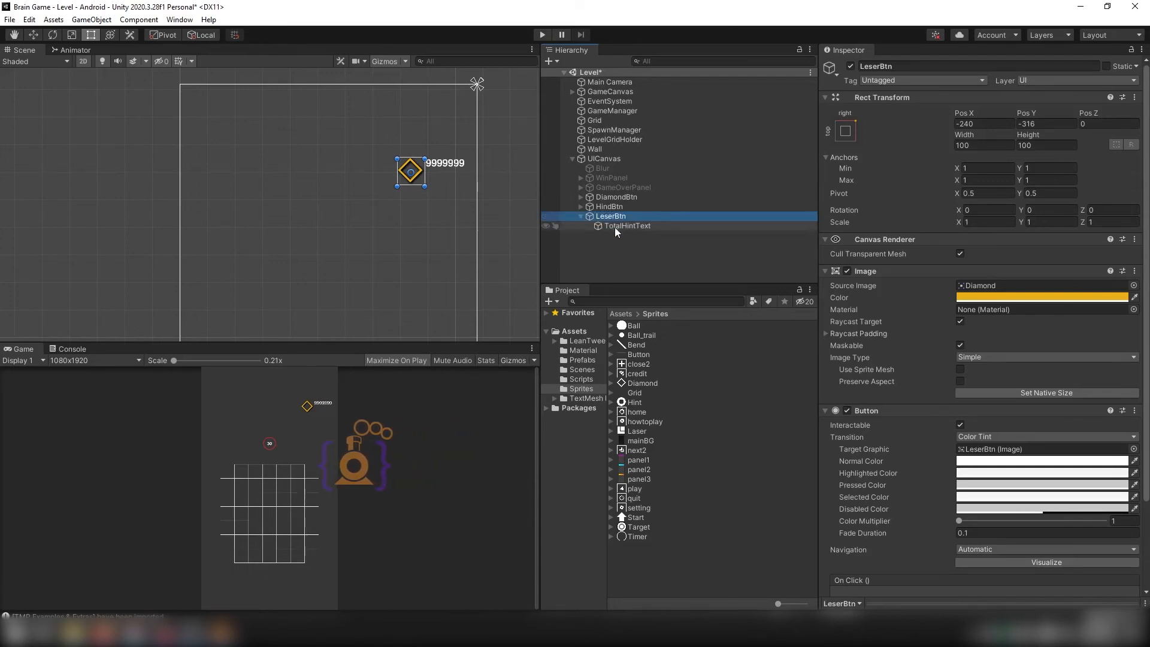
{"action": "left_click", "coordinate": [632, 226]}
{"action": "left_click", "coordinate": [632, 226]}
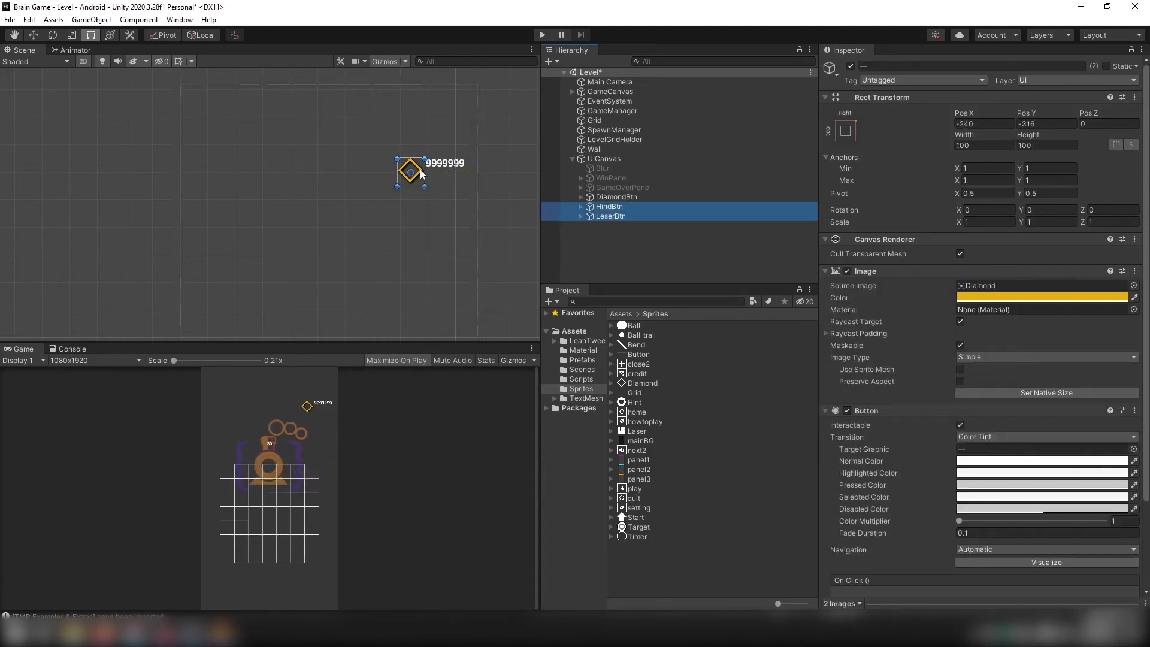
Stack HindBtn and LeserBtn below DiamondBtn, at about Y -427 and Y -541, keeping X at -240
{"action": "left_click_drag", "start_coordinate": [419, 172], "coordinate": [418, 235]}
{"action": "left_click", "coordinate": [613, 231]}
{"action": "left_click", "coordinate": [599, 217]}
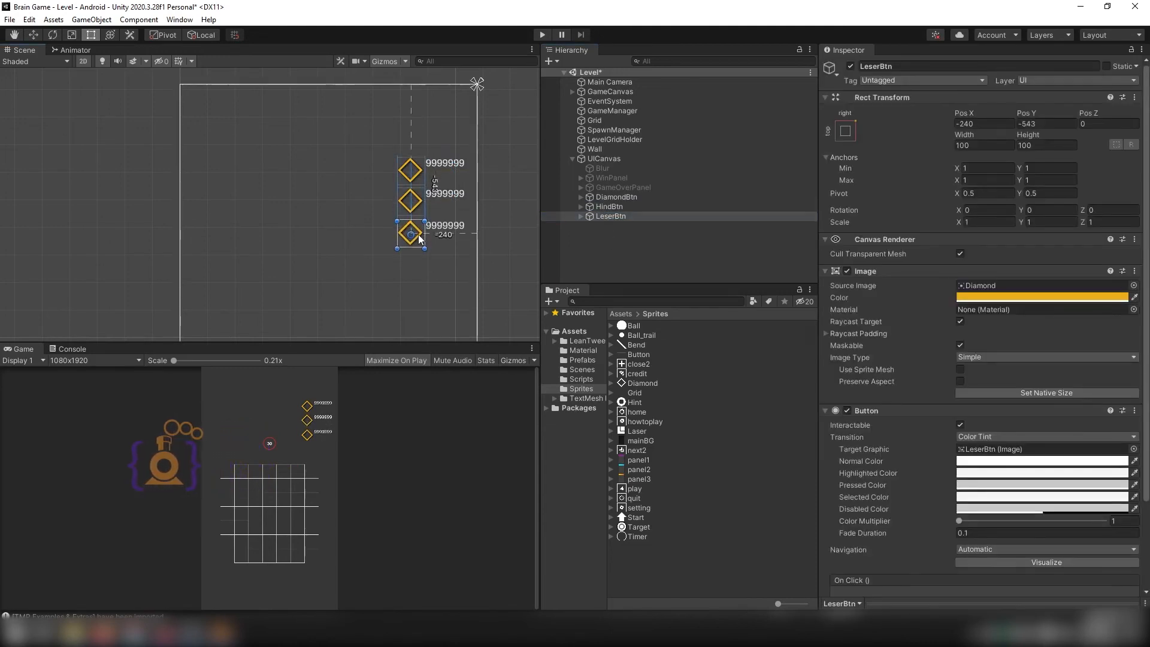
Change HindBtn's image color to light blue, about 1BBEF3
{"action": "left_click", "coordinate": [630, 206]}
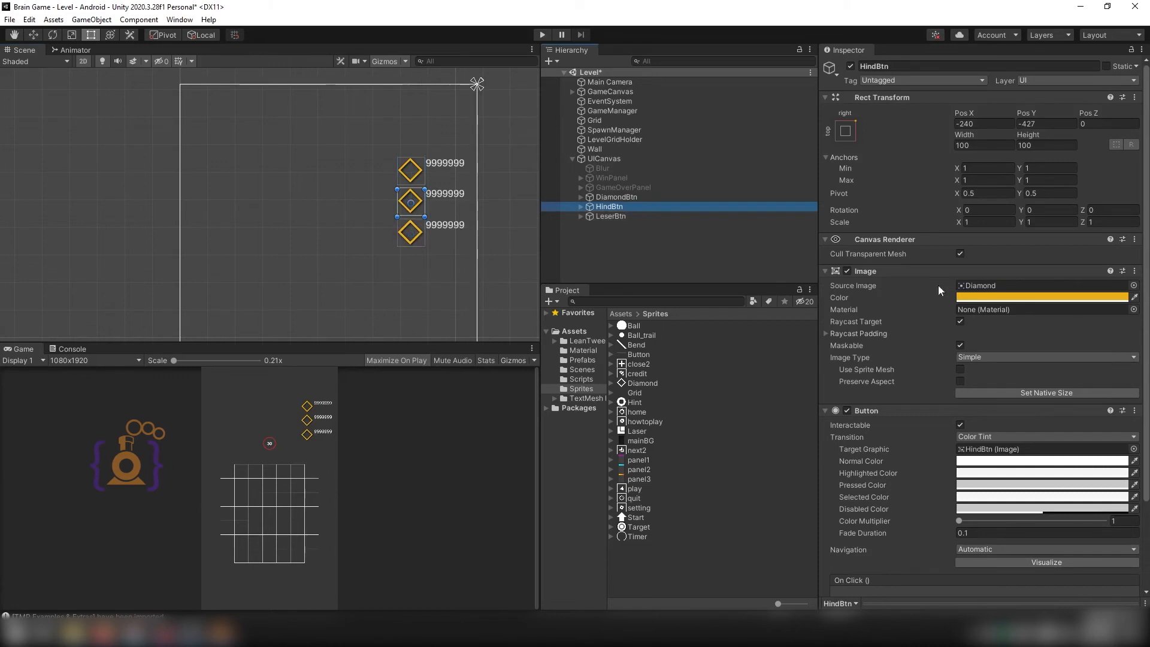
{"action": "left_click", "coordinate": [1081, 298]}
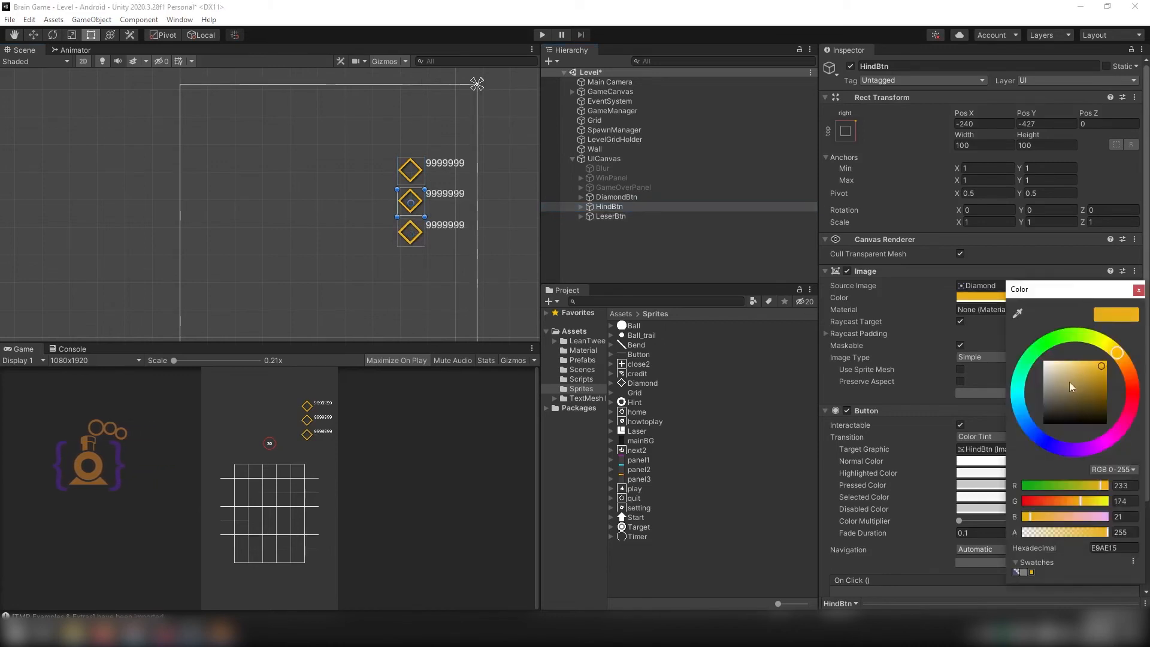
{"action": "left_click_drag", "start_coordinate": [1101, 366], "coordinate": [1103, 368]}
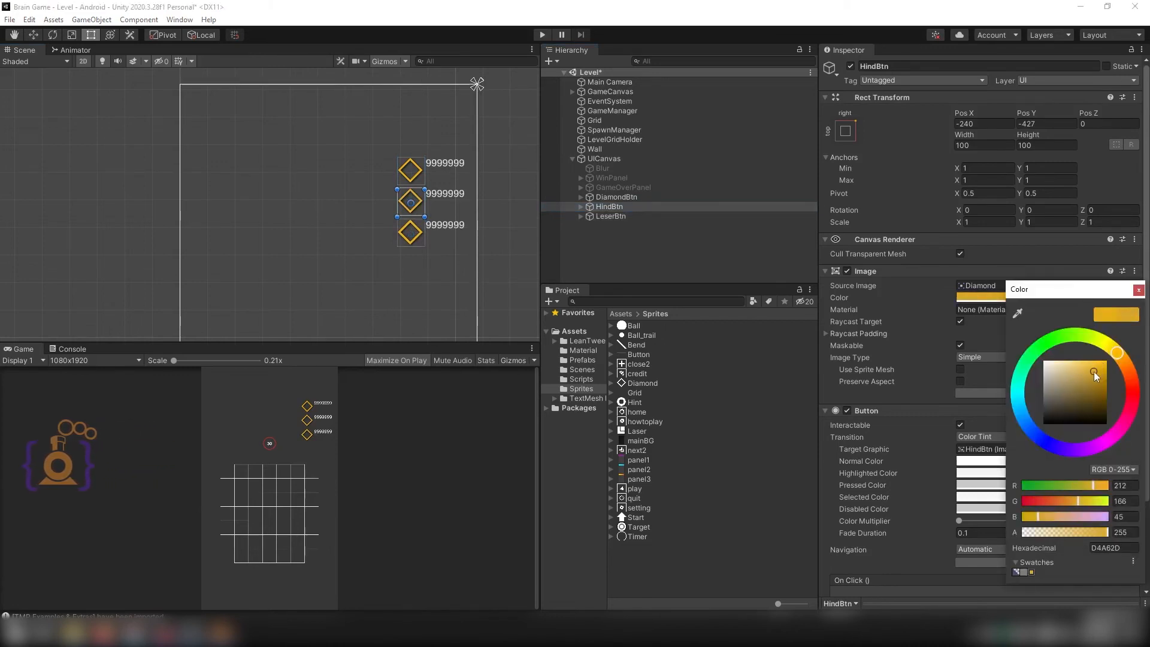
{"action": "left_click", "coordinate": [1017, 411]}
{"action": "left_click", "coordinate": [1098, 367]}
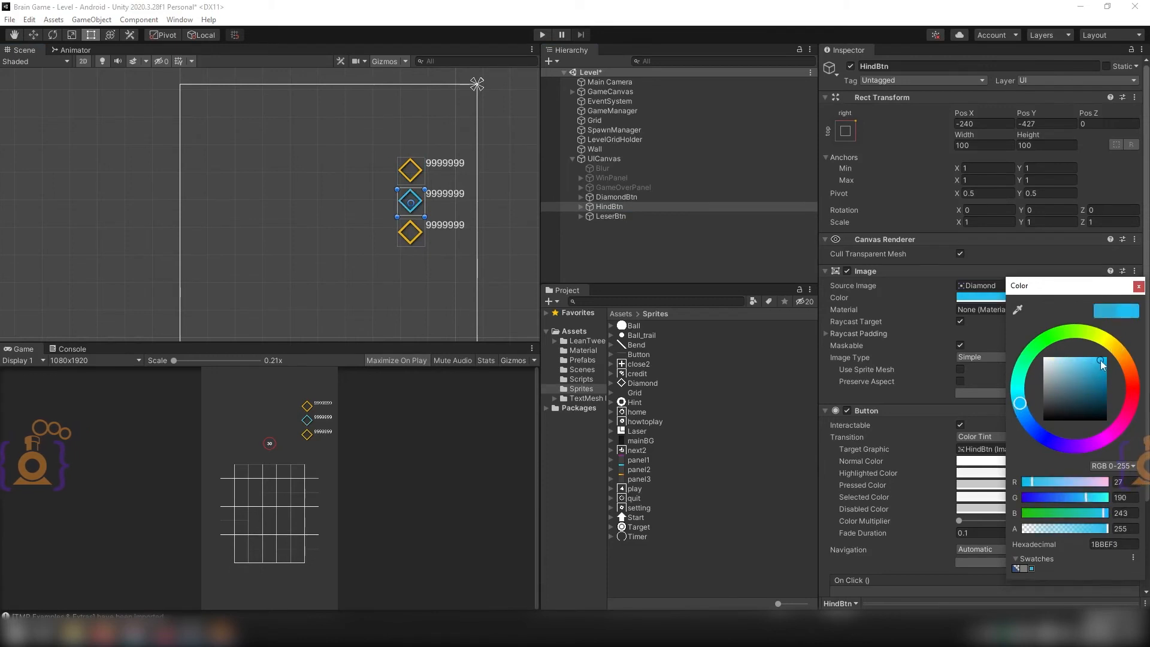
{"action": "left_click", "coordinate": [1138, 290]}
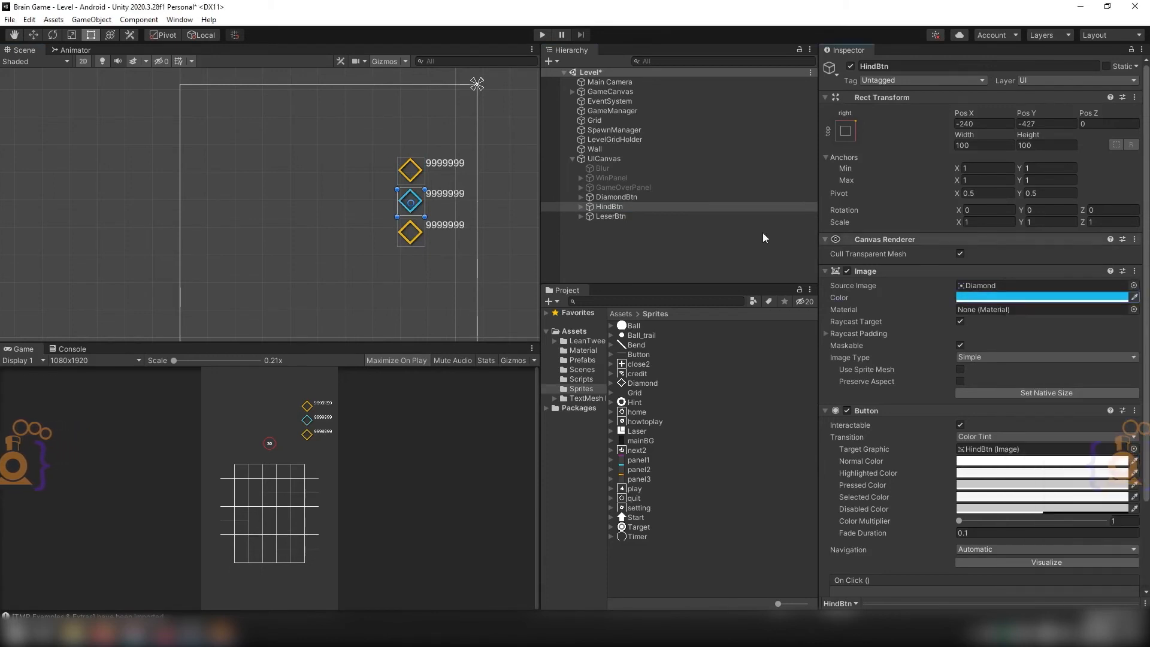
Change LeserBtn's image color to a bright magenta pink
{"action": "left_click", "coordinate": [612, 216]}
{"action": "left_click", "coordinate": [1047, 297]}
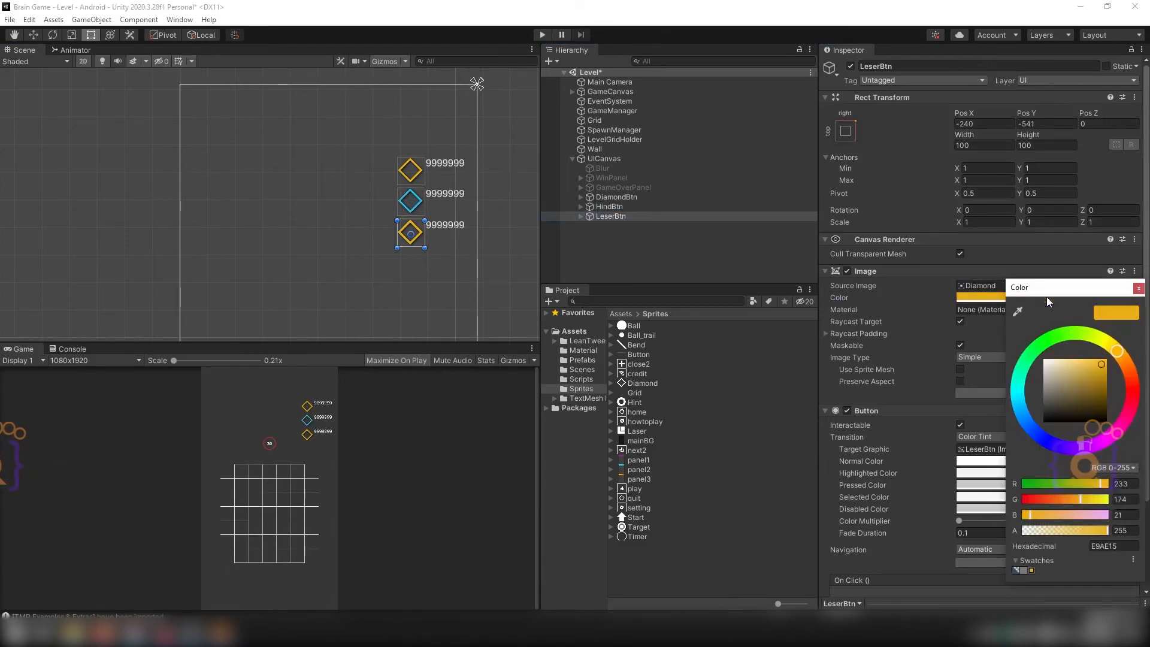
{"action": "left_click", "coordinate": [1099, 444]}
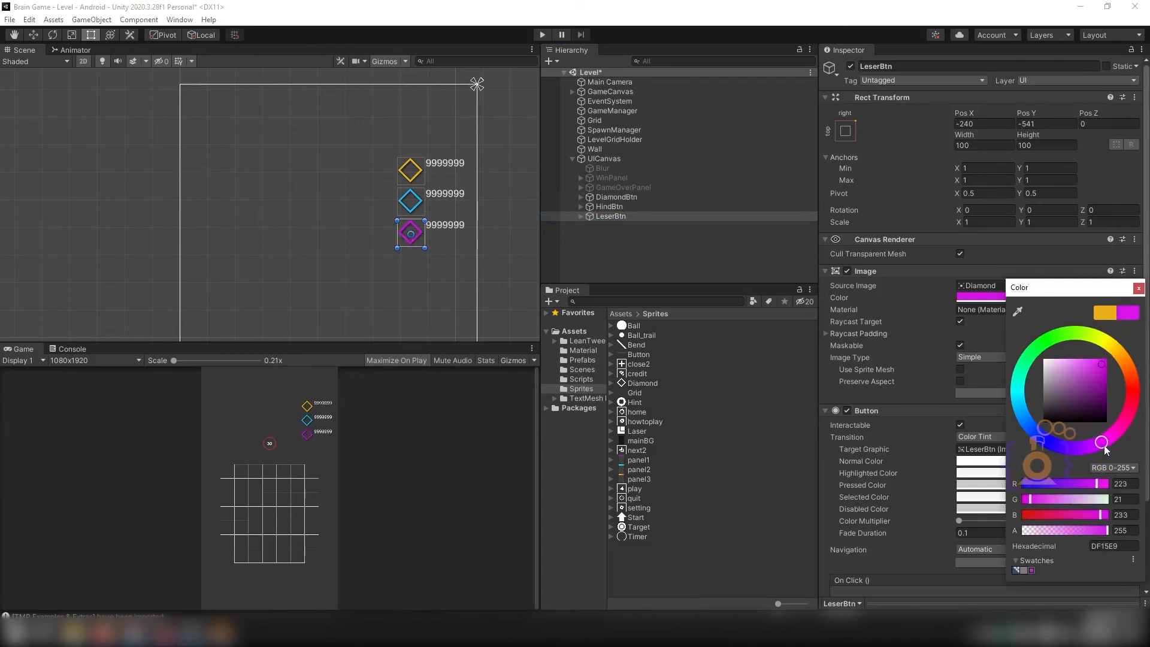
{"action": "left_click", "coordinate": [1104, 445]}
{"action": "left_click", "coordinate": [1090, 361]}
{"action": "left_click", "coordinate": [1139, 288]}
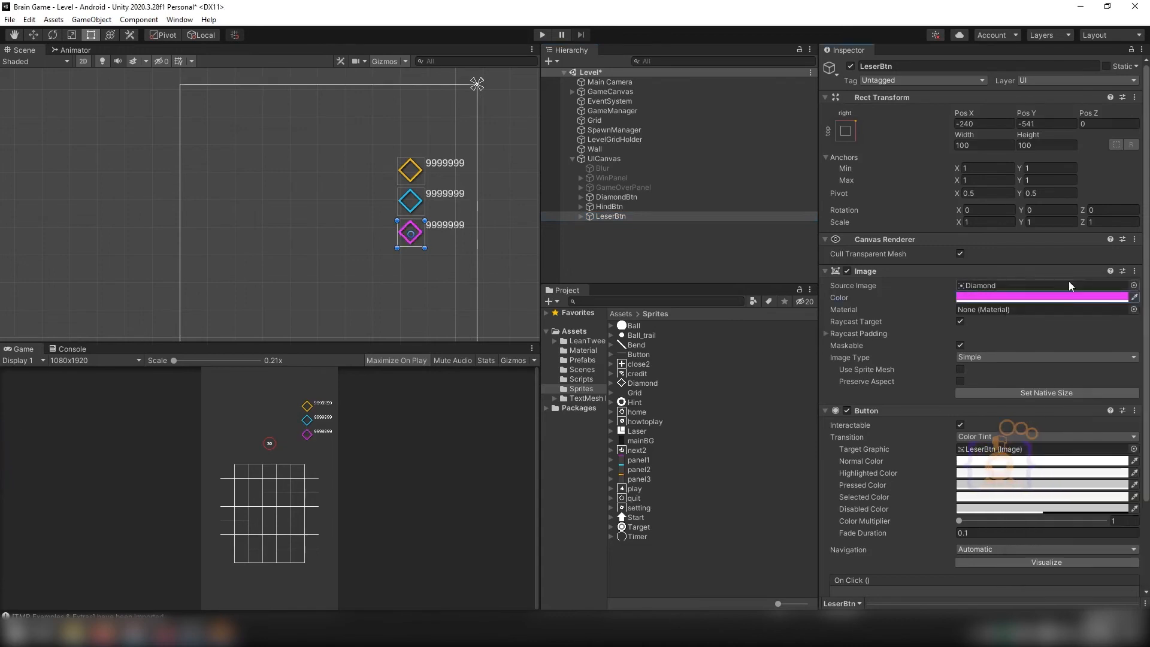
Assign the Laser sprite as LeserBtn's source image
{"action": "left_click", "coordinate": [1134, 286]}
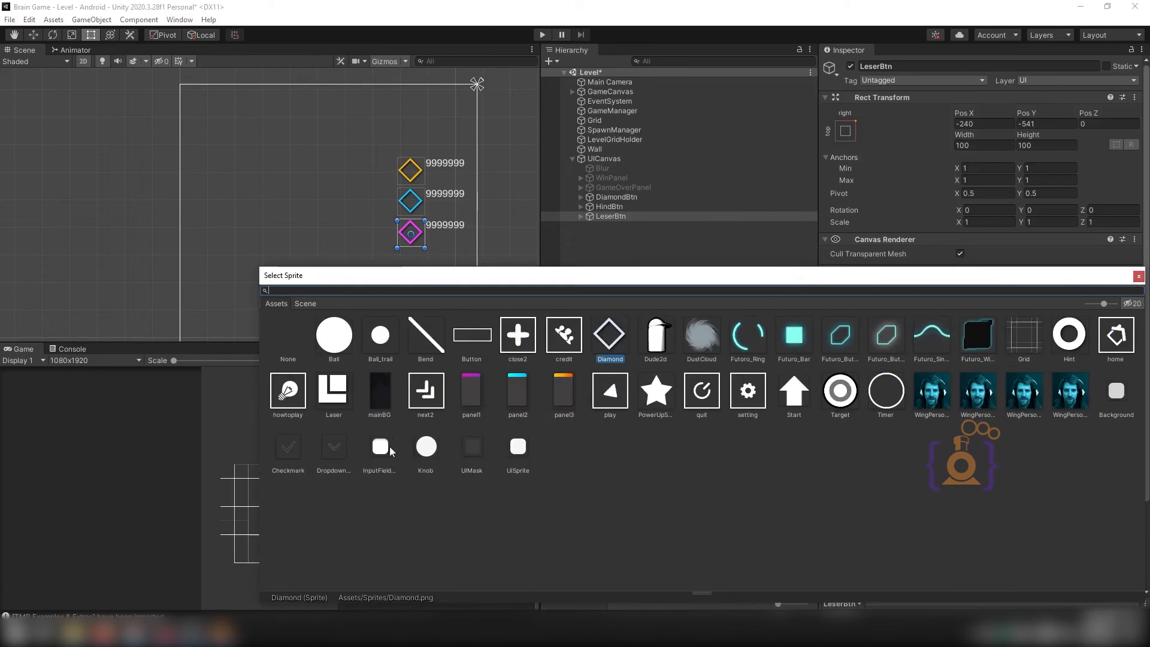
{"action": "left_click", "coordinate": [336, 392]}
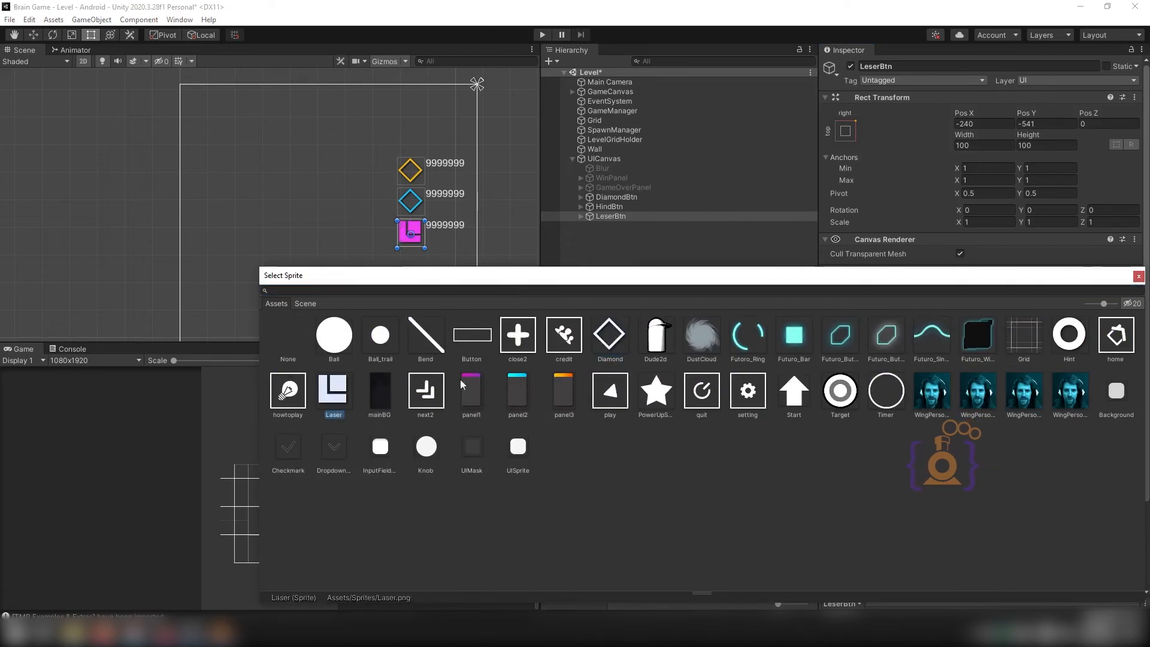
{"action": "left_click", "coordinate": [1139, 276]}
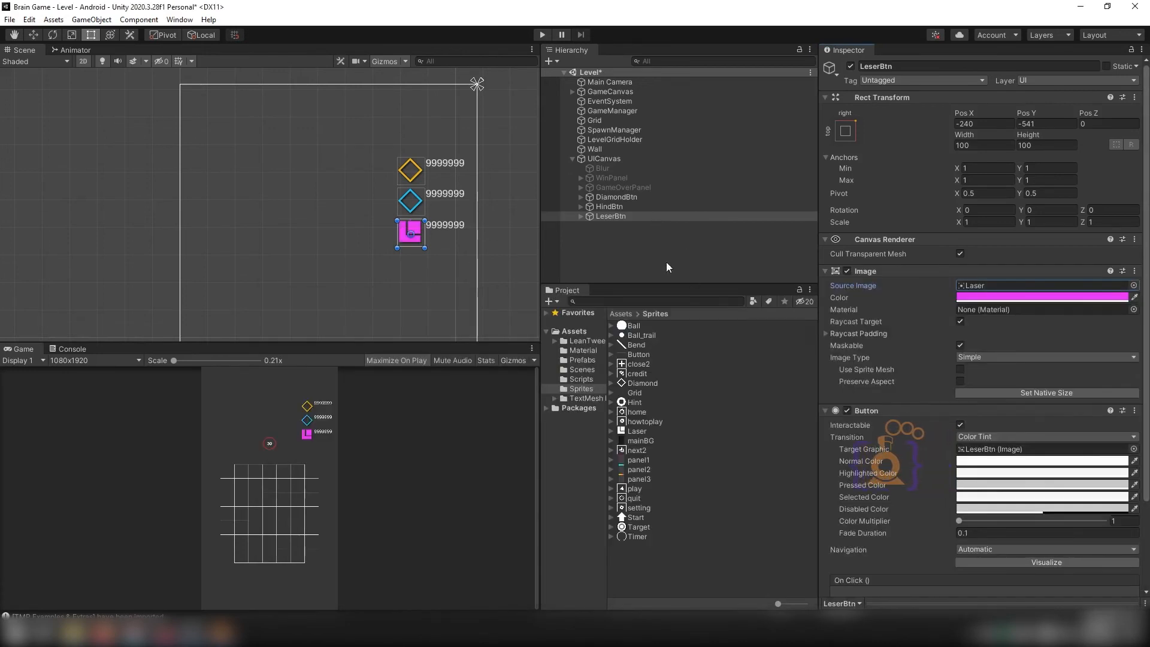
Assign the Hint sprite as HindBtn's source image and clear the selection
{"action": "left_click", "coordinate": [617, 207]}
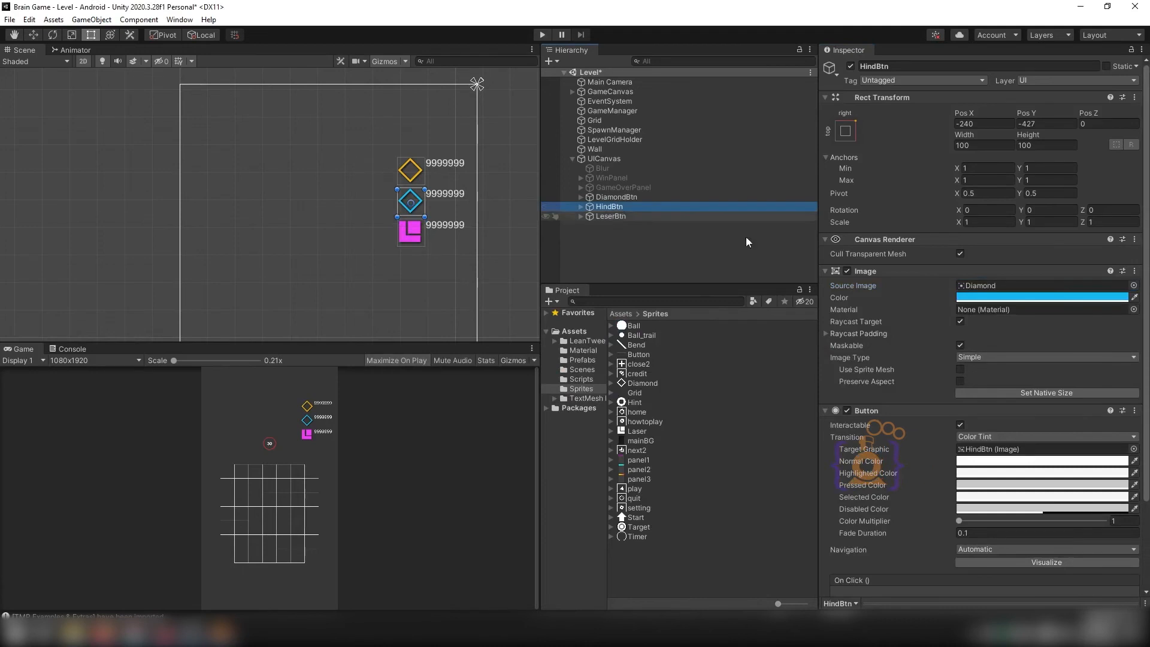
{"action": "left_click", "coordinate": [1133, 285]}
{"action": "left_click", "coordinate": [1069, 334]}
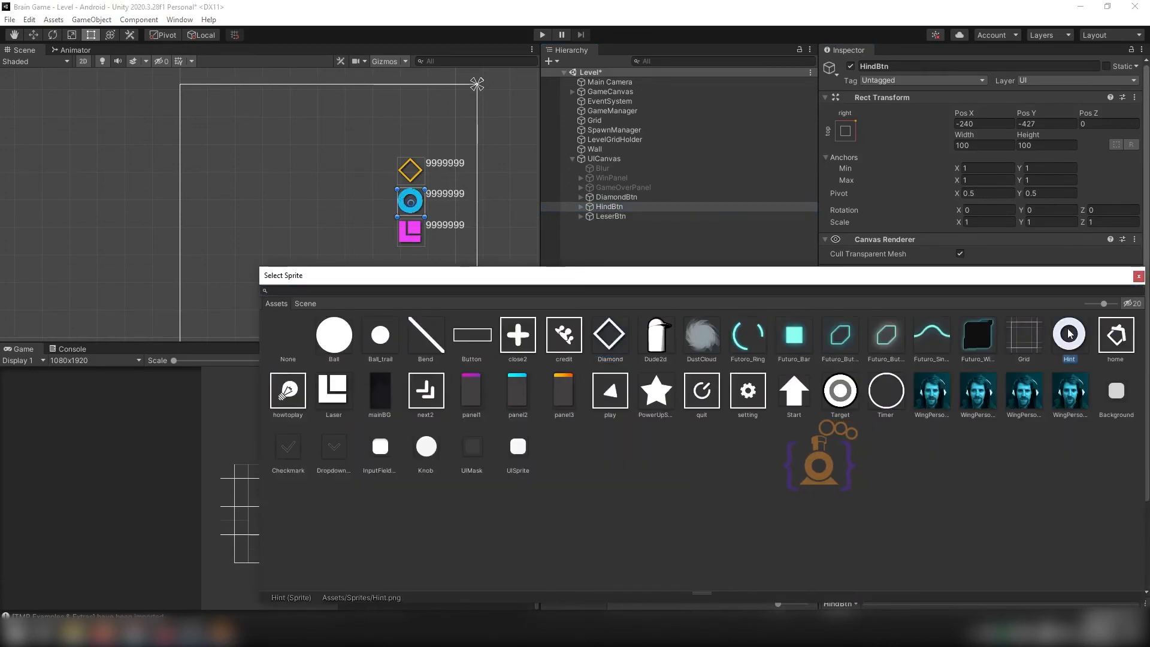
{"action": "left_click", "coordinate": [1139, 276]}
{"action": "left_click", "coordinate": [586, 245]}
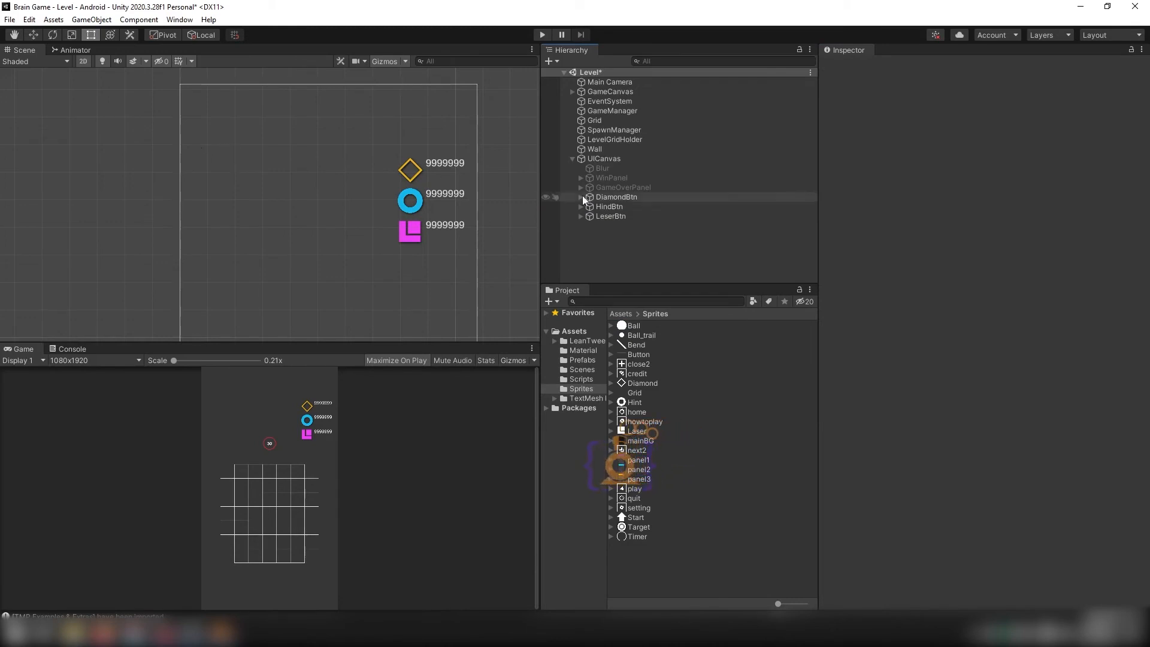
Add a UI Image under UICanvas, anchor it to the top left, and place it at about X 116, Y -327
{"action": "right_click", "coordinate": [595, 157]}
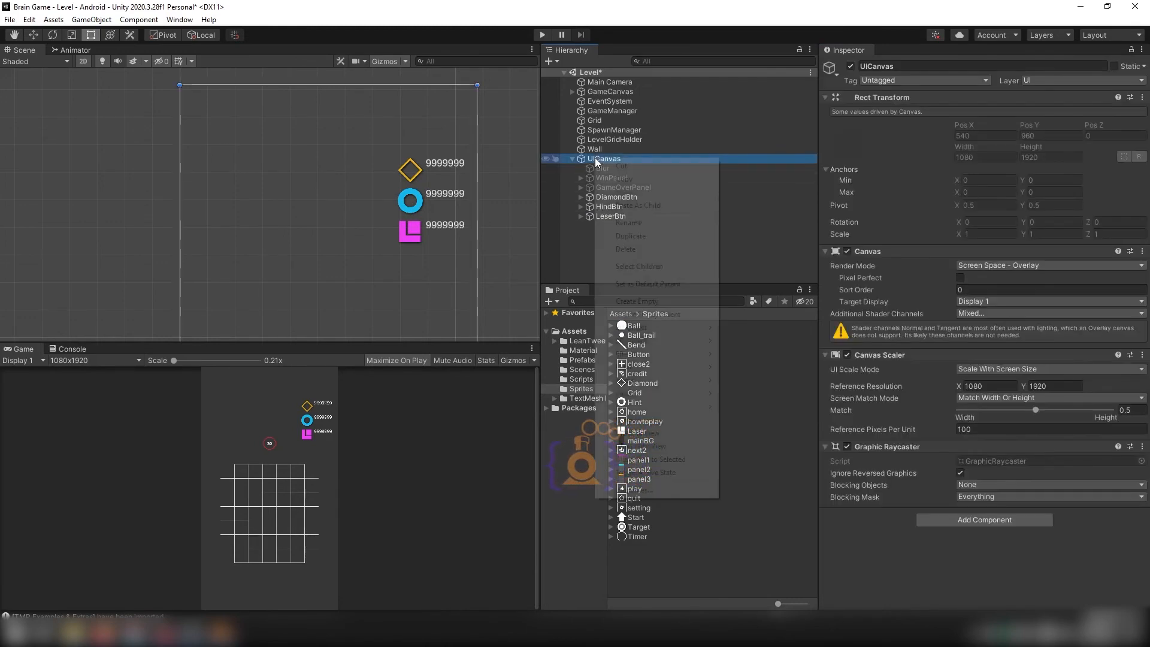
{"action": "mouse_move", "coordinate": [656, 409]}
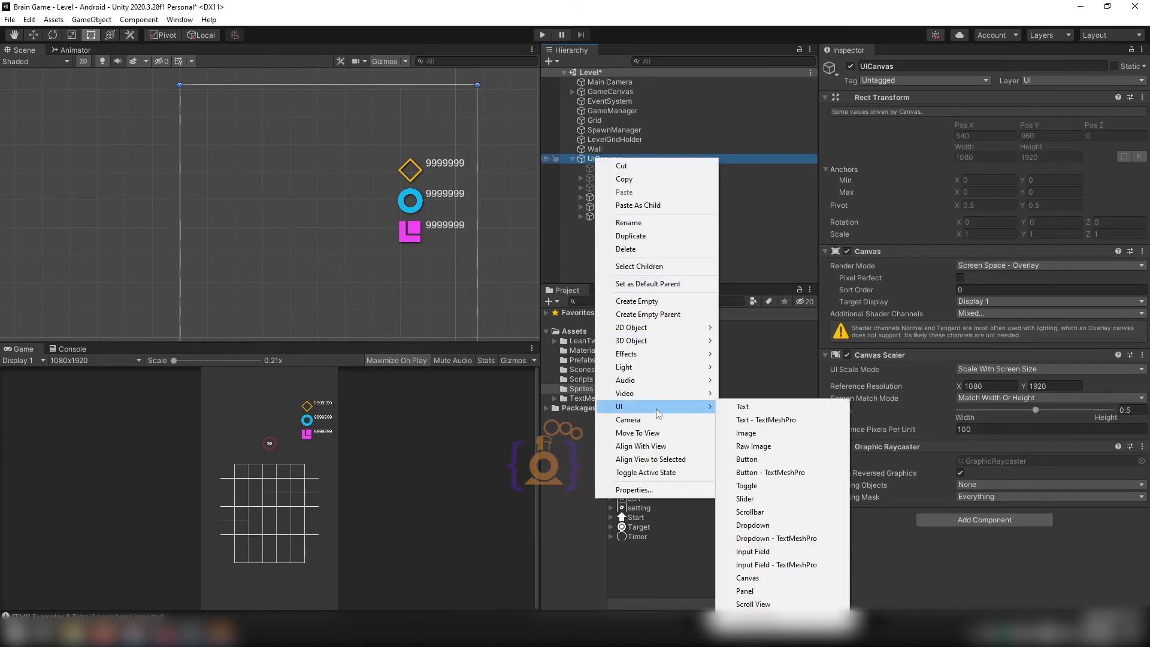
{"action": "left_click", "coordinate": [757, 436]}
{"action": "left_click", "coordinate": [845, 131]}
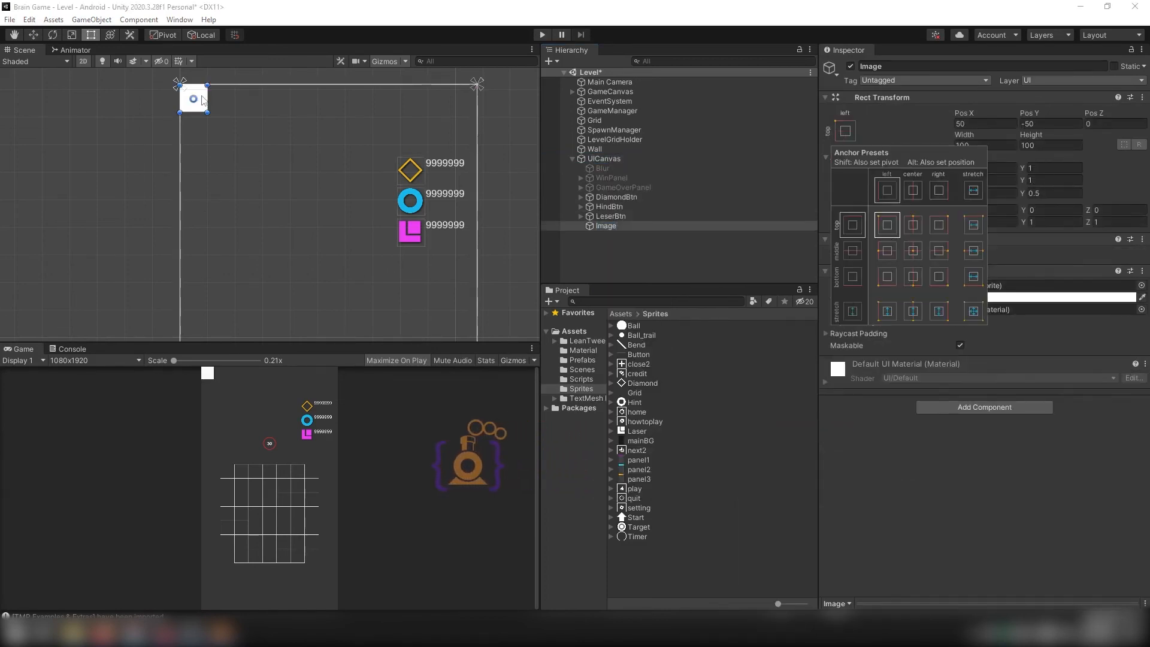
{"action": "left_click_drag", "start_coordinate": [207, 99], "coordinate": [223, 175]}
Set the new image's width and height to 50 and rename it DiamondImage
{"action": "left_click", "coordinate": [996, 144]}
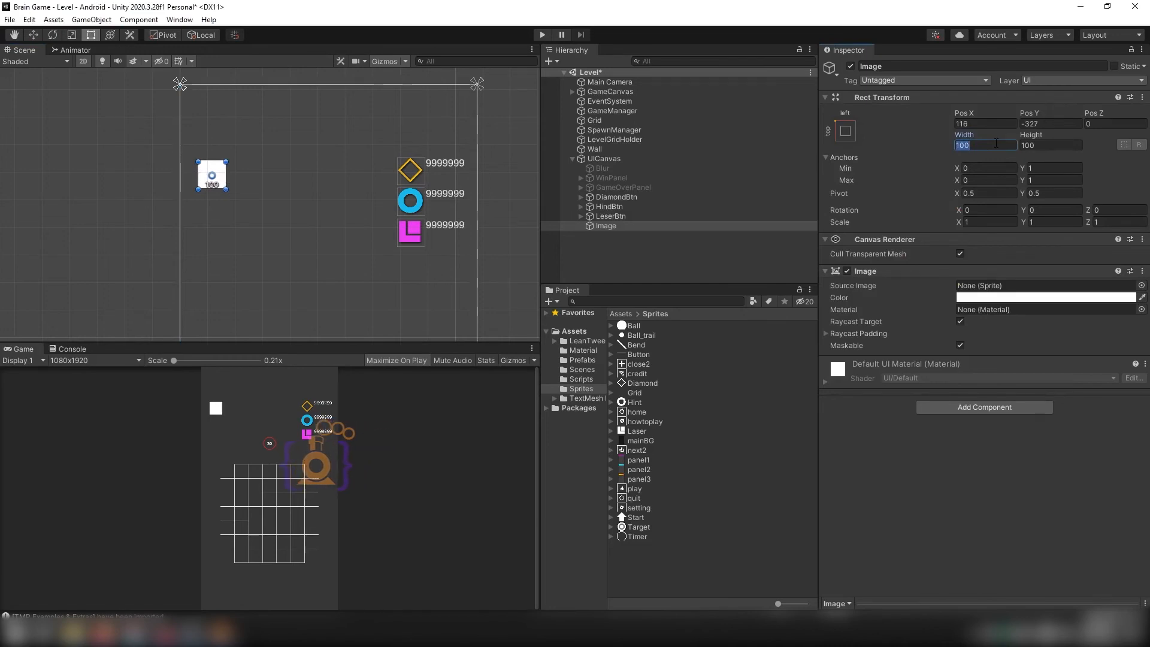
{"action": "type", "text": "50"}
{"action": "key", "text": "Tab"}
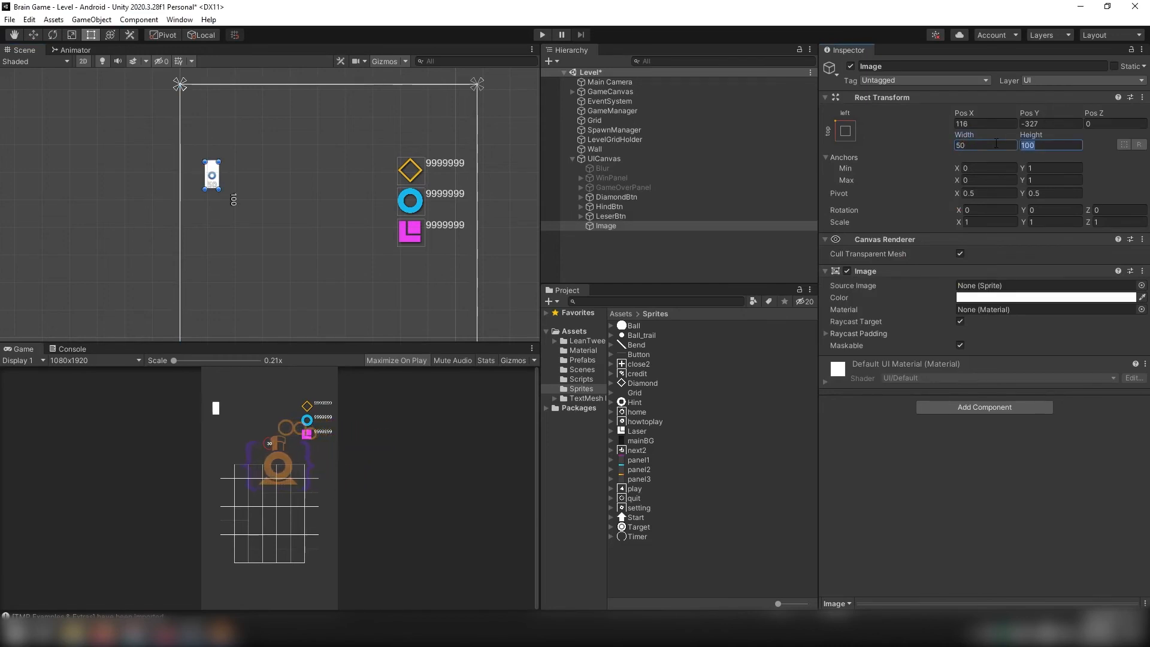
{"action": "type", "text": "50"}
{"action": "key", "text": "Return"}
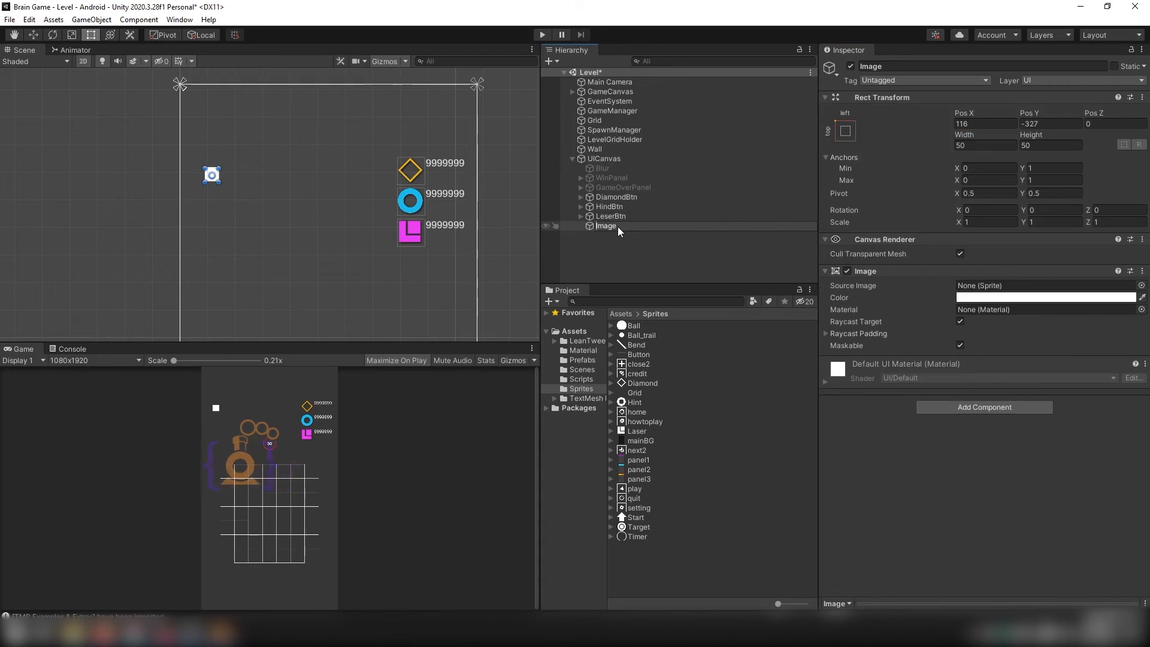
{"action": "key", "text": "Return"}
Give DiamondImage the Diamond sprite and the yellow-orange color sampled from DiamondBtn (E9AE15)
{"action": "left_click", "coordinate": [1142, 286]}
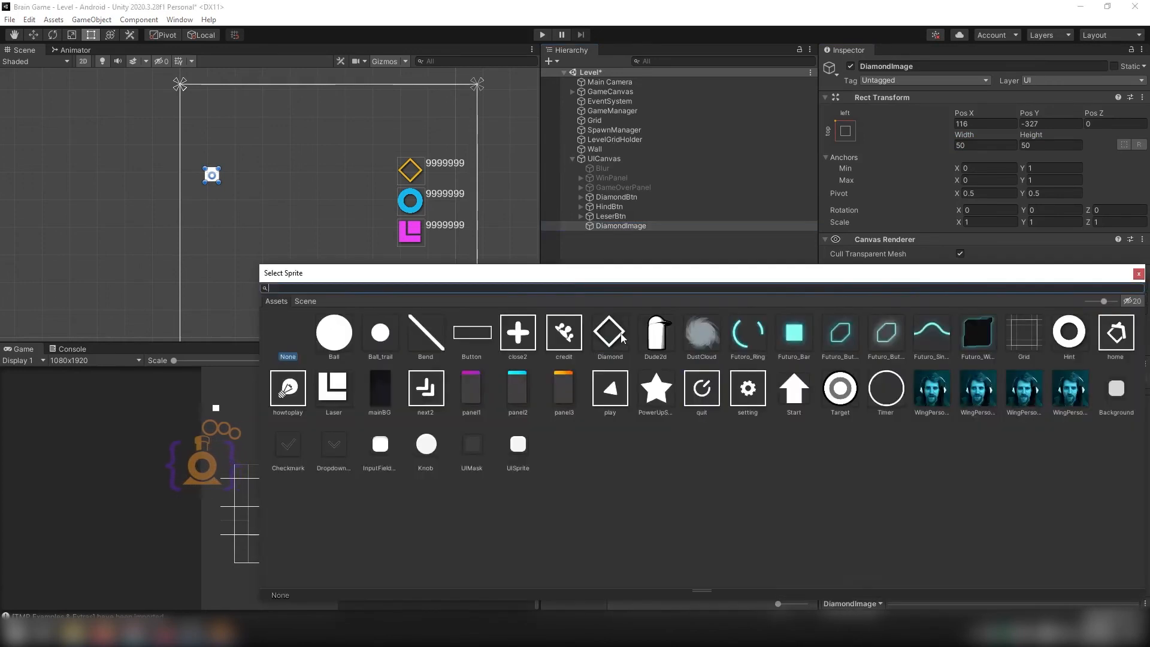
{"action": "left_click", "coordinate": [609, 332]}
{"action": "left_click", "coordinate": [1138, 274]}
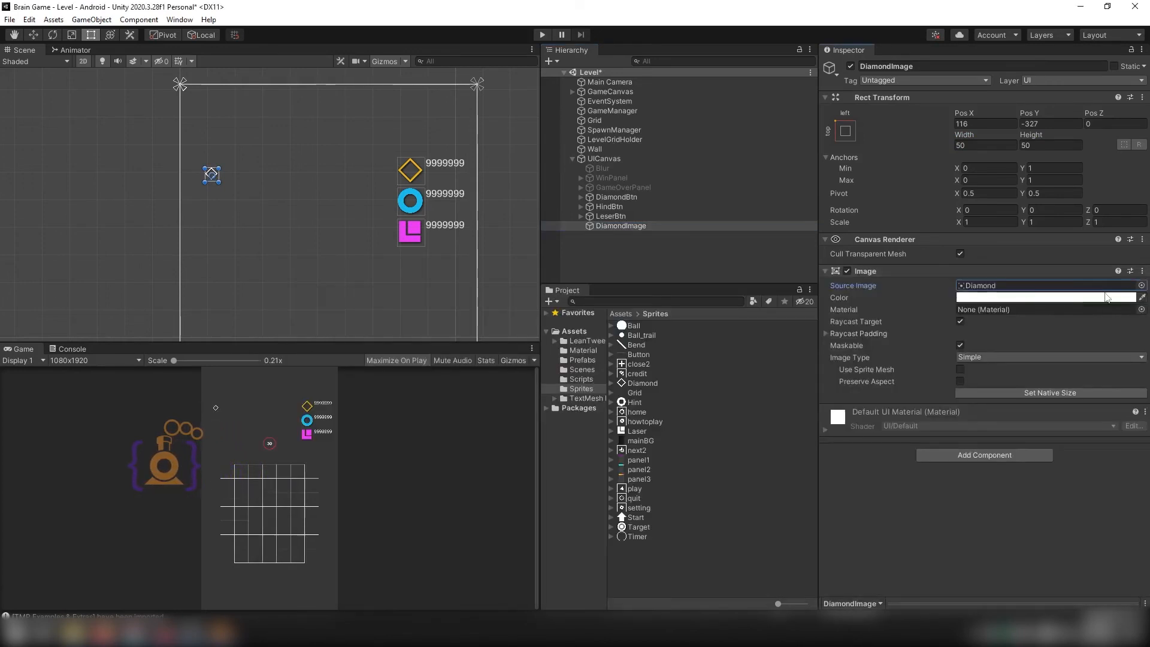
{"action": "left_click", "coordinate": [980, 297]}
{"action": "left_click", "coordinate": [1017, 313]}
{"action": "left_click", "coordinate": [413, 166]}
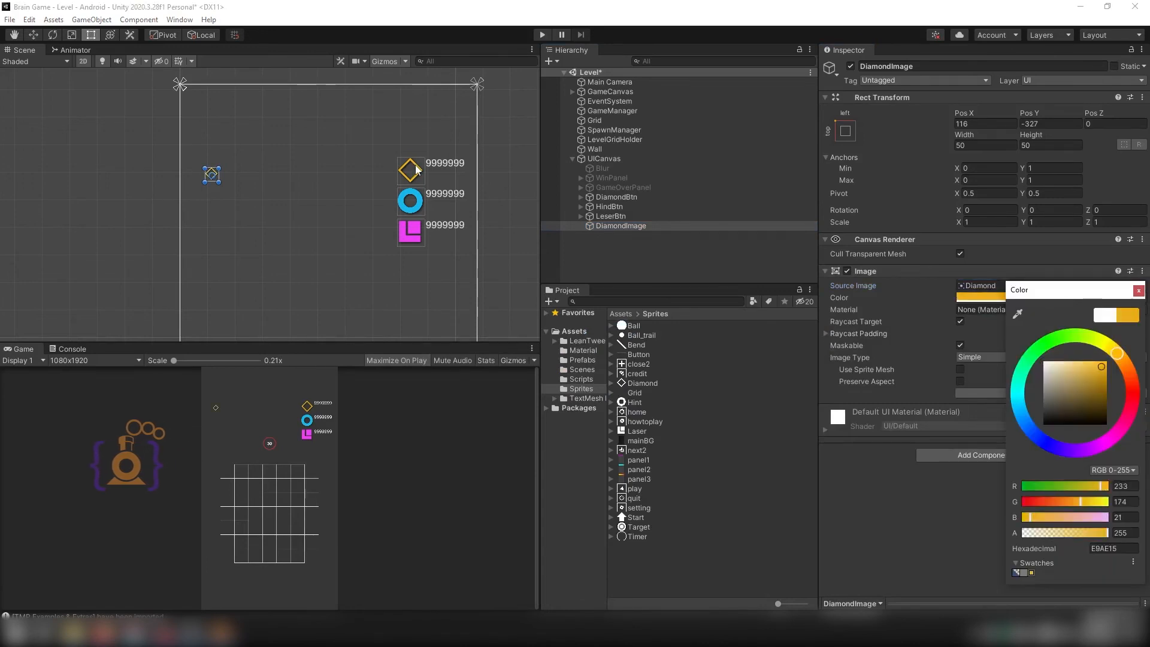
{"action": "left_click", "coordinate": [1139, 291]}
Add a TextMeshPro text as a child of DiamondImage and name it Diamond
{"action": "right_click", "coordinate": [599, 220]}
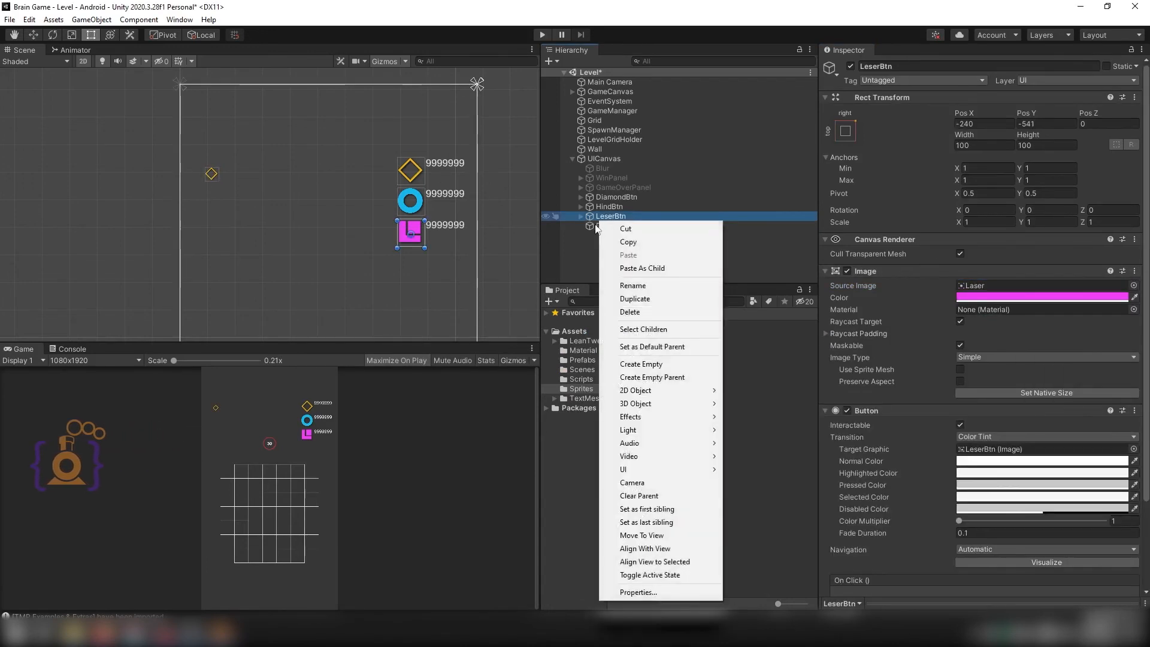
{"action": "right_click", "coordinate": [595, 225]}
{"action": "mouse_move", "coordinate": [659, 472]}
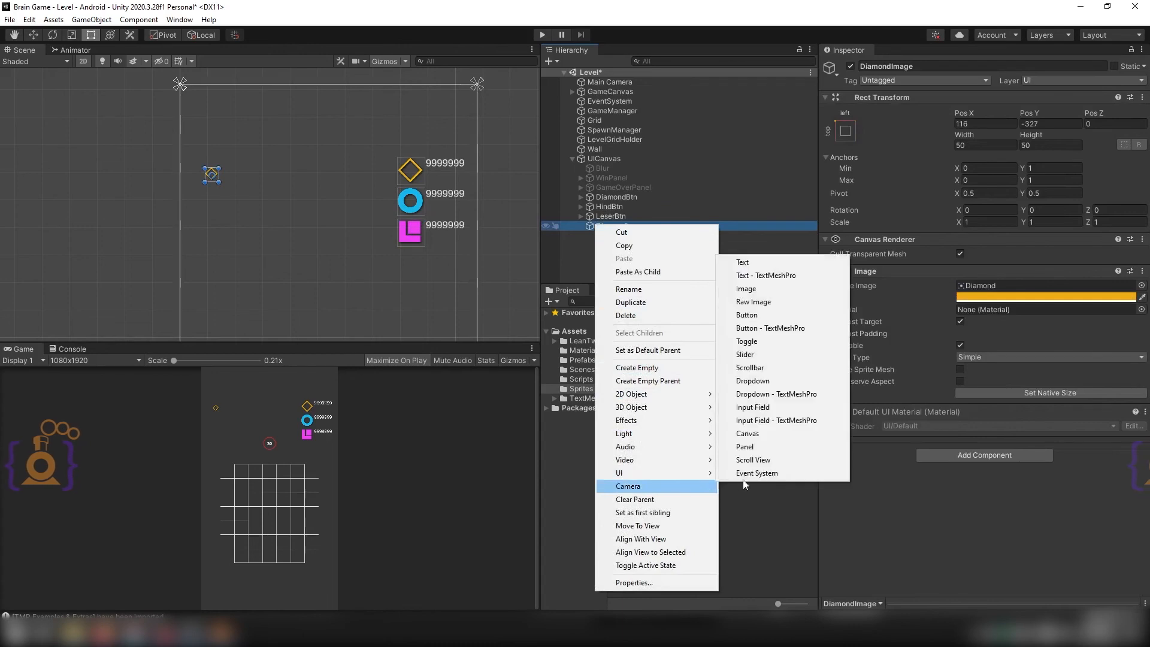
{"action": "left_click", "coordinate": [770, 276]}
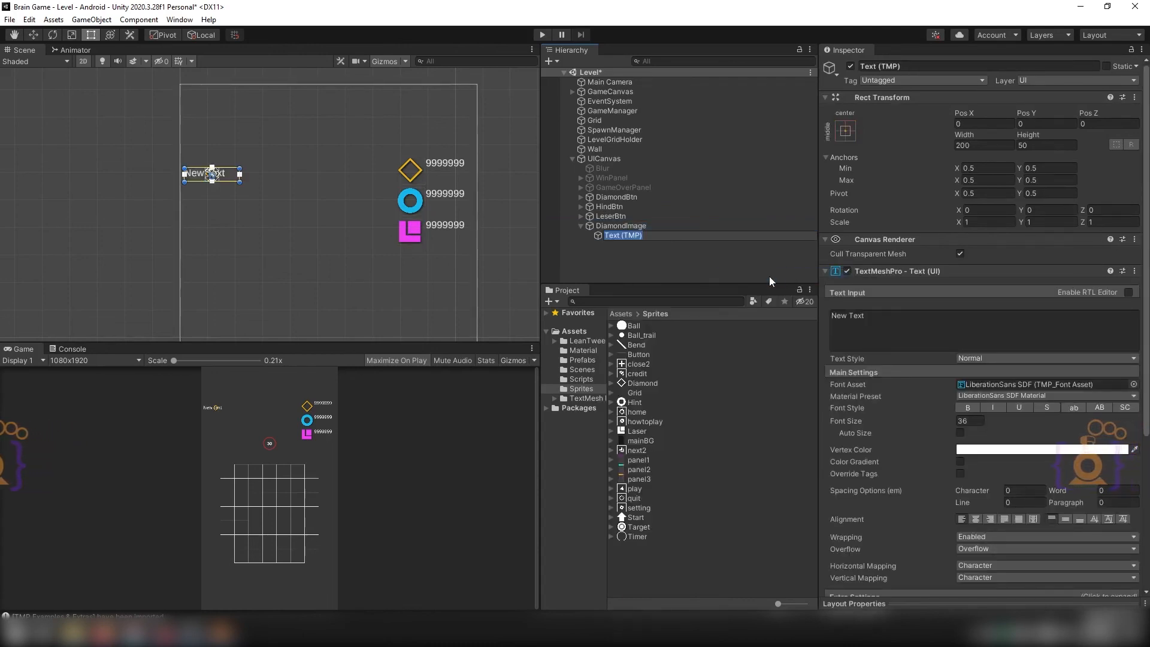
{"action": "type", "text": "Diamond"}
{"action": "key", "text": "Return"}
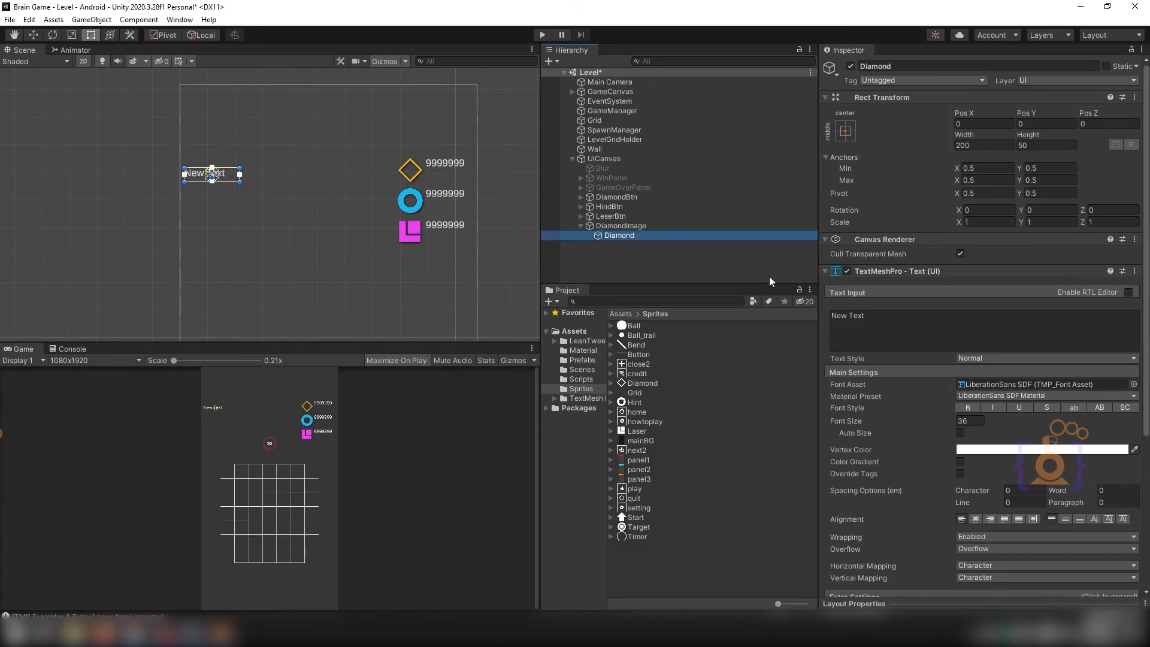
Change the Diamond text object's content to Diamond
{"action": "left_click", "coordinate": [876, 319]}
{"action": "key", "text": "ctrl+a"}
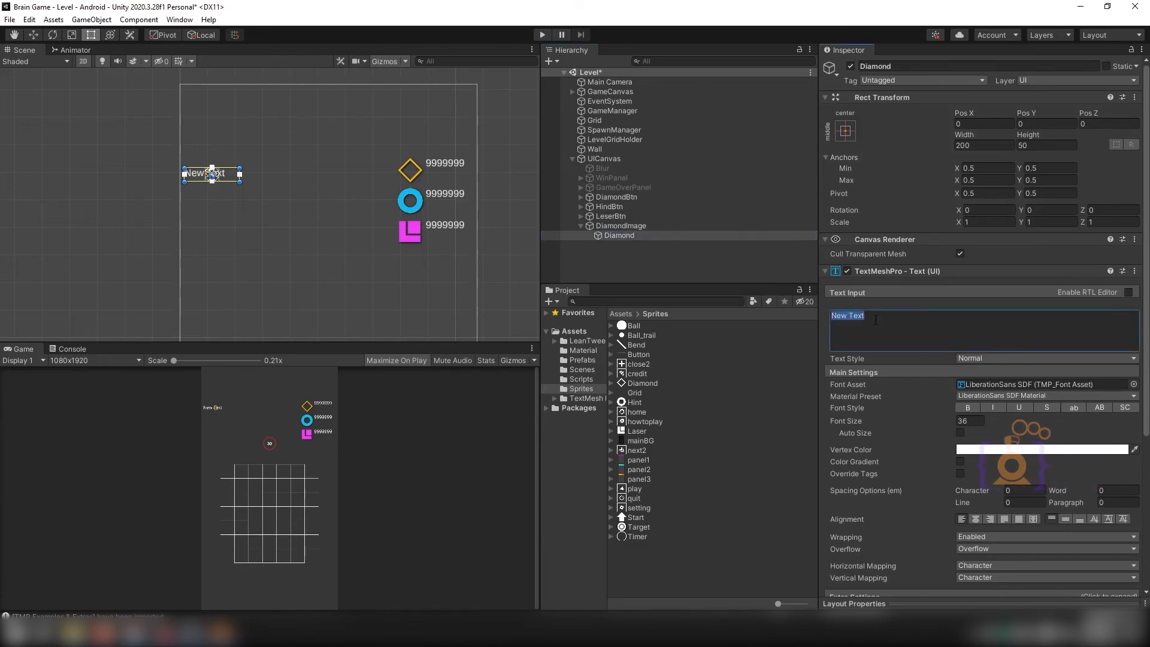
{"action": "type", "text": "Diamond"}
Anchor the Diamond text to the middle left of DiamondImage and place it beside the icon at X 158, Y 0
{"action": "left_click", "coordinate": [847, 131]}
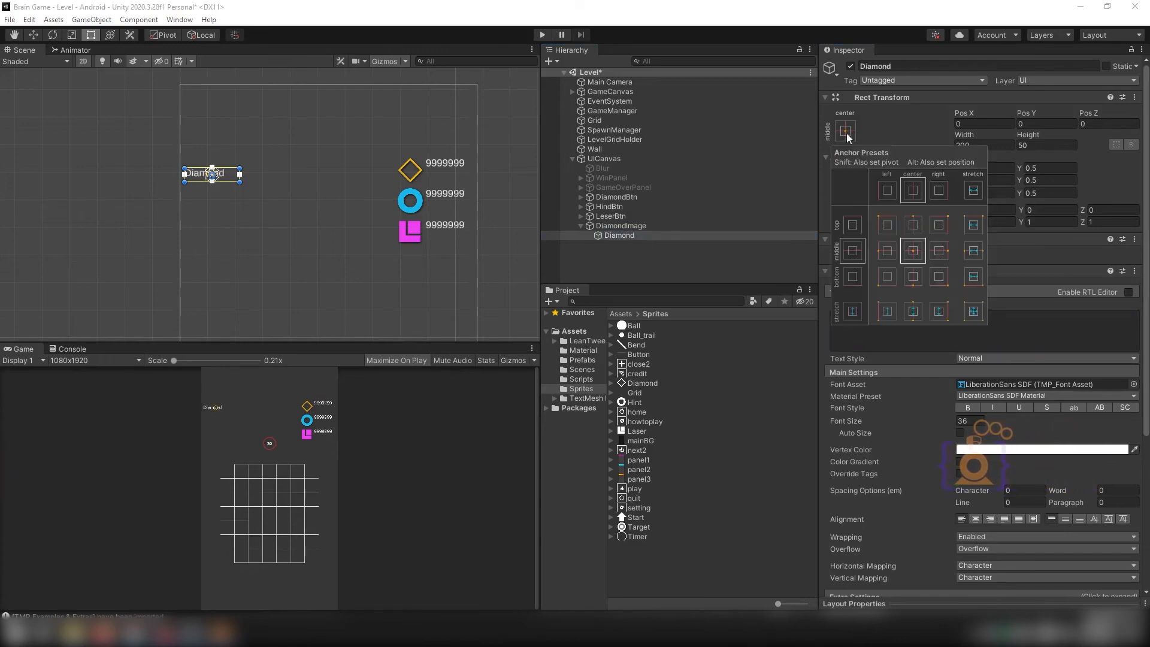
{"action": "left_click", "coordinate": [886, 251]}
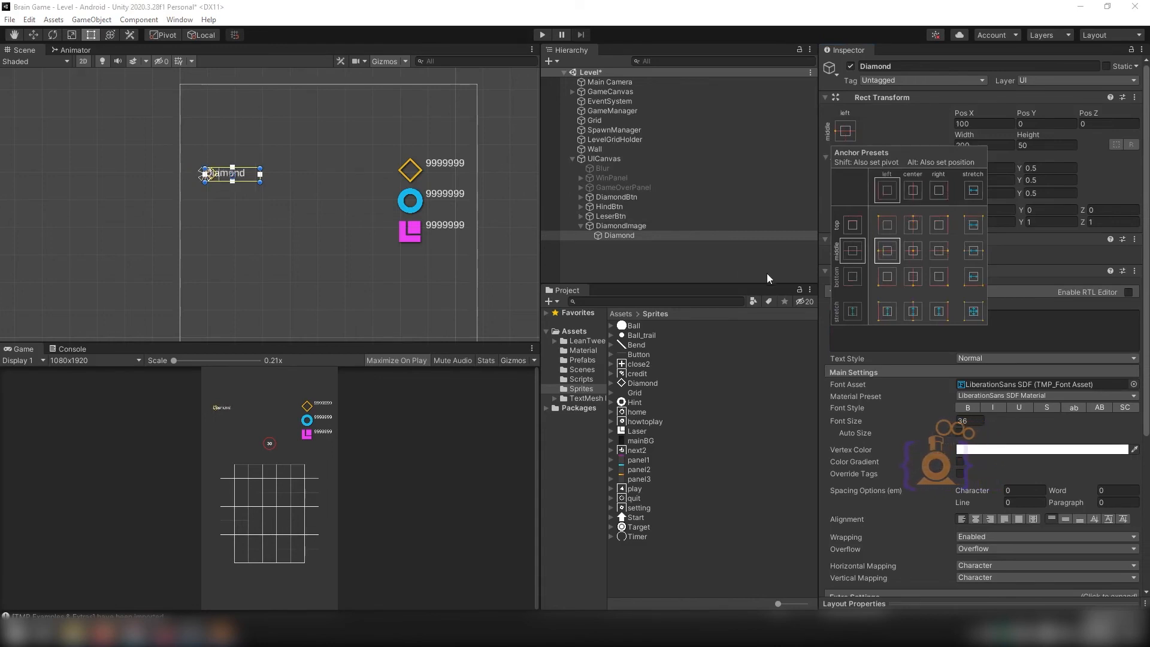
{"action": "scroll", "coordinate": [242, 170], "scroll_direction": "up", "scroll_amount": 3}
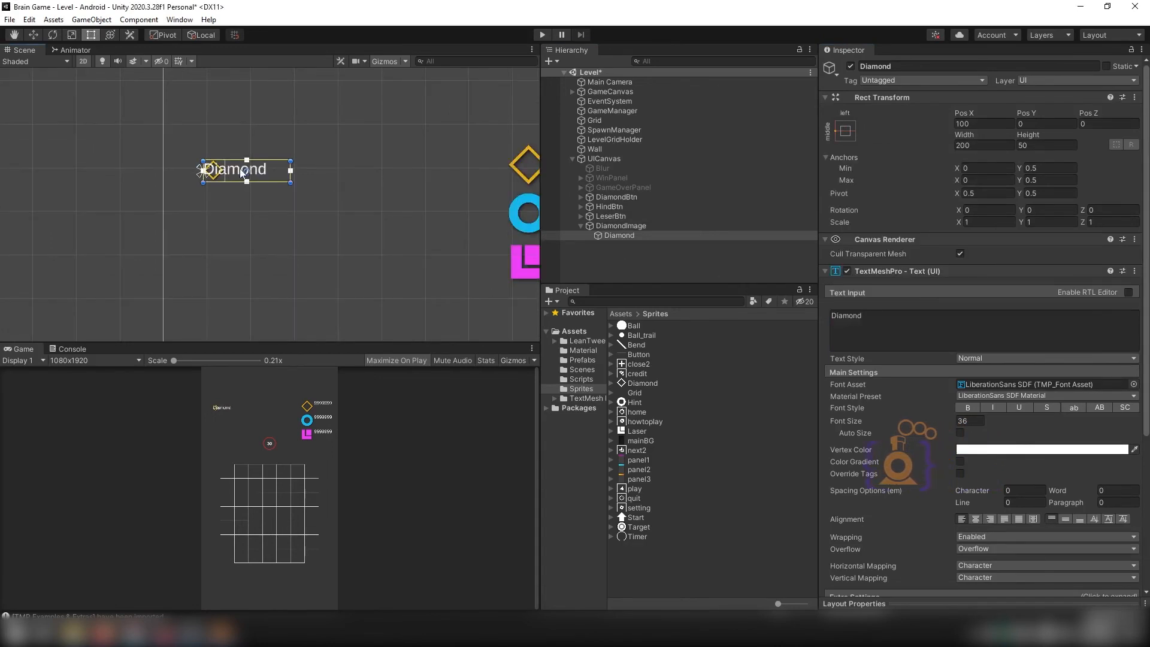
{"action": "left_click_drag", "start_coordinate": [240, 171], "coordinate": [270, 174]}
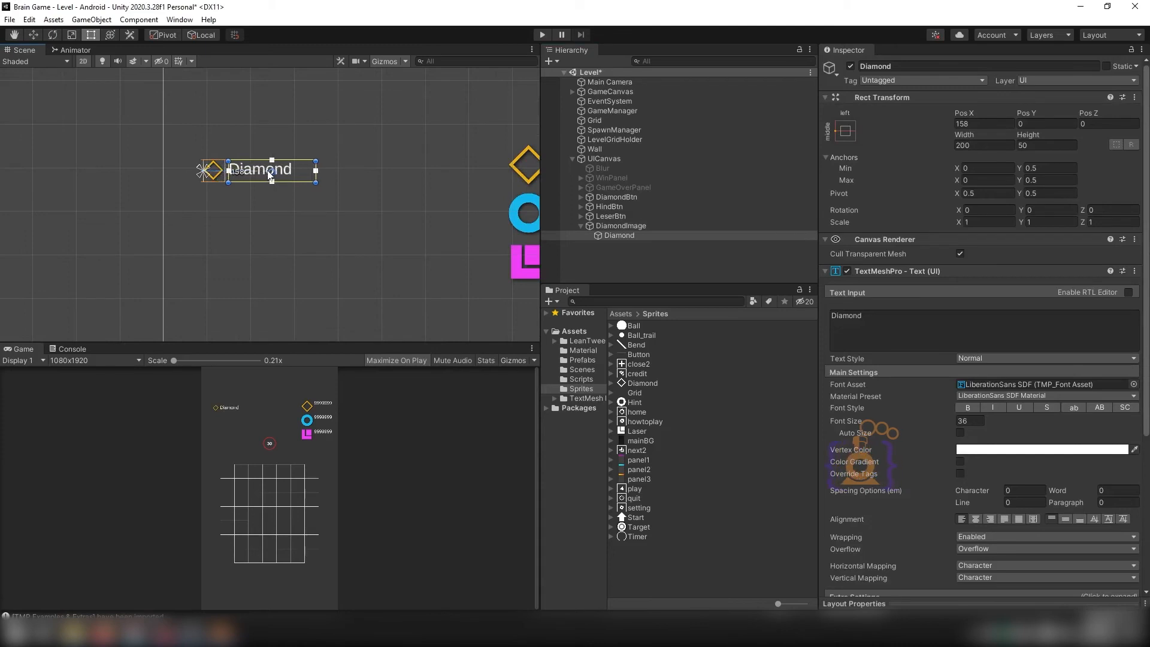
{"action": "left_click", "coordinate": [630, 274]}
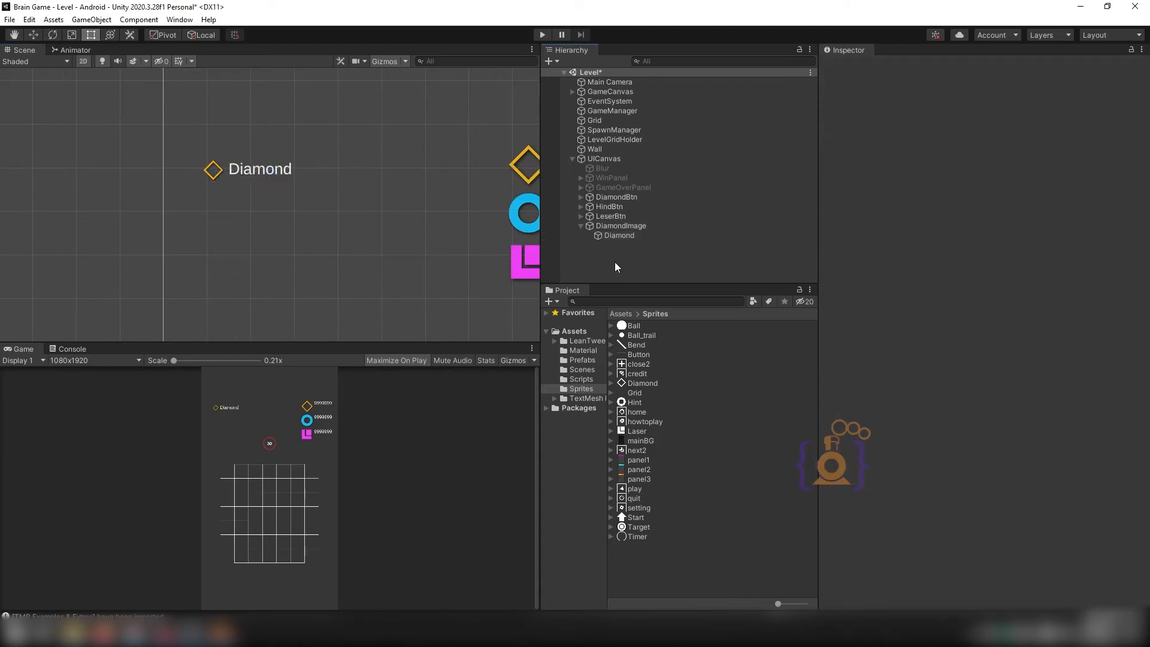
Duplicate DiamondImage into HintImage and LeserImage stacked below it, with matching sprites, blue and magenta colors, and the labels Hint and Leser
{"action": "left_click", "coordinate": [581, 226]}
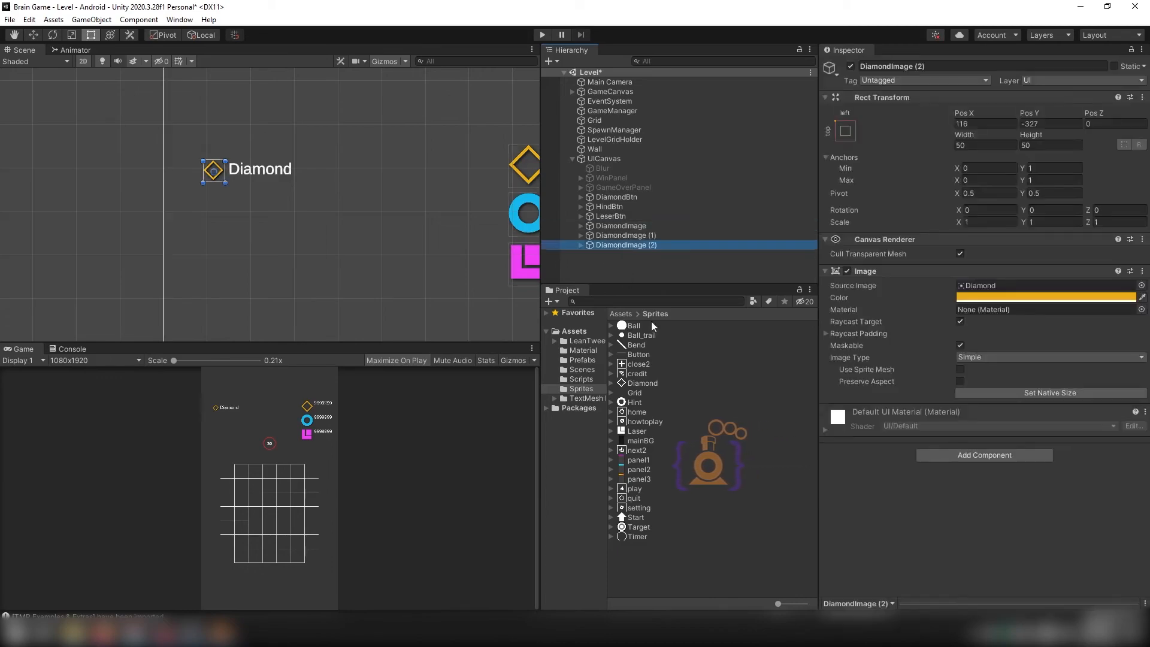
{"action": "left_click", "coordinate": [611, 244]}
{"action": "left_click", "coordinate": [864, 317]}
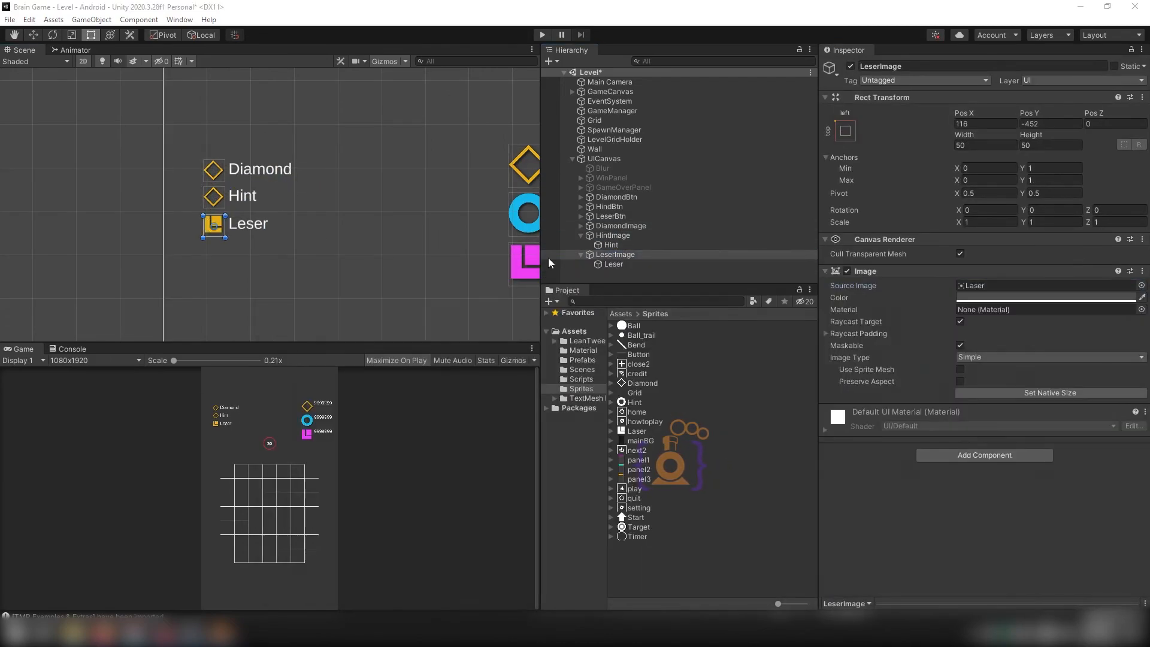
{"action": "left_click", "coordinate": [581, 235]}
{"action": "middle_click_drag", "start_coordinate": [297, 198], "coordinate": [194, 223]}
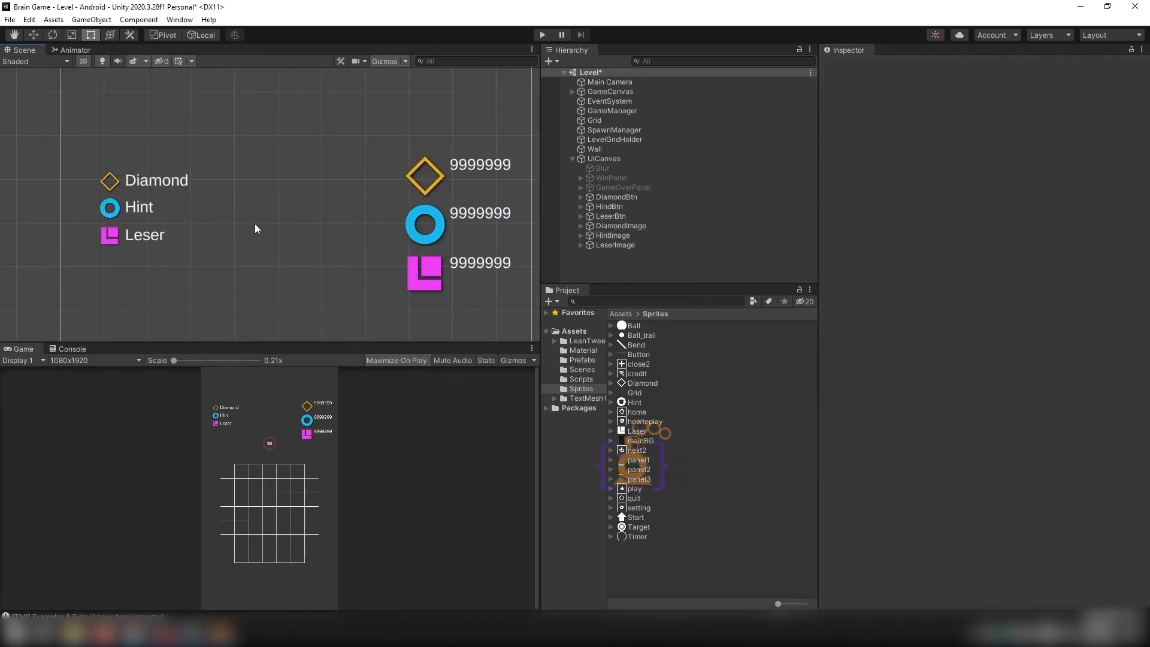
{"action": "scroll", "coordinate": [228, 221], "scroll_direction": "down", "scroll_amount": 3}
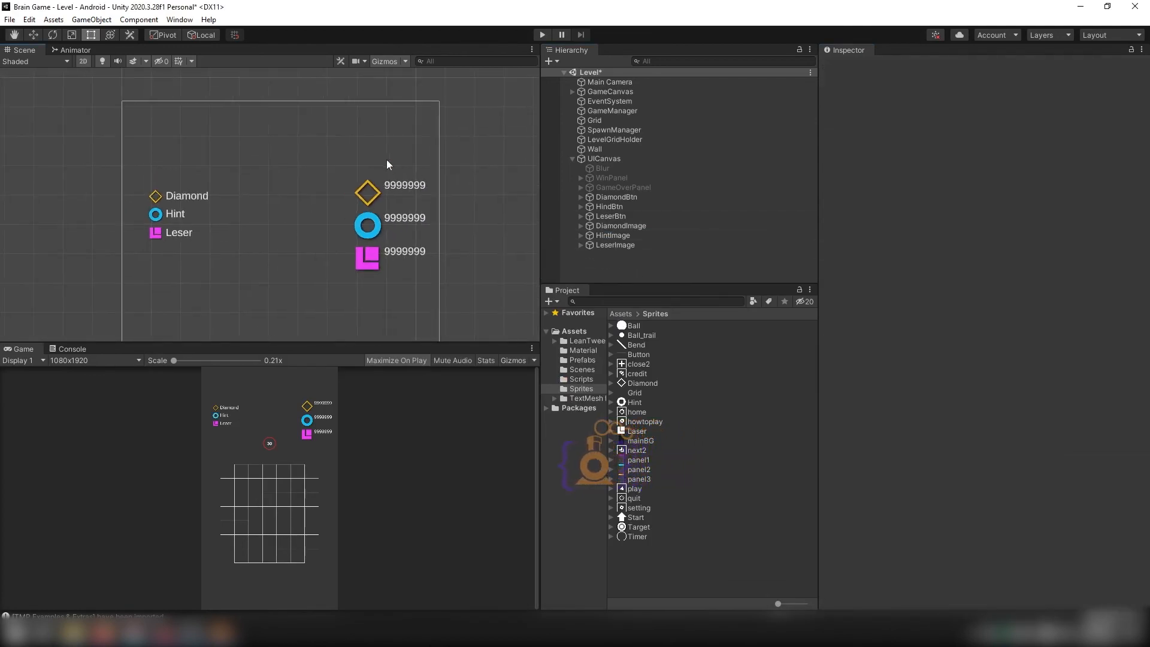
Reorder the three buttons and three counter images under UICanvas so they sit between Blur and WinPanel
{"action": "left_click", "coordinate": [611, 199]}
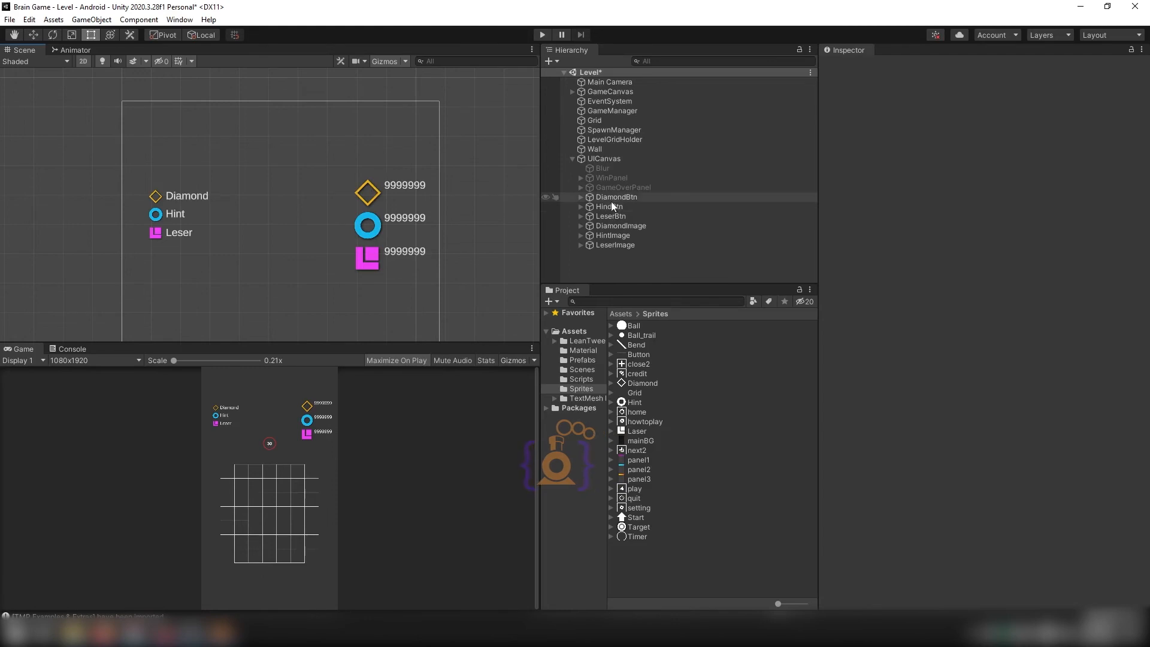
{"action": "left_click", "coordinate": [613, 246], "text": "shift"}
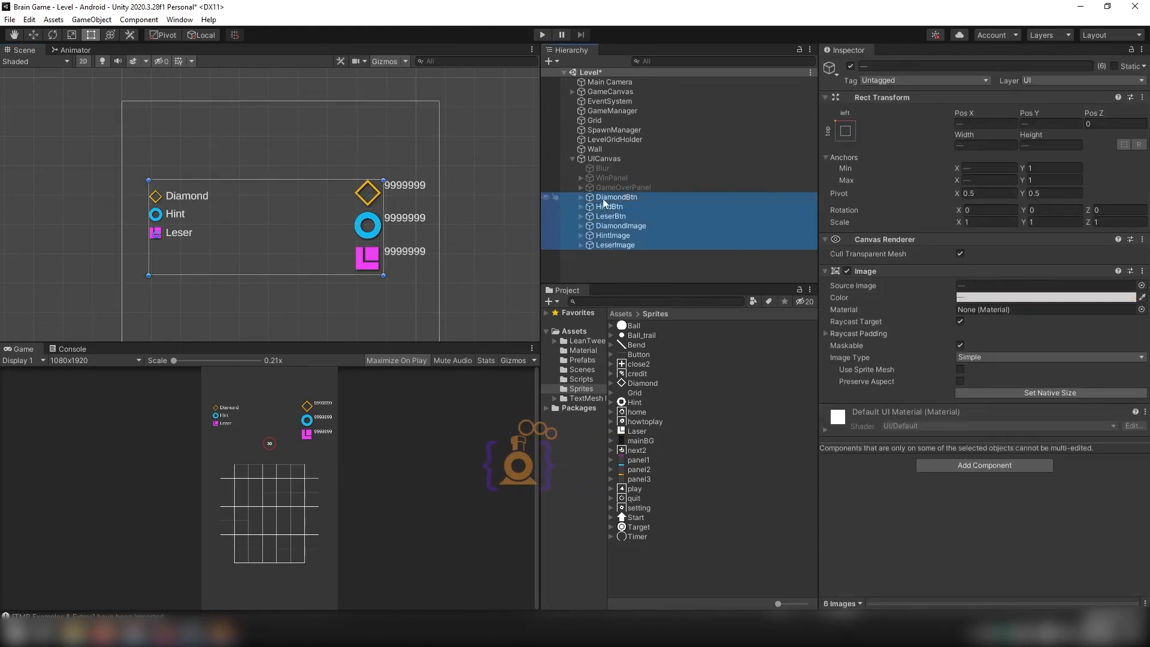
{"action": "left_click_drag", "start_coordinate": [603, 200], "coordinate": [600, 172]}
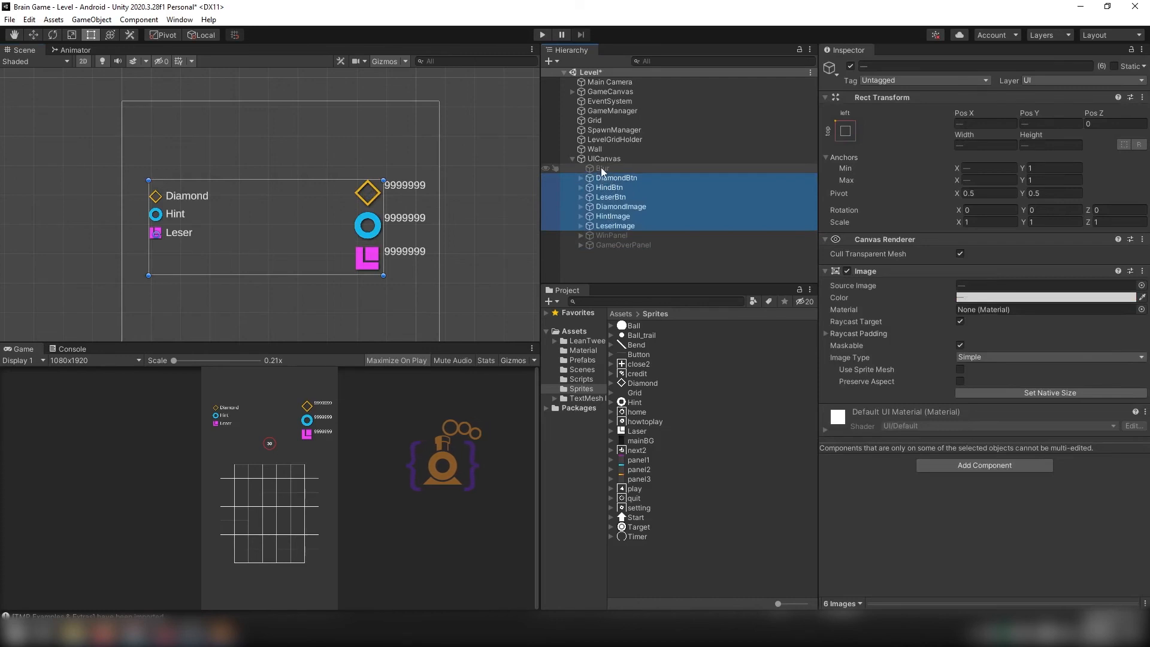
Try Blur below DiamondBtn in the hierarchy and return it to the first place under UICanvas
{"action": "left_click", "coordinate": [602, 167]}
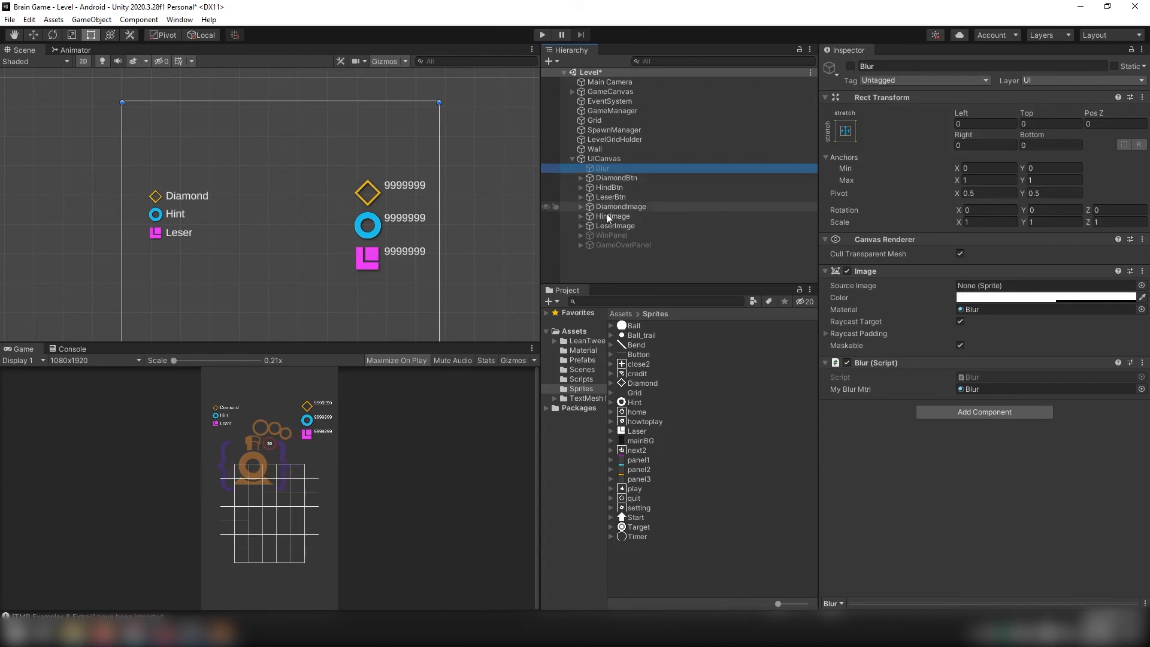
{"action": "left_click_drag", "start_coordinate": [601, 168], "coordinate": [602, 181]}
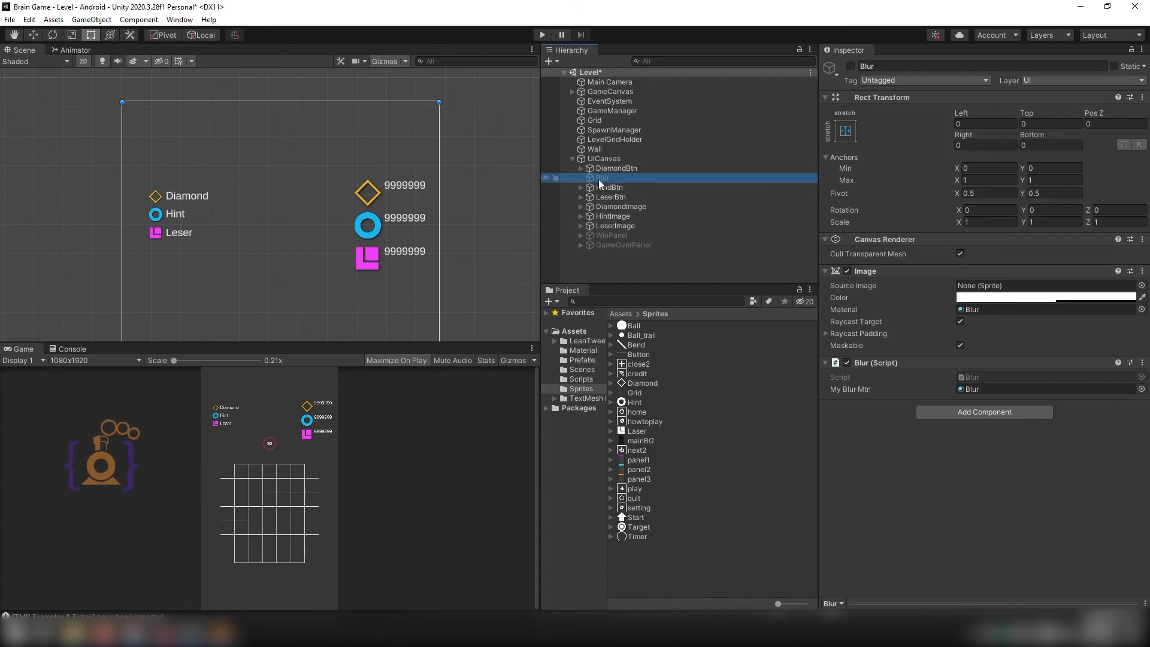
{"action": "left_click_drag", "start_coordinate": [598, 179], "coordinate": [600, 169]}
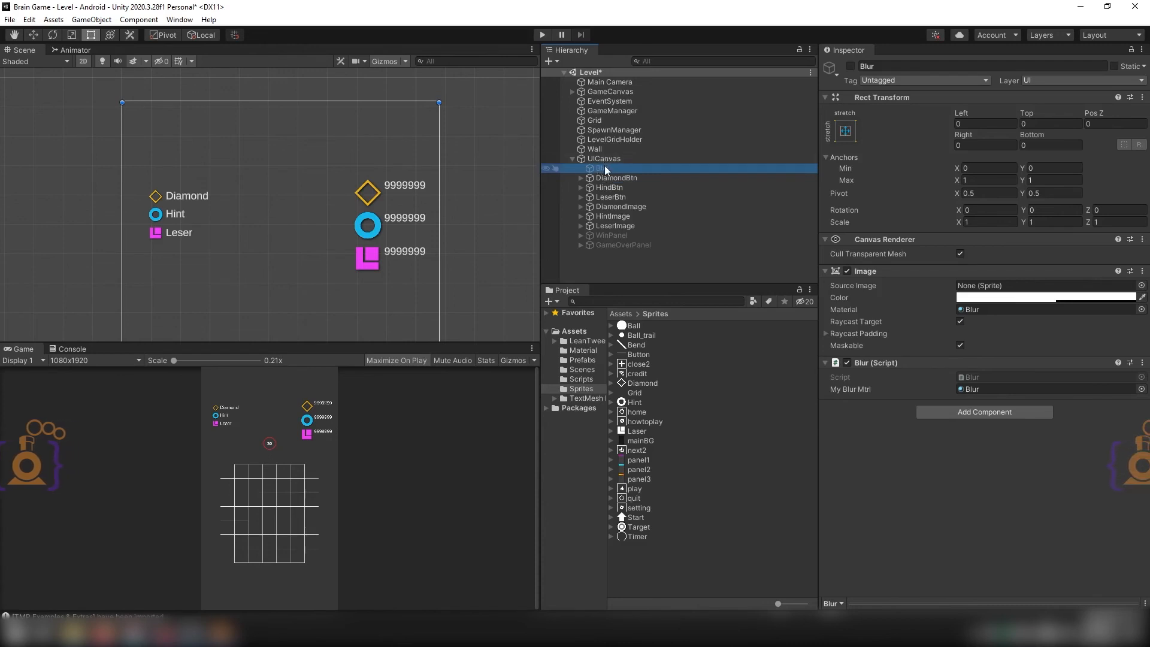
Add a top-right-anchored TextMeshPro text named ClickToUse under UICanvas, above the diamond button, reading Click To Use
{"action": "right_click", "coordinate": [599, 160]}
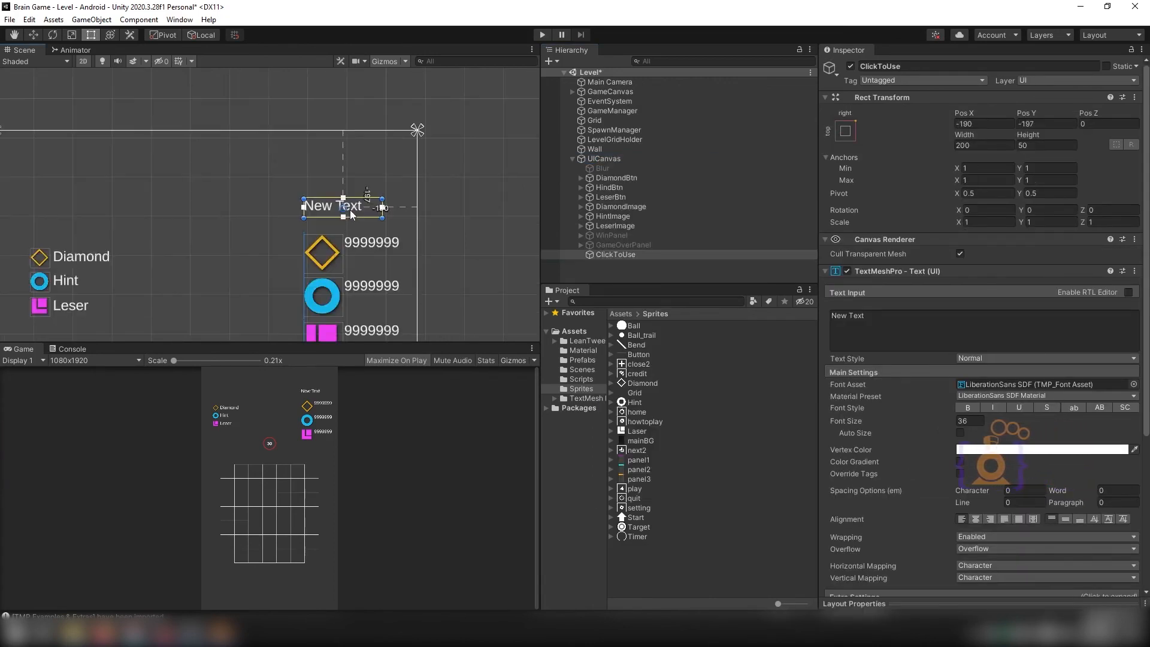
{"action": "left_click", "coordinate": [883, 320]}
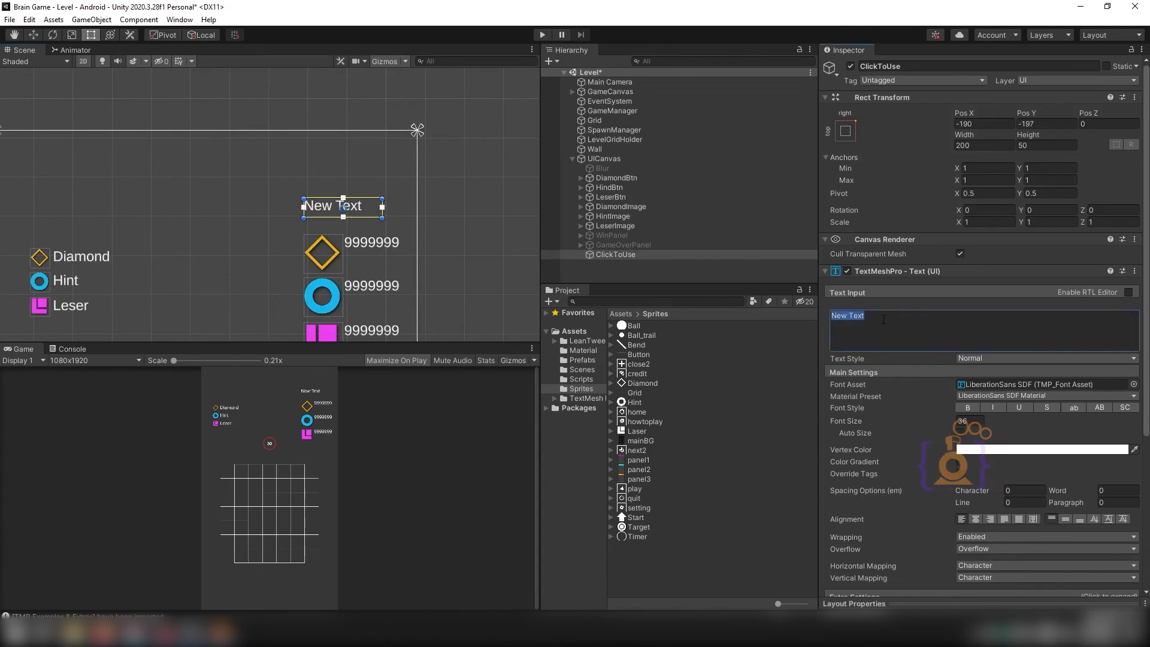
{"action": "type", "text": "C"}
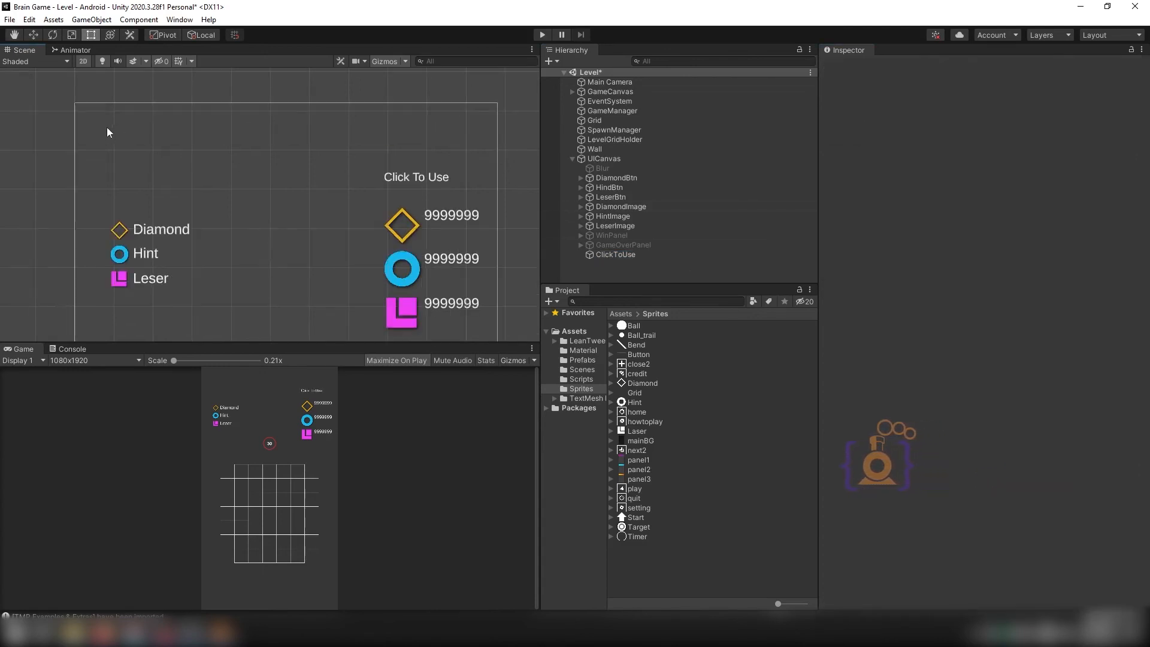
Add a TextMeshPro button named BackBtn under UICanvas and move it directly below Blur in the hierarchy
{"action": "left_click", "coordinate": [597, 160]}
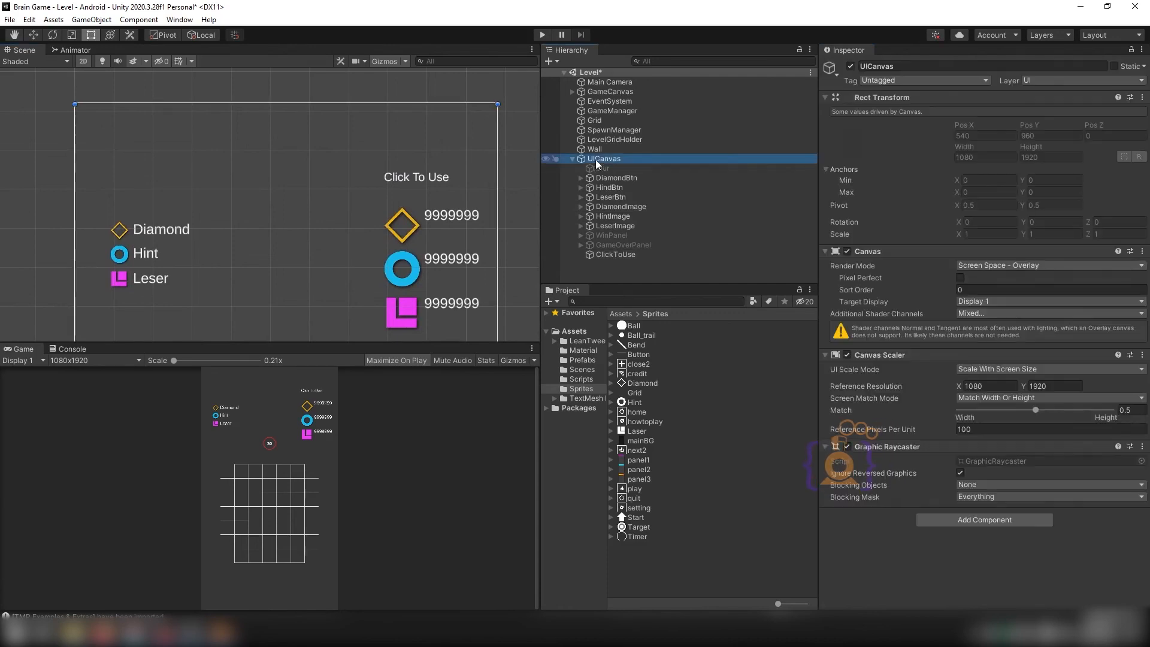
{"action": "right_click", "coordinate": [596, 159]}
{"action": "mouse_move", "coordinate": [638, 410]}
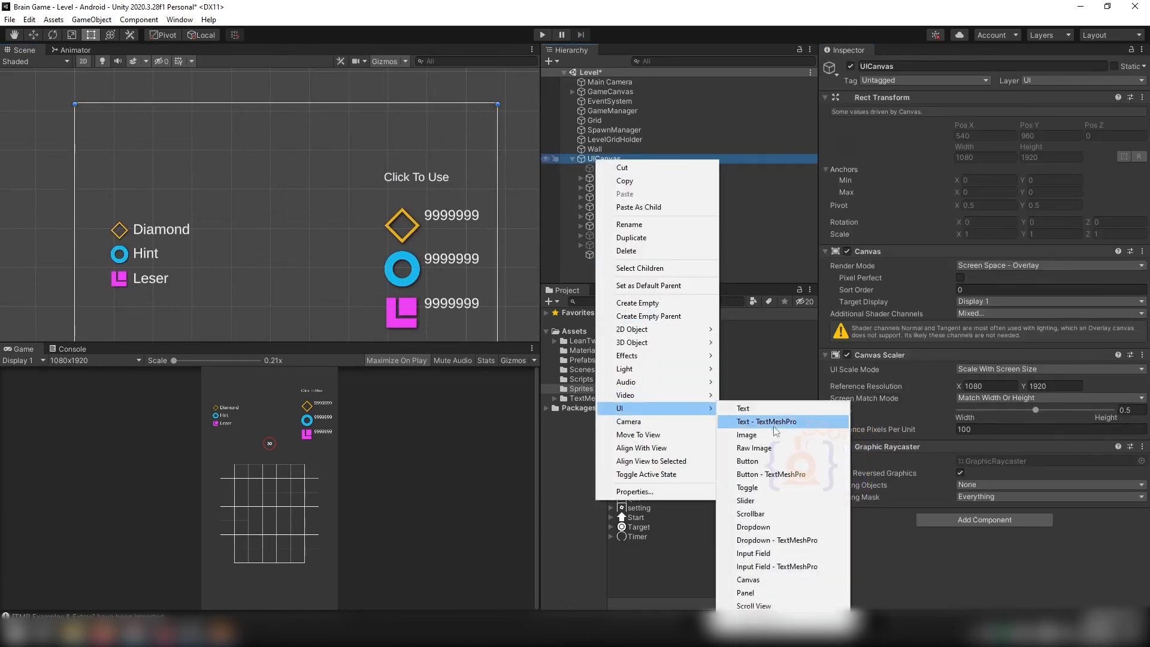
{"action": "left_click", "coordinate": [767, 476]}
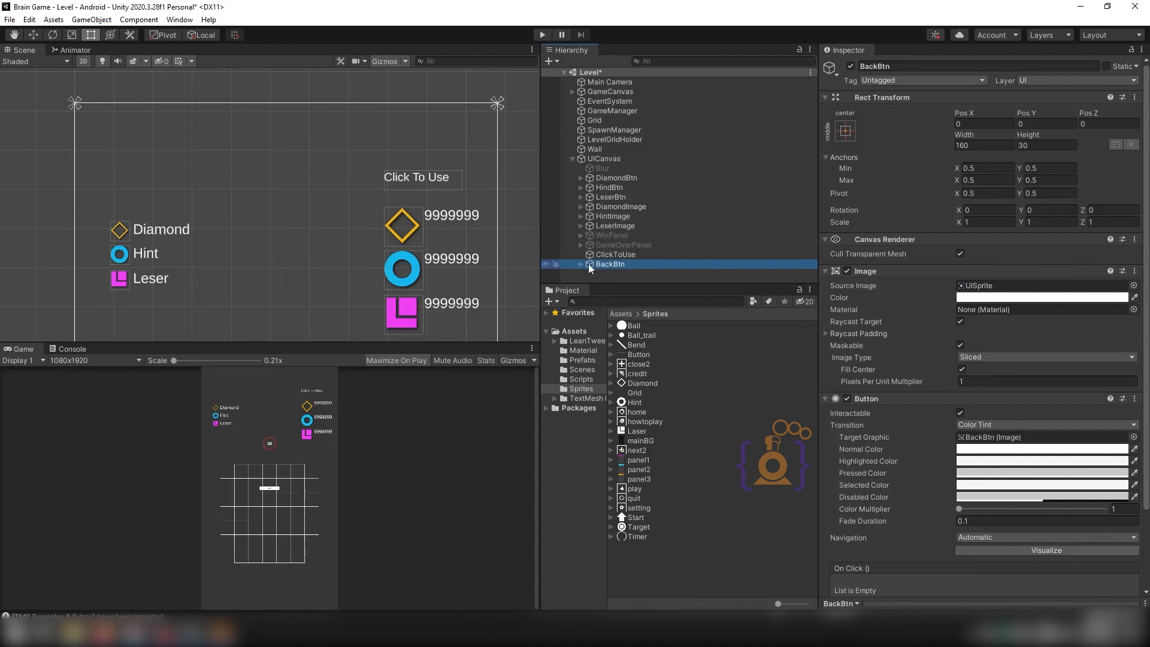
{"action": "left_click_drag", "start_coordinate": [589, 263], "coordinate": [590, 179]}
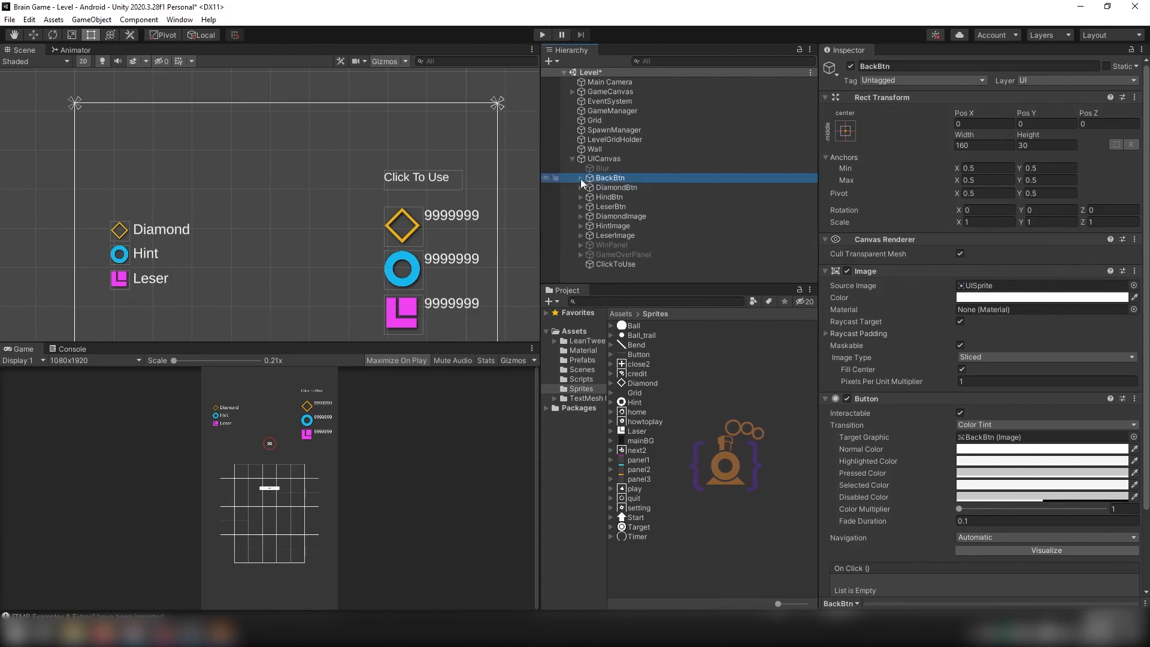
Delete the child text object of BackBtn
{"action": "left_click", "coordinate": [580, 178]}
{"action": "left_click", "coordinate": [612, 187]}
{"action": "key", "text": "Delete"}
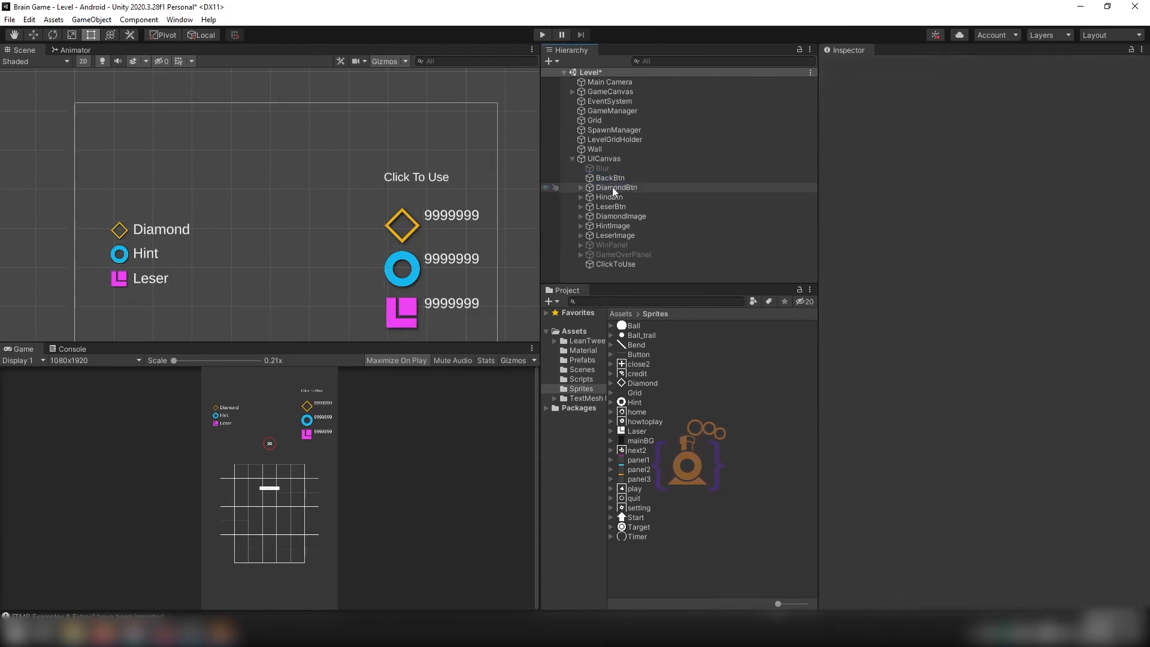
Anchor BackBtn to the top left of the canvas and snap its position to that corner
{"action": "left_click", "coordinate": [607, 180]}
{"action": "left_click", "coordinate": [851, 131]}
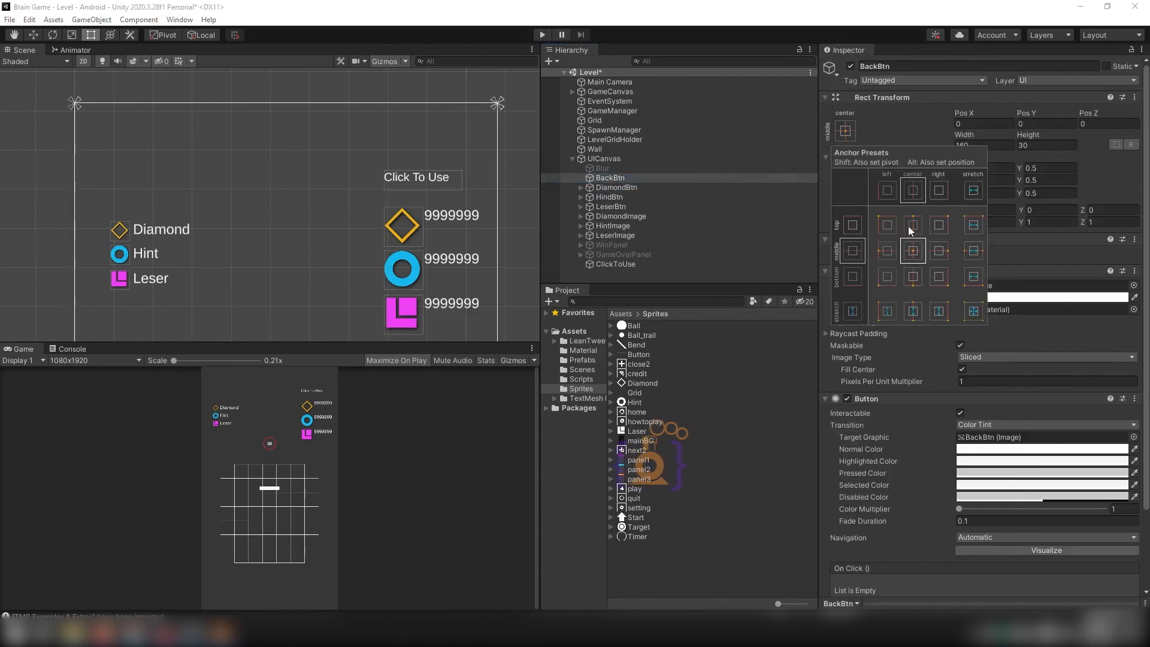
{"action": "left_click", "coordinate": [889, 224], "text": "alt"}
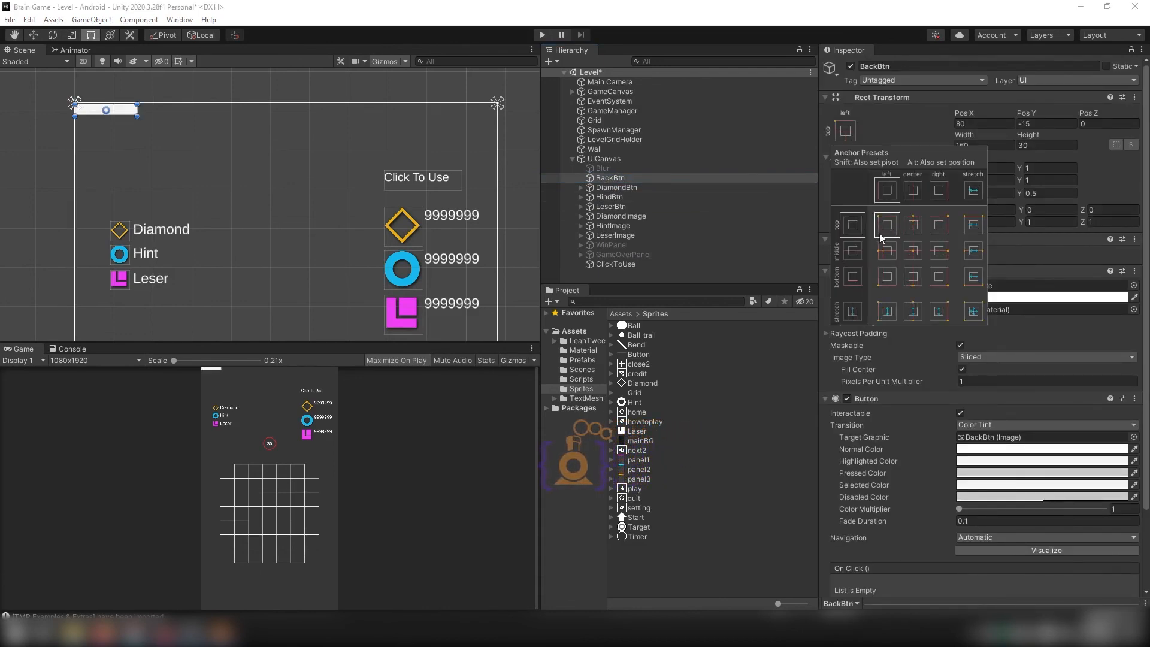
Set BackBtn's width and height to 100 and place it above the Diamond counter at about X 141, Y -115
{"action": "left_click", "coordinate": [1009, 146]}
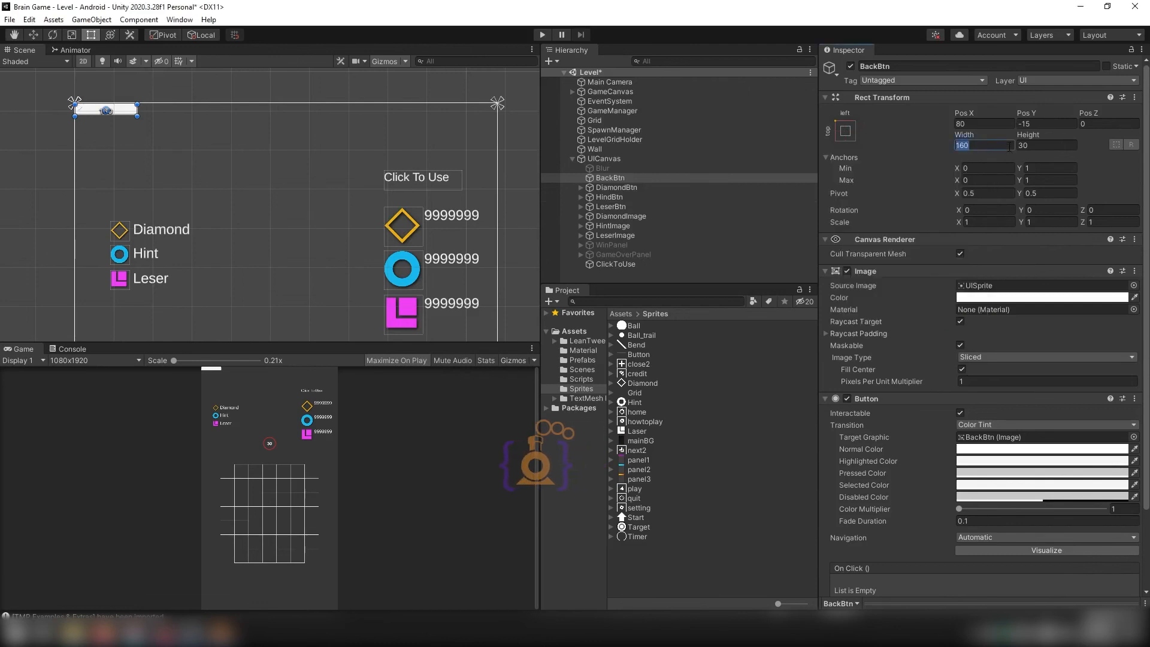
{"action": "type", "text": "100"}
{"action": "key", "text": "Tab"}
{"action": "type", "text": "100"}
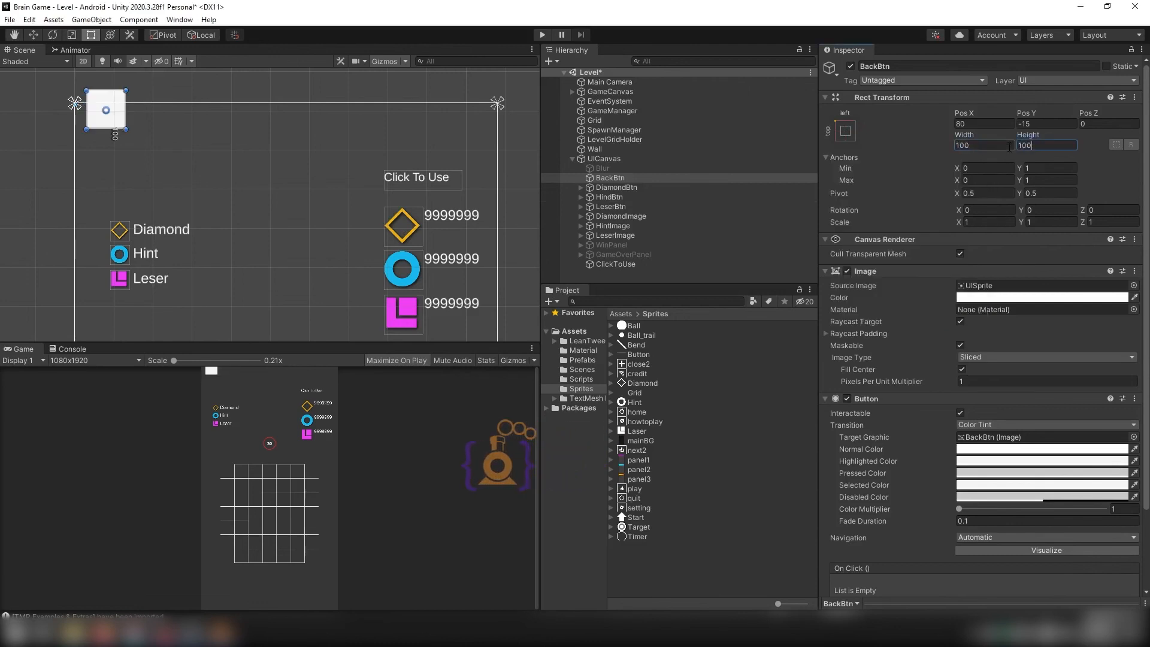
{"action": "left_click_drag", "start_coordinate": [123, 114], "coordinate": [146, 154]}
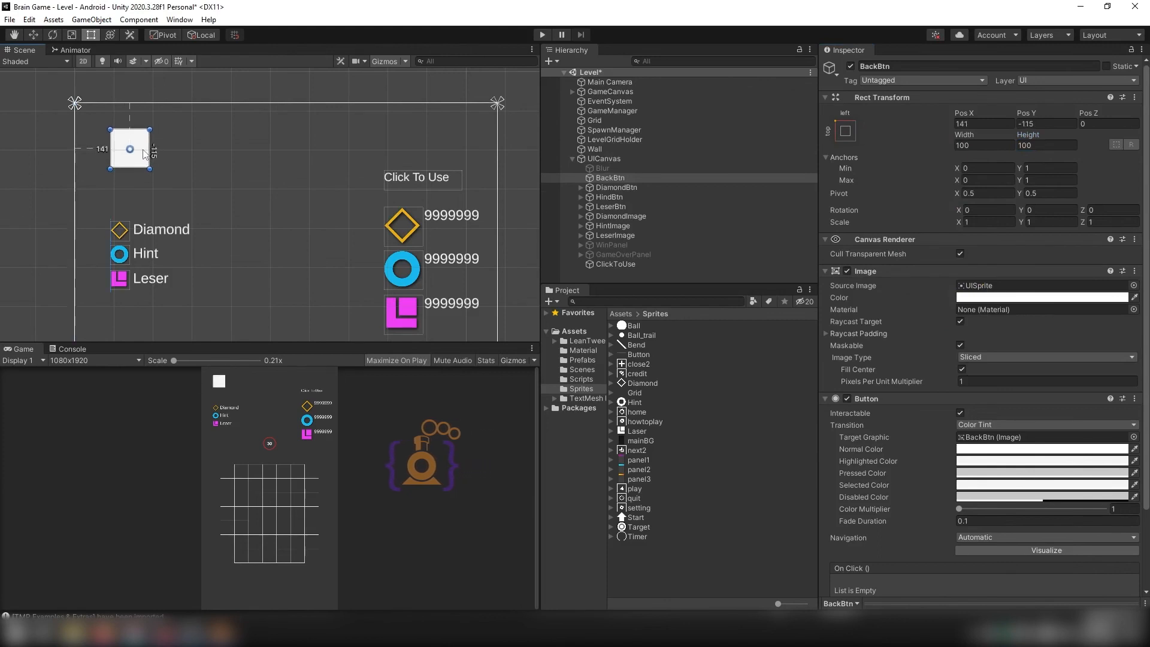
Give BackBtn the Start arrow sprite and set its Z rotation to 90
{"action": "left_click", "coordinate": [1133, 286]}
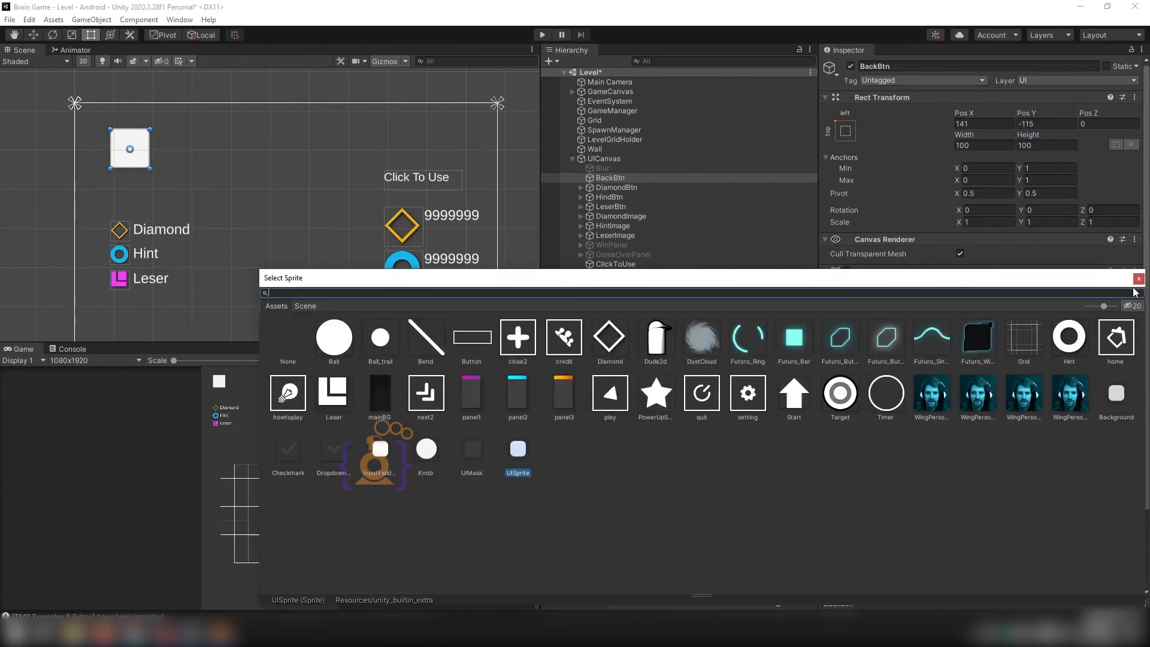
{"action": "left_click", "coordinate": [797, 400]}
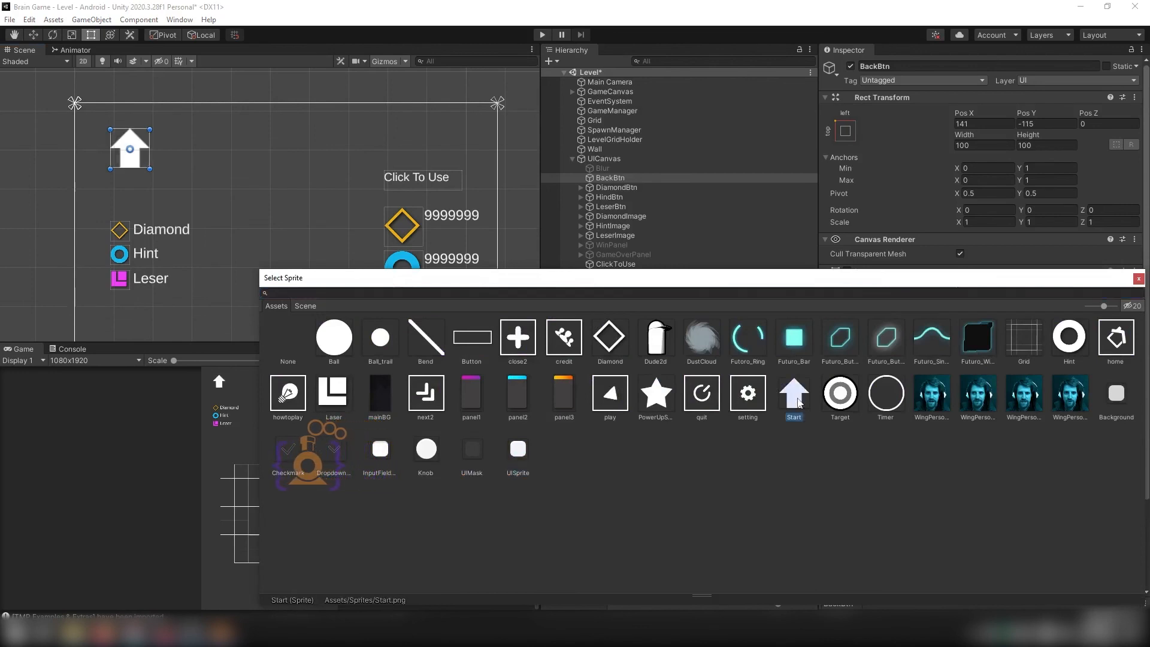
{"action": "left_click", "coordinate": [1138, 279]}
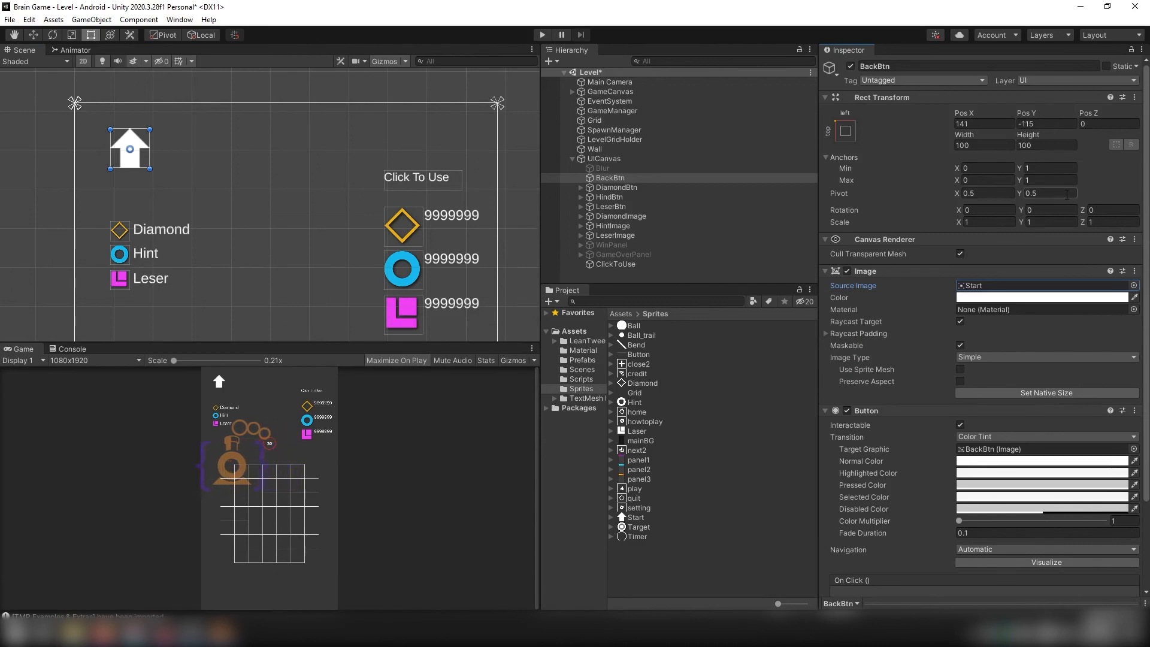
{"action": "left_click", "coordinate": [1113, 210]}
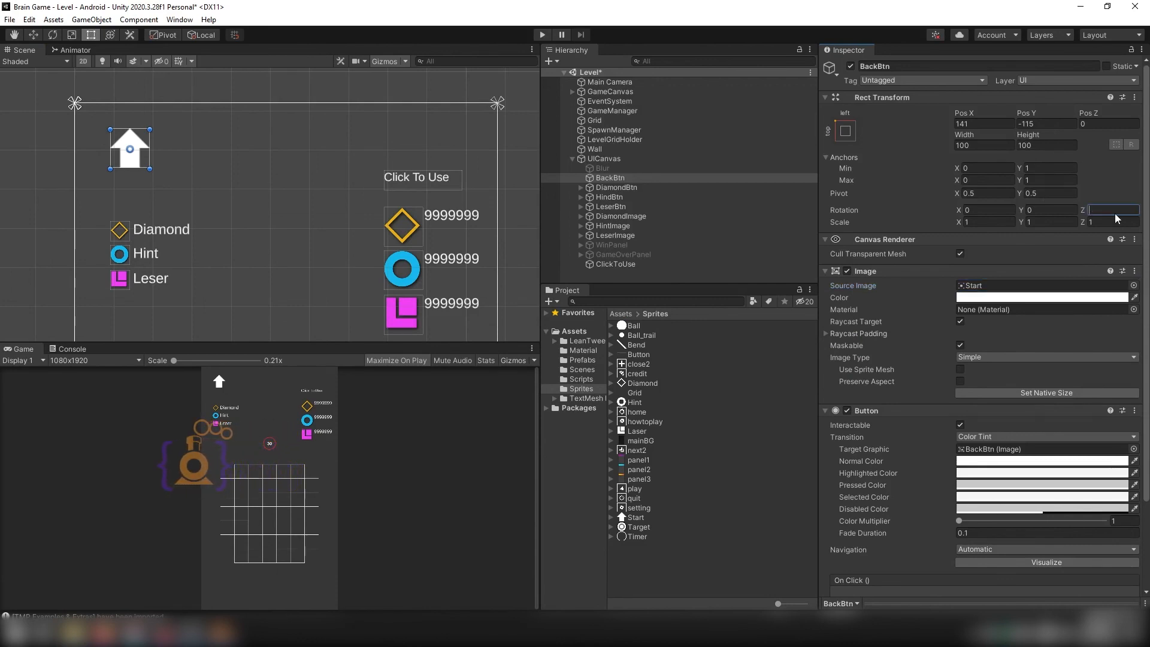
{"action": "type", "text": "90"}
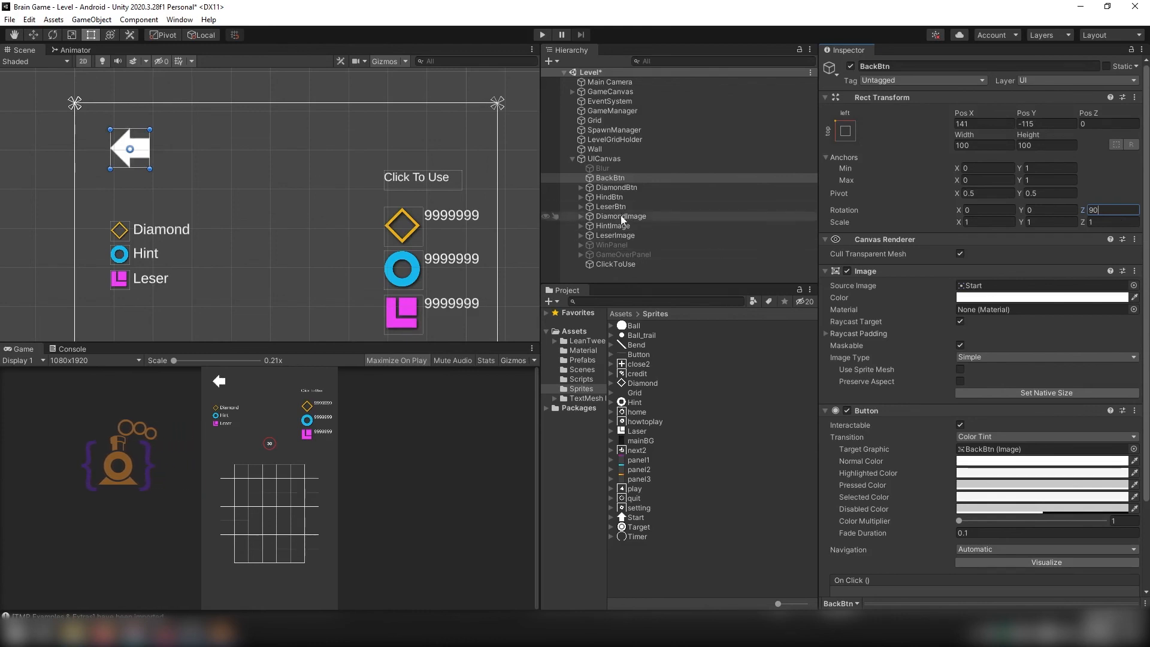
Add a TextMeshPro text object under UICanvas and name it LevelTitle
{"action": "right_click", "coordinate": [605, 159]}
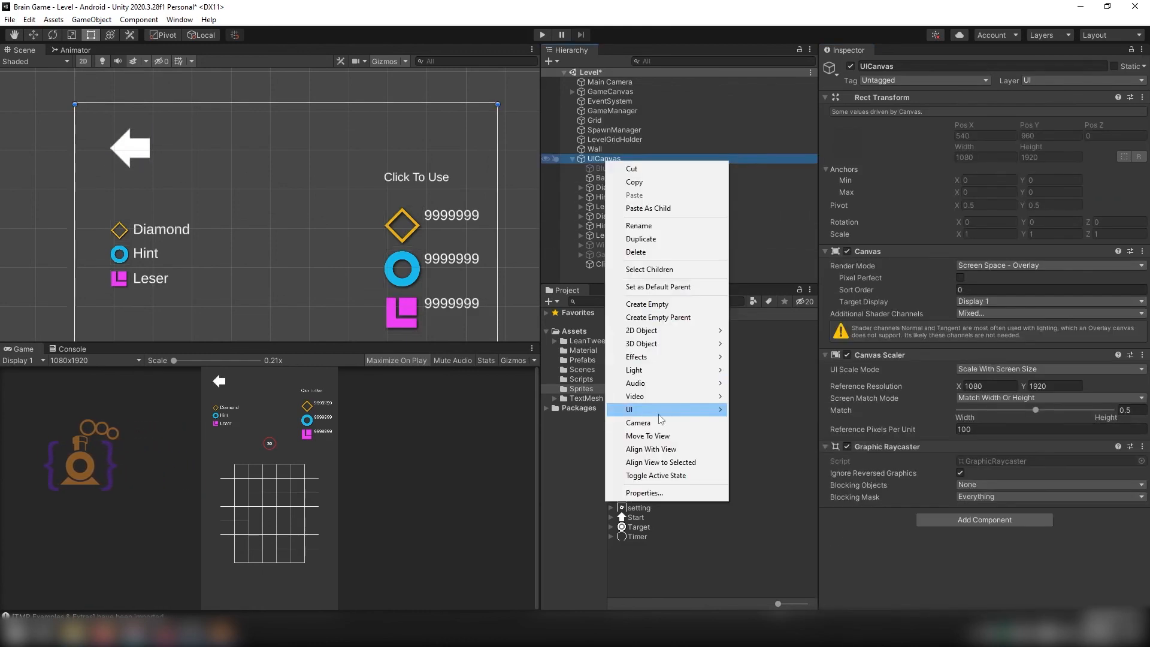
{"action": "mouse_move", "coordinate": [659, 409]}
{"action": "left_click", "coordinate": [777, 423]}
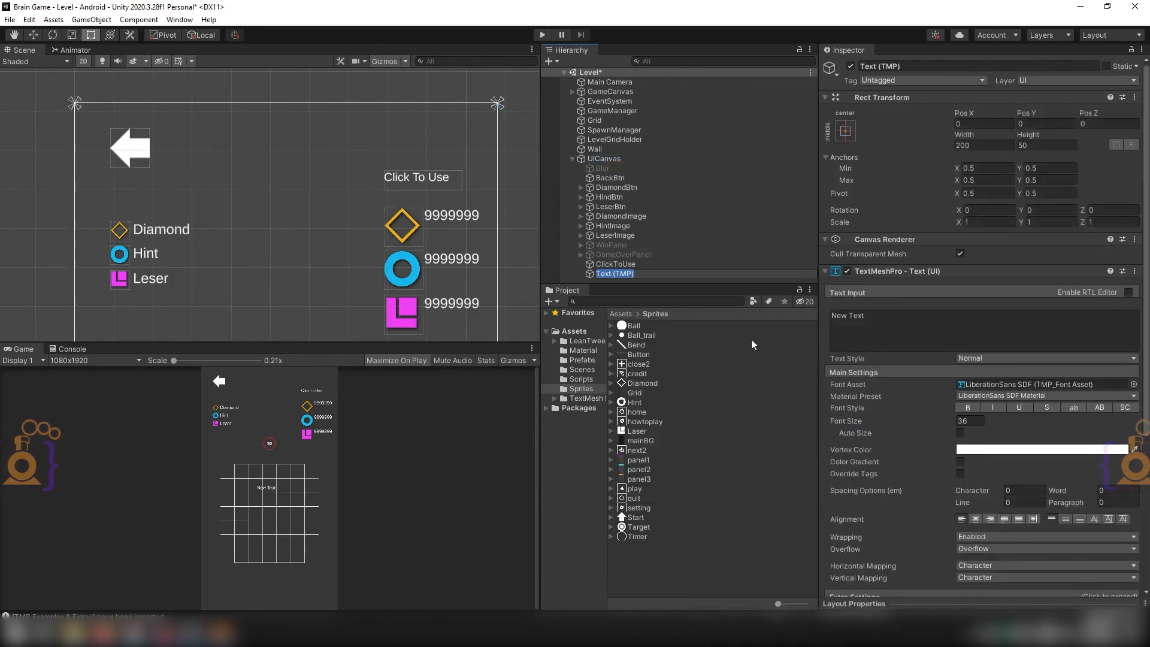
{"action": "type", "text": "LevelTitle"}
{"action": "key", "text": "Return"}
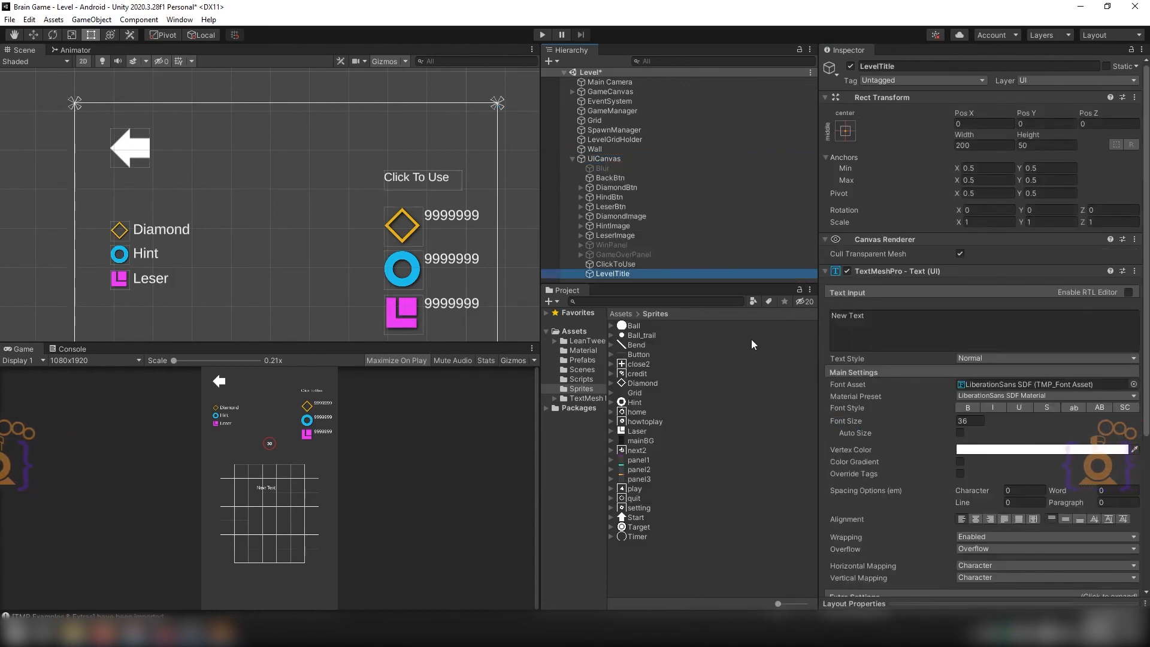
Anchor LevelTitle to the top center of the canvas, snapping its position there, and lower it to about Y -70
{"action": "left_click", "coordinate": [839, 134]}
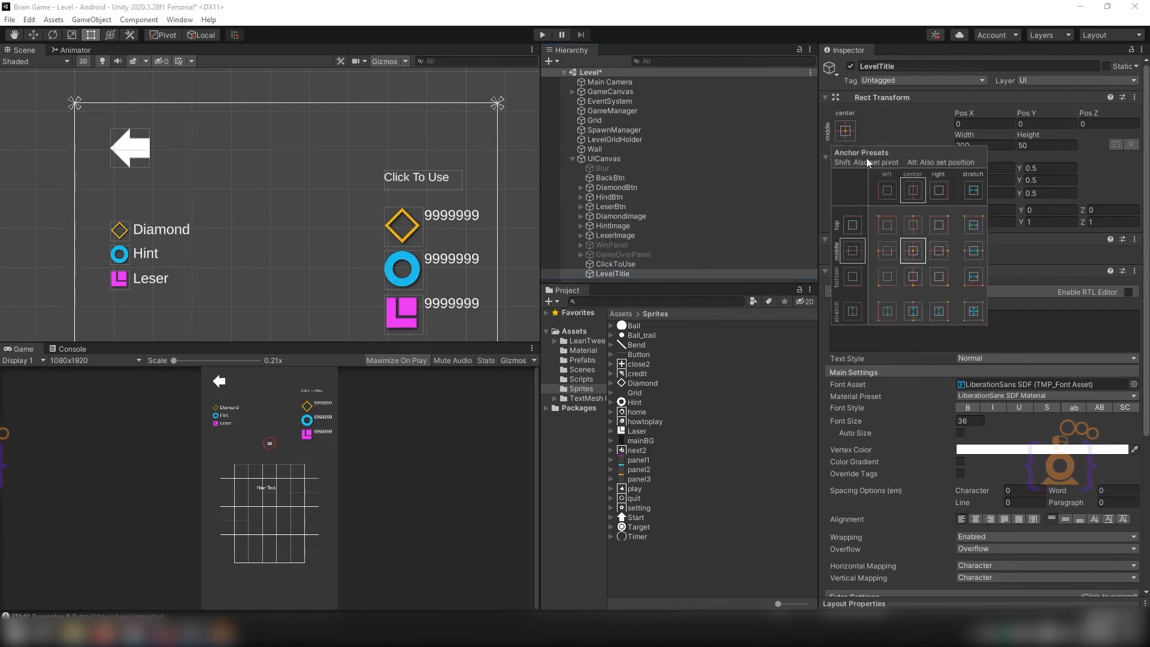
{"action": "left_click", "coordinate": [913, 224]}
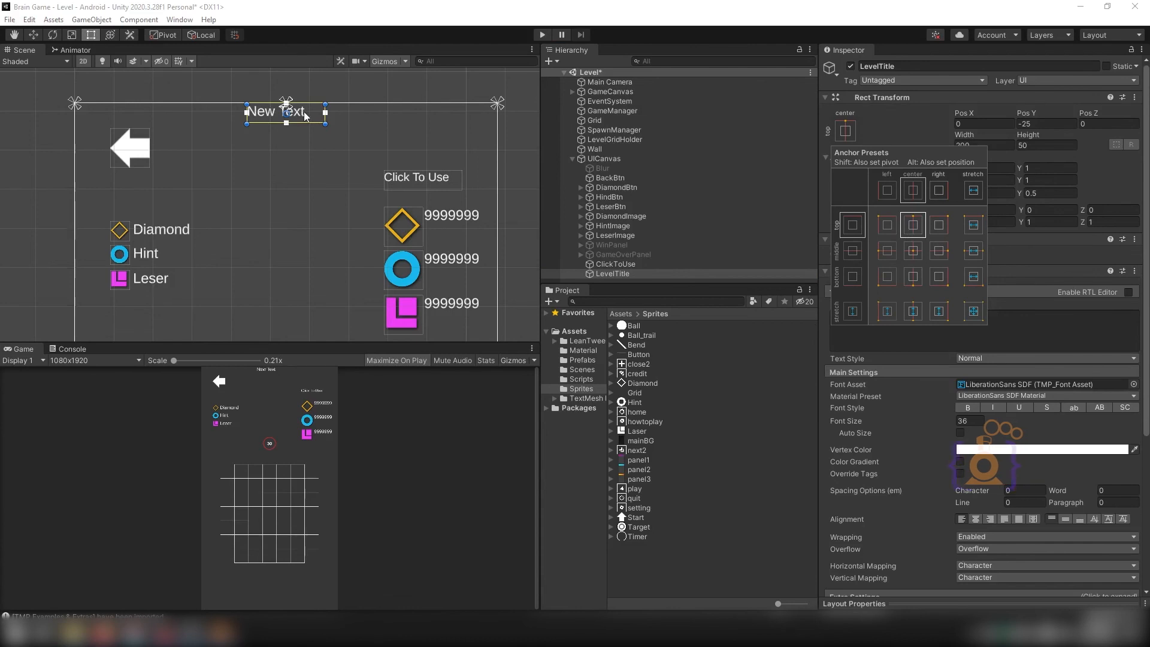
{"action": "left_click_drag", "start_coordinate": [304, 116], "coordinate": [306, 136]}
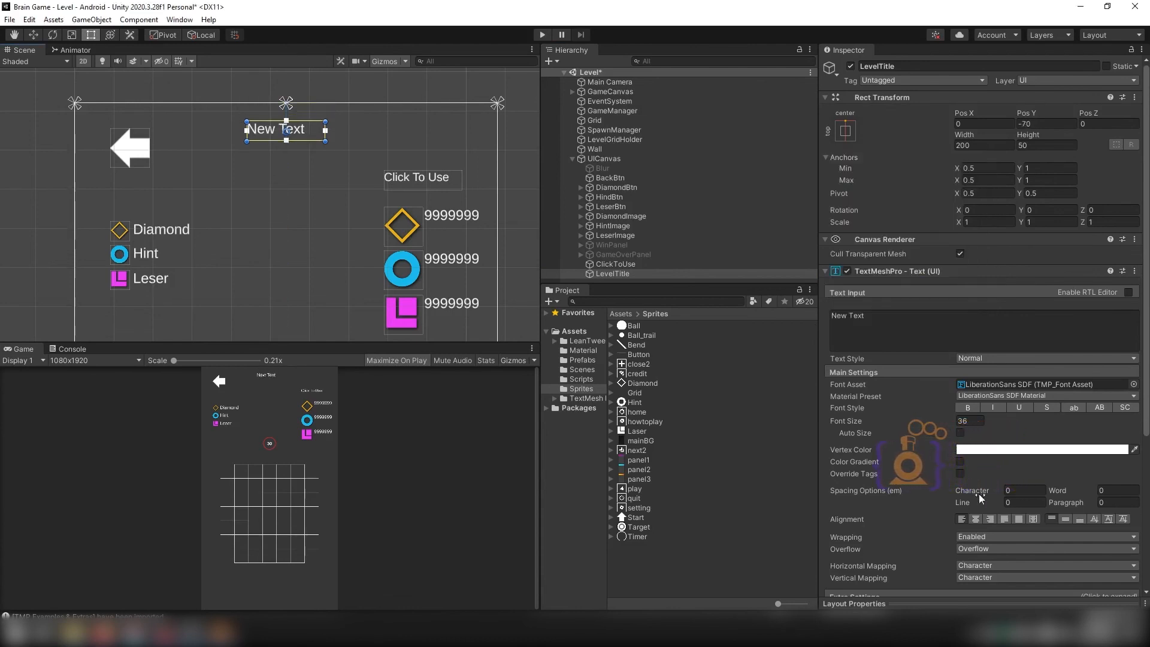
Center LevelTitle's text horizontally and vertically, and change the text to "-- Level --"
{"action": "left_click", "coordinate": [978, 518]}
{"action": "left_click", "coordinate": [1065, 519]}
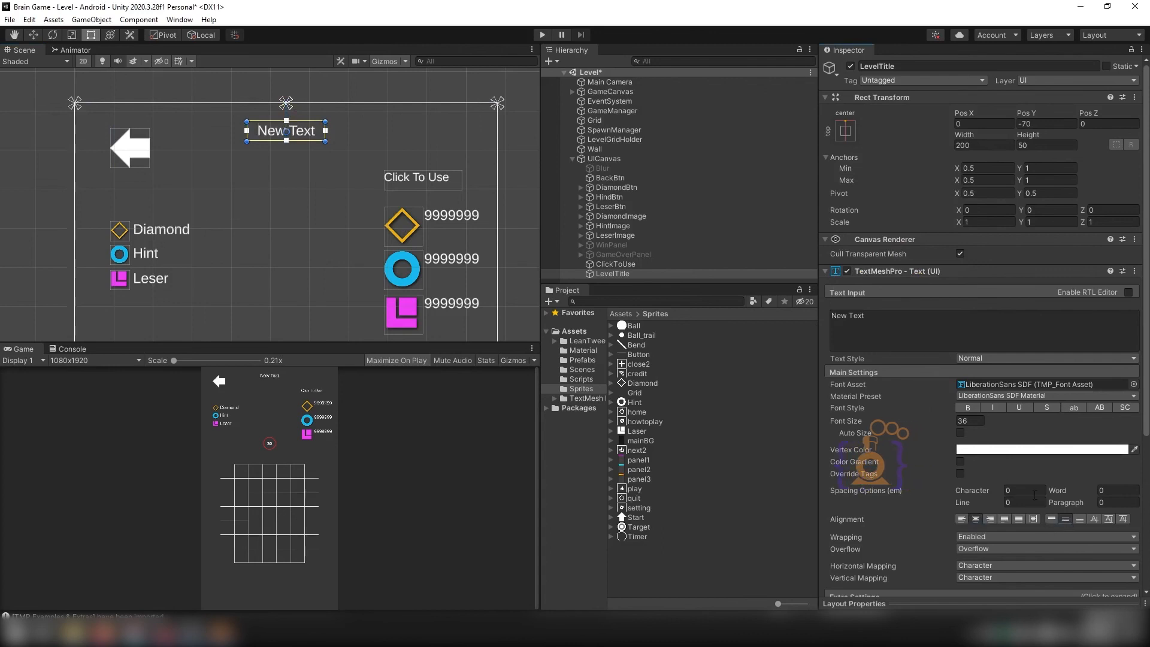
{"action": "left_click", "coordinate": [873, 317]}
{"action": "type", "text": "-"}
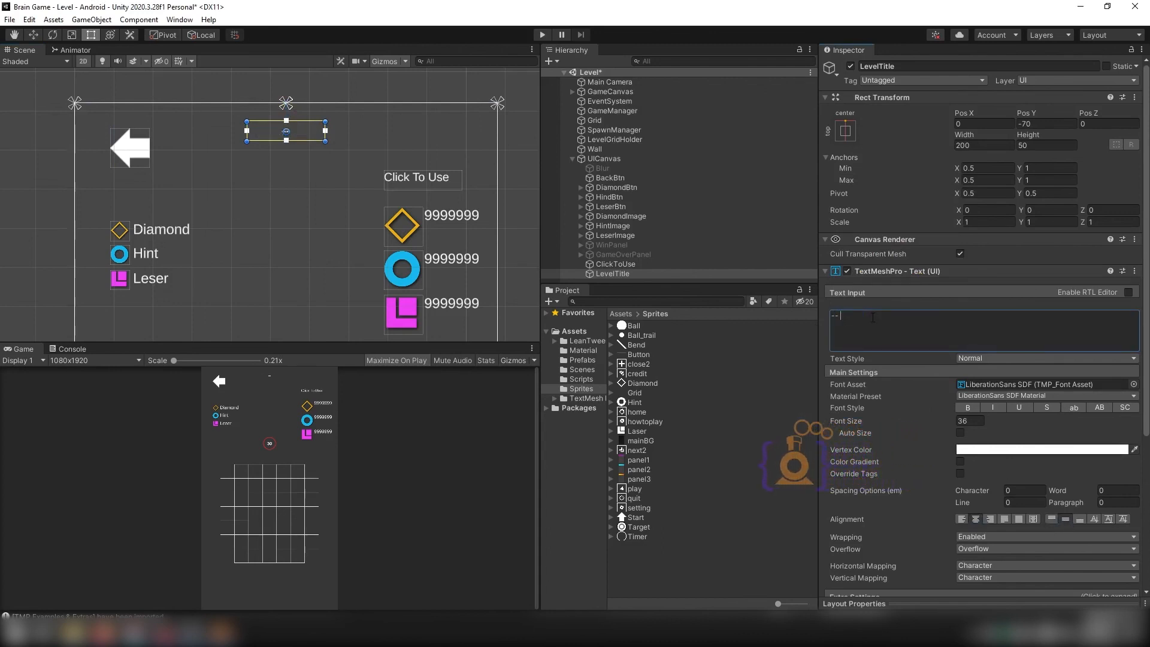
{"action": "type", "text": "- Level --"}
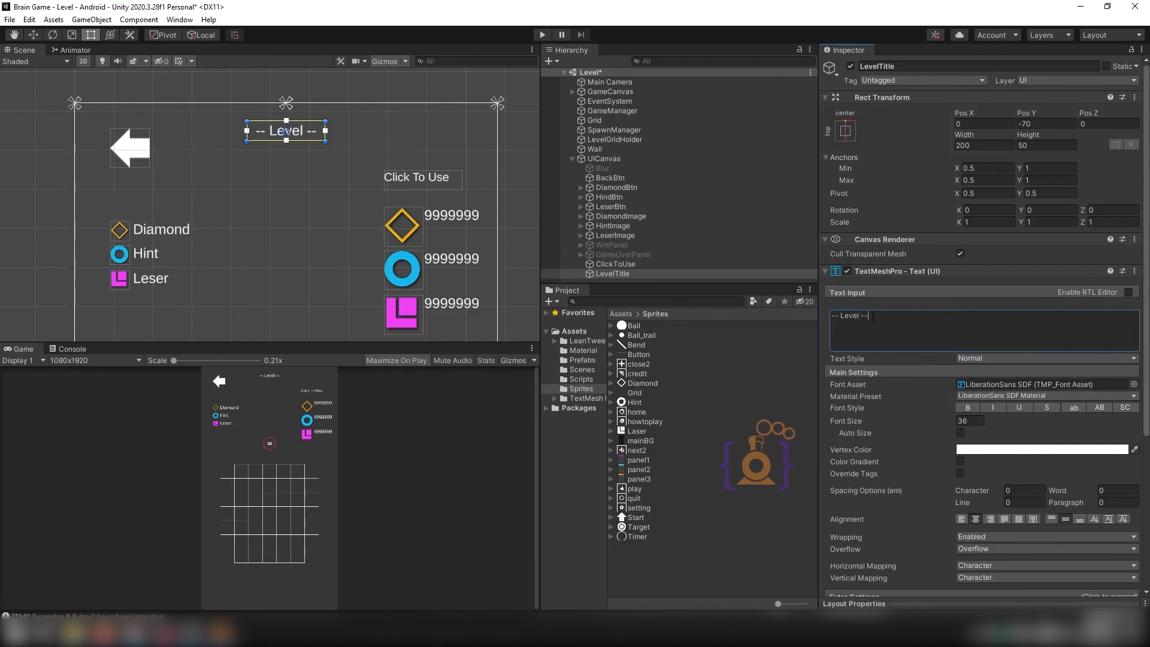
Duplicate LevelTitle and rename the copy LevelText
{"action": "left_click", "coordinate": [599, 273]}
{"action": "key", "text": "ctrl+d"}
{"action": "key", "text": "F2"}
{"action": "type", "text": "Level"}
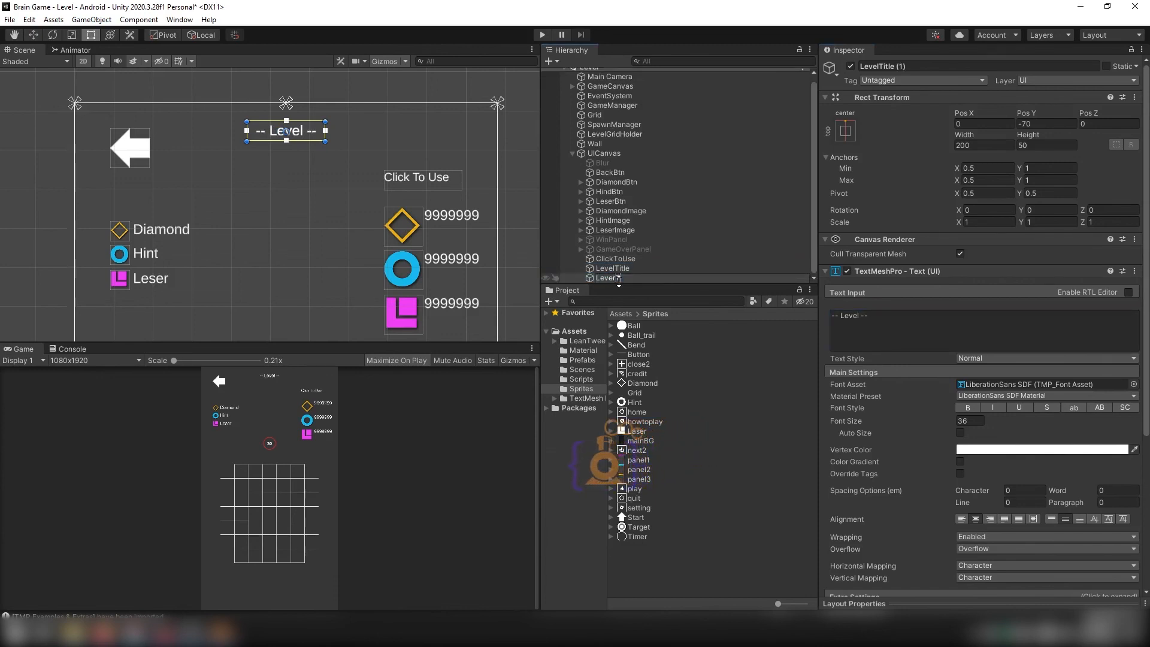
{"action": "type", "text": "Text"}
{"action": "key", "text": "Return"}
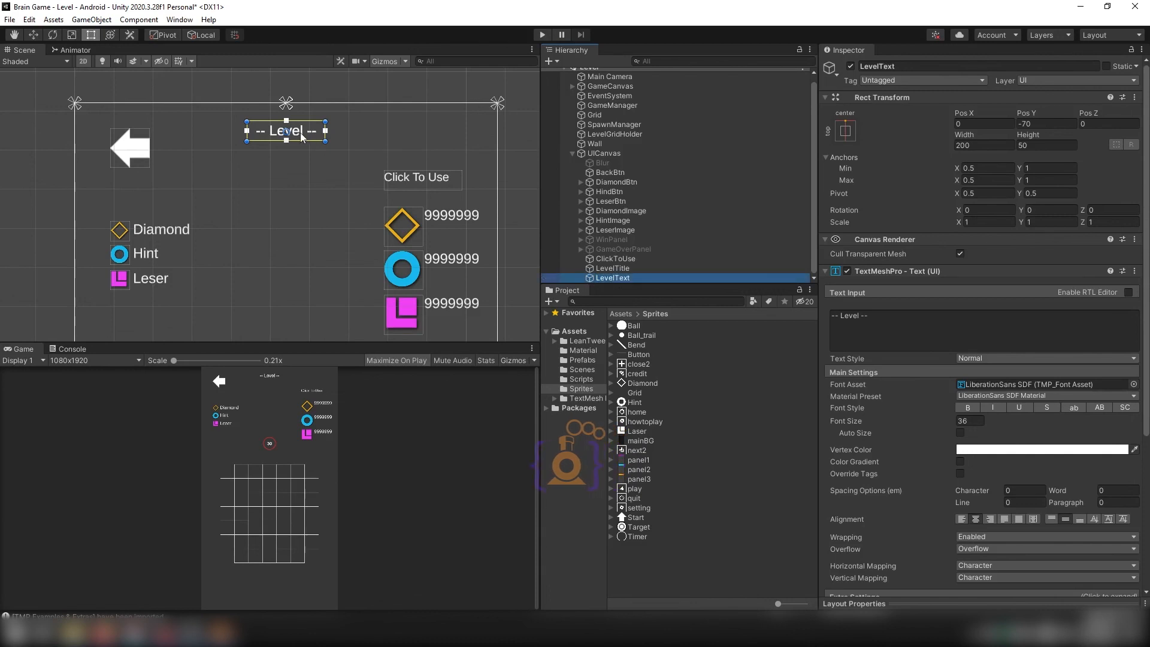
Move LevelText directly below LevelTitle to about Y -131 and set its font size to 50
{"action": "left_click_drag", "start_coordinate": [300, 136], "coordinate": [300, 162]}
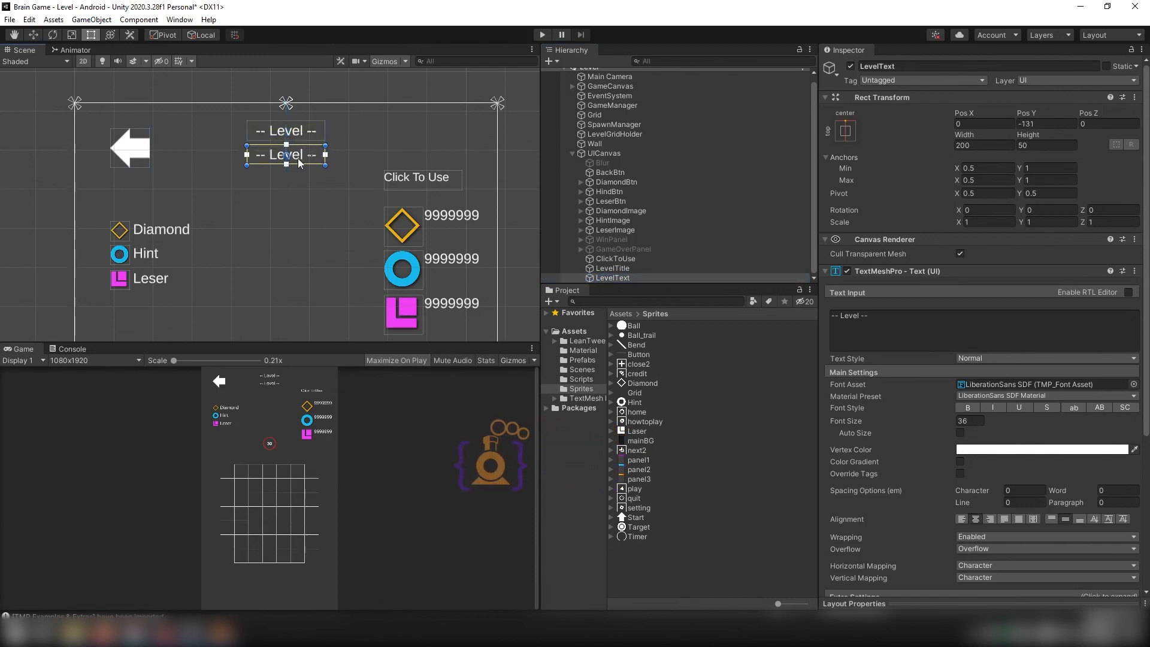
{"action": "left_click", "coordinate": [969, 421]}
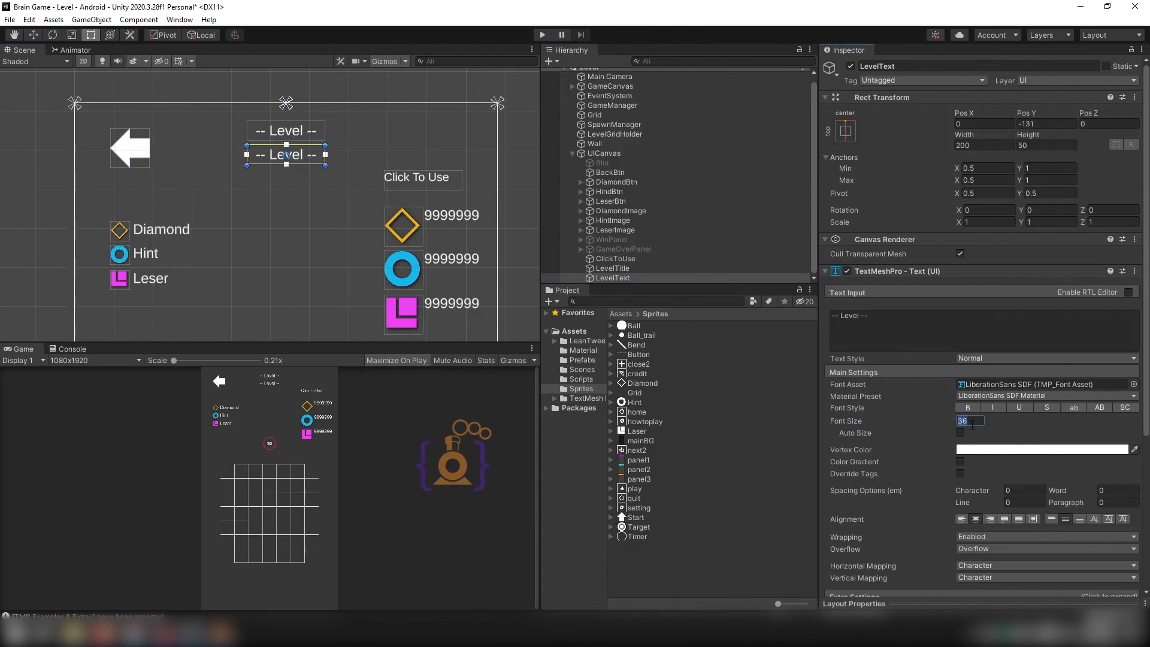
{"action": "type", "text": "50"}
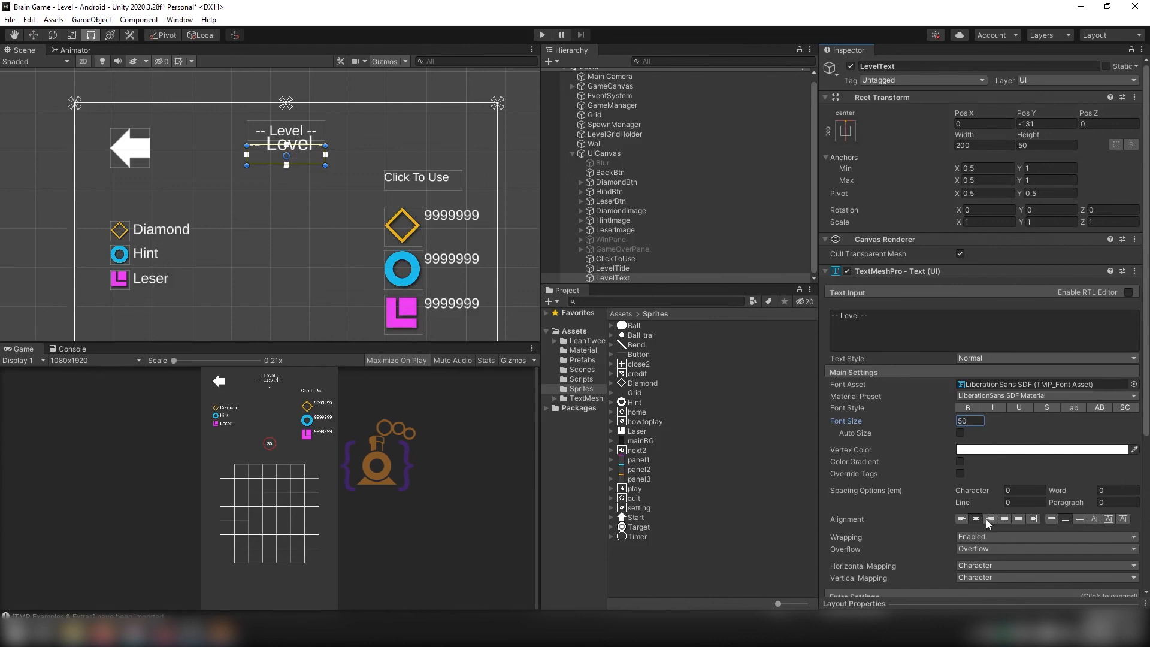
Change LevelText's content to 03 and make it bold in the Bangers SDF font
{"action": "left_click", "coordinate": [873, 318]}
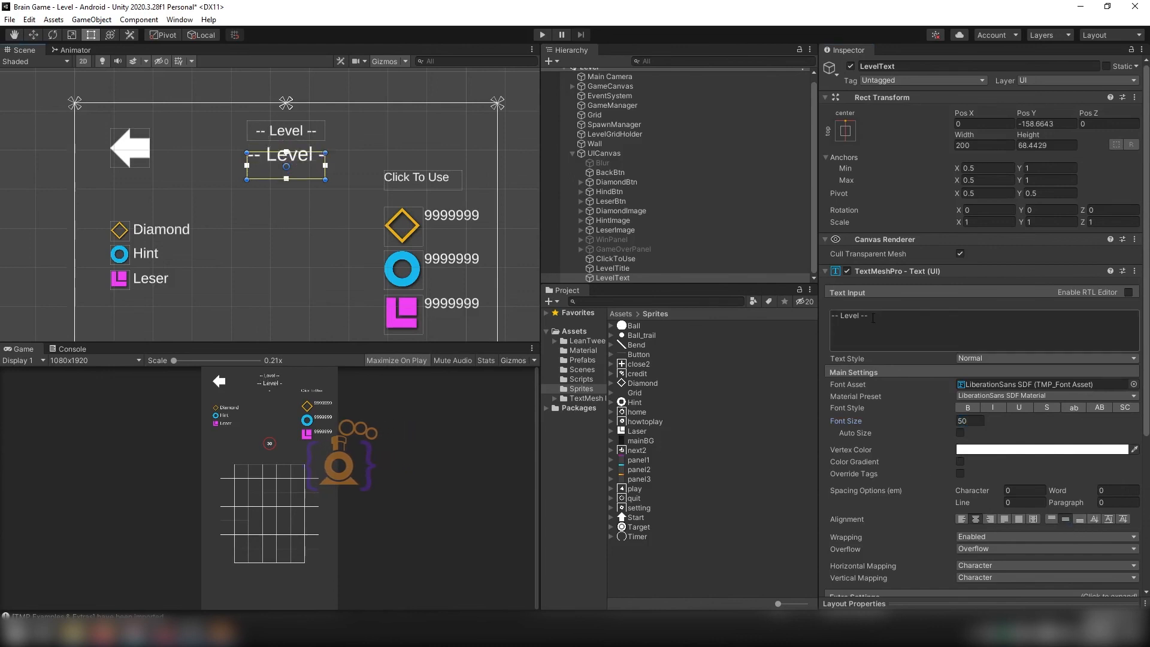
{"action": "type", "text": "03"}
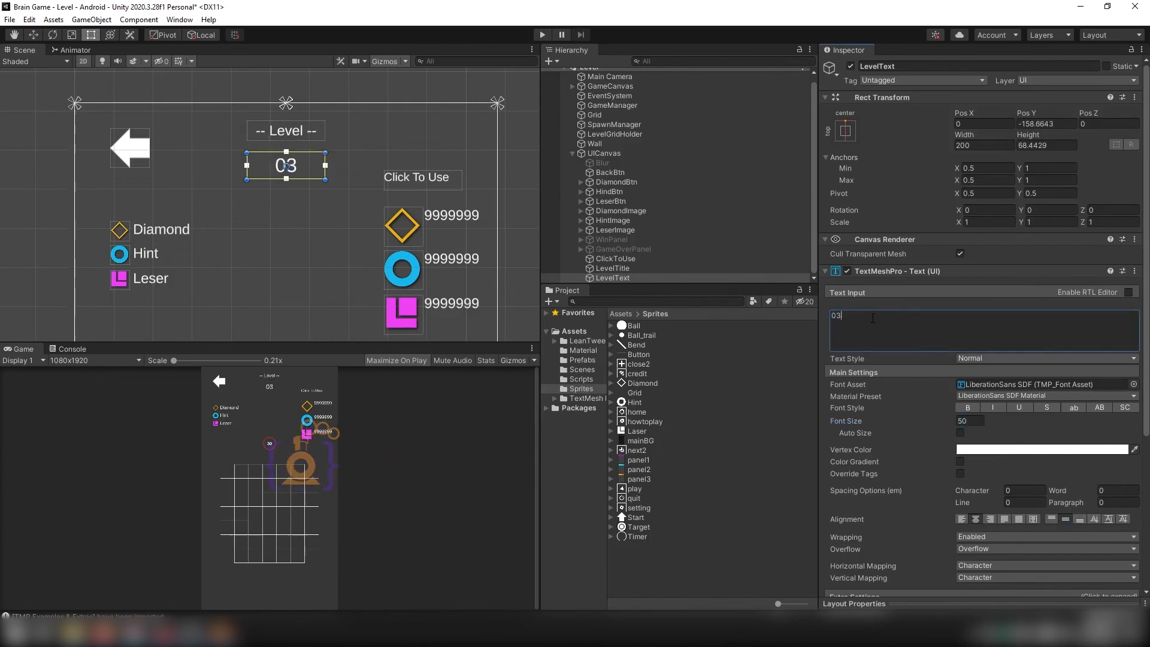
{"action": "left_click", "coordinate": [970, 406]}
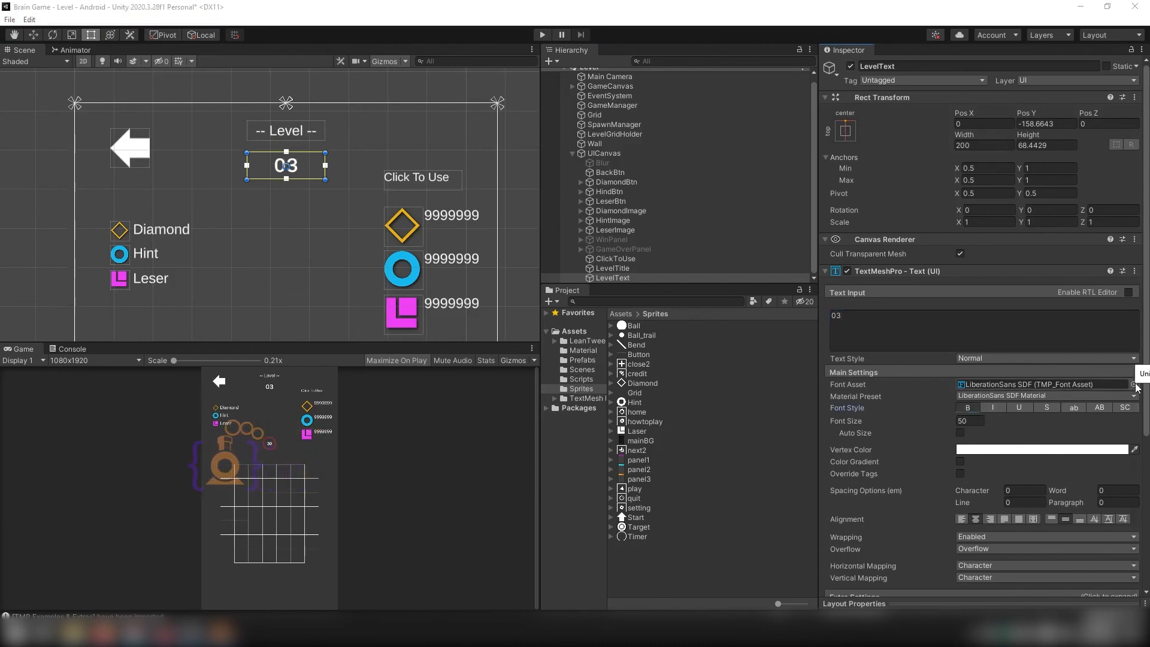
{"action": "left_click", "coordinate": [1134, 384]}
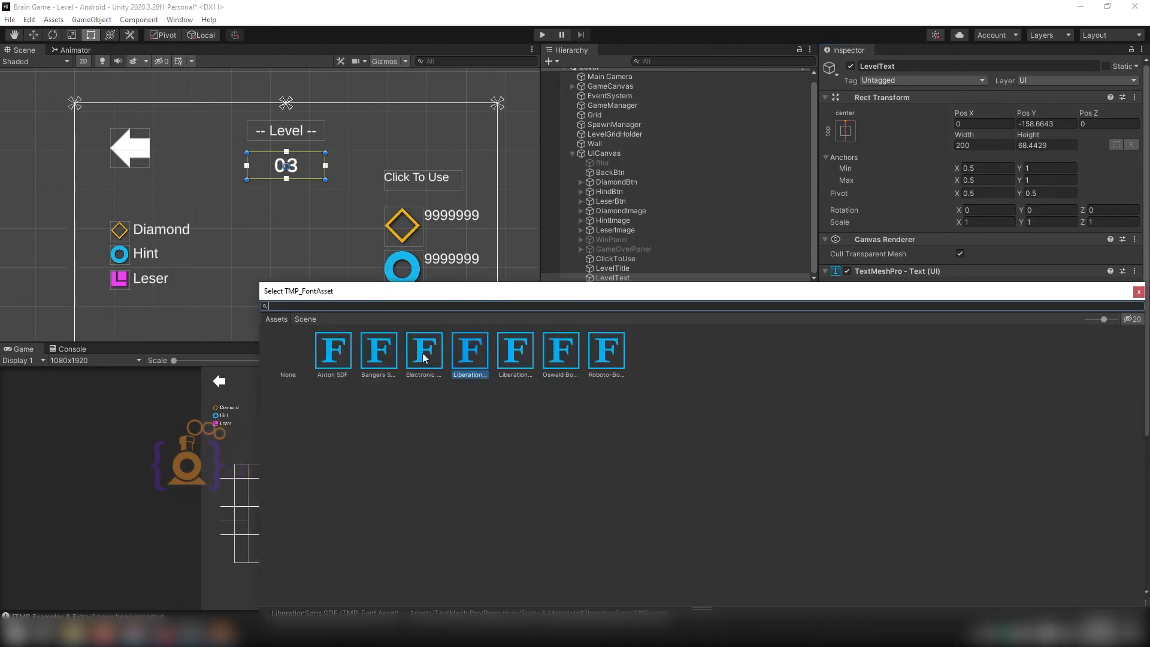
{"action": "left_click", "coordinate": [392, 348]}
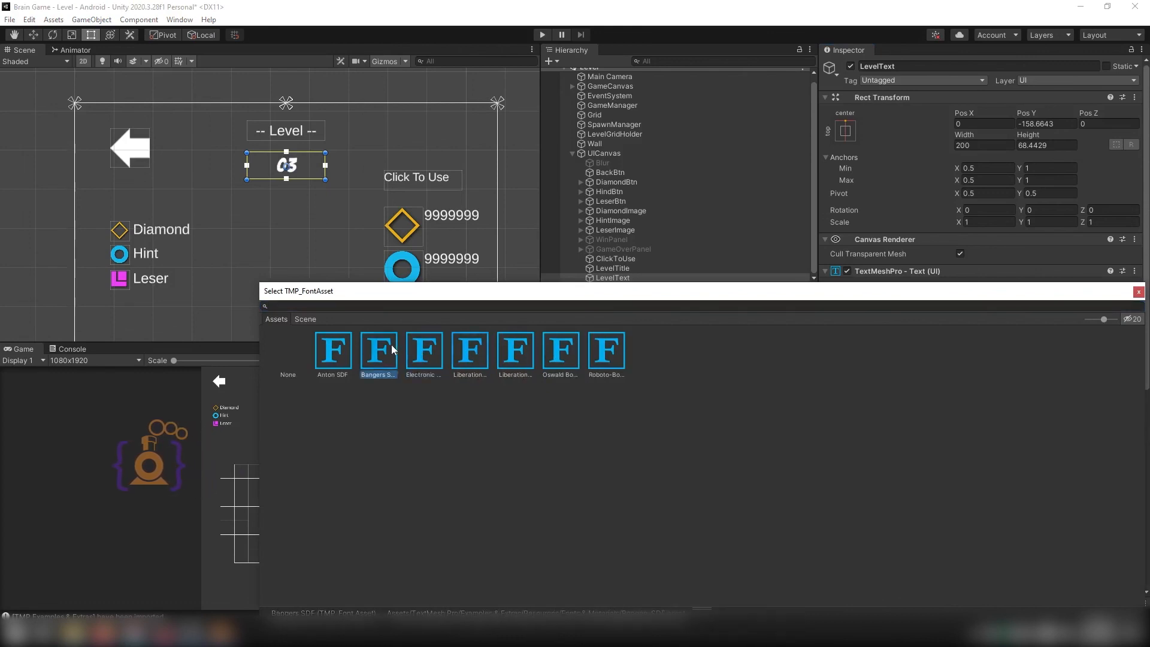
{"action": "left_click", "coordinate": [1137, 291]}
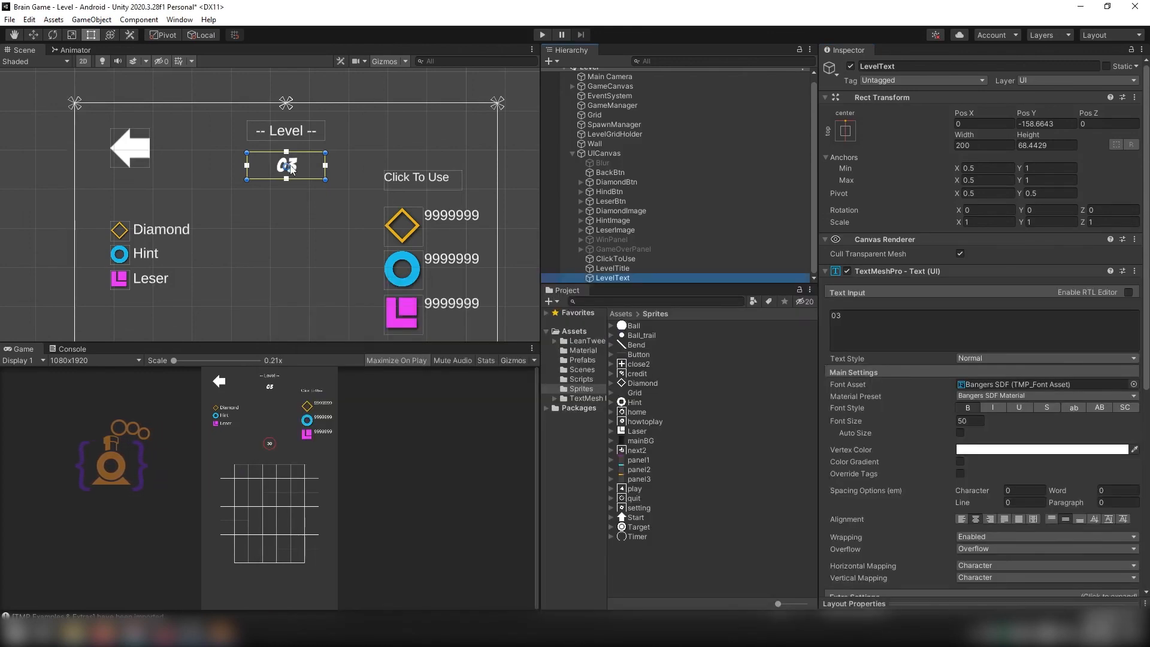
Activate WinPanel and examine its layout together with the rest of the level UI
{"action": "left_click", "coordinate": [399, 227]}
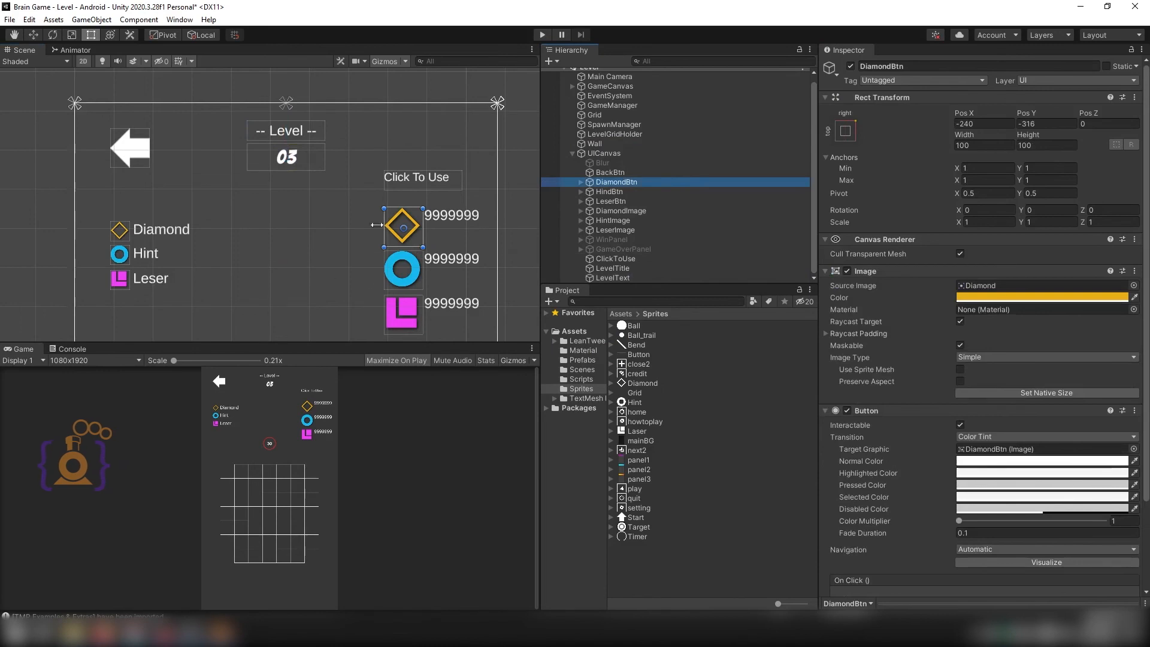
{"action": "scroll", "coordinate": [367, 243], "scroll_direction": "down", "scroll_amount": 8}
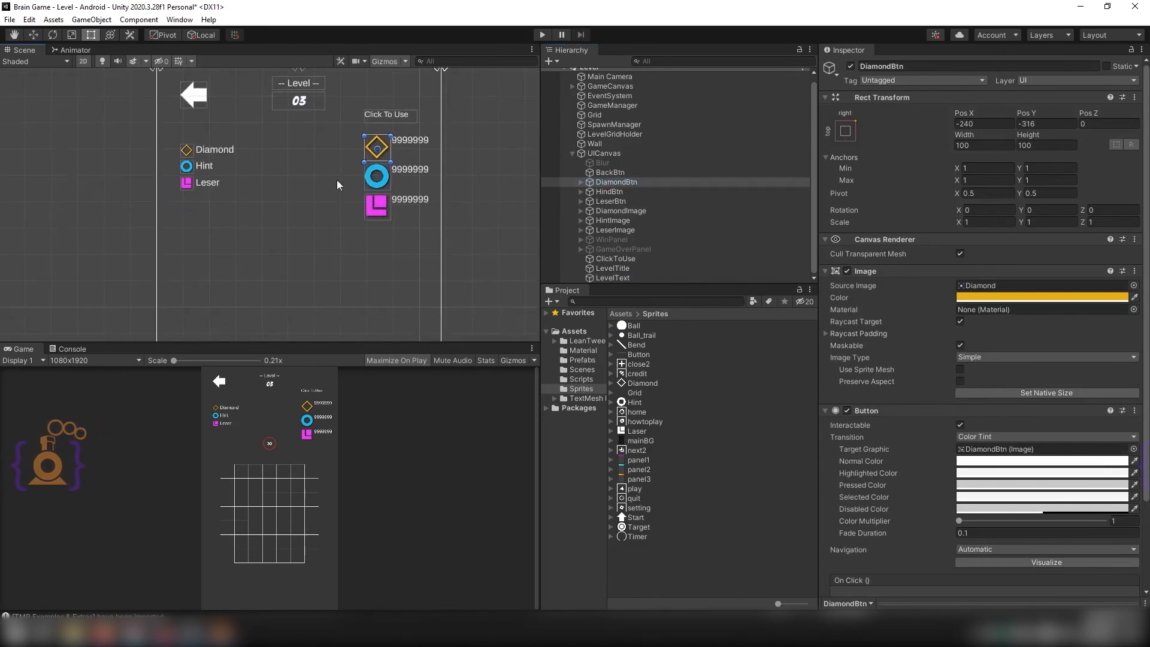
{"action": "scroll", "coordinate": [351, 240], "scroll_direction": "down", "scroll_amount": 2}
{"action": "middle_click_drag", "start_coordinate": [361, 256], "coordinate": [355, 160]}
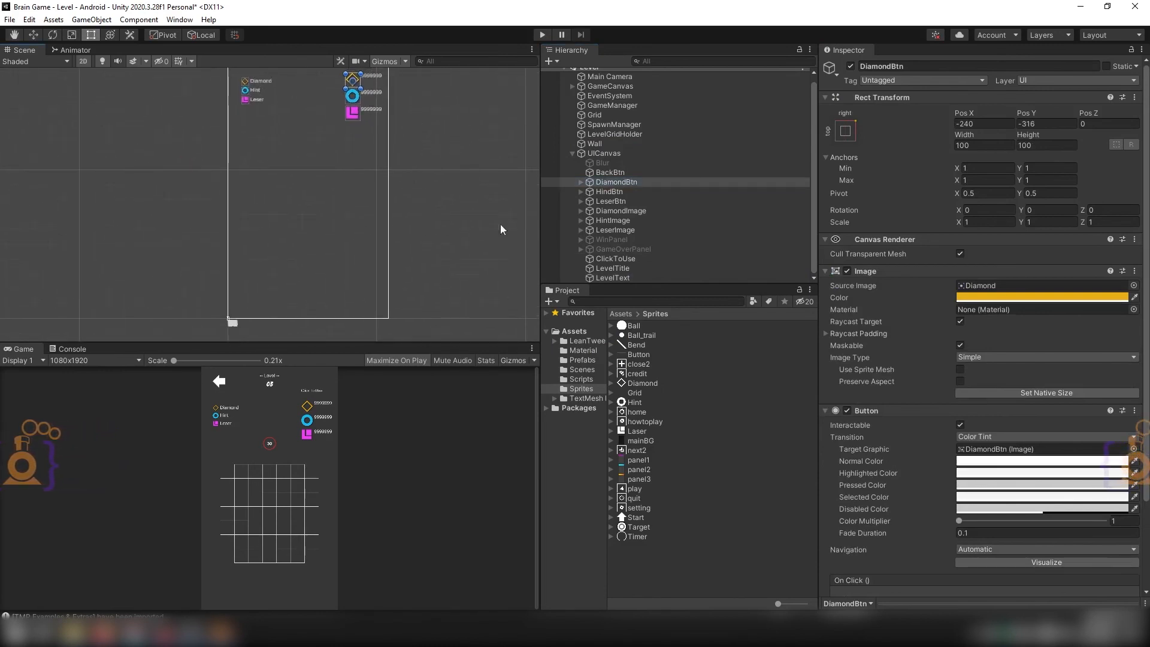
{"action": "left_click", "coordinate": [619, 240]}
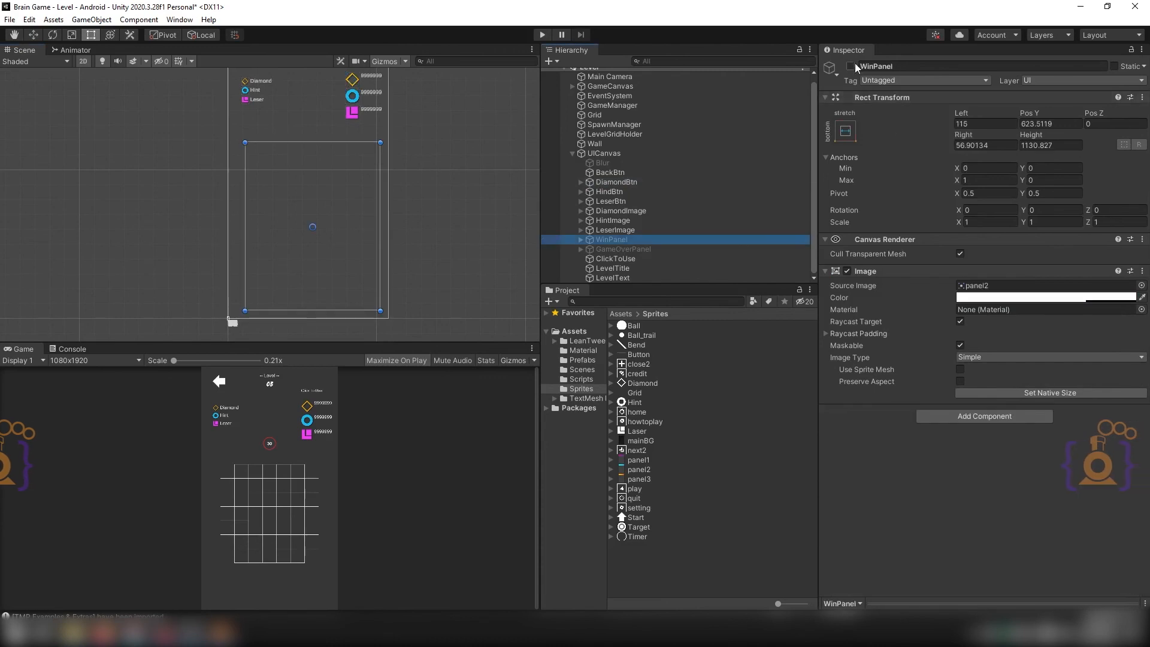
{"action": "left_click", "coordinate": [851, 66]}
{"action": "middle_click_drag", "start_coordinate": [407, 178], "coordinate": [414, 223]}
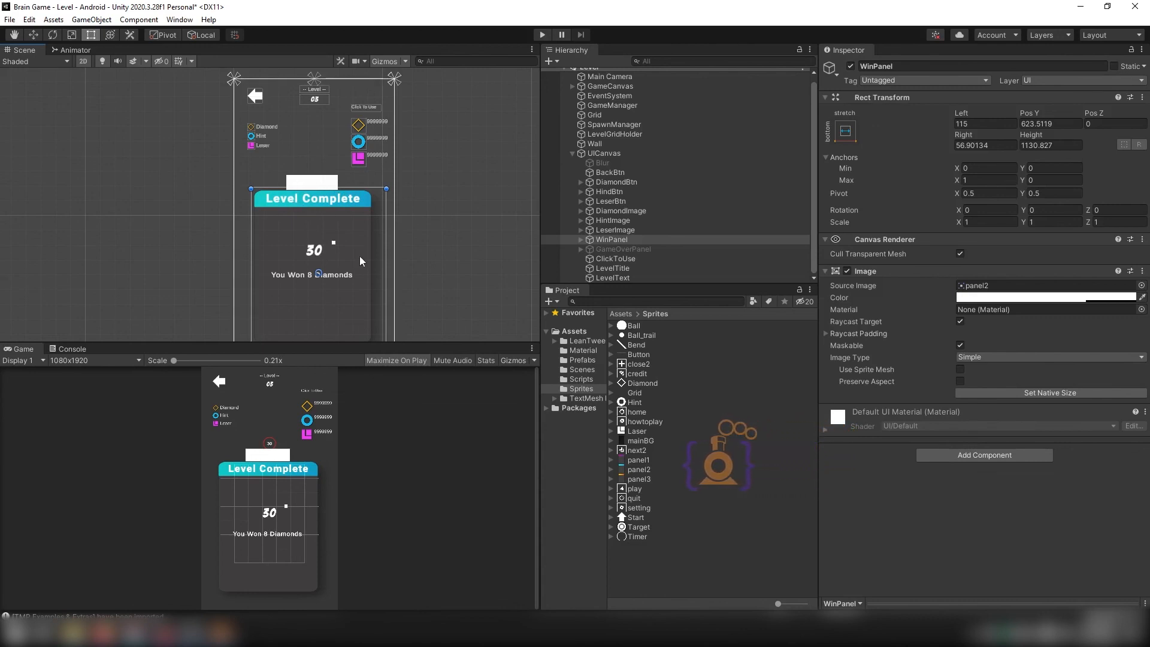
{"action": "middle_click_drag", "start_coordinate": [375, 258], "coordinate": [358, 203]}
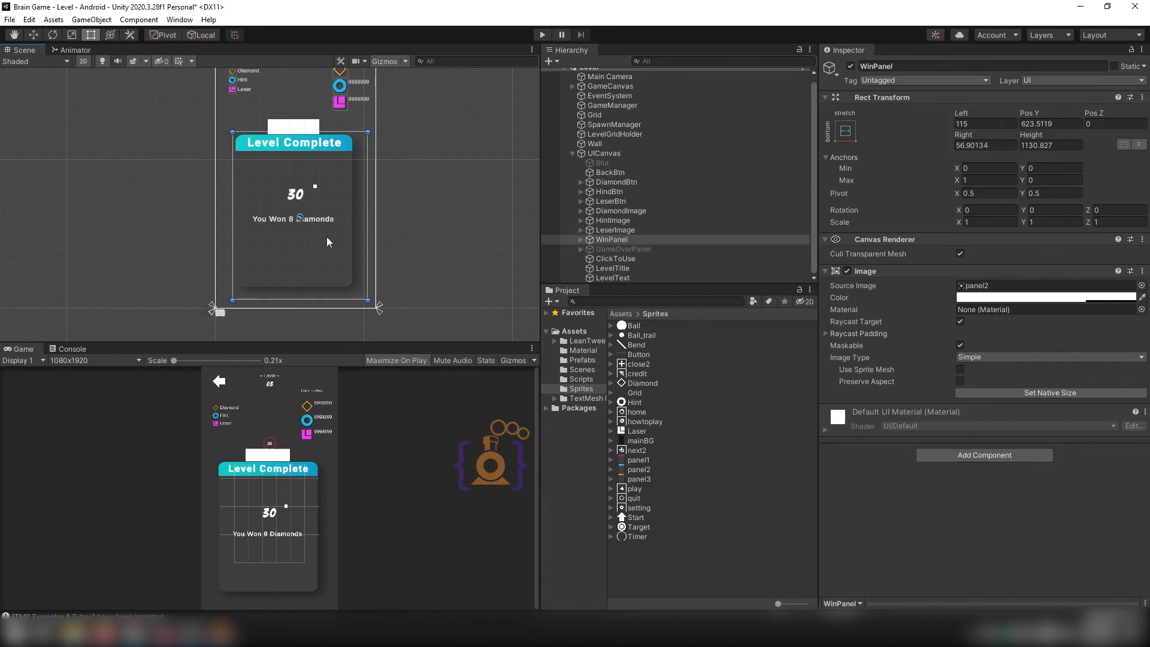
{"action": "middle_click_drag", "start_coordinate": [330, 235], "coordinate": [344, 256]}
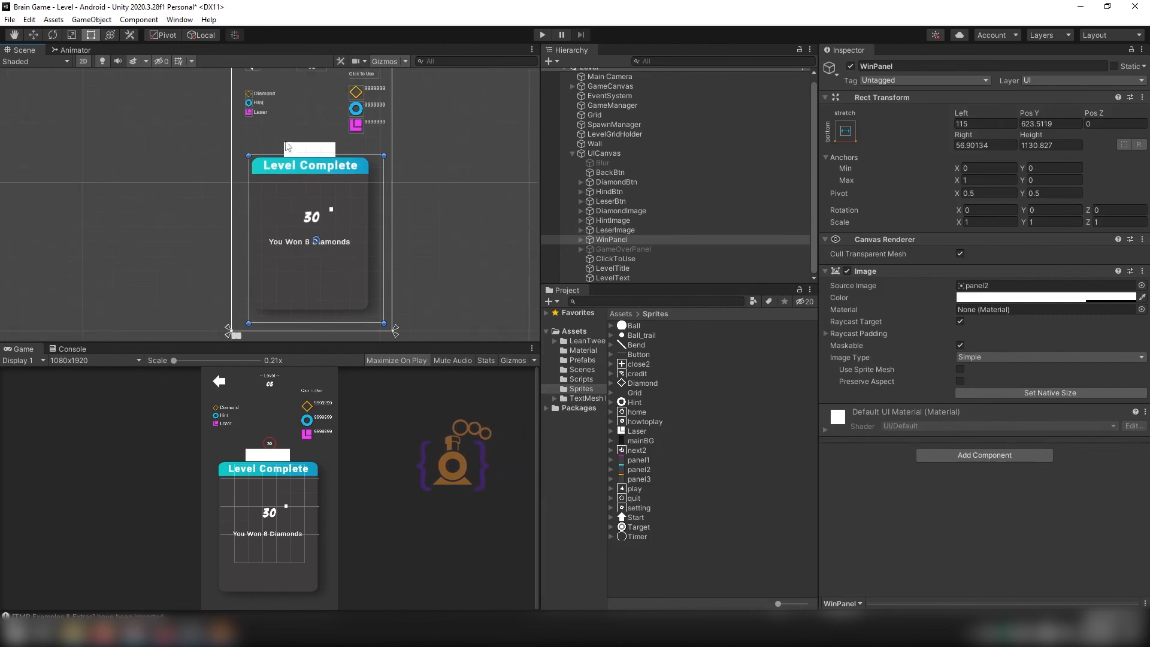
{"action": "middle_click_drag", "start_coordinate": [354, 165], "coordinate": [355, 215]}
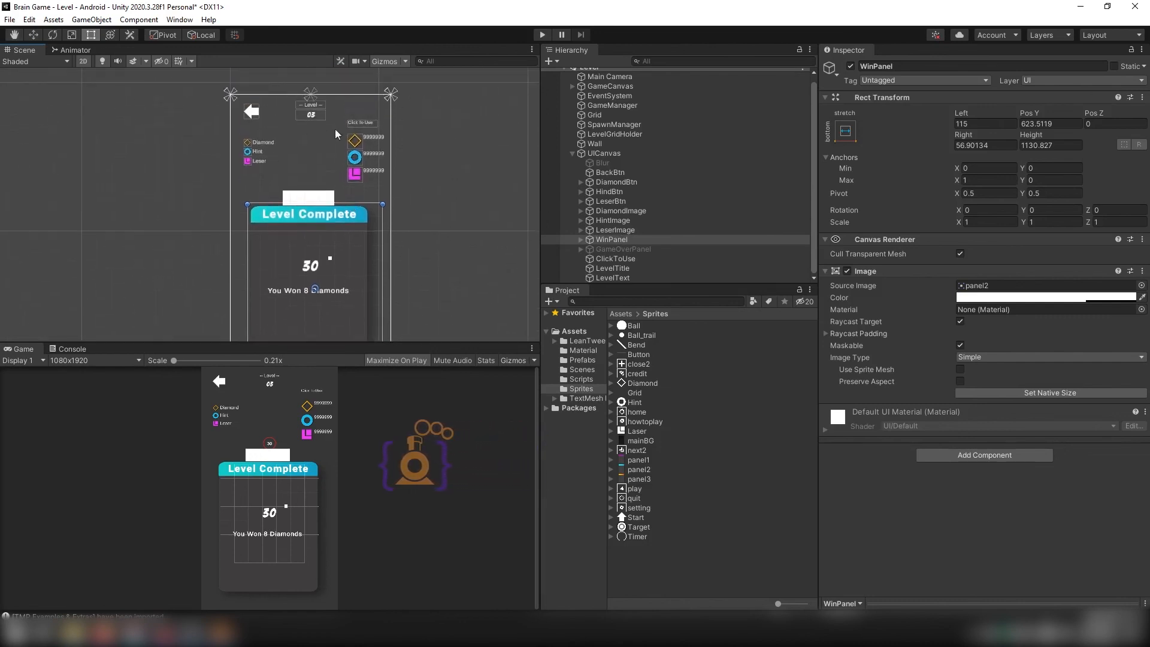